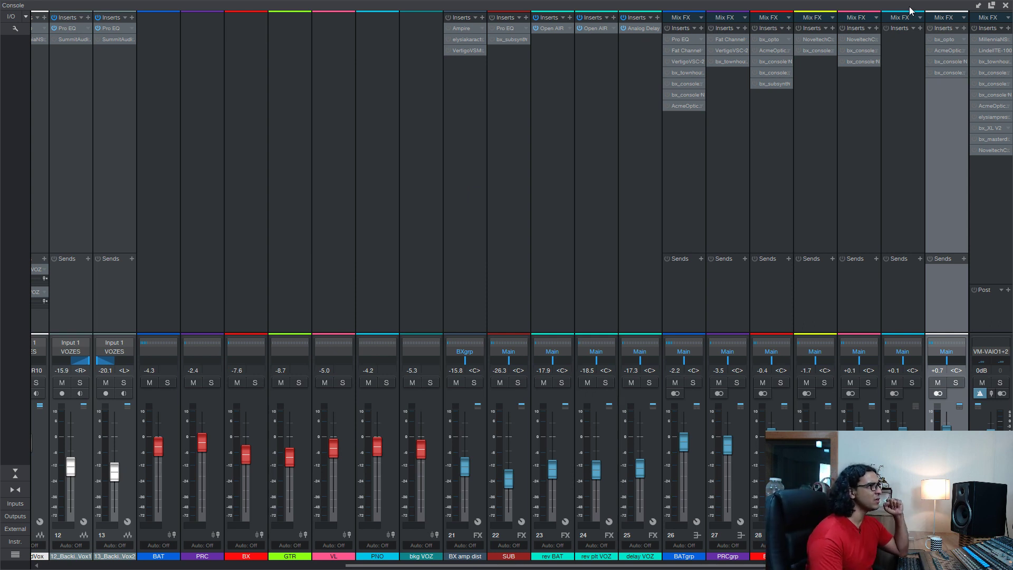
- Examine the Millennia NSEQ-2 and Lindell TE-100 equalizers inserted on the Main bus, closing each plug-in window after viewing
{"action": "left_click", "coordinate": [992, 42]}
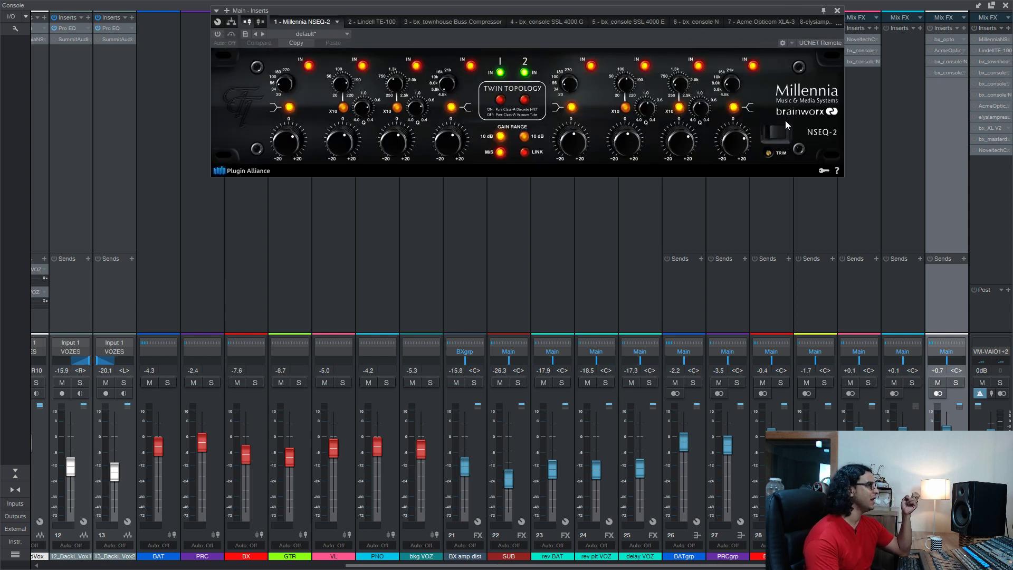
{"action": "left_click", "coordinate": [837, 11]}
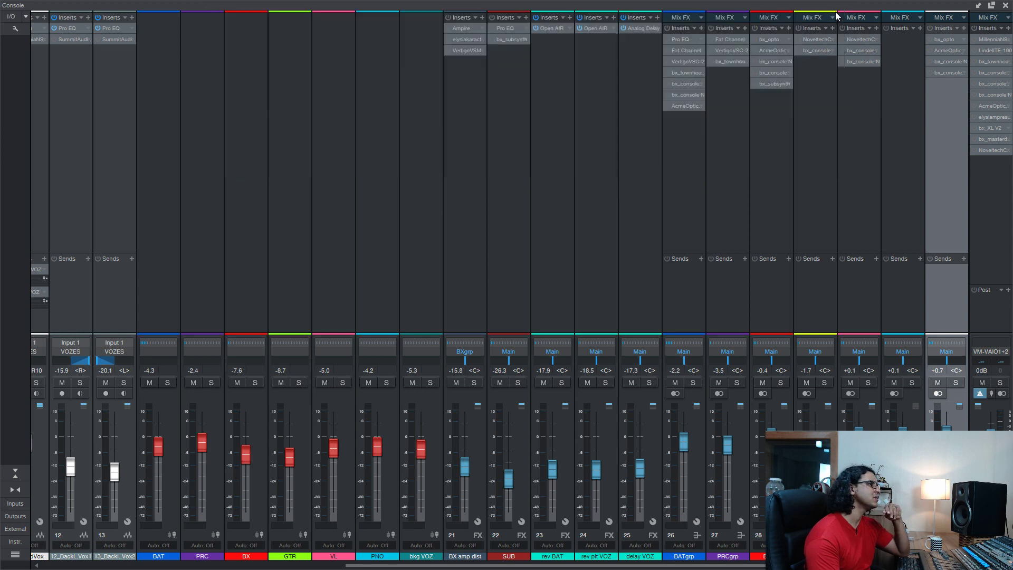
{"action": "left_click", "coordinate": [985, 51]}
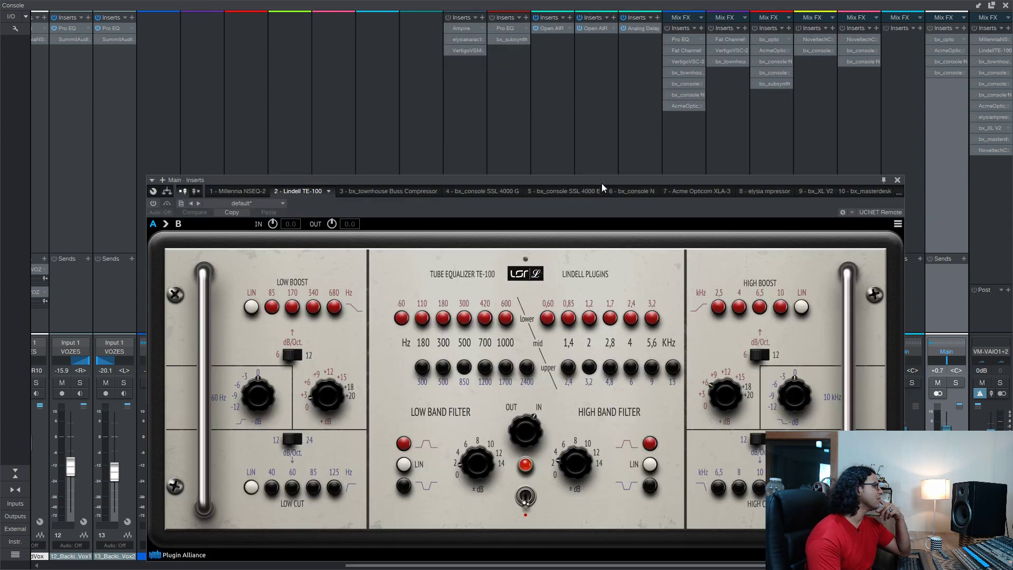
{"action": "left_click_drag", "start_coordinate": [601, 182], "coordinate": [543, 95]}
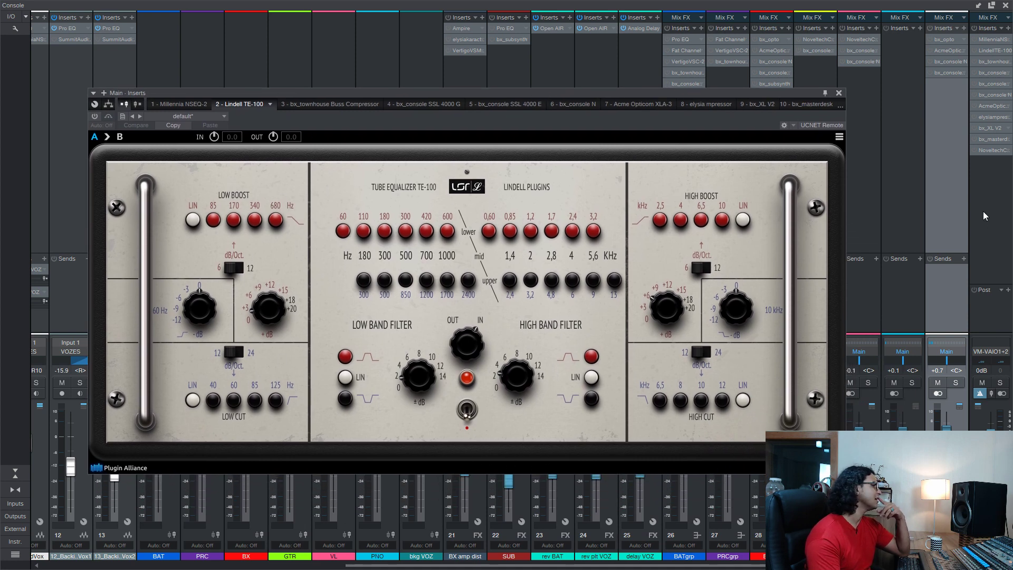
{"action": "left_click", "coordinate": [839, 94]}
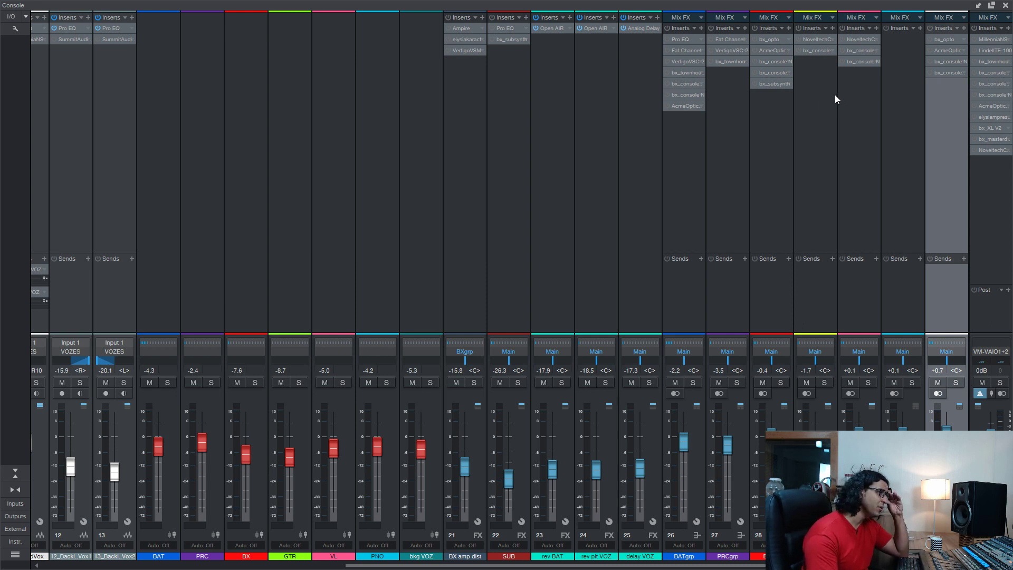
- Examine the bx_townhouse Buss Compressor and bx_console SSL 4000 G on the Main bus, positioning the plug-in window to be fully readable
{"action": "double_click", "coordinate": [993, 62]}
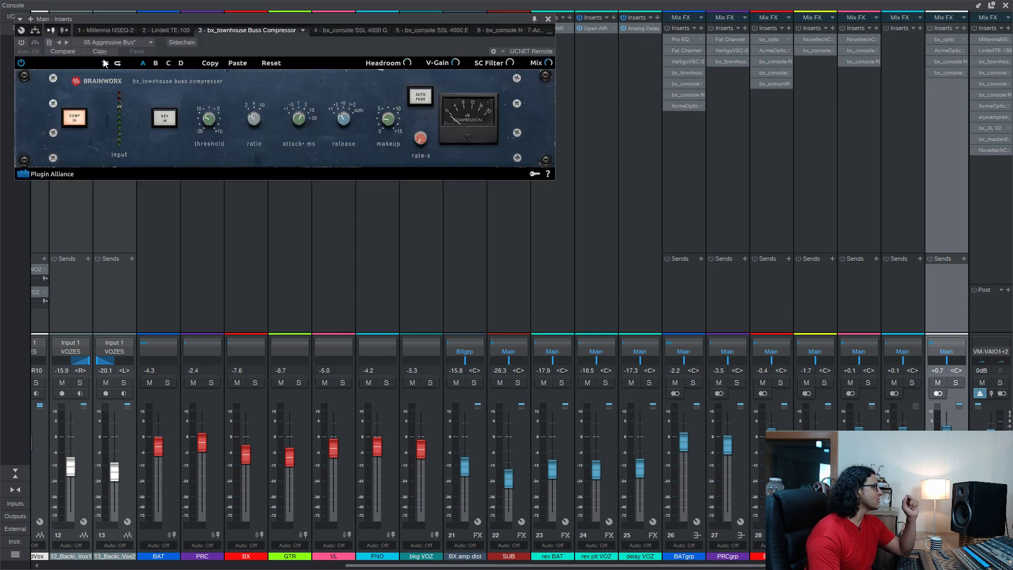
{"action": "left_click_drag", "start_coordinate": [122, 21], "coordinate": [210, 79]}
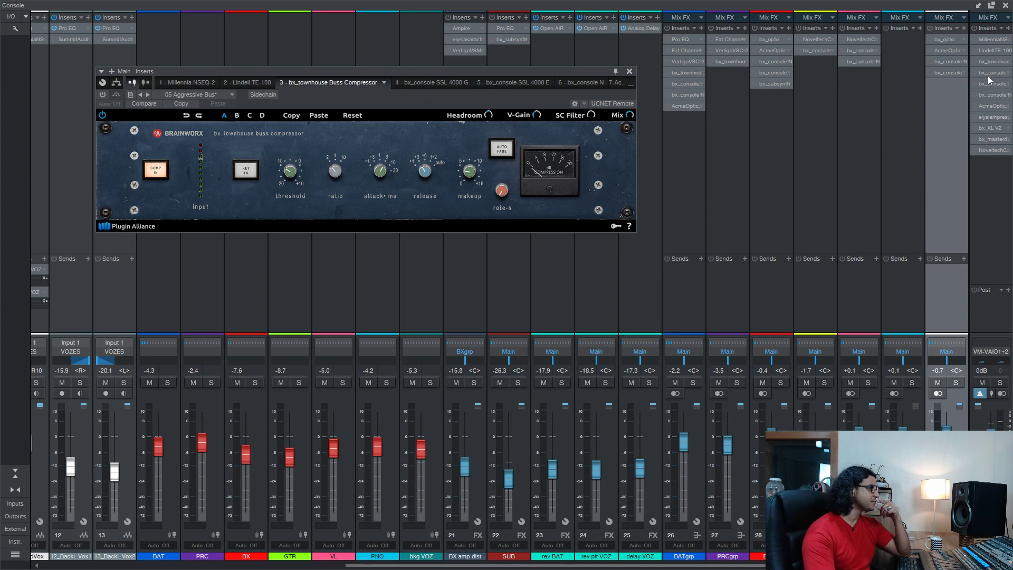
{"action": "left_click", "coordinate": [431, 83]}
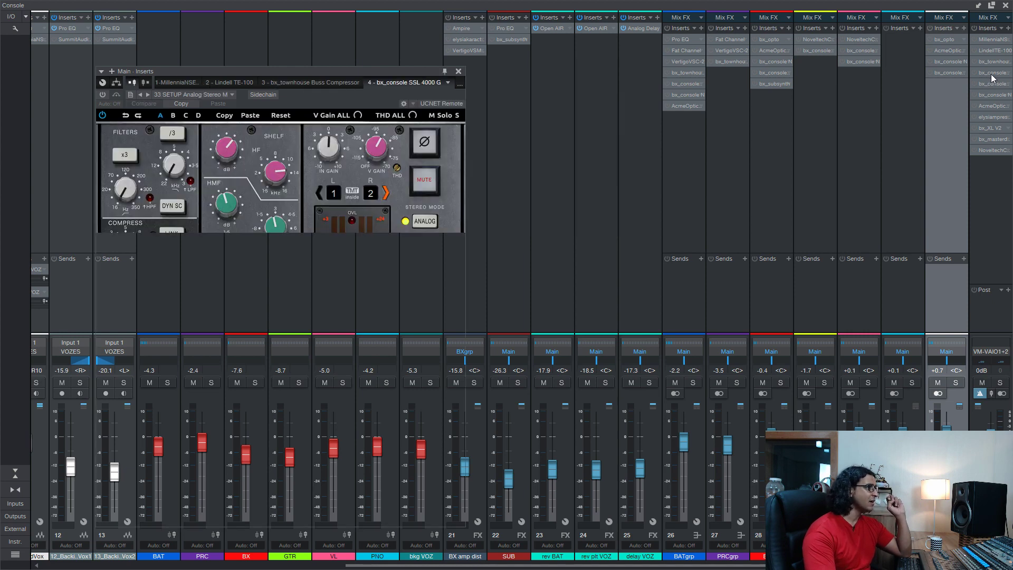
{"action": "left_click_drag", "start_coordinate": [267, 67], "coordinate": [290, 40]}
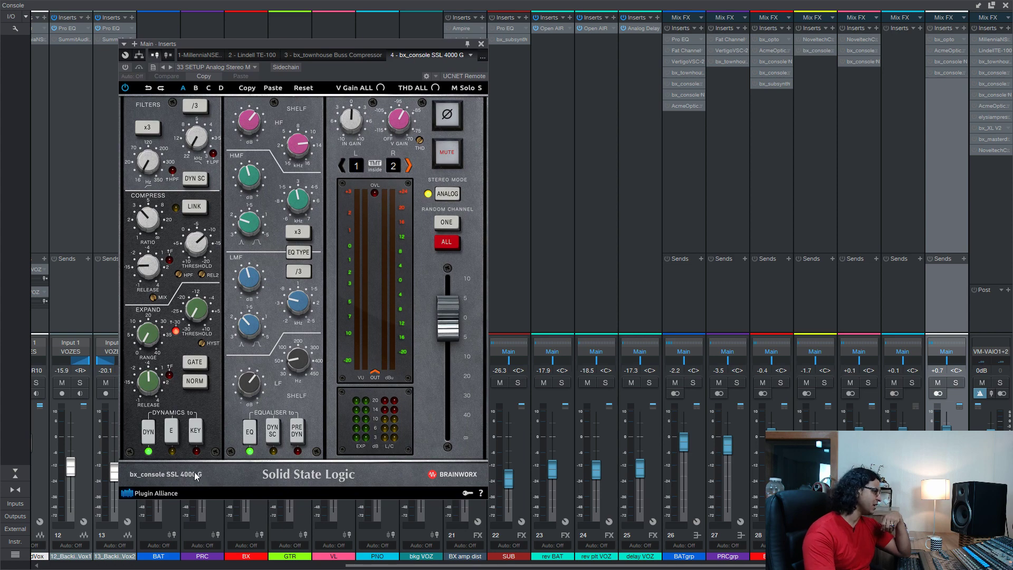
- View the Main bus's bx_console SSL 4000 E, bx_console N, Acme Opticom XLA-3 and elysia mpressor in turn
{"action": "left_click", "coordinate": [990, 85]}
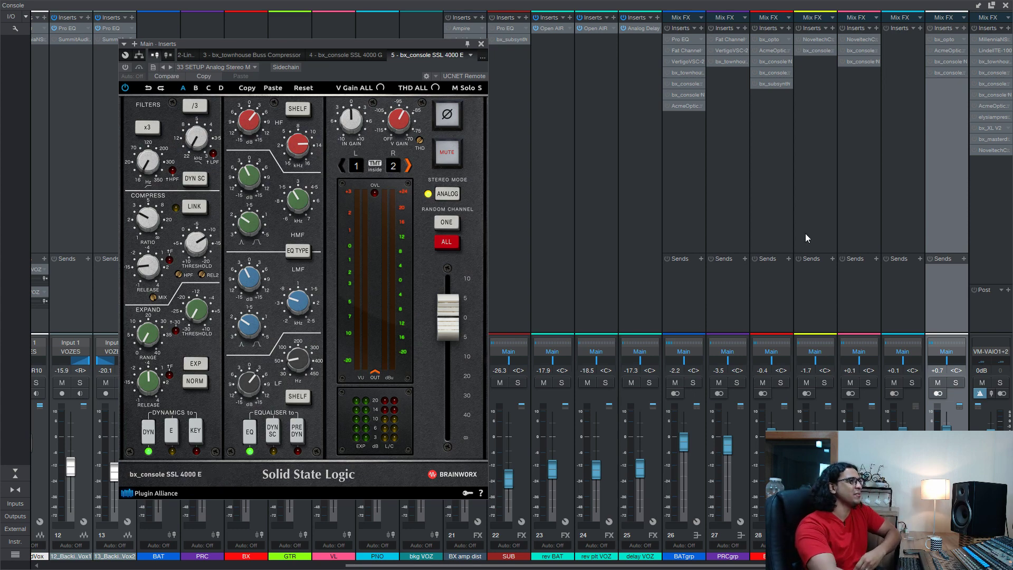
{"action": "left_click", "coordinate": [989, 96]}
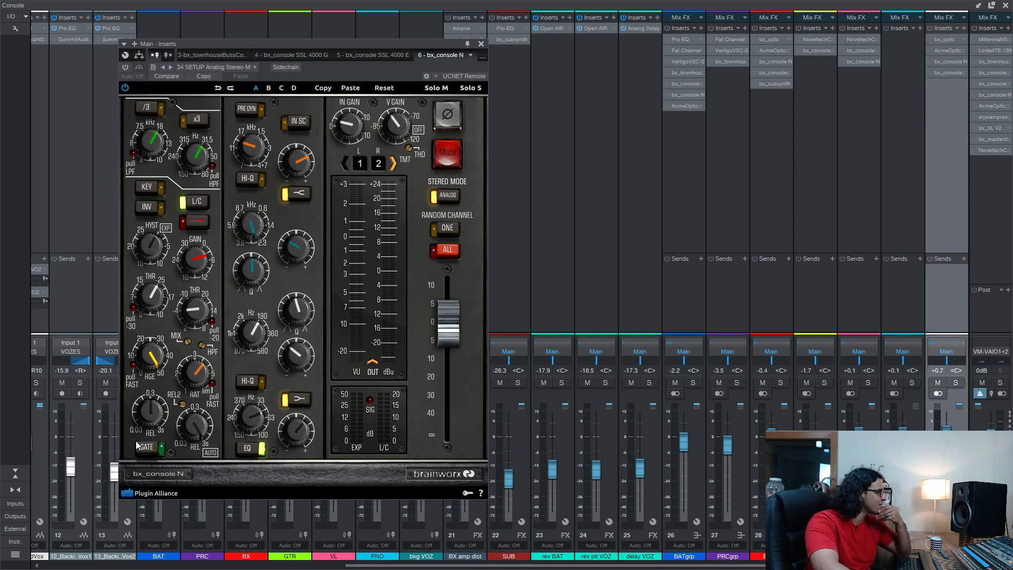
{"action": "left_click", "coordinate": [996, 107]}
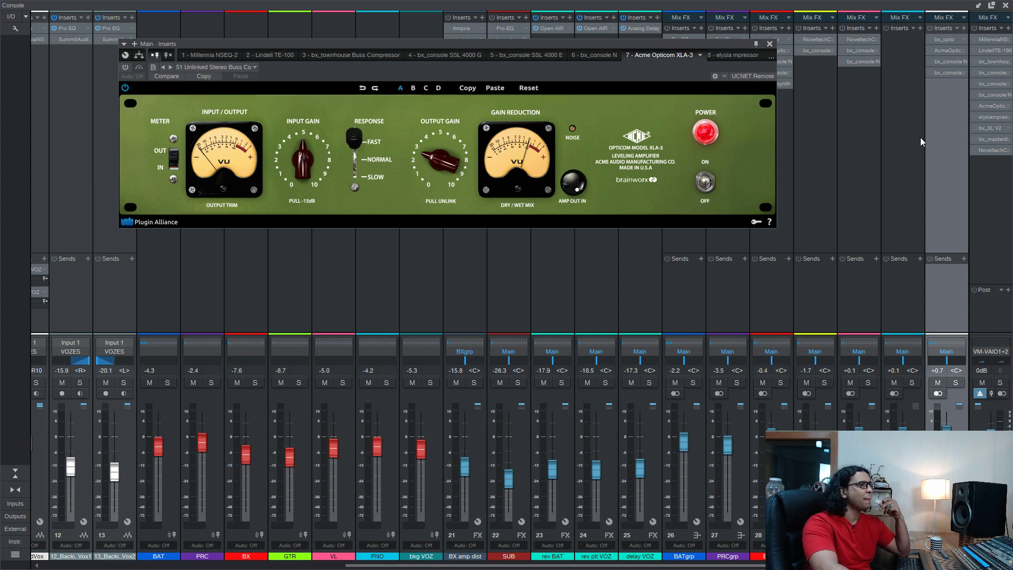
{"action": "left_click", "coordinate": [993, 118]}
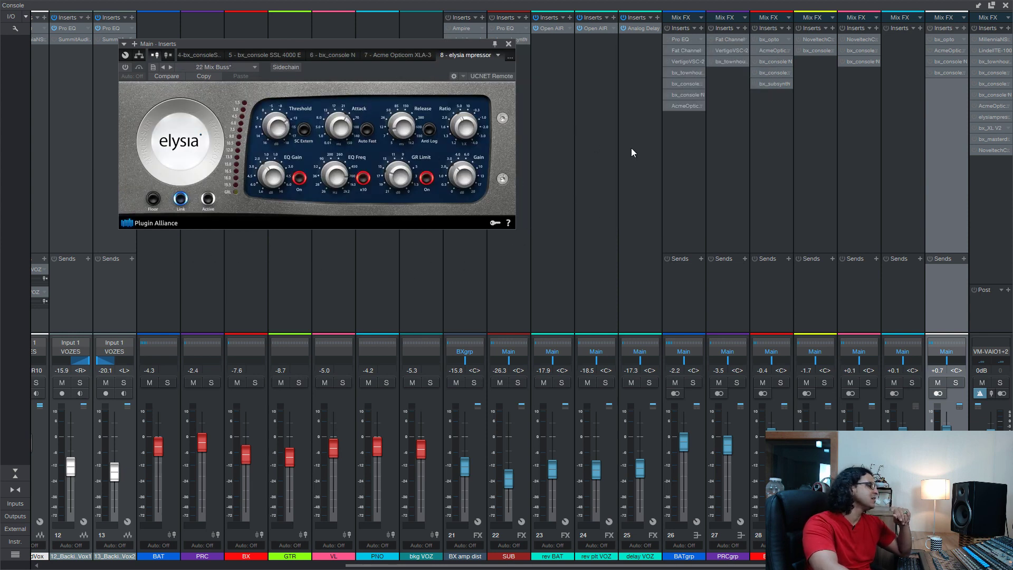
- View the last three Main bus inserts: bx_XL V2, bx_masterdesk and Noveltech Character
{"action": "left_click", "coordinate": [990, 128]}
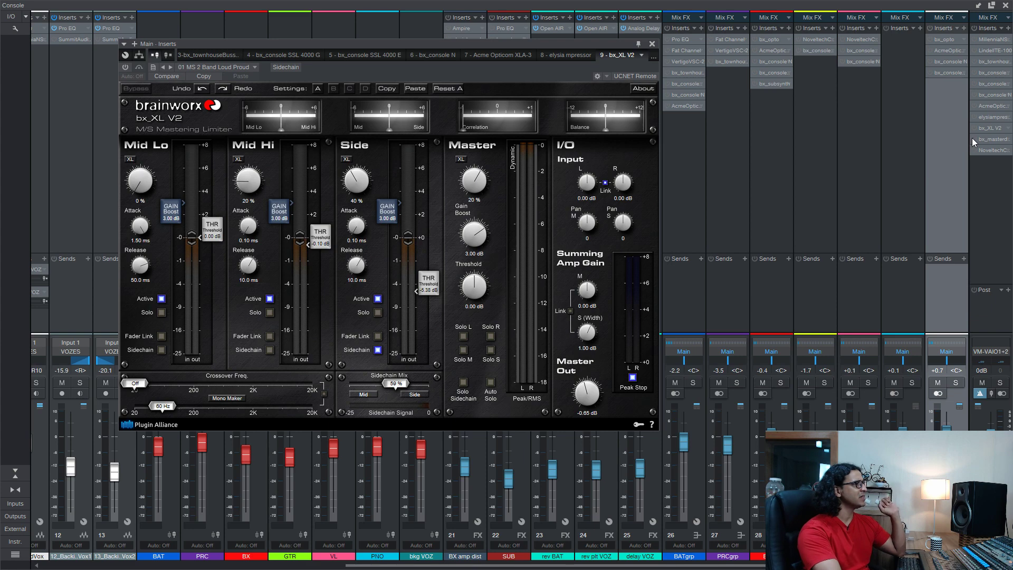
{"action": "left_click", "coordinate": [996, 140]}
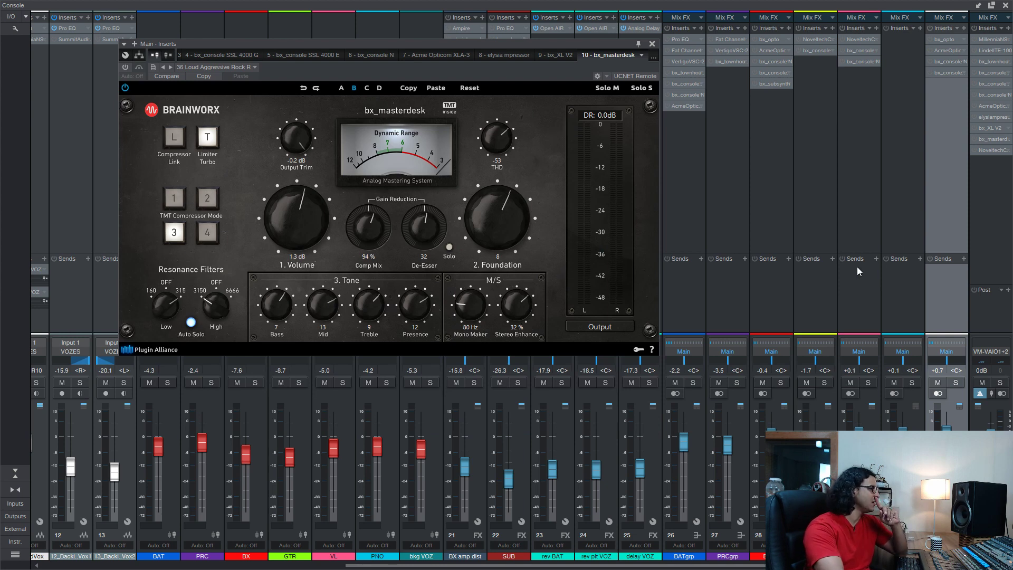
{"action": "left_click", "coordinate": [995, 151]}
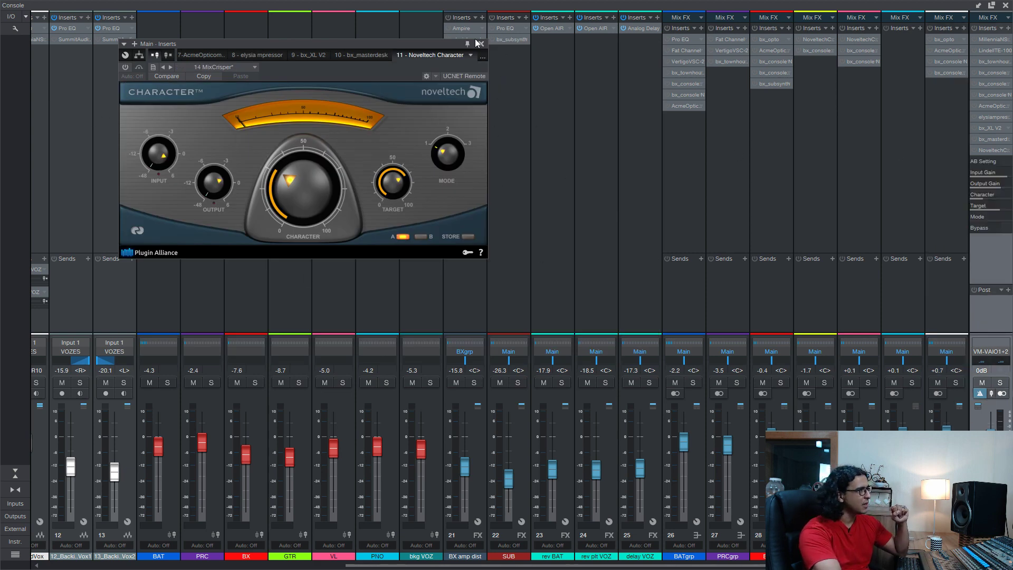
{"action": "left_click_drag", "start_coordinate": [439, 43], "coordinate": [427, 81]}
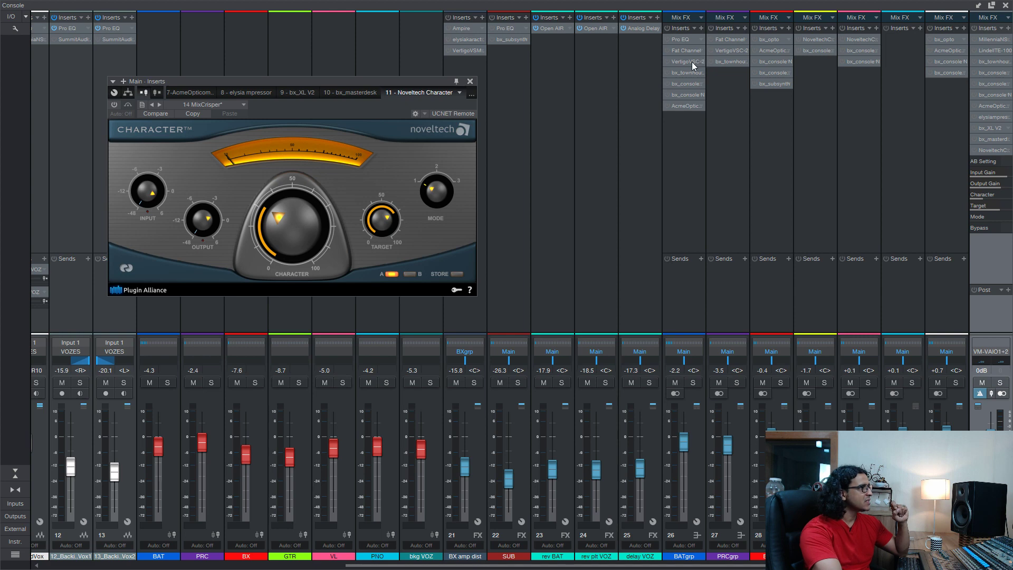
- Inspect Vertigo VSC-2 on BATgrp, bx_opto and bx_subsynth on BXgrp, and Noveltech Character on Main, and close the plug-in window
{"action": "left_click", "coordinate": [692, 62]}
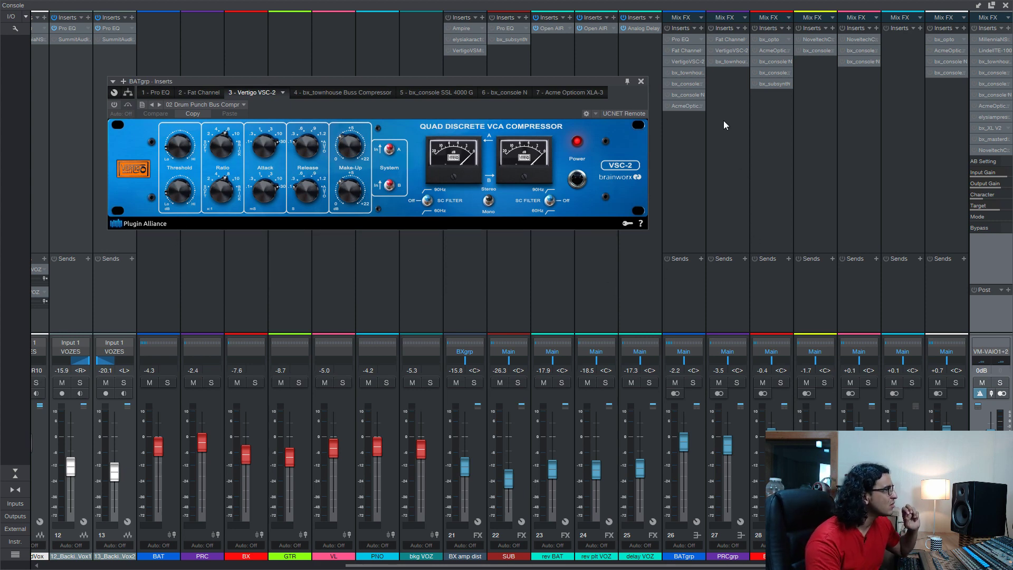
{"action": "left_click", "coordinate": [764, 39]}
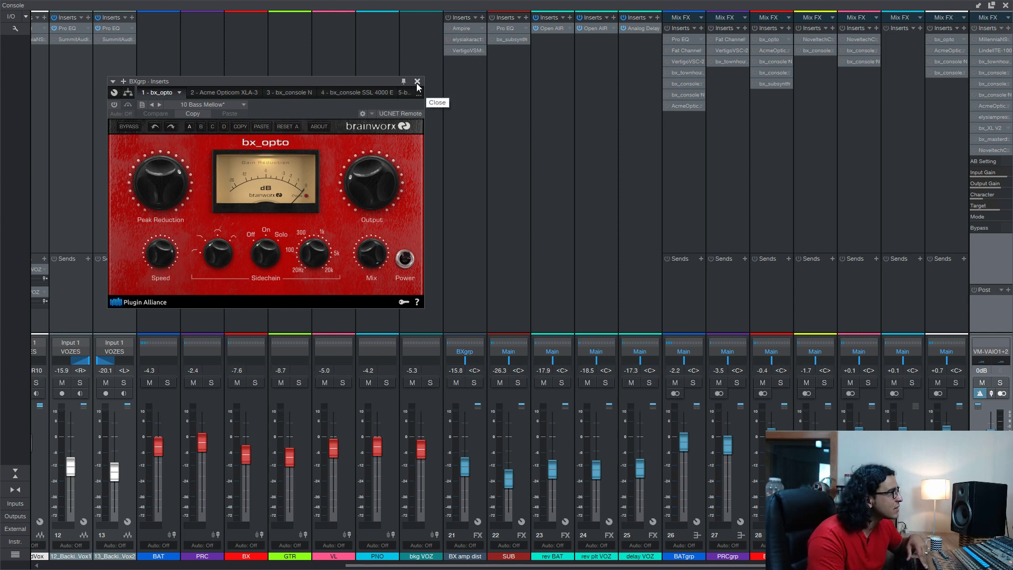
{"action": "left_click", "coordinate": [766, 84]}
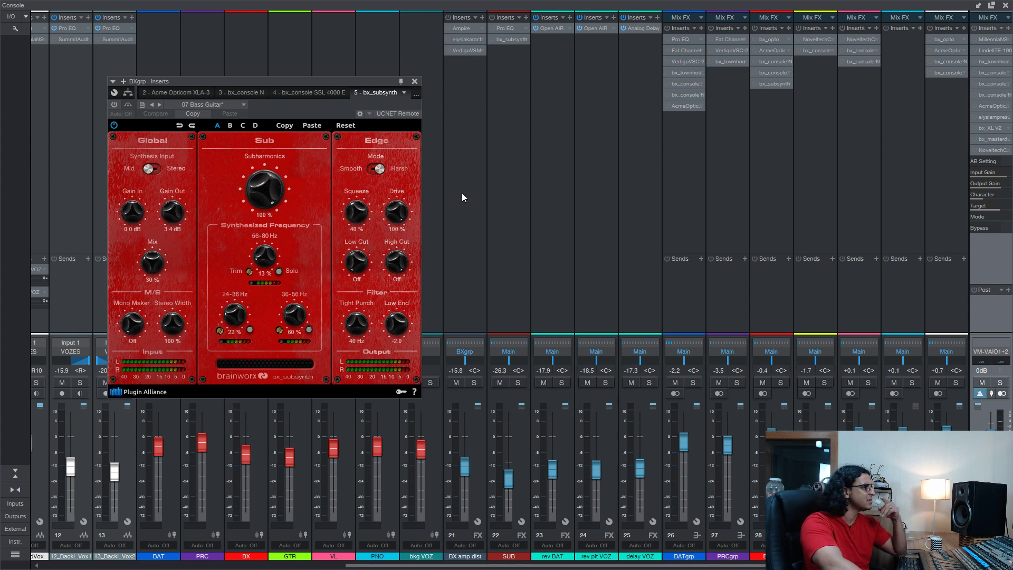
{"action": "left_click", "coordinate": [997, 151]}
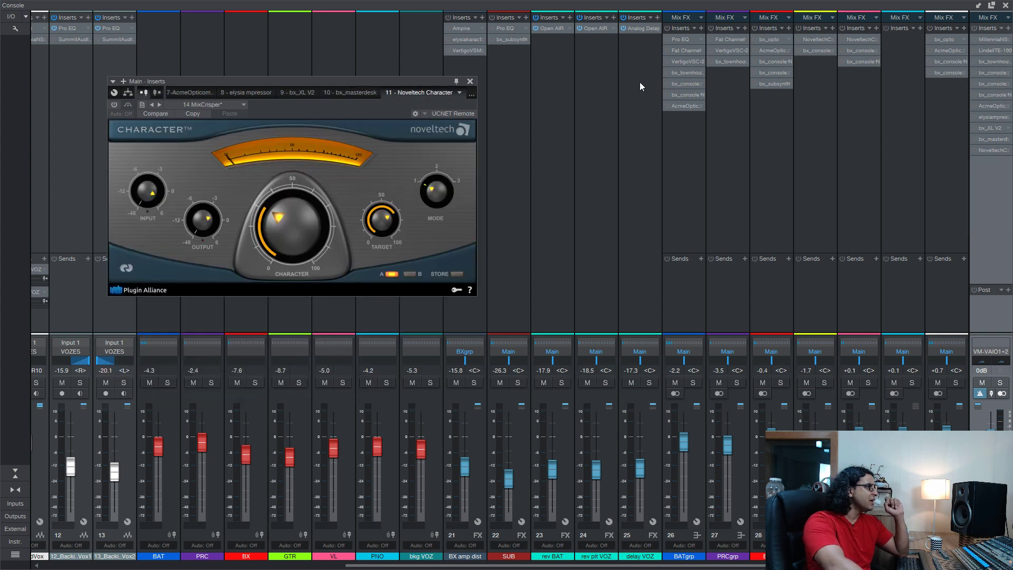
{"action": "left_click", "coordinate": [471, 82]}
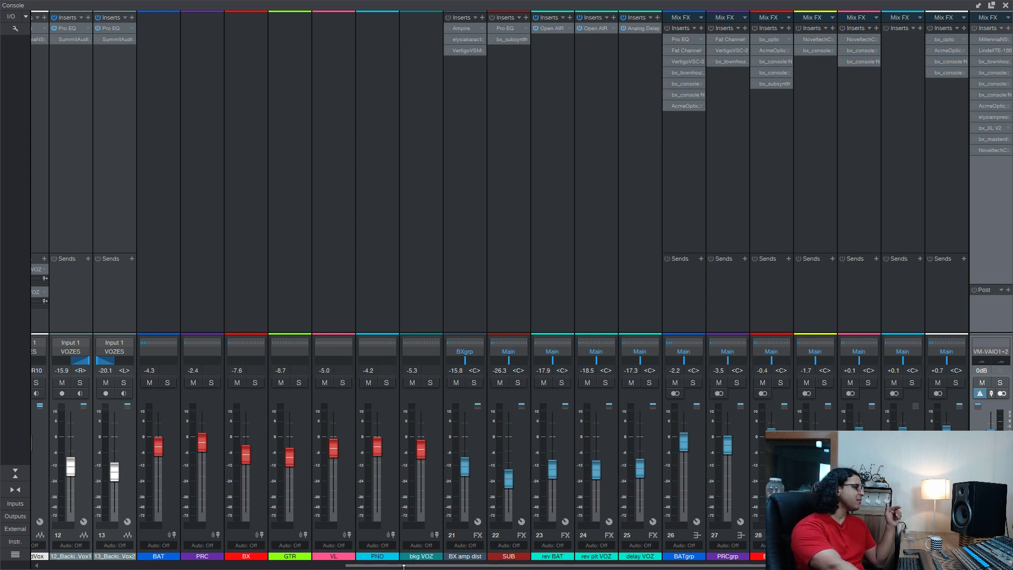
- Examine the Pro EQ curves on the 01_Kick, 02_Snare, 03_Overheads and 05_Percussion channels and close their windows
{"action": "left_click_drag", "start_coordinate": [403, 568], "coordinate": [47, 567]}
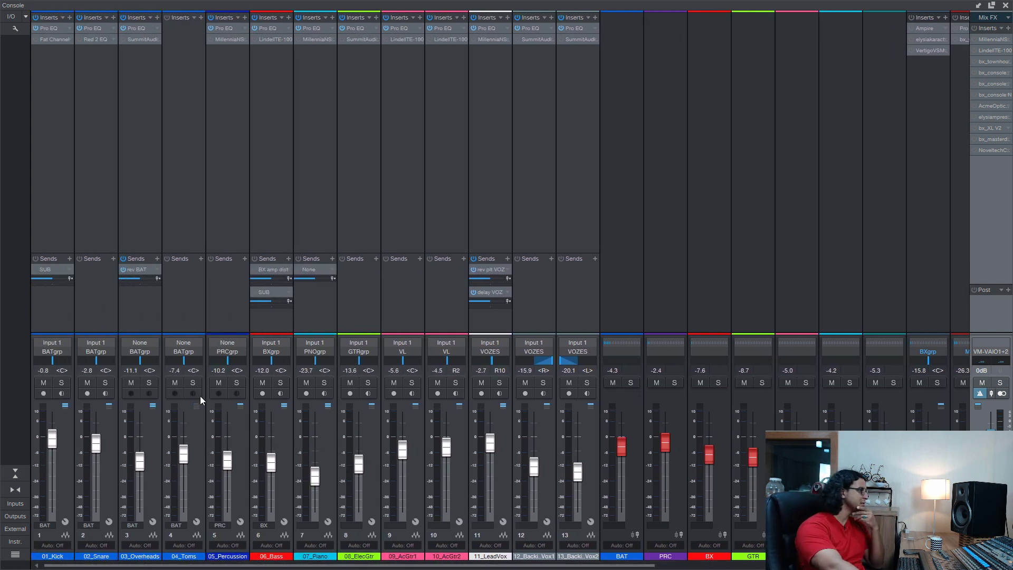
{"action": "left_click", "coordinate": [50, 29]}
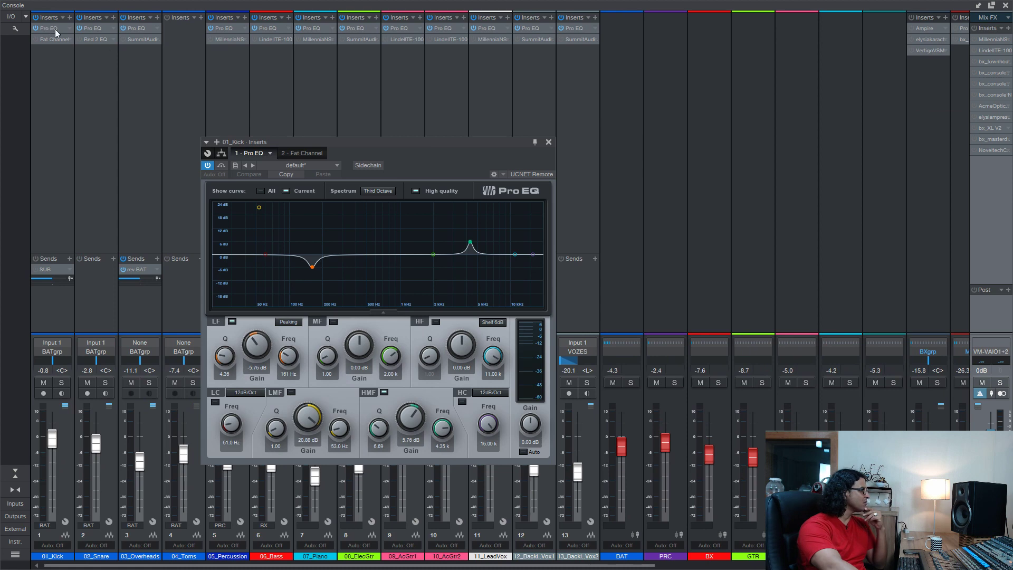
{"action": "left_click", "coordinate": [96, 29]}
{"action": "left_click", "coordinate": [135, 30]}
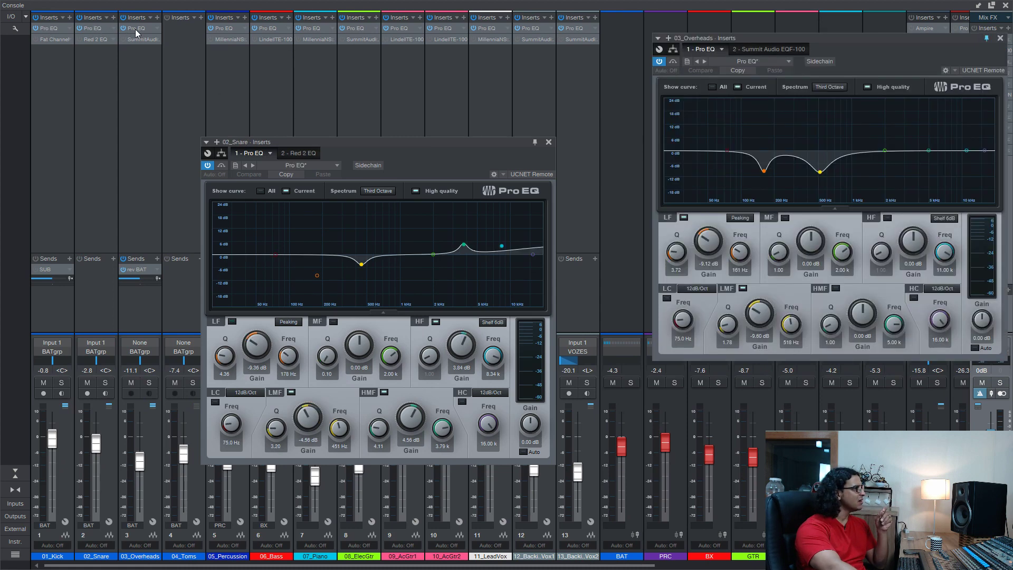
{"action": "left_click", "coordinate": [1000, 38]}
{"action": "left_click", "coordinate": [230, 28]}
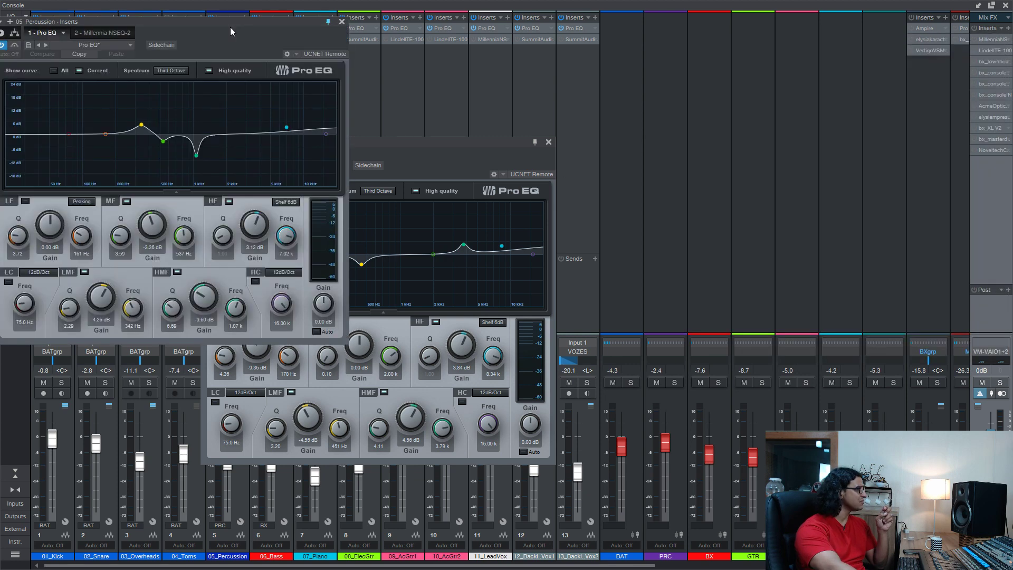
{"action": "left_click", "coordinate": [341, 22]}
{"action": "left_click", "coordinate": [548, 143]}
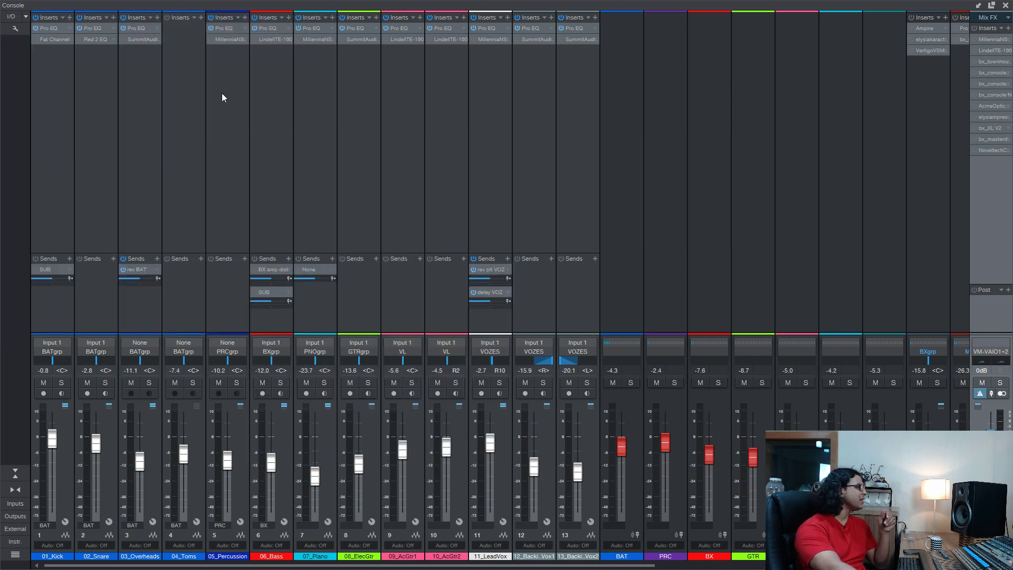
- Examine the Pro EQ curves on the 07_Piano and 12_BackingVox1 channels, closing each window after viewing
{"action": "left_click", "coordinate": [314, 28]}
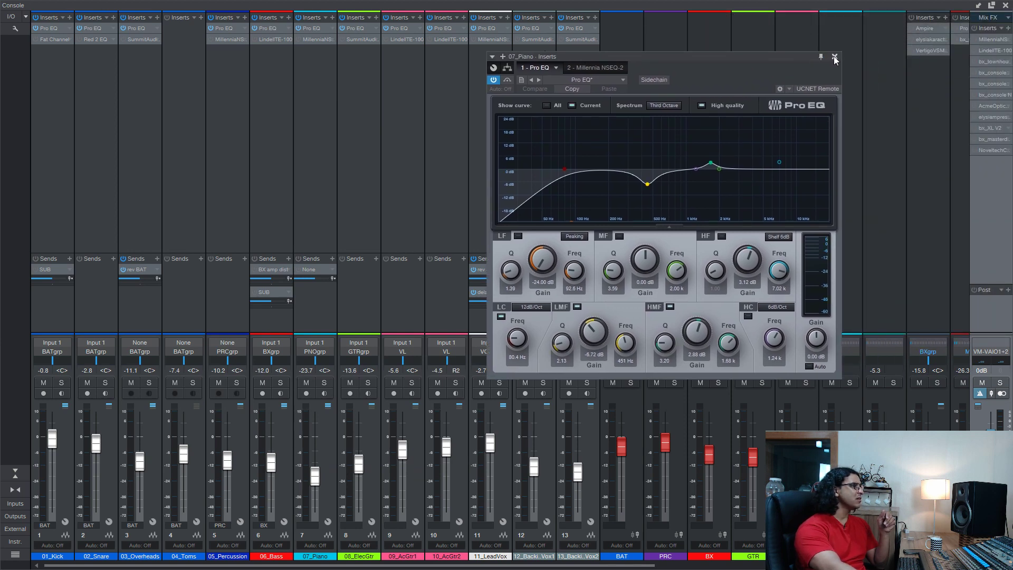
{"action": "left_click", "coordinate": [834, 56]}
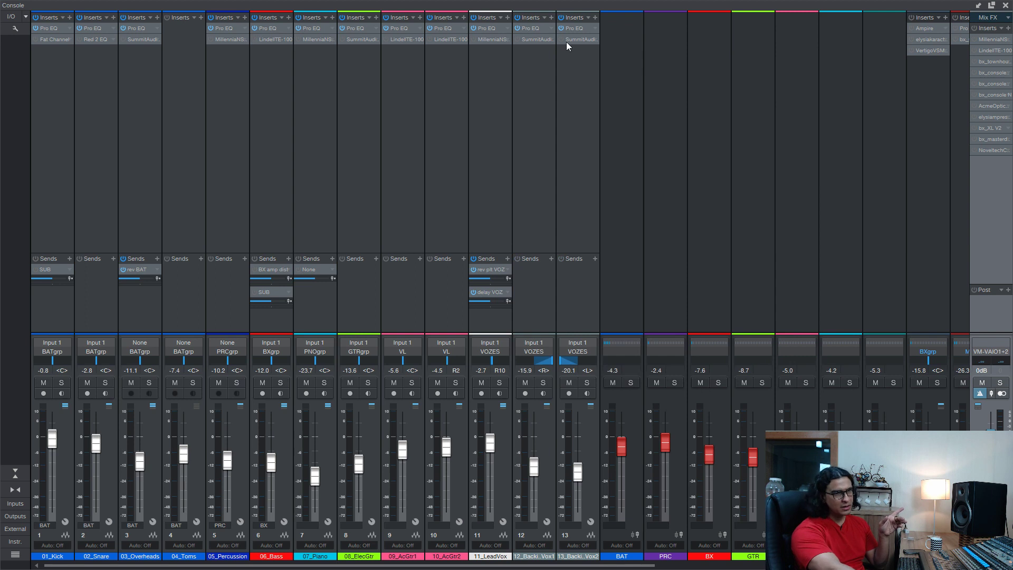
{"action": "left_click", "coordinate": [533, 29]}
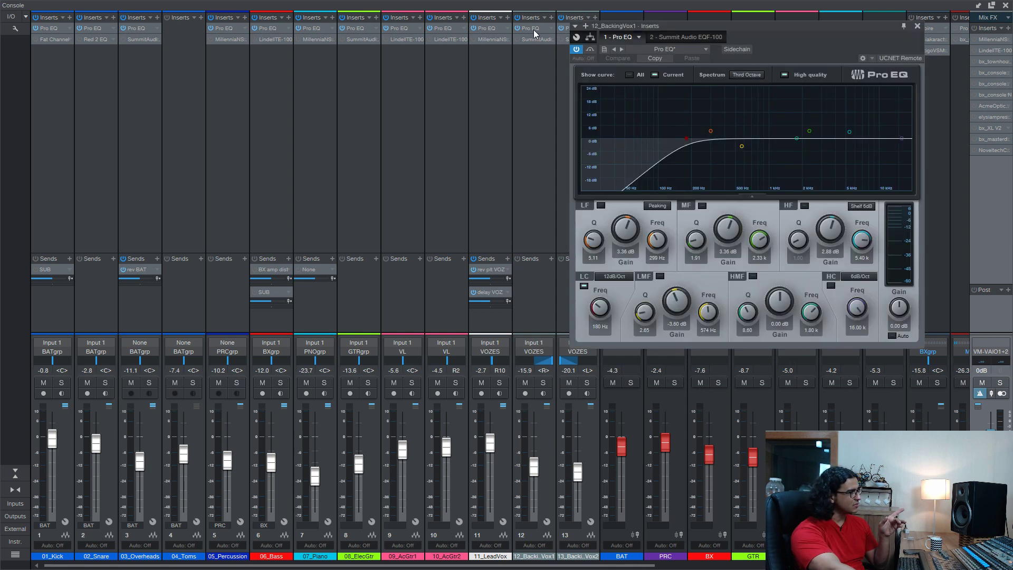
{"action": "left_click", "coordinate": [917, 26]}
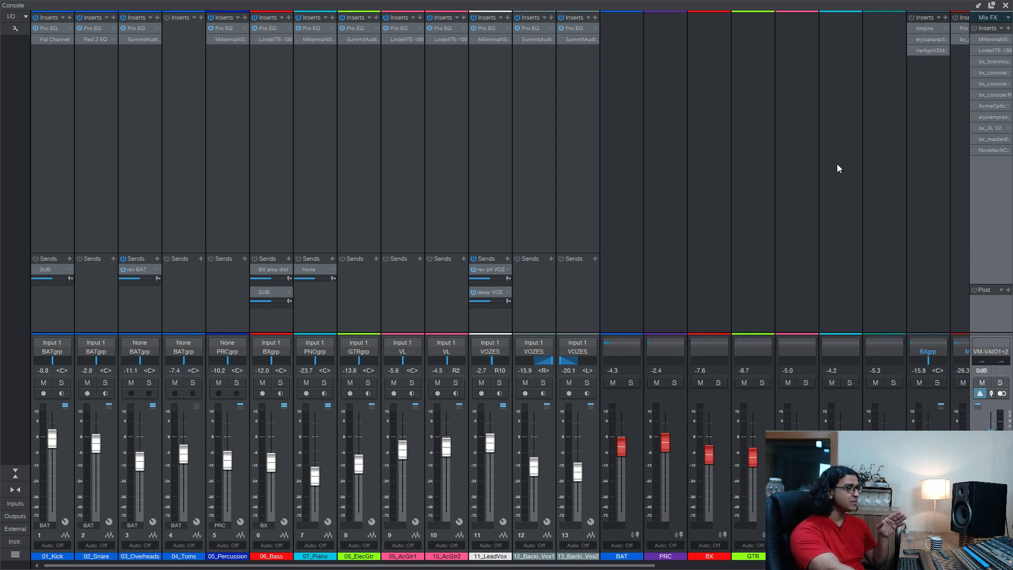
- Select the rev BAT, rev plt VOZ and delay VOZ effect channels one by one, and return to the first console channels
{"action": "left_click_drag", "start_coordinate": [560, 567], "coordinate": [798, 566]}
{"action": "left_click", "coordinate": [663, 433]}
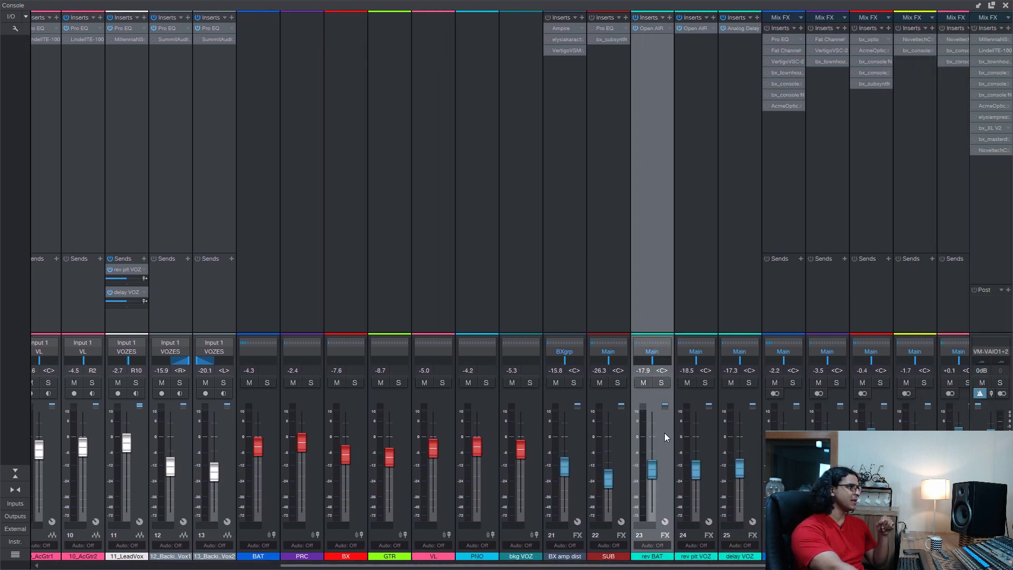
{"action": "left_click", "coordinate": [703, 449]}
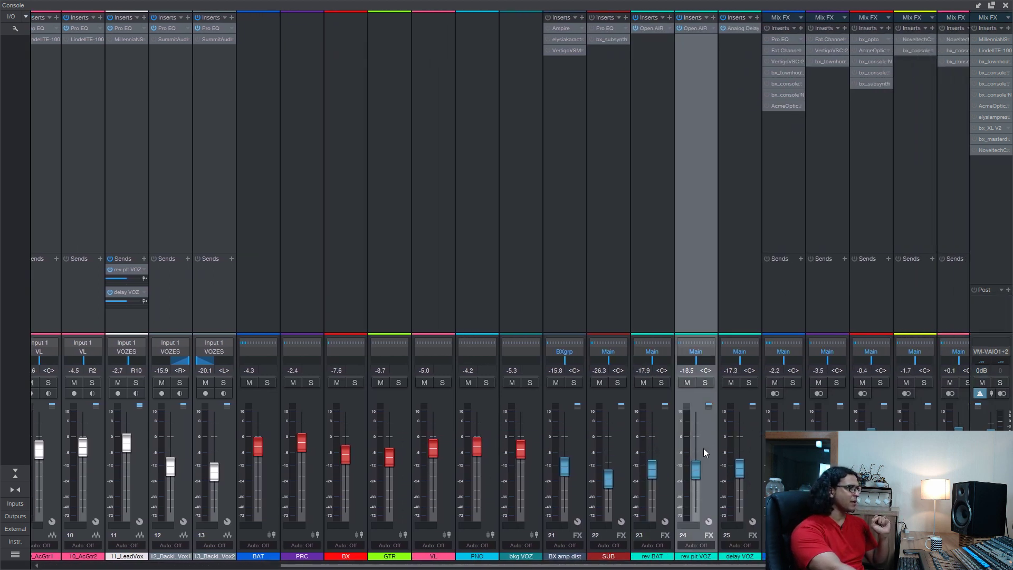
{"action": "left_click", "coordinate": [751, 452]}
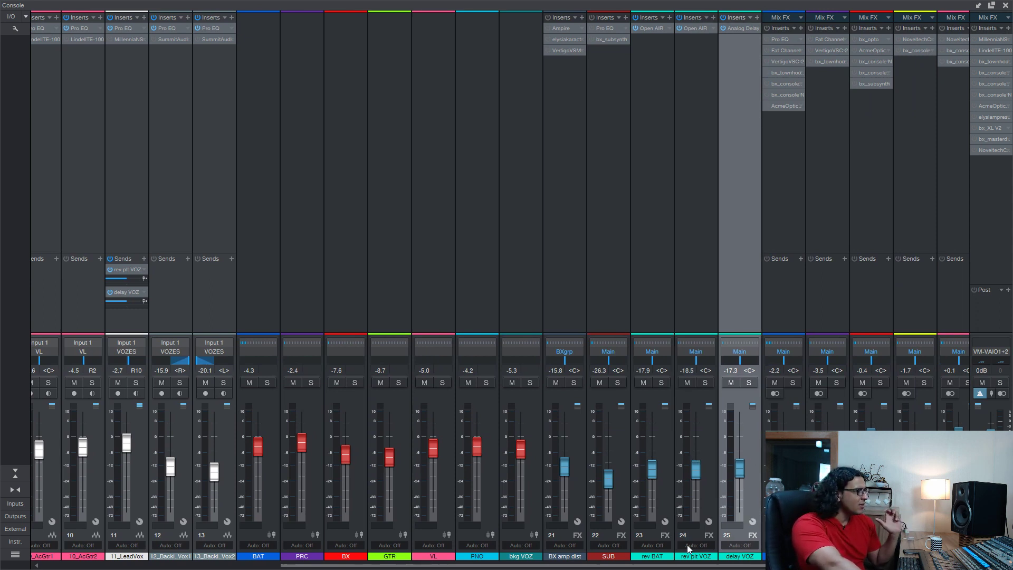
{"action": "left_click_drag", "start_coordinate": [682, 569], "coordinate": [418, 566]}
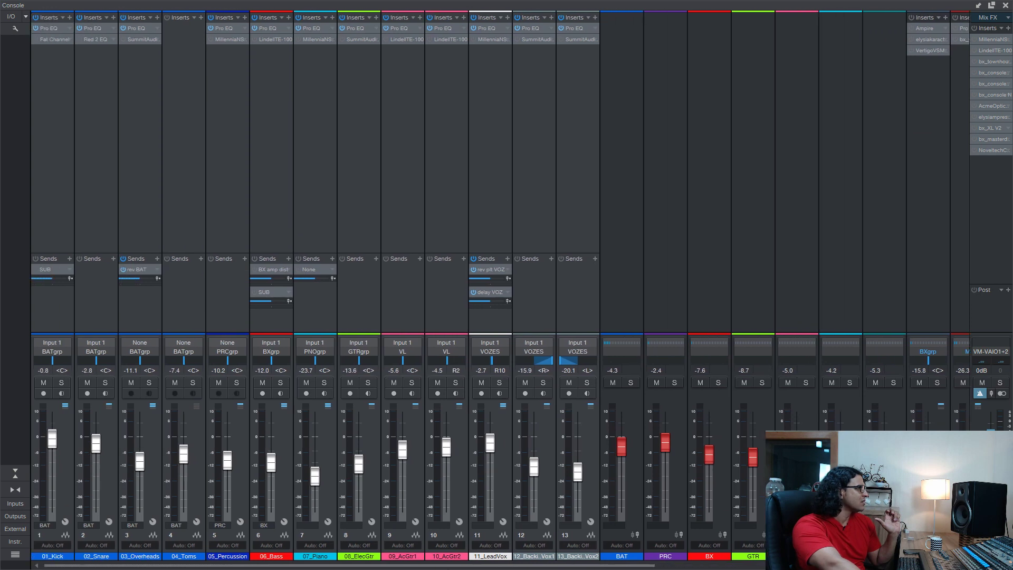
- Switch all inserts on the BX amp dist effect channel on and back off
{"action": "key", "text": "F3"}
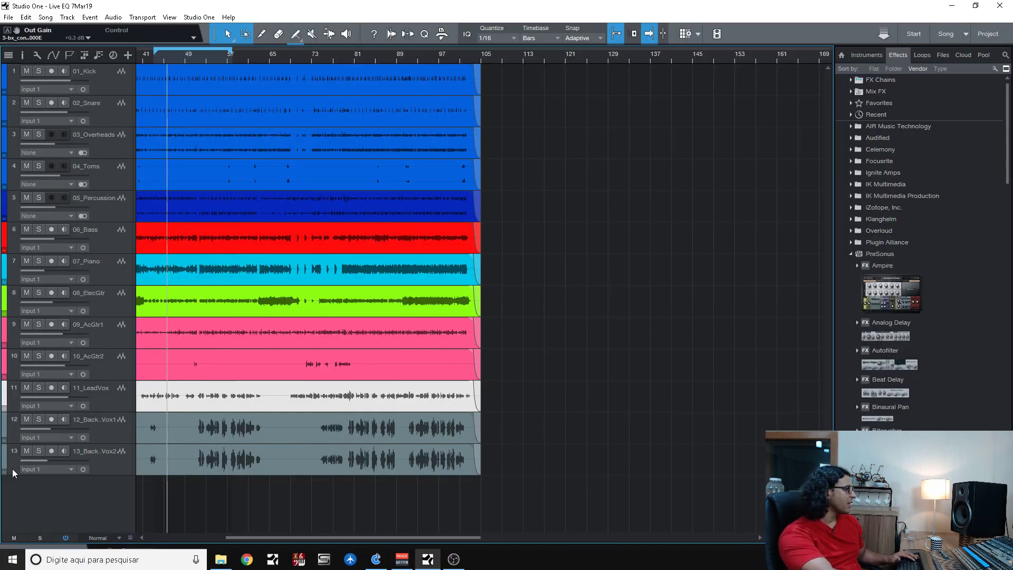
{"action": "key", "text": "F3"}
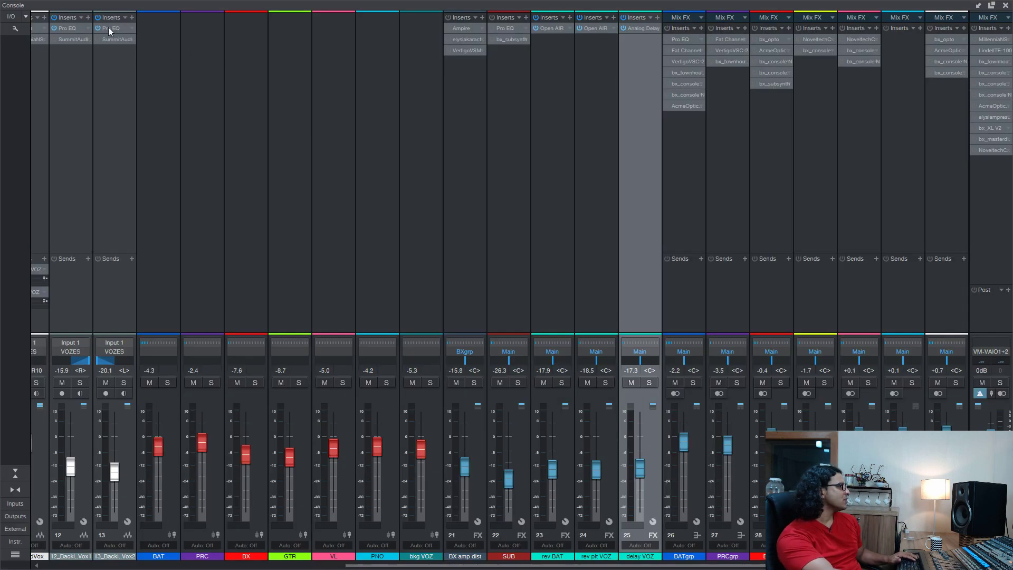
{"action": "left_click", "coordinate": [449, 18]}
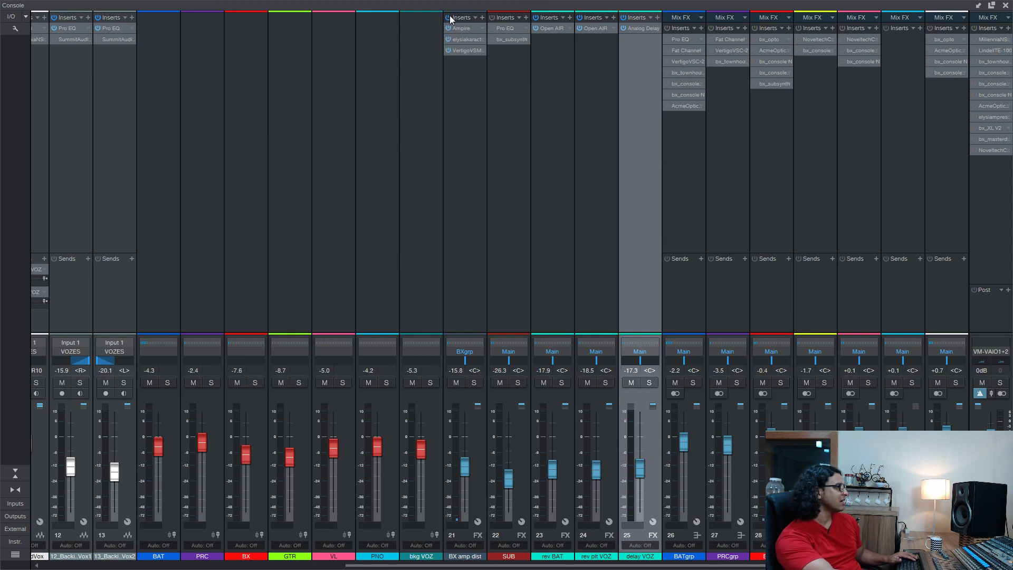
{"action": "left_click", "coordinate": [449, 18]}
- Open Vertigo VSM-3 on BX amp dist, switch the plug-in on and off, and close its window
{"action": "double_click", "coordinate": [460, 50]}
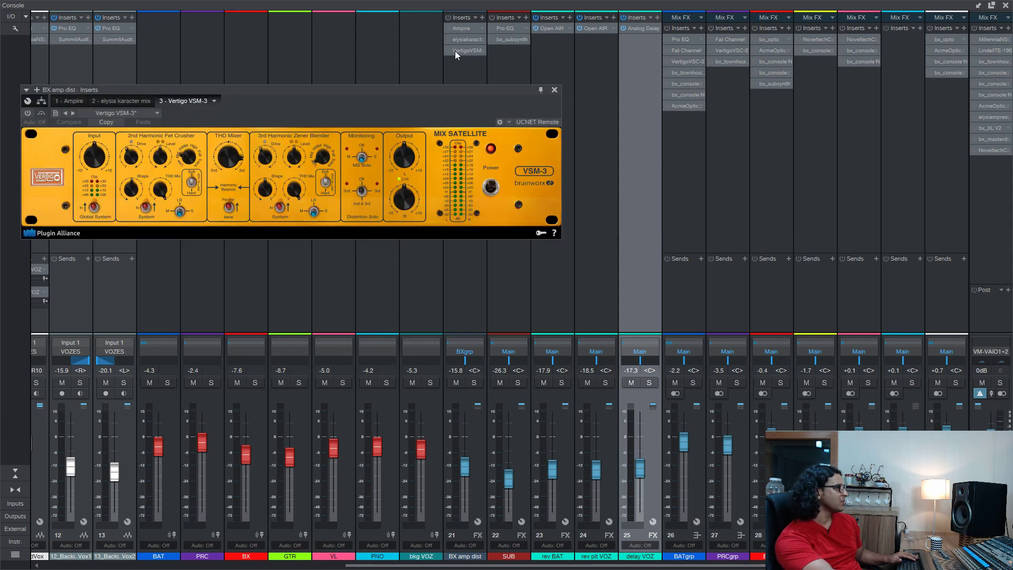
{"action": "left_click_drag", "start_coordinate": [130, 91], "coordinate": [360, 149]}
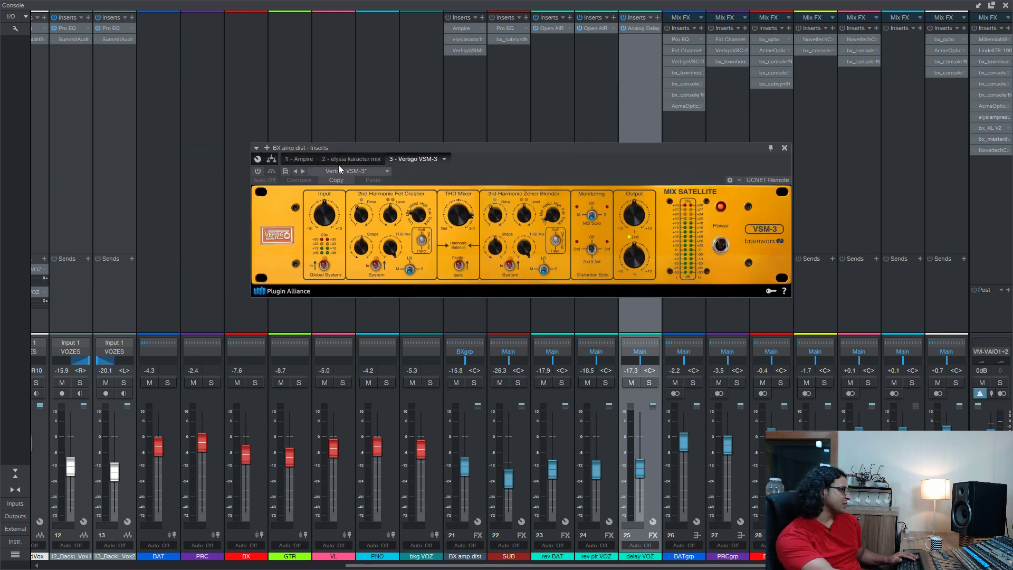
{"action": "left_click", "coordinate": [257, 172]}
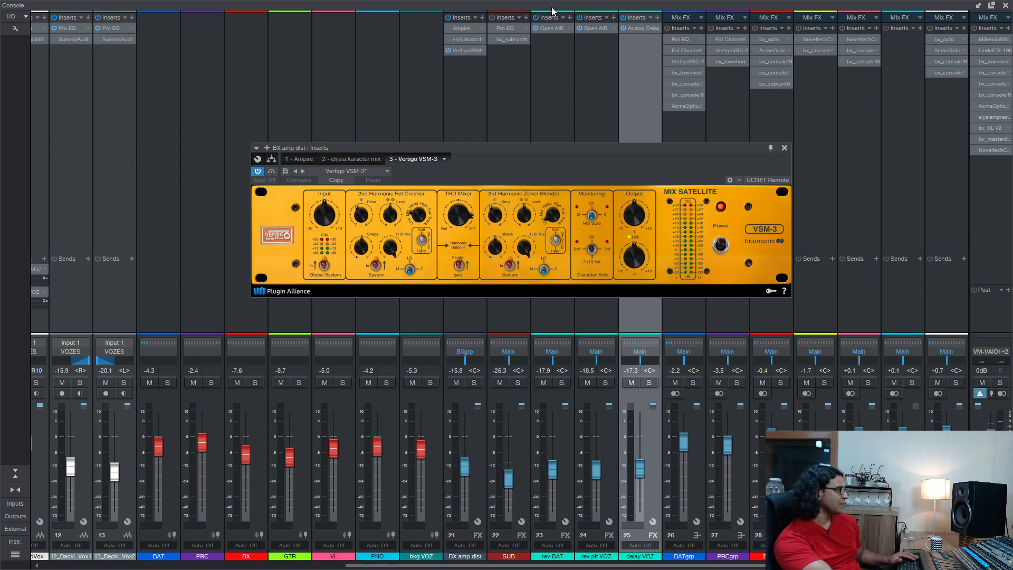
{"action": "left_click", "coordinate": [259, 170]}
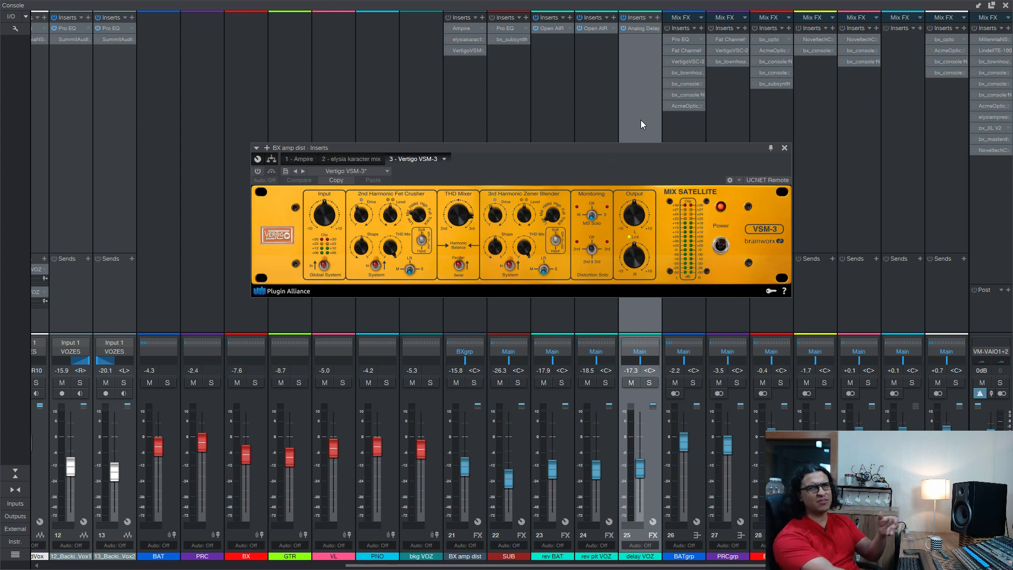
{"action": "left_click", "coordinate": [785, 149]}
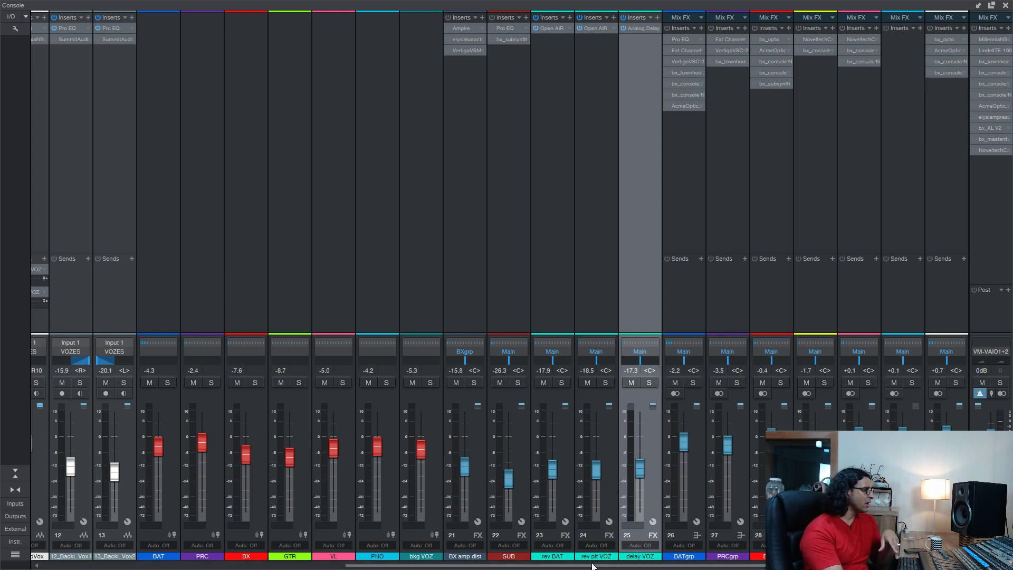
- Select channels 01_Kick through 13_BackingVox2 and try toggling their sends together
{"action": "left_click_drag", "start_coordinate": [596, 564], "coordinate": [280, 564]}
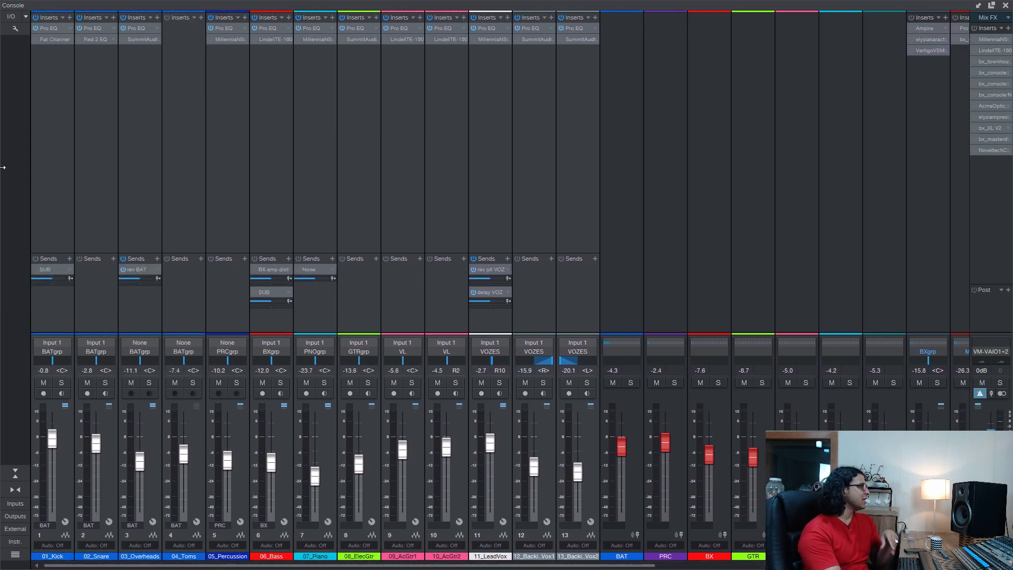
{"action": "left_click", "coordinate": [37, 141]}
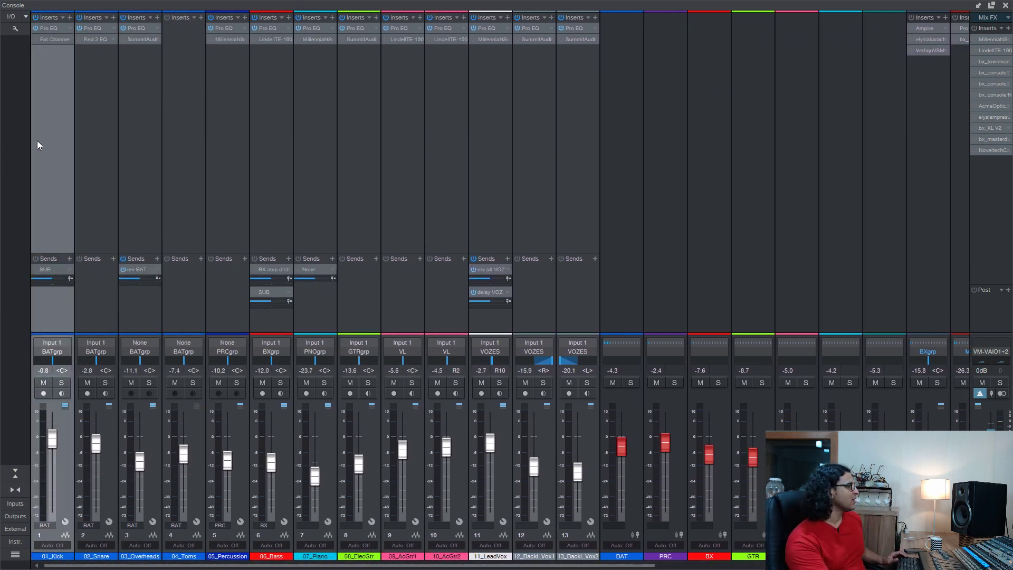
{"action": "left_click", "coordinate": [583, 127], "text": "shift"}
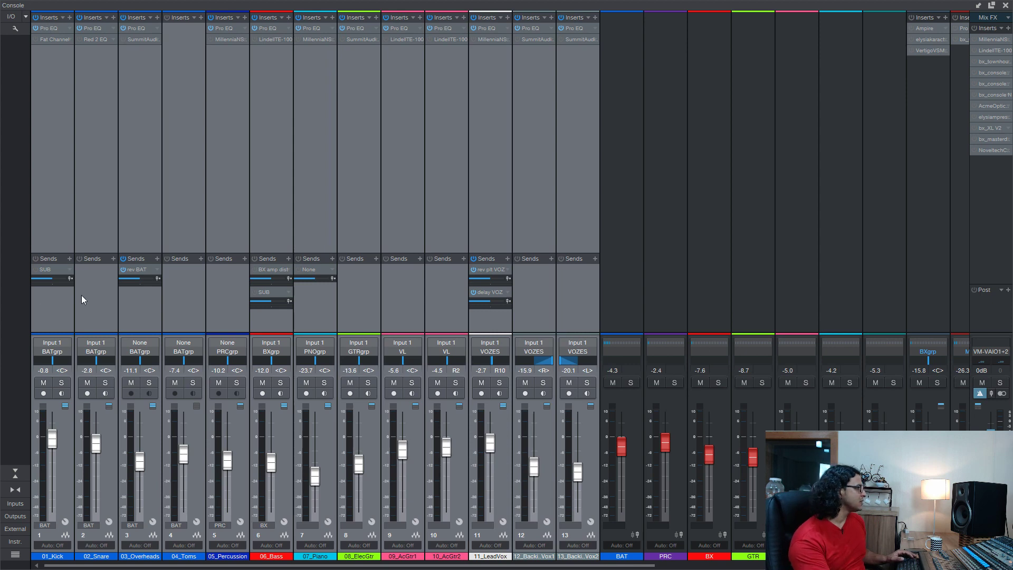
{"action": "left_click", "coordinate": [123, 269]}
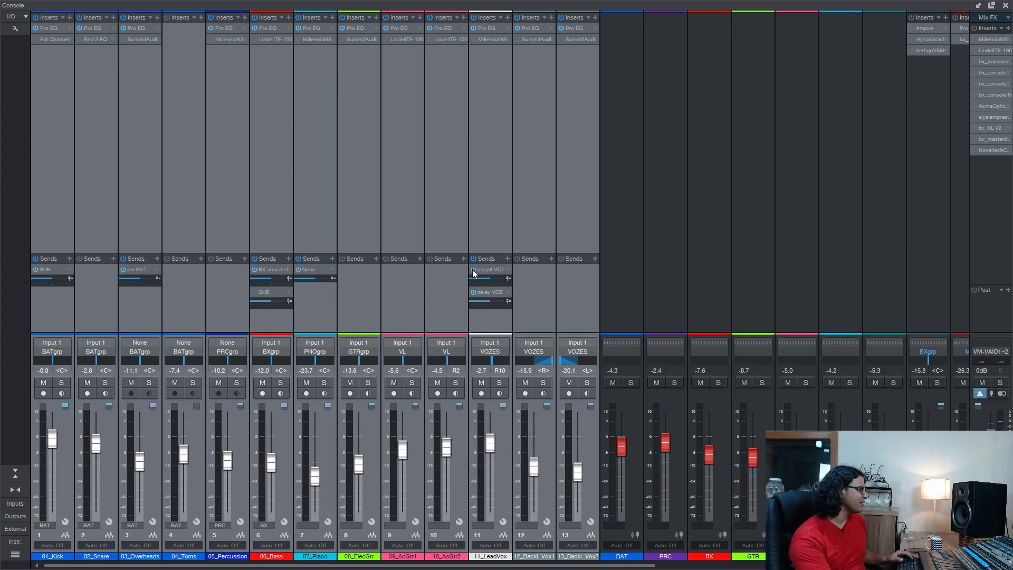
{"action": "left_click", "coordinate": [309, 296]}
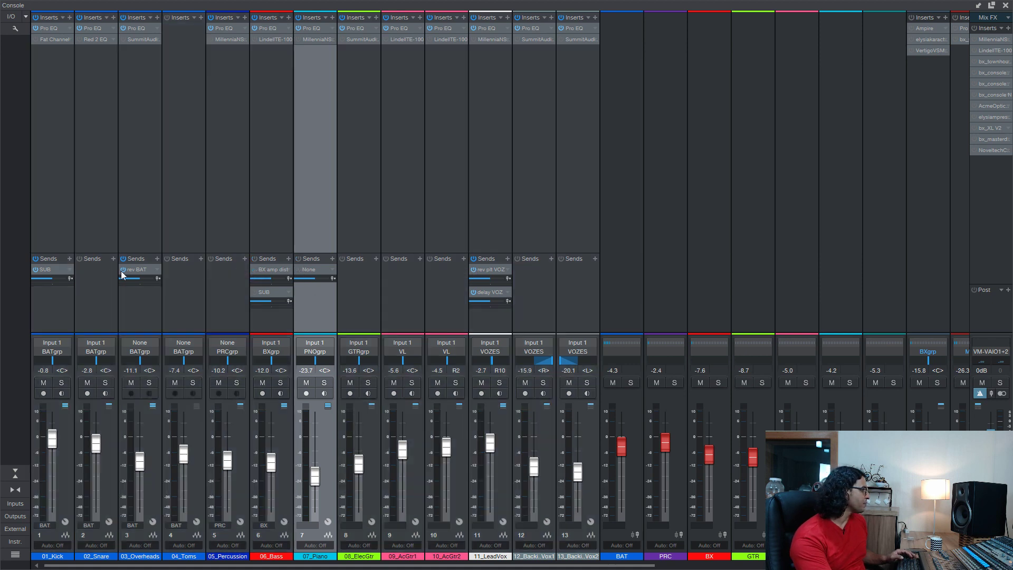
- Select channels 01_Kick through 13_BackingVox2 again and compare the mix with all their inserts bypassed and active
{"action": "left_click", "coordinate": [63, 149]}
{"action": "left_click", "coordinate": [582, 138], "text": "shift"}
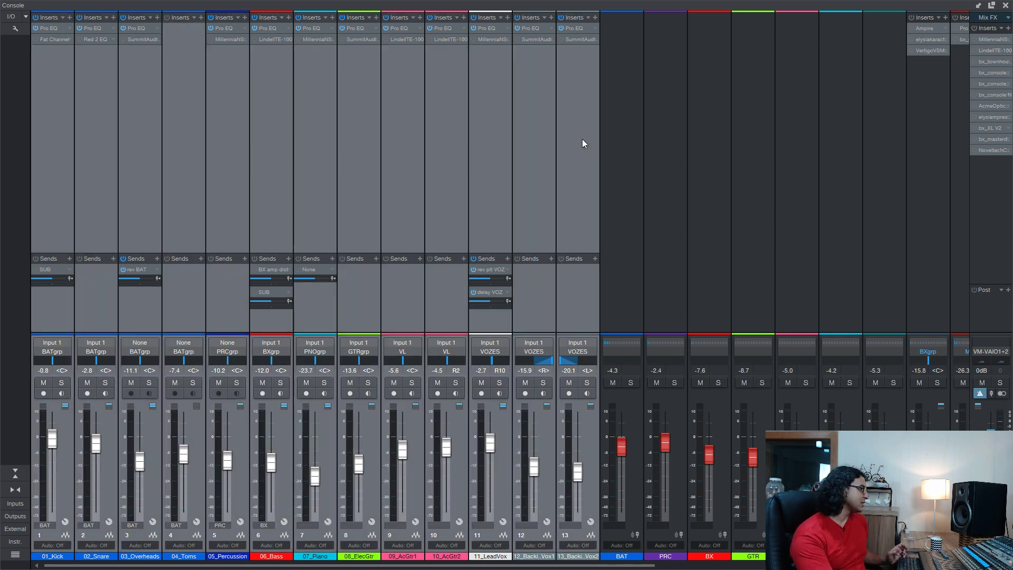
{"action": "left_click", "coordinate": [562, 17]}
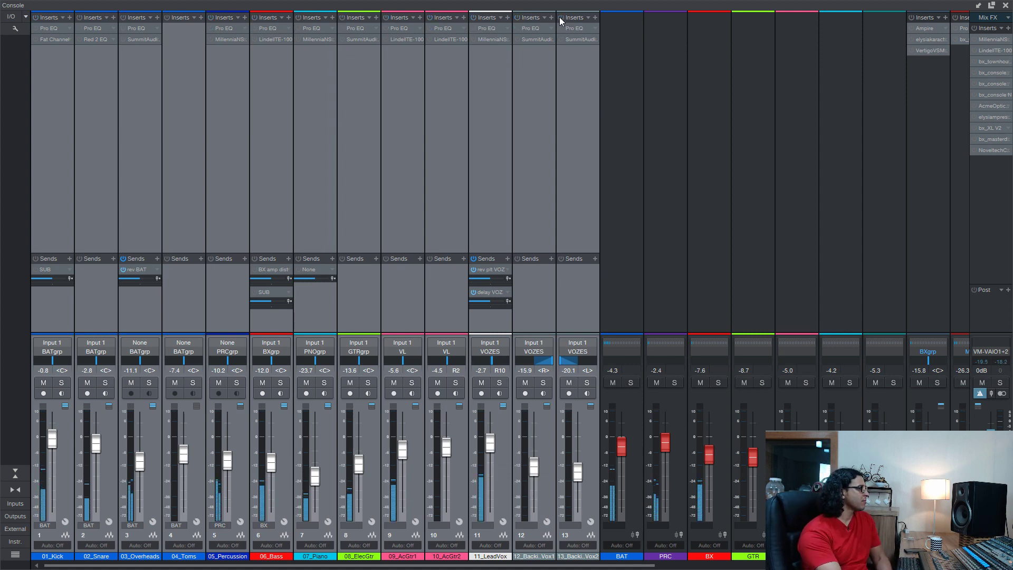
{"action": "left_click", "coordinate": [562, 18]}
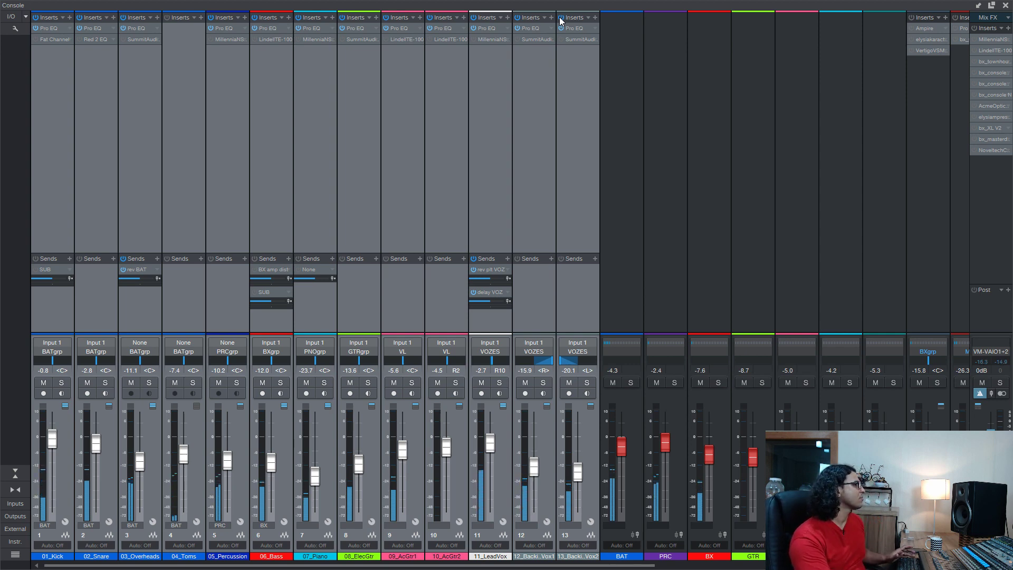
{"action": "left_click", "coordinate": [561, 18]}
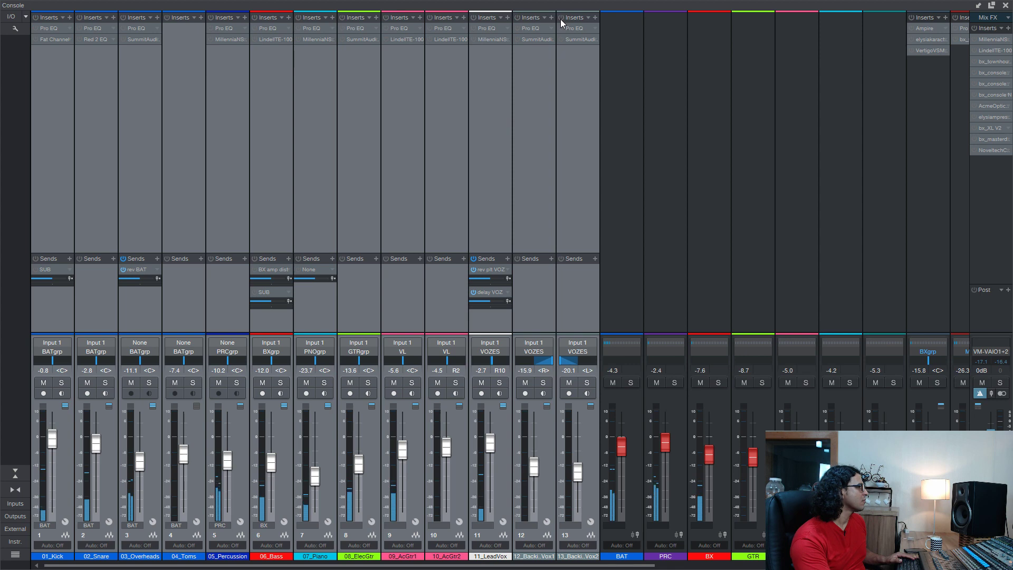
{"action": "left_click", "coordinate": [561, 18]}
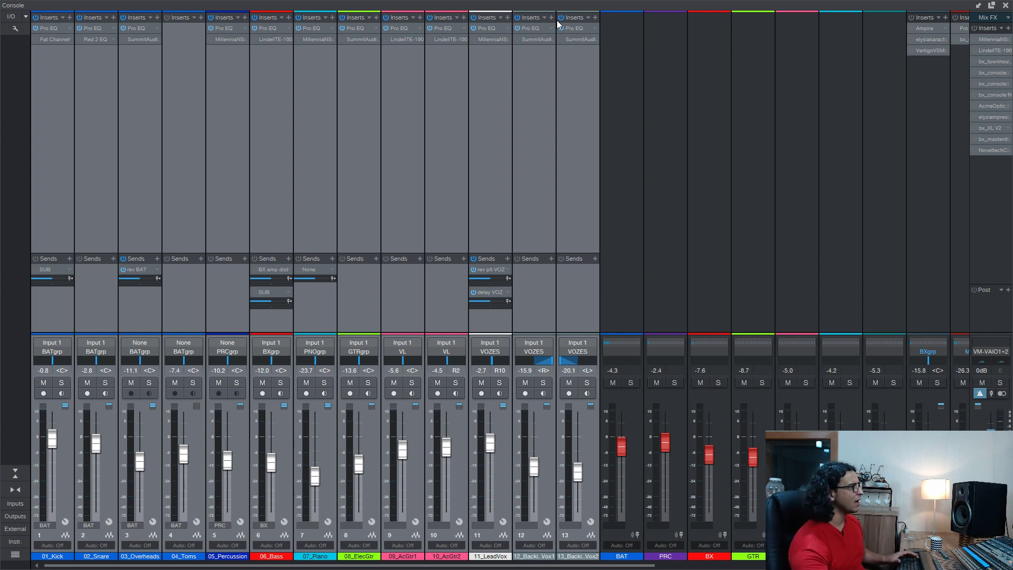
- Bypass the inserts on all thirteen selected tracks, start playback, and alternate between active and bypassed, leaving them active
{"action": "left_click", "coordinate": [562, 16]}
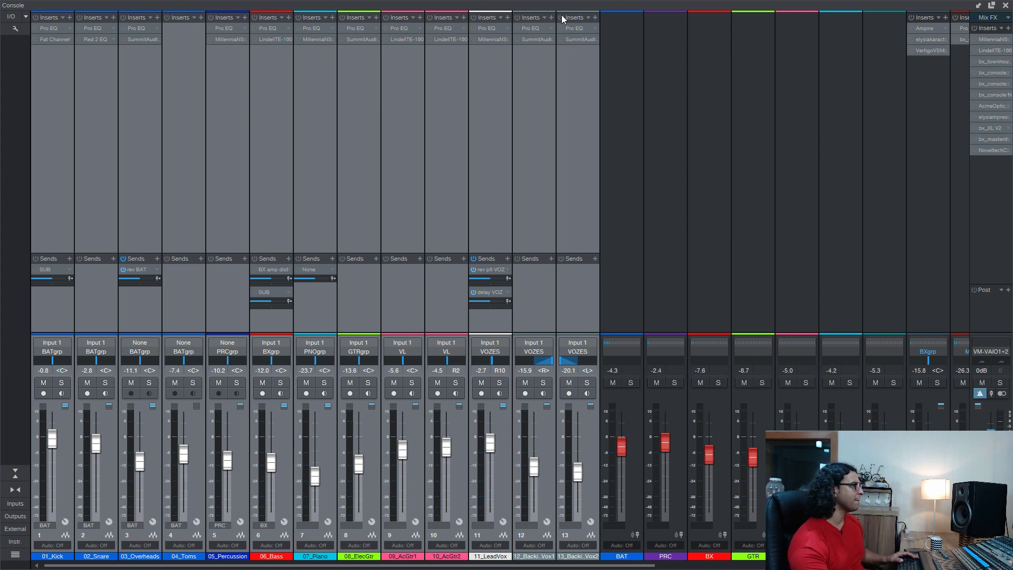
{"action": "key", "text": "space"}
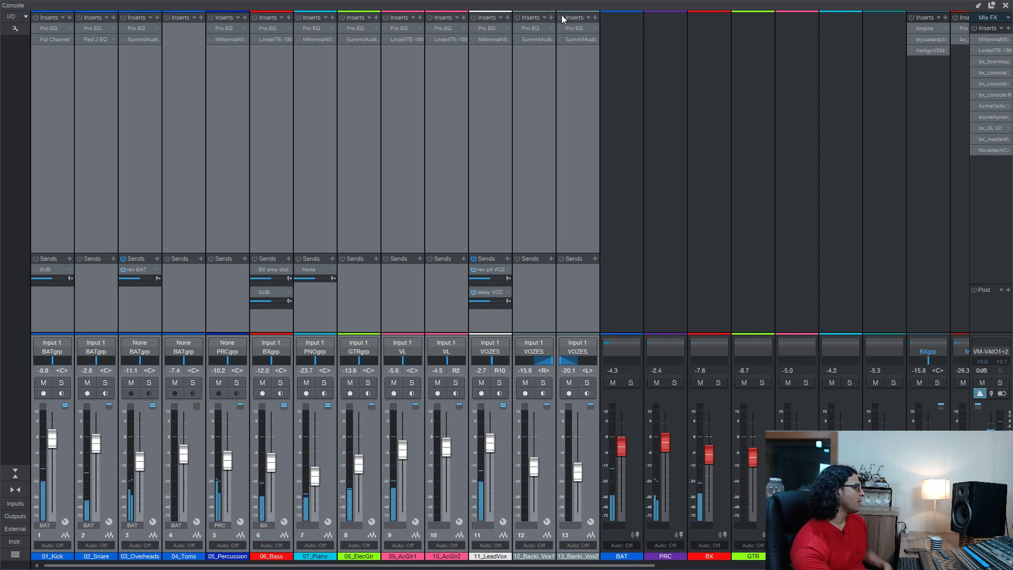
{"action": "left_click", "coordinate": [561, 16]}
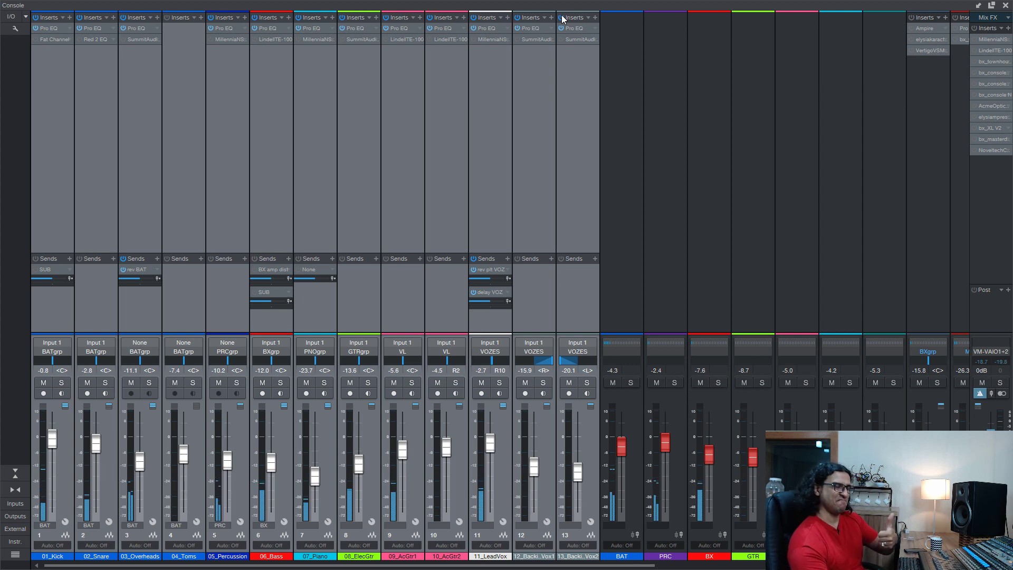
{"action": "left_click", "coordinate": [561, 16]}
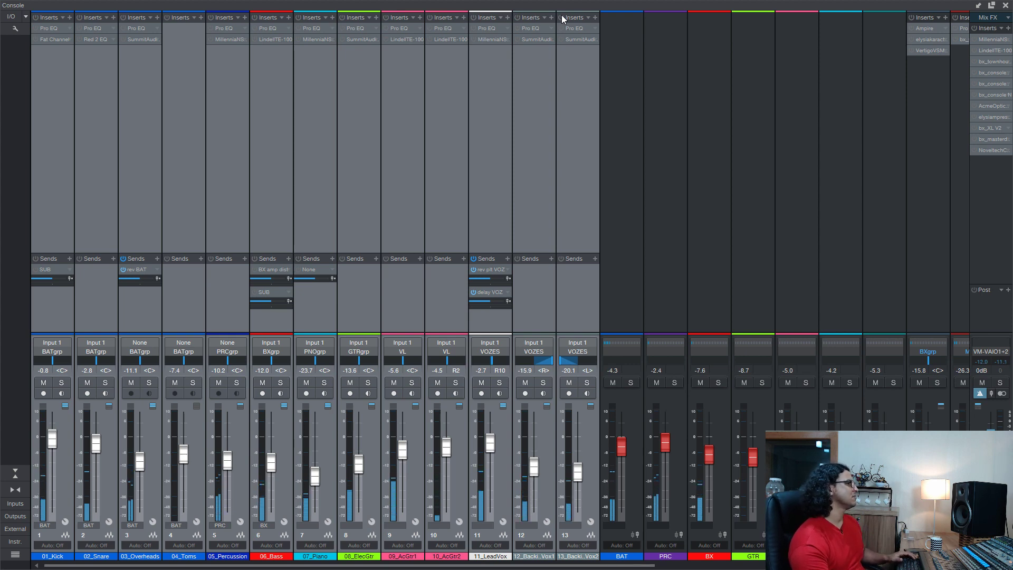
{"action": "left_click", "coordinate": [562, 16]}
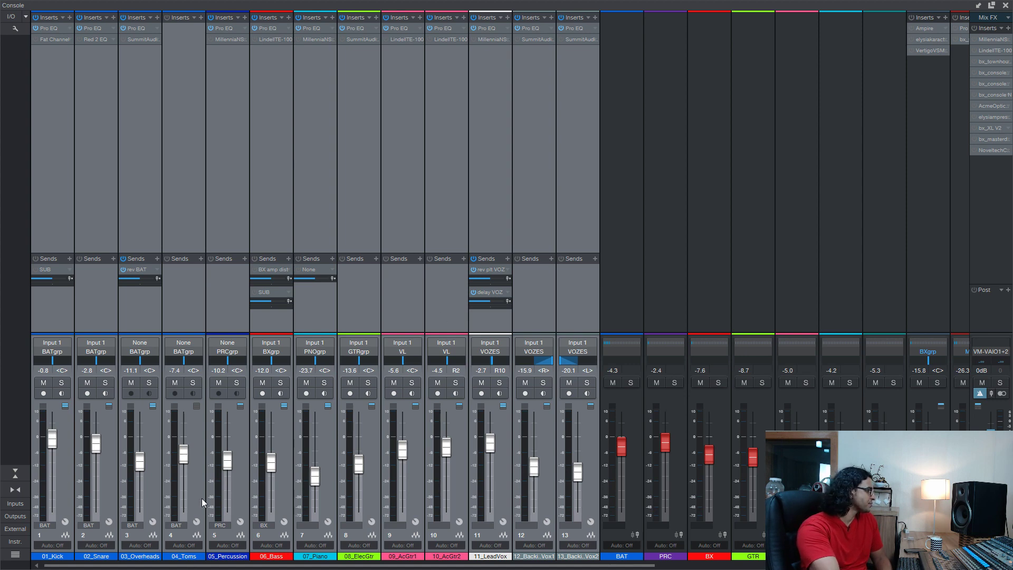
- Inspect bx_townhouse Buss Compressor and bx_console SSL 4000 E on Main and the Pro EQ on 01_Kick, returning to the compressor
{"action": "left_click_drag", "start_coordinate": [239, 566], "coordinate": [611, 565]}
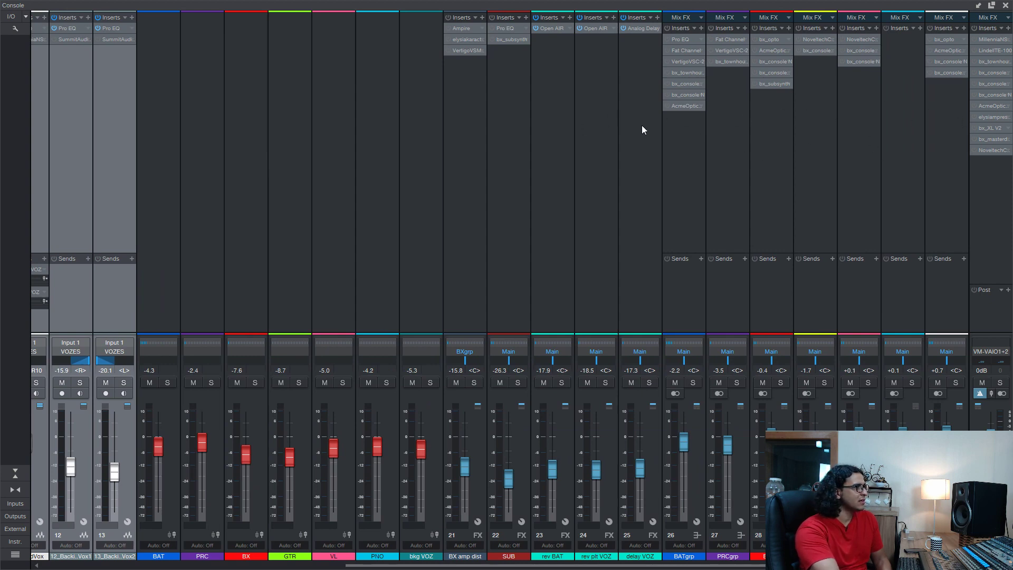
{"action": "key", "text": "F3"}
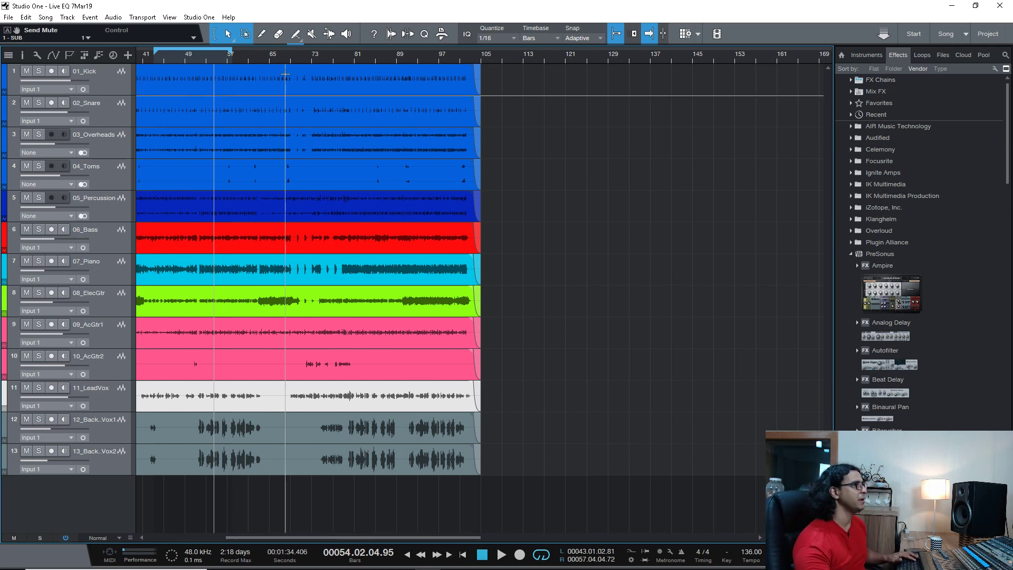
{"action": "key", "text": "F3"}
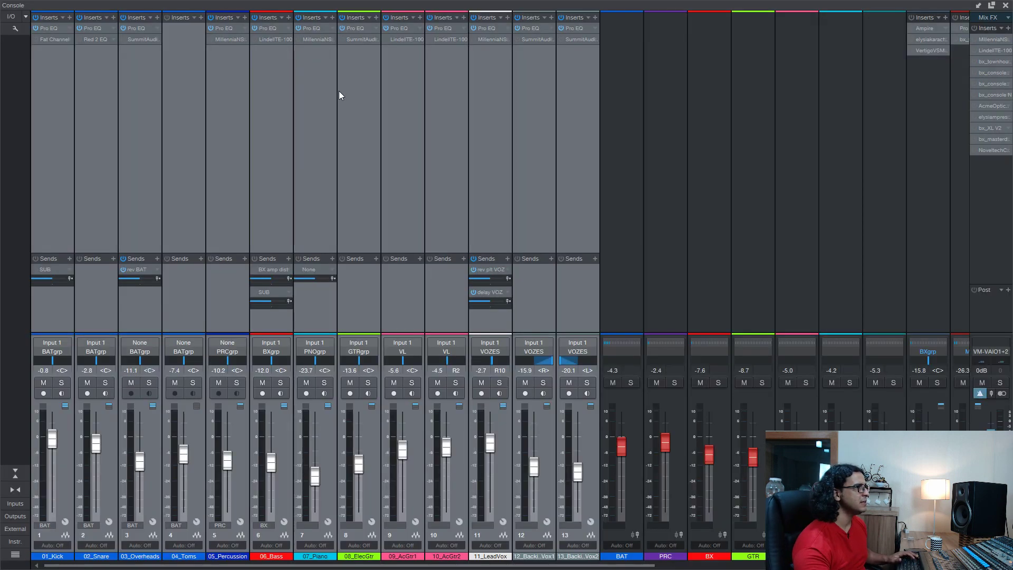
{"action": "left_click", "coordinate": [989, 64]}
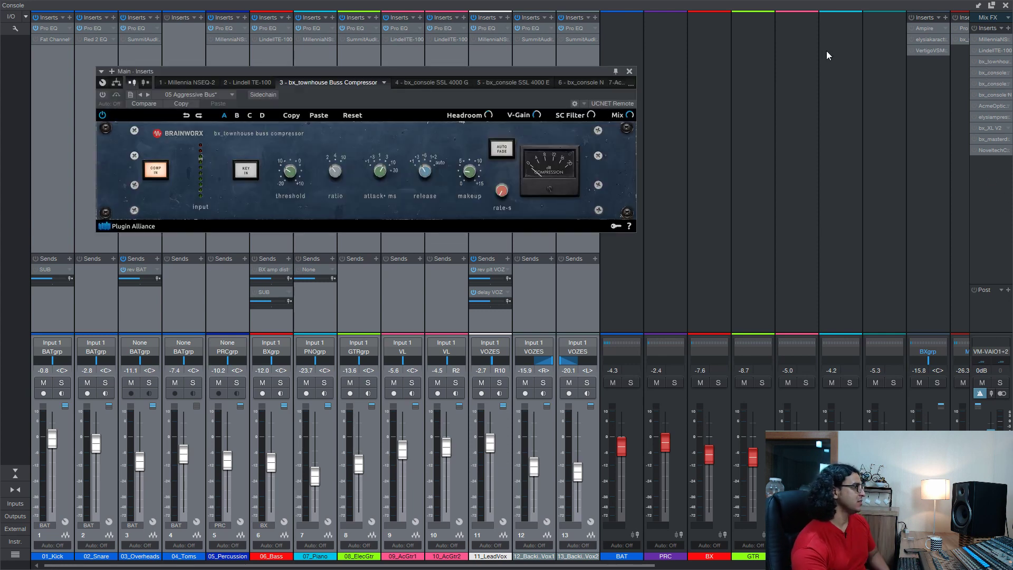
{"action": "left_click", "coordinate": [42, 93]}
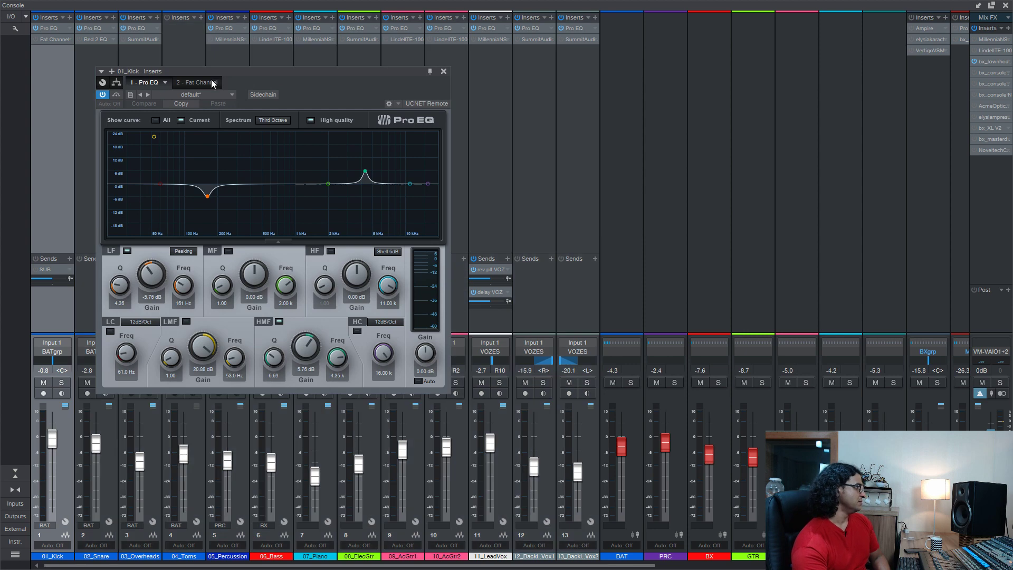
{"action": "left_click", "coordinate": [994, 62]}
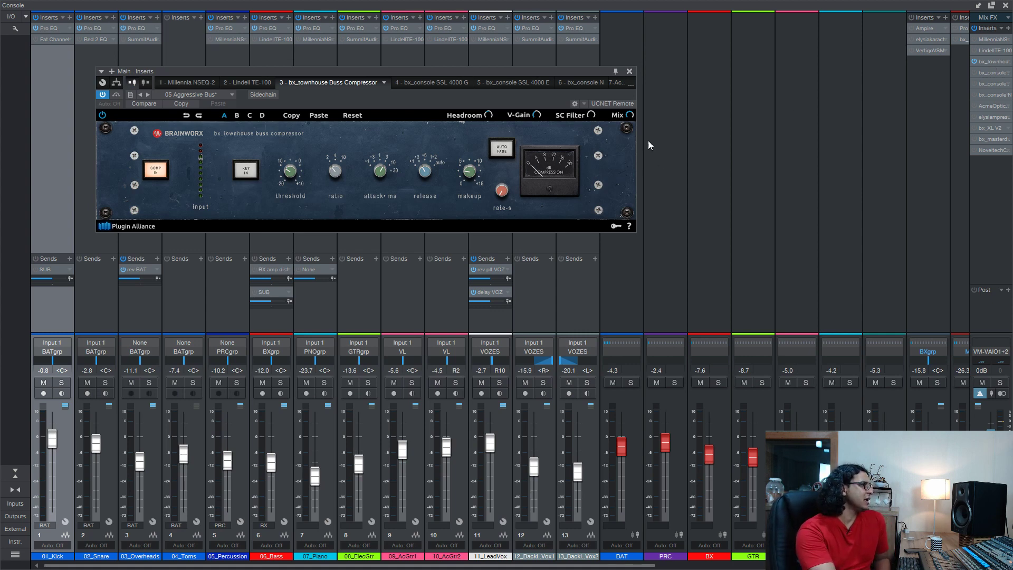
{"action": "left_click", "coordinate": [989, 83]}
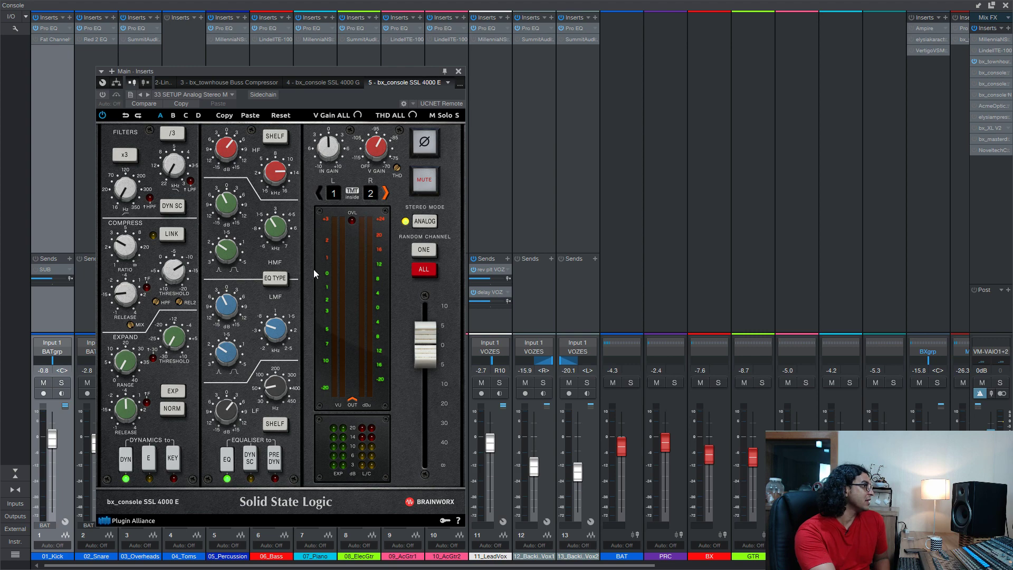
{"action": "left_click", "coordinate": [210, 81]}
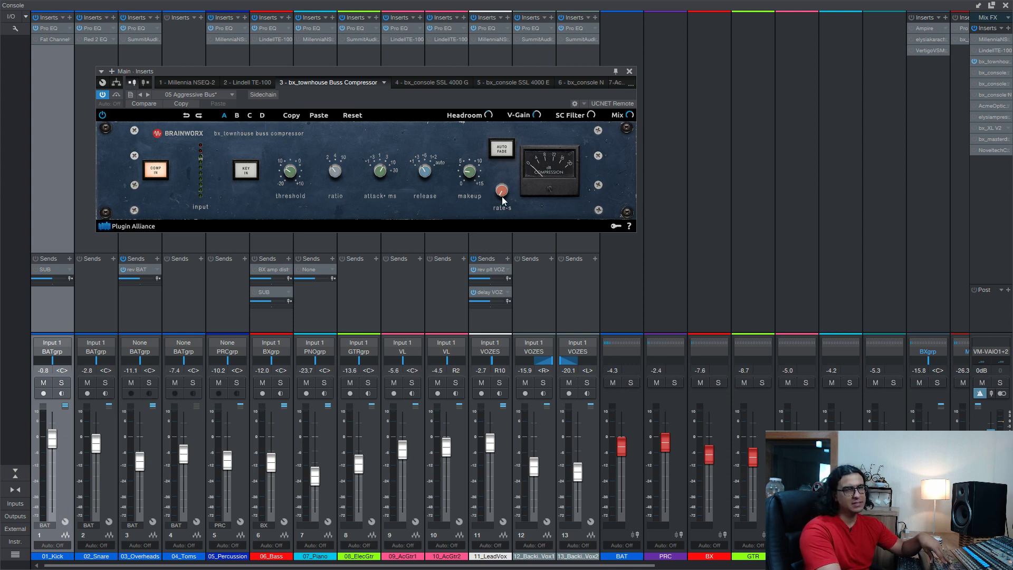
- Play the mix and compare it with Main's bx_townhouse Buss Compressor bypassed and active
{"action": "left_click", "coordinate": [106, 96]}
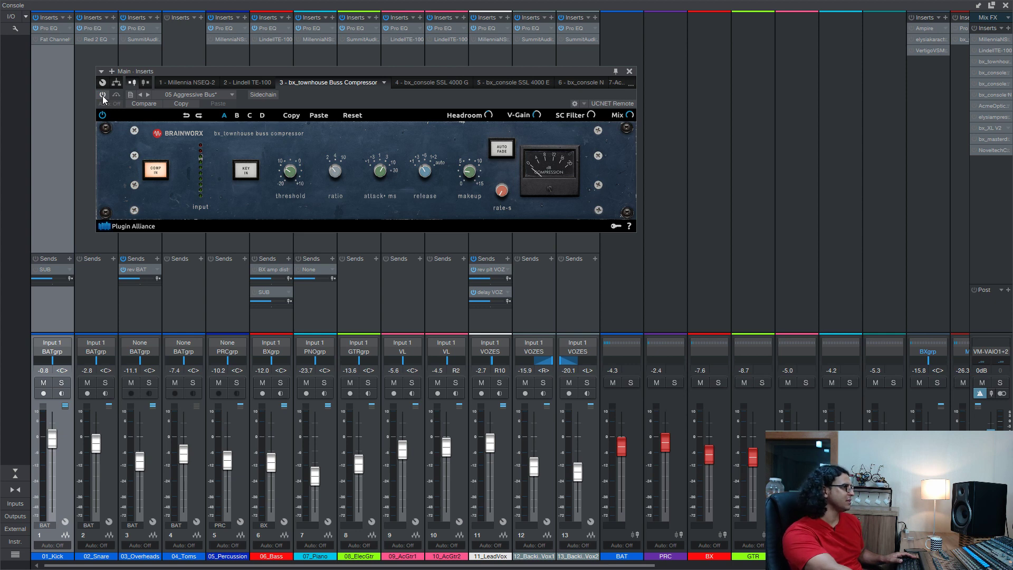
{"action": "key", "text": "space"}
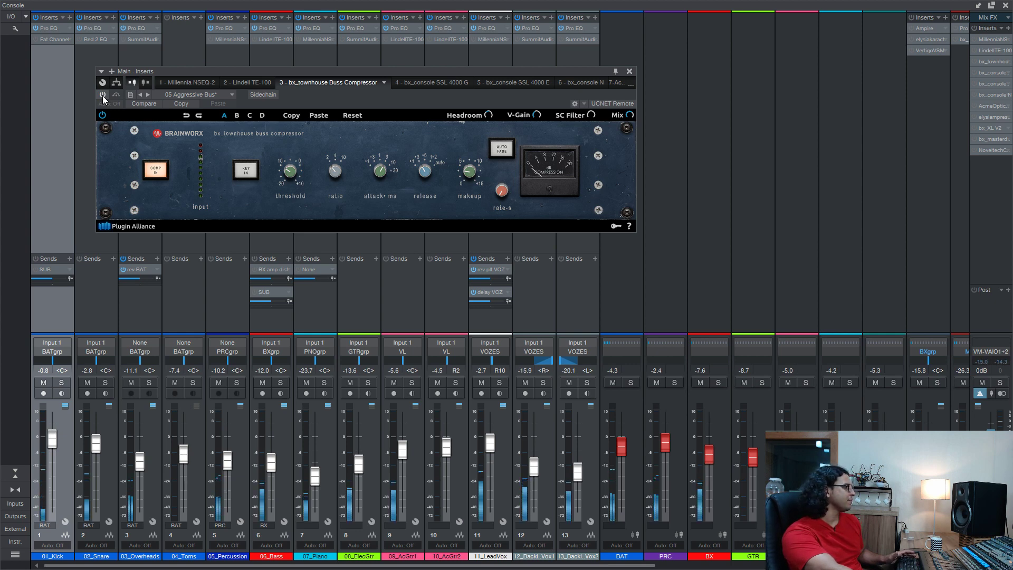
{"action": "left_click", "coordinate": [102, 96]}
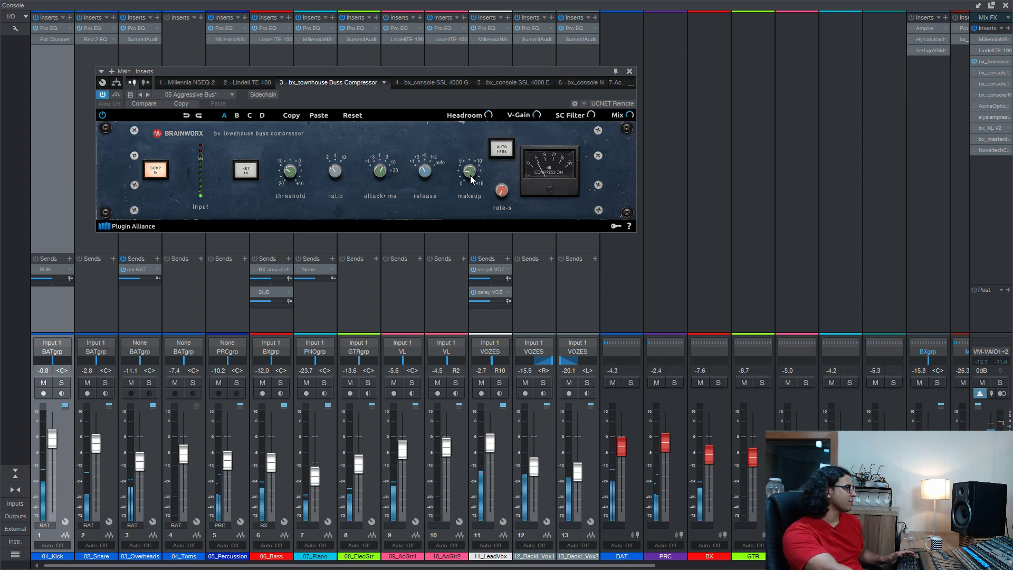
{"action": "left_click", "coordinate": [104, 95]}
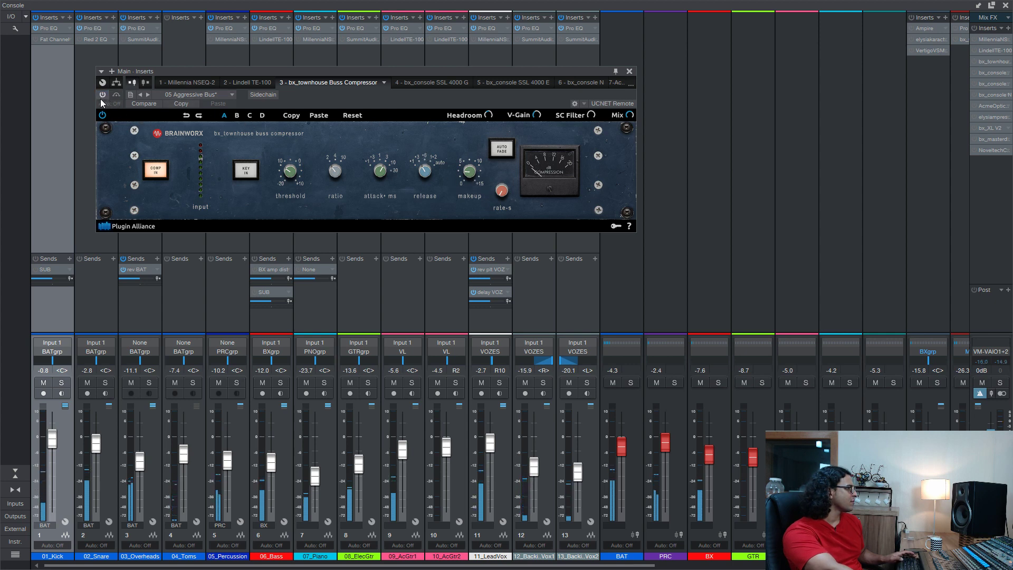
- Keep alternating Main's bx_townhouse Buss Compressor between bypassed and active during playback, check its makeup gain, and leave it active
{"action": "left_click", "coordinate": [101, 95]}
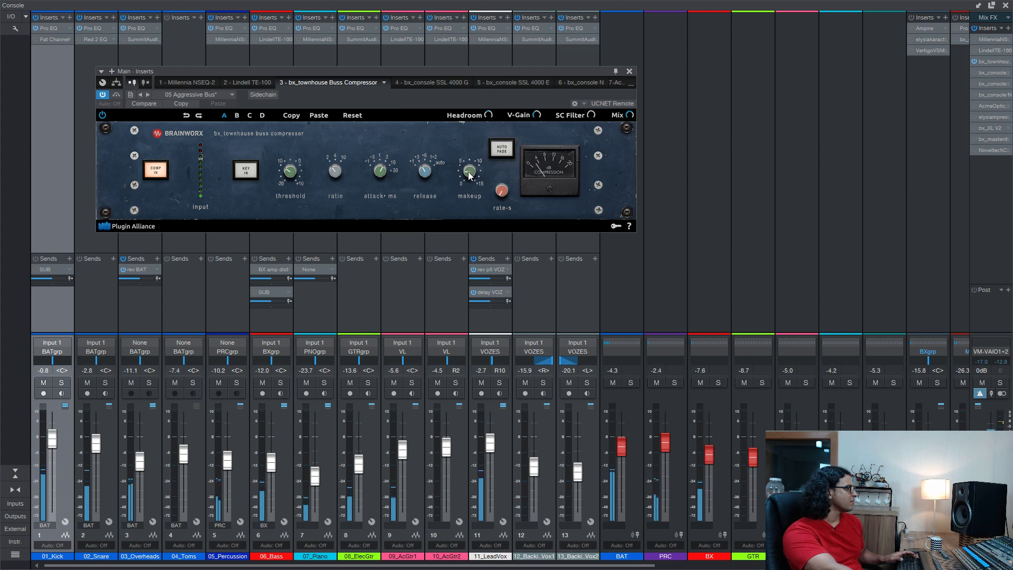
{"action": "left_click", "coordinate": [101, 94]}
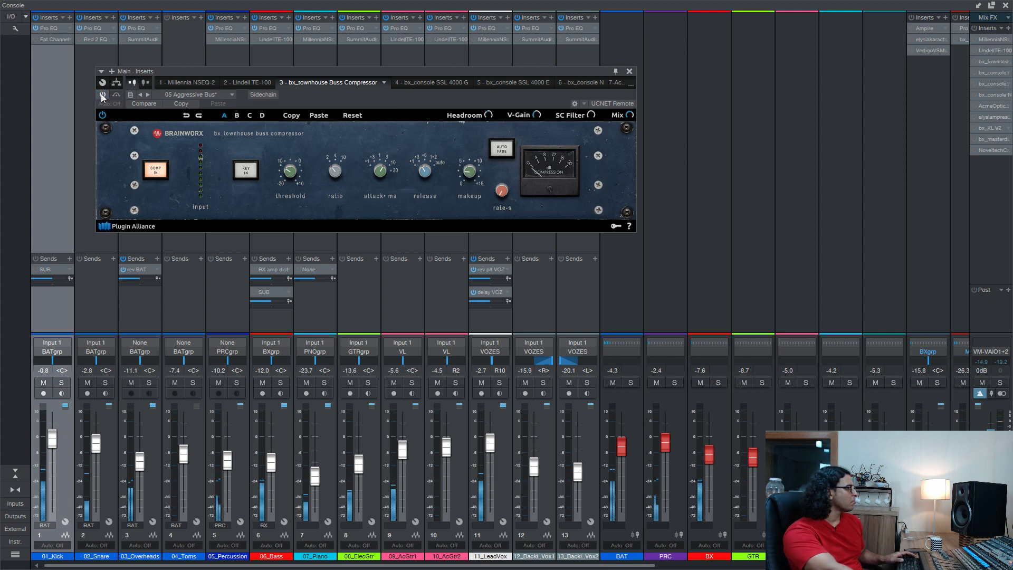
{"action": "left_click", "coordinate": [101, 95]}
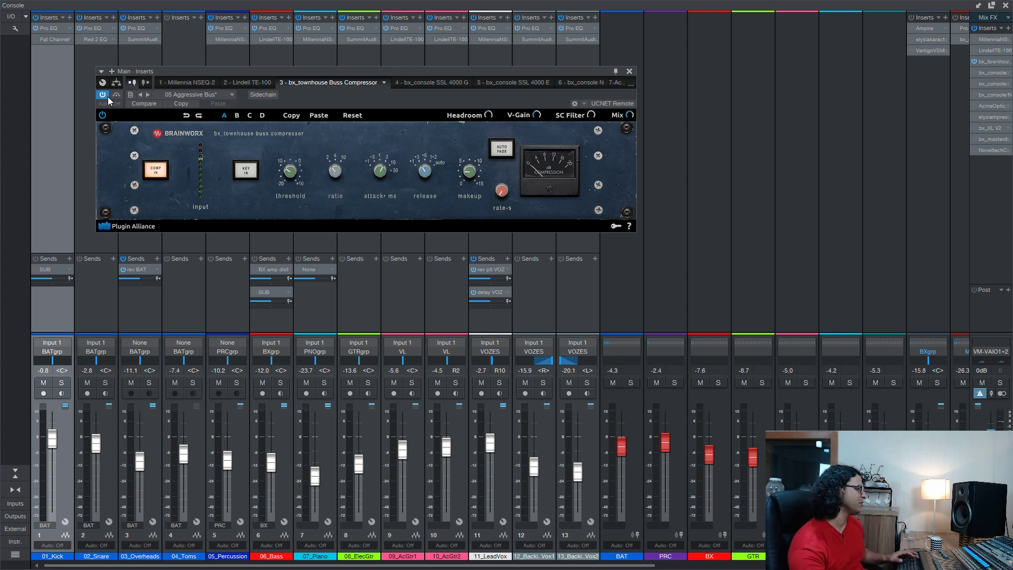
{"action": "left_click", "coordinate": [106, 95]}
{"action": "key", "text": "space"}
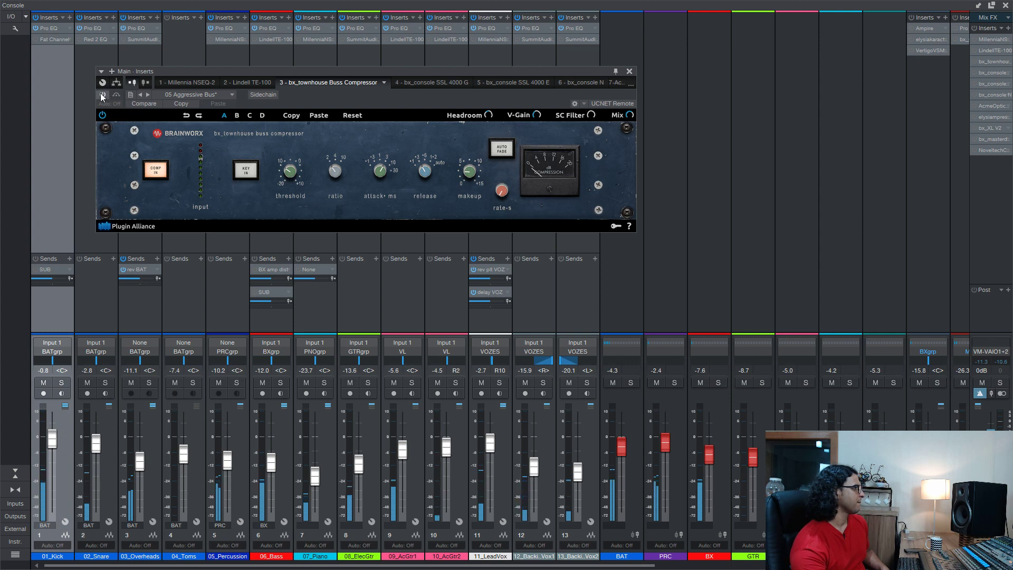
{"action": "left_click", "coordinate": [103, 95]}
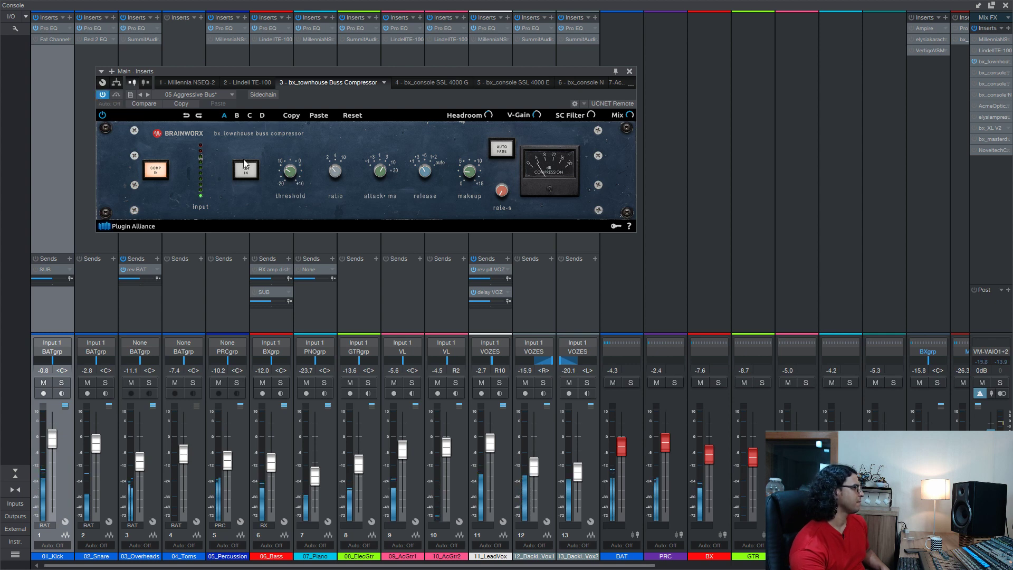
{"action": "mouse_move", "coordinate": [466, 178]}
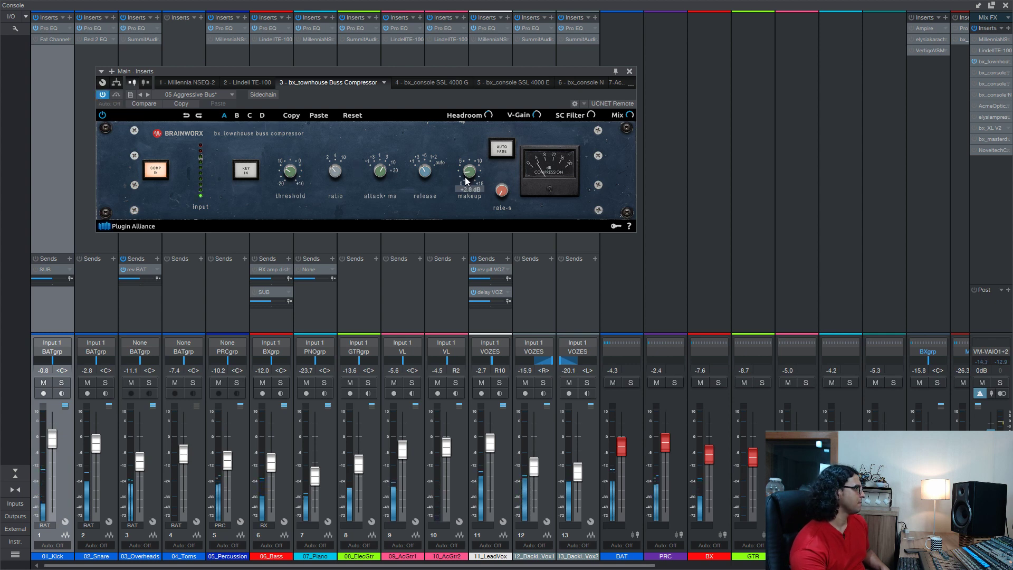
{"action": "left_click", "coordinate": [105, 93]}
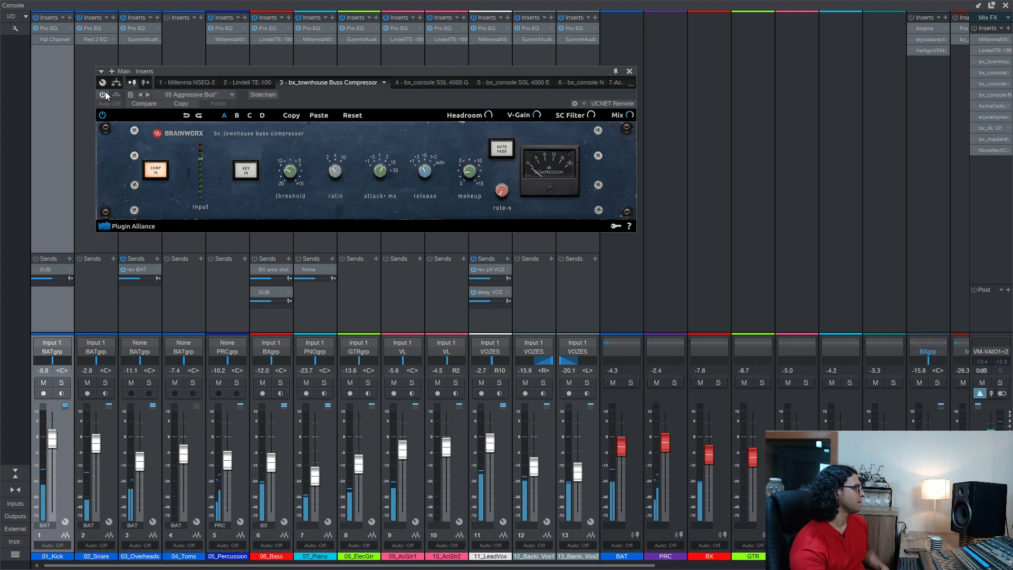
{"action": "left_click", "coordinate": [103, 95]}
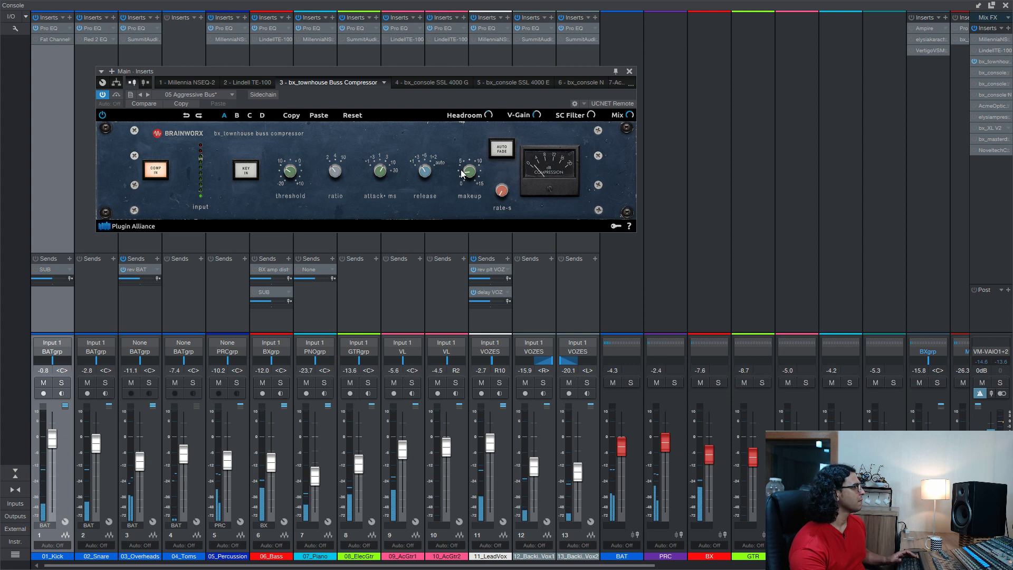
{"action": "mouse_move", "coordinate": [464, 170]}
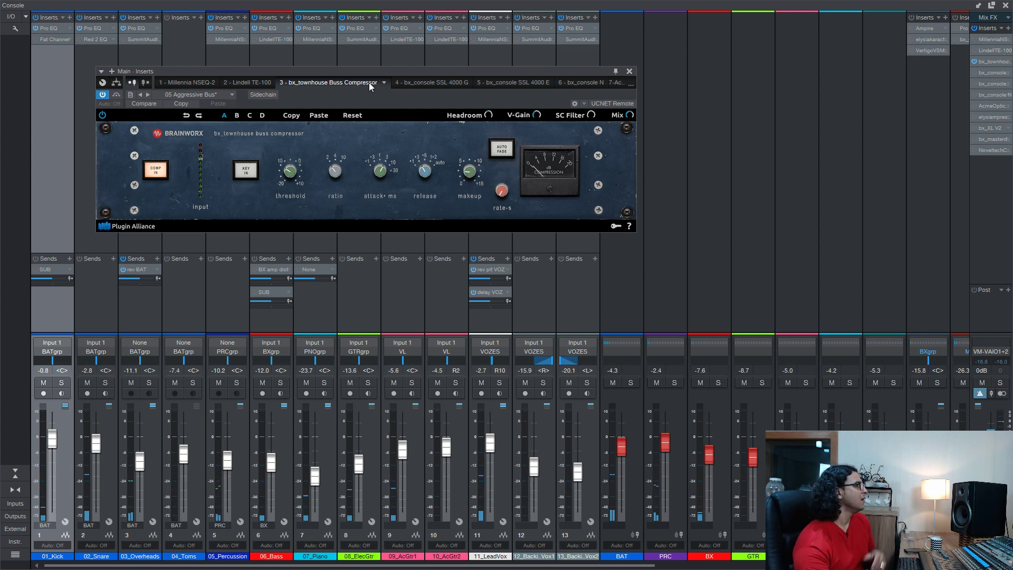
- Open Main's bx_console SSL 4000 G, move its window aside, and activate it in place of the bx_townhouse Buss Compressor
{"action": "left_click", "coordinate": [426, 84]}
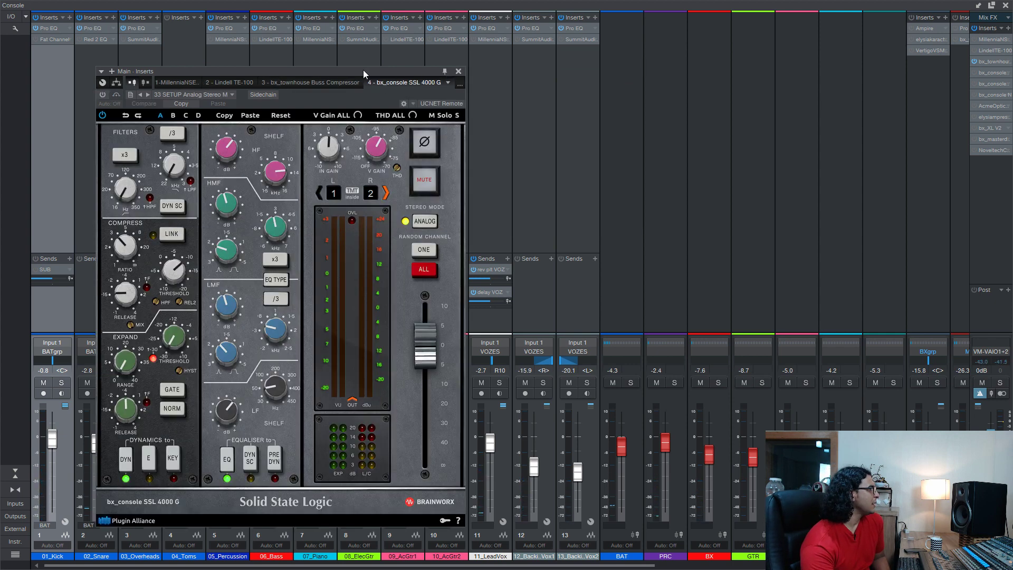
{"action": "left_click_drag", "start_coordinate": [362, 72], "coordinate": [304, 21]}
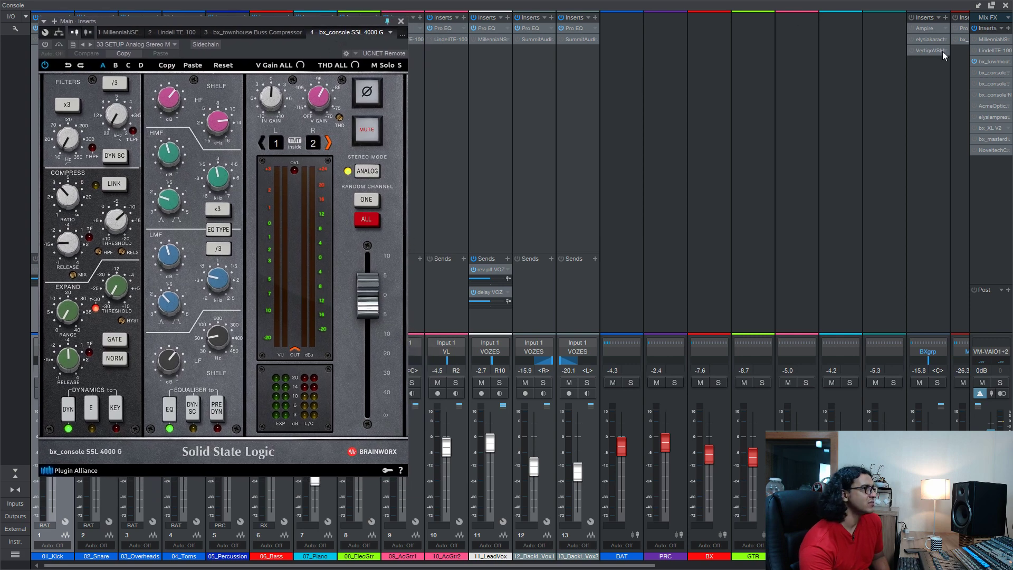
{"action": "left_click", "coordinate": [993, 74]}
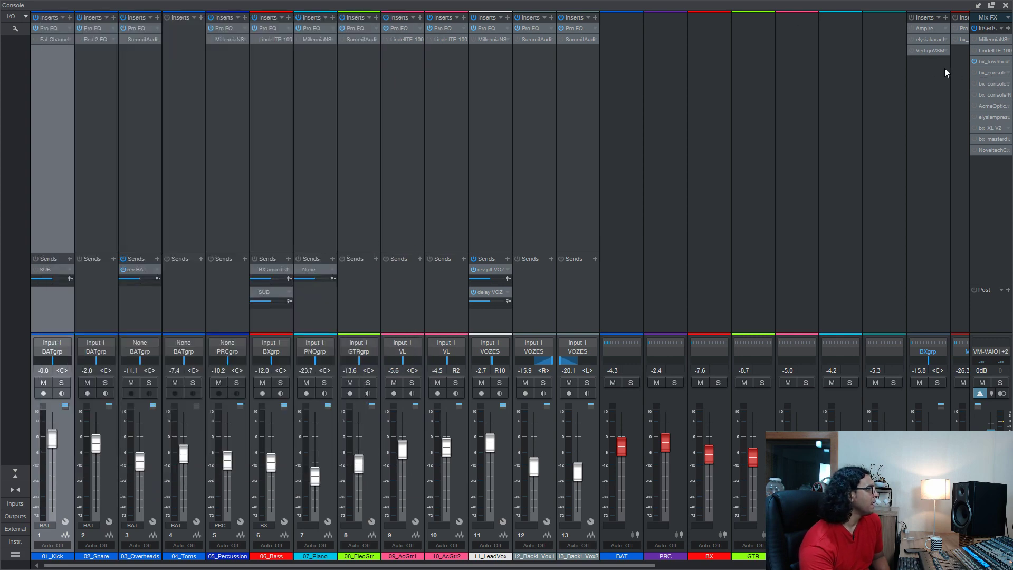
{"action": "left_click", "coordinate": [993, 74]}
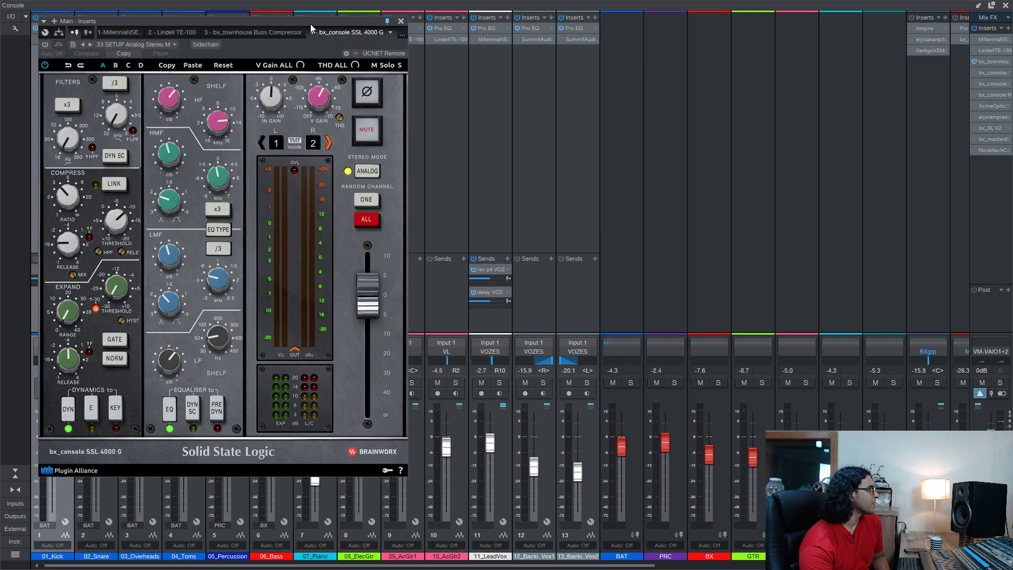
{"action": "left_click_drag", "start_coordinate": [309, 23], "coordinate": [300, 23]}
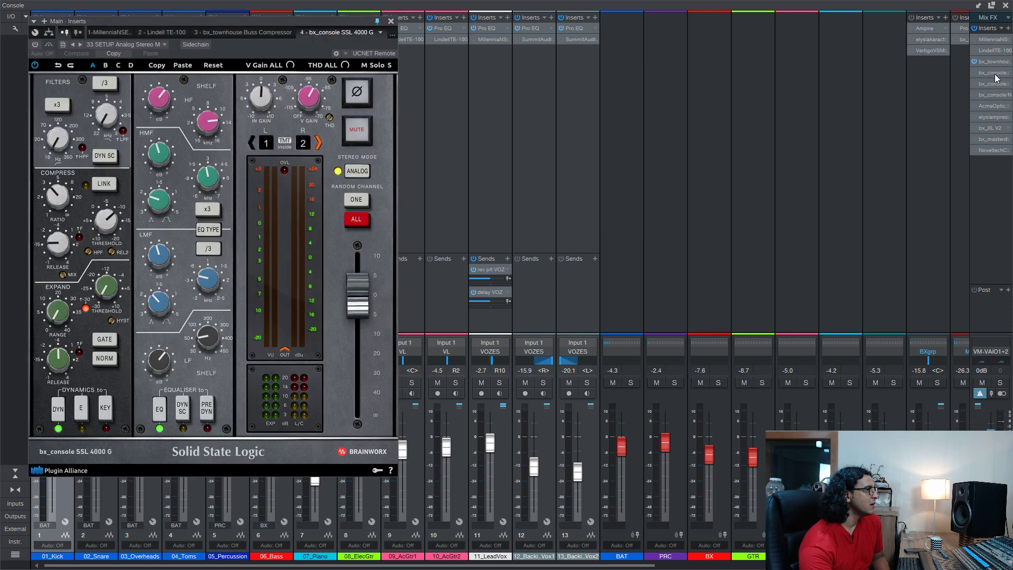
{"action": "left_click", "coordinate": [975, 62]}
{"action": "left_click", "coordinate": [974, 72]}
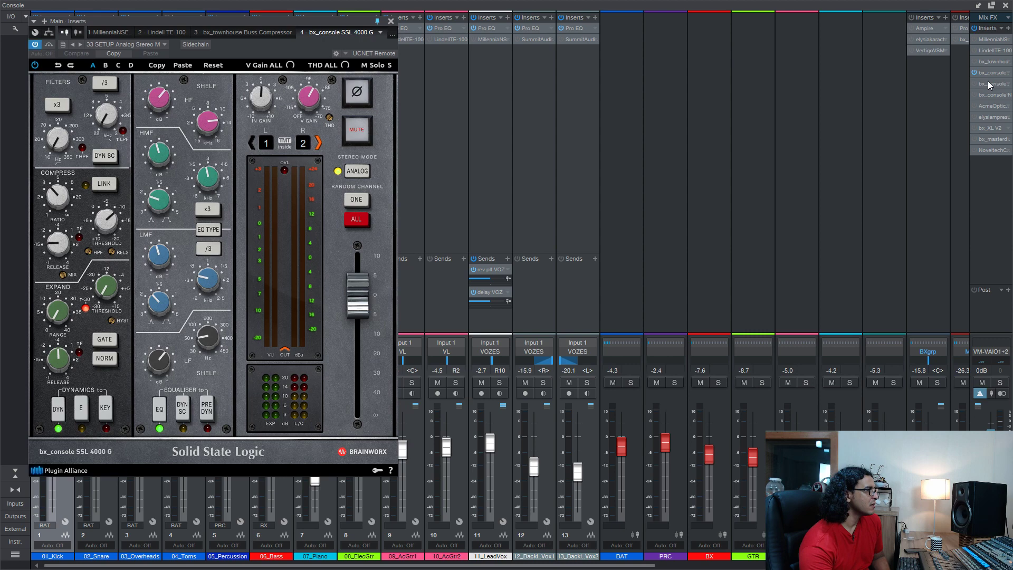
- Open Main's bx_console SSL 4000 E and place its window beside the SSL 4000 G
{"action": "left_click", "coordinate": [992, 84]}
{"action": "left_click_drag", "start_coordinate": [359, 72], "coordinate": [591, 8]}
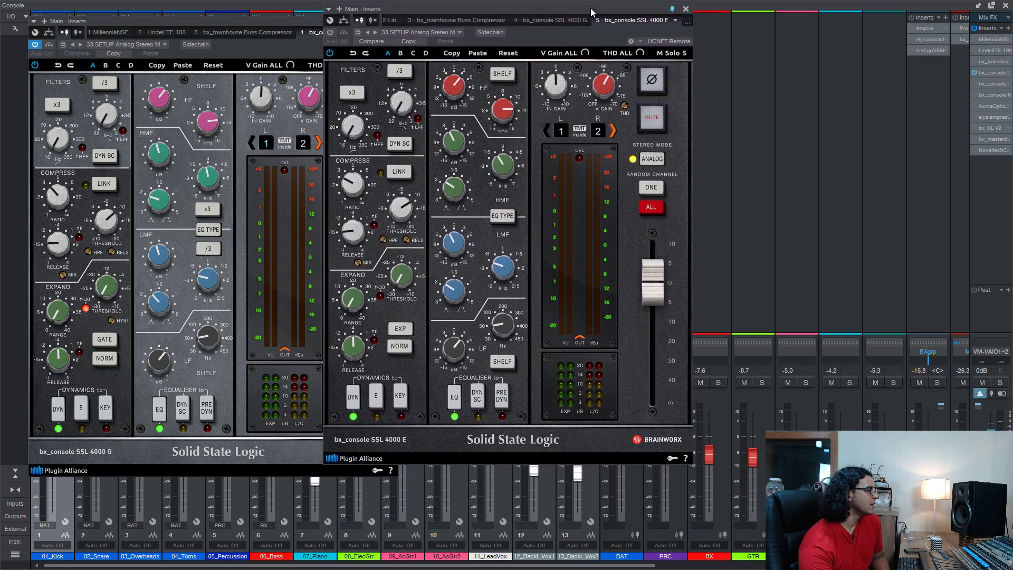
{"action": "double_click", "coordinate": [991, 94]}
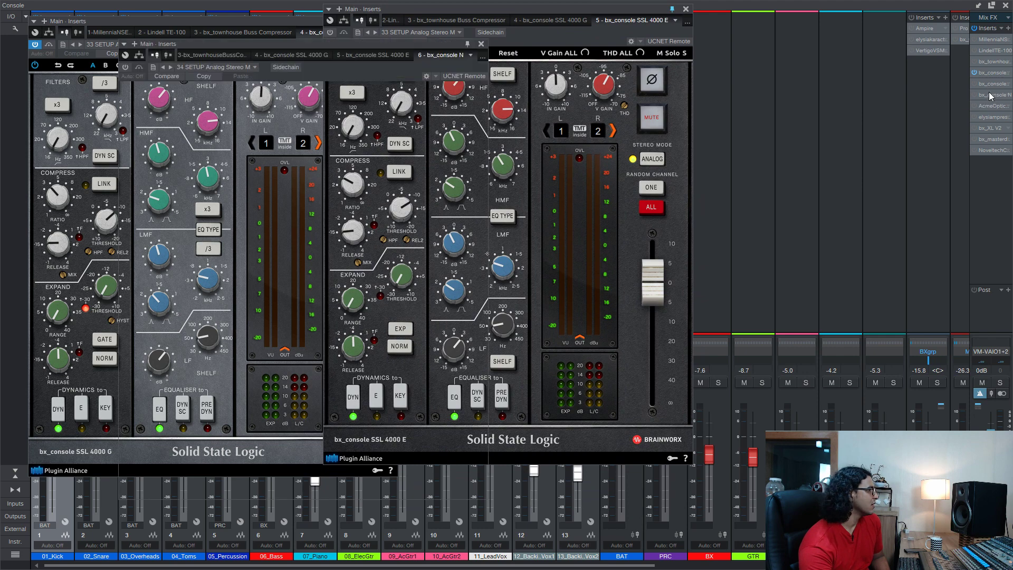
{"action": "left_click_drag", "start_coordinate": [386, 51], "coordinate": [456, 71]}
{"action": "left_click", "coordinate": [552, 65]}
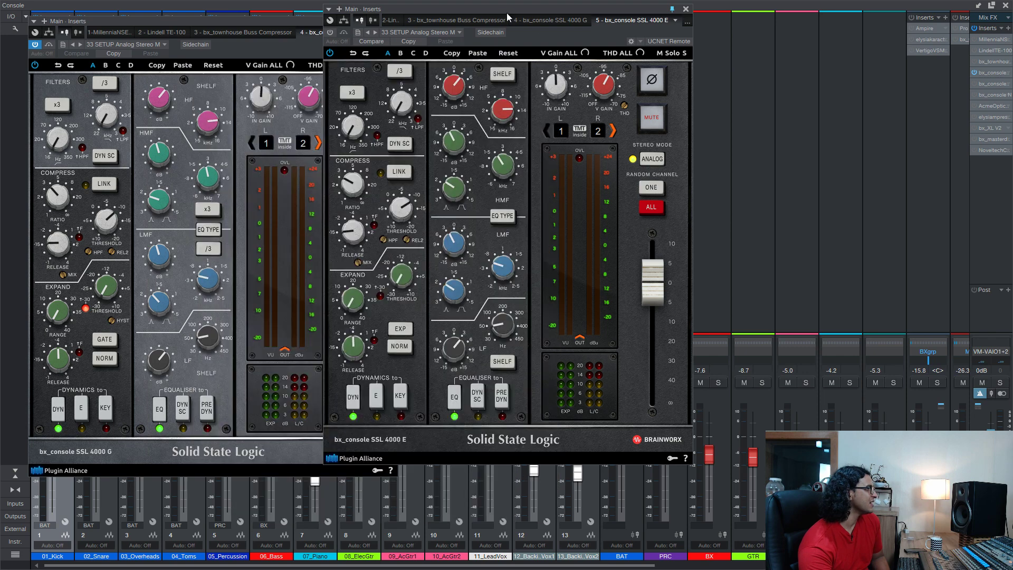
- Arrange the SSL 4000 G and SSL 4000 E windows side by side so both output meters can be seen
{"action": "left_click_drag", "start_coordinate": [506, 13], "coordinate": [535, 34]}
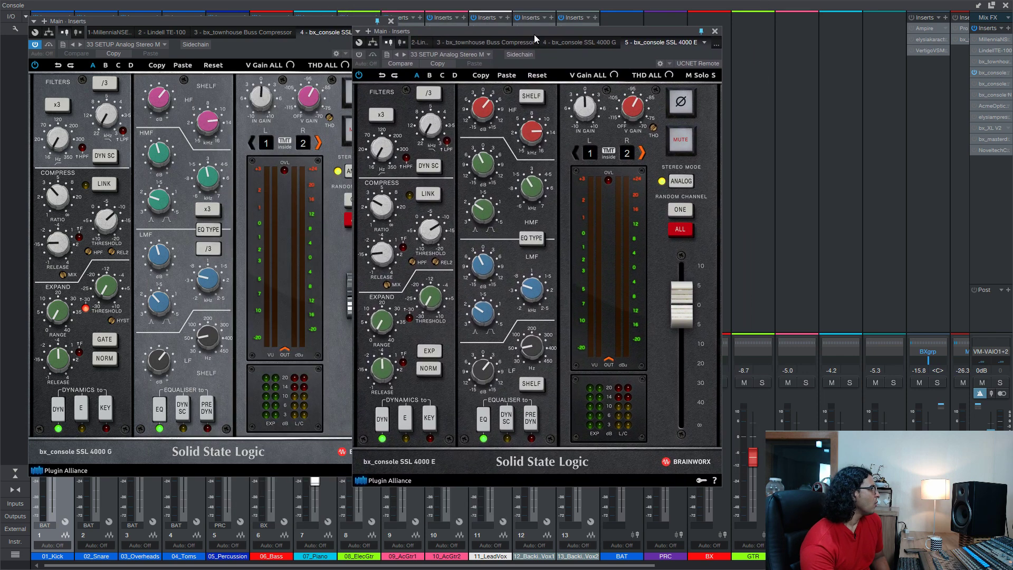
{"action": "left_click_drag", "start_coordinate": [232, 24], "coordinate": [203, 11]}
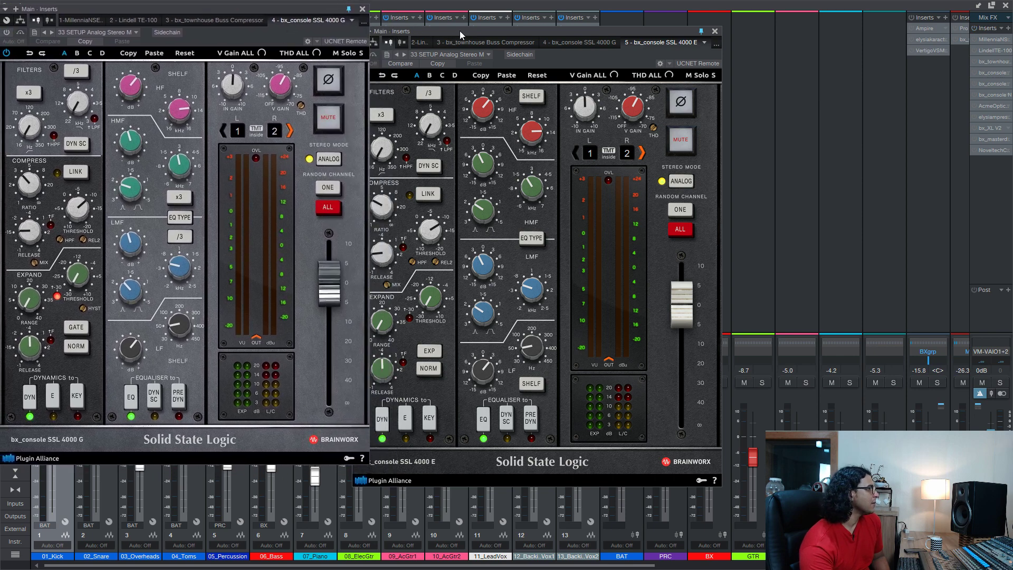
{"action": "left_click_drag", "start_coordinate": [495, 33], "coordinate": [439, 29]}
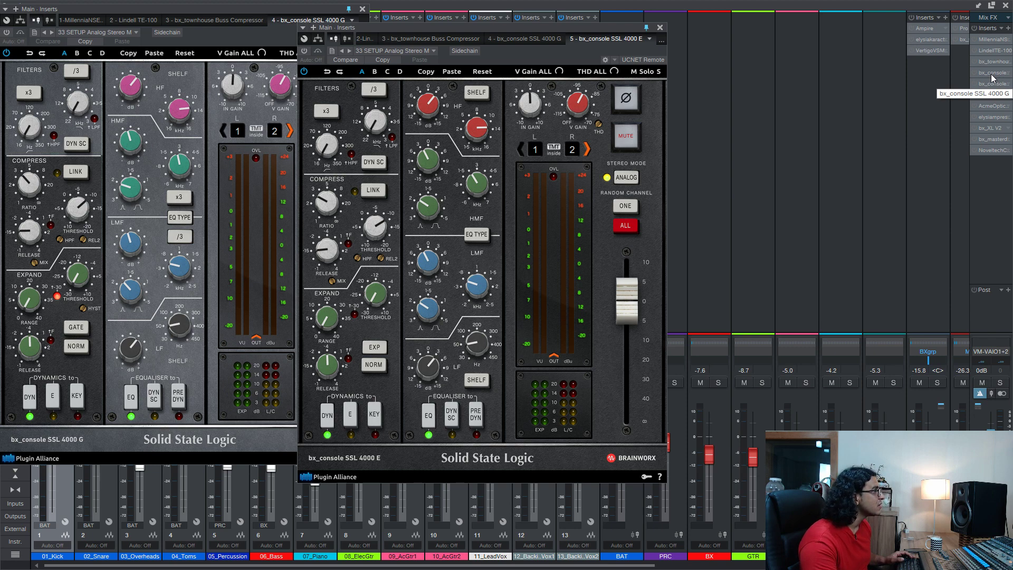
- Play the mix and compare bx_console SSL 4000 G and SSL 4000 E on Main by activating and bypassing each in turn
{"action": "key", "text": "space"}
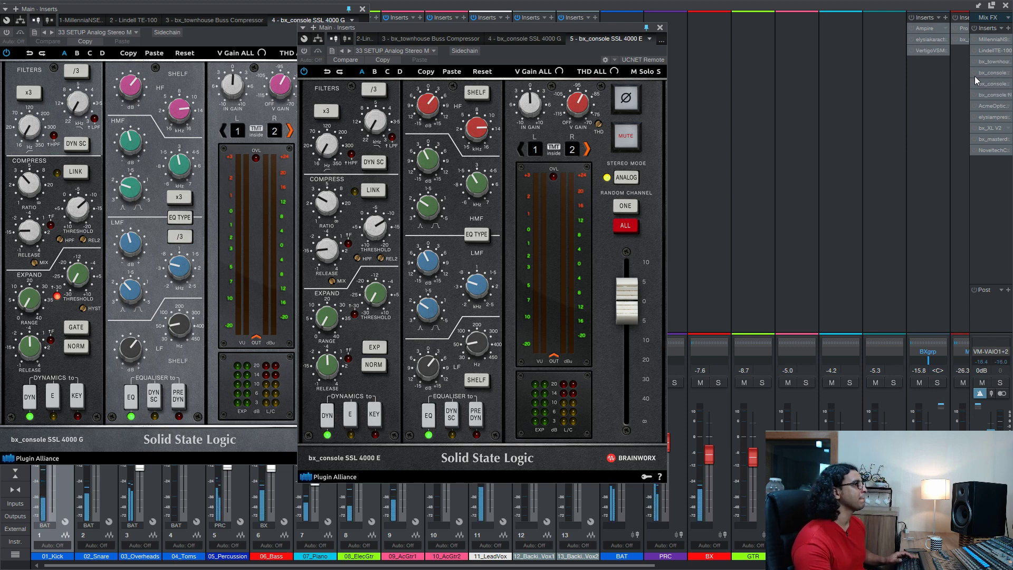
{"action": "left_click", "coordinate": [974, 73]}
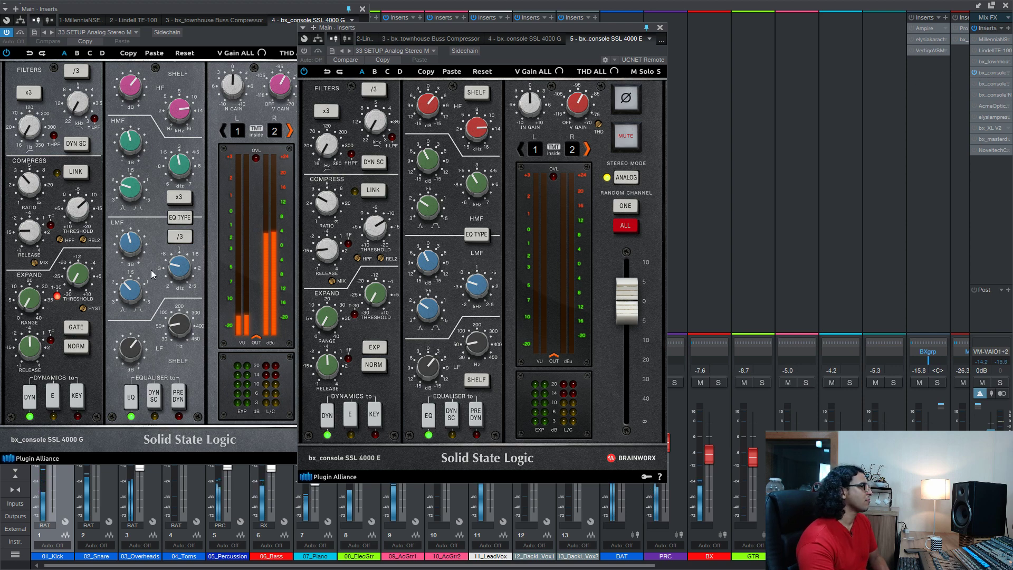
{"action": "left_click", "coordinate": [974, 73]}
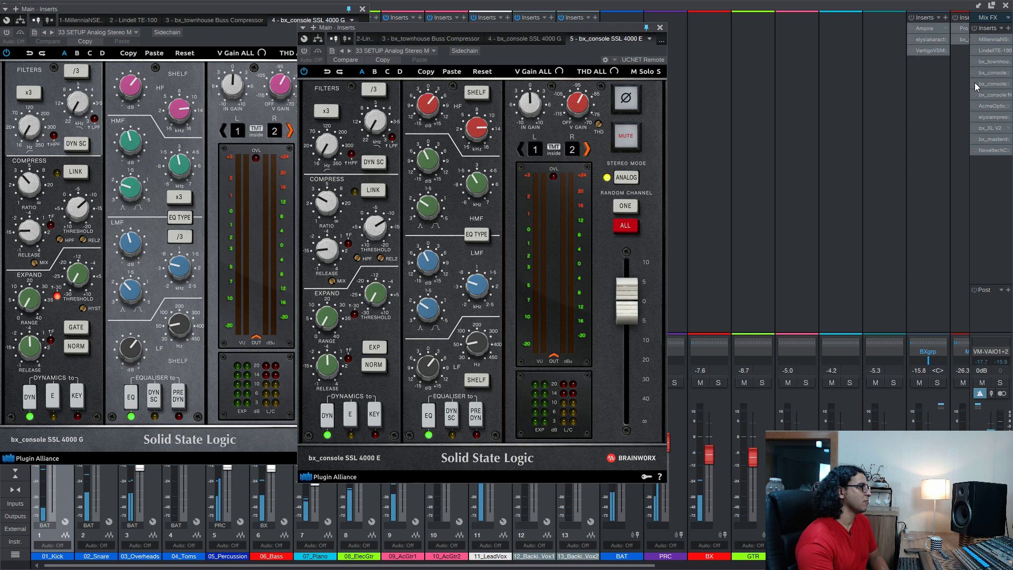
{"action": "left_click", "coordinate": [974, 83]}
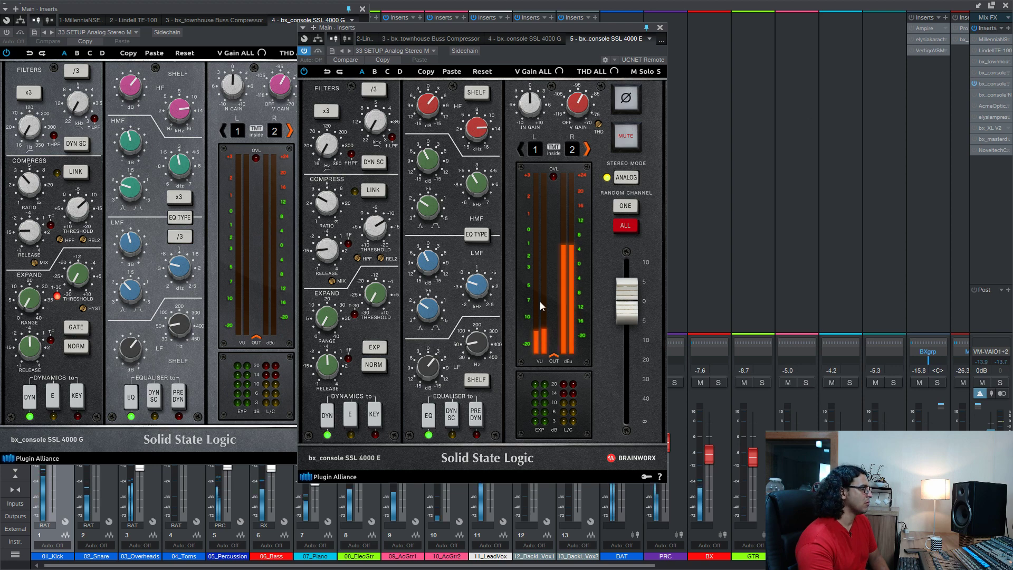
{"action": "left_click", "coordinate": [974, 84]}
{"action": "left_click", "coordinate": [975, 72]}
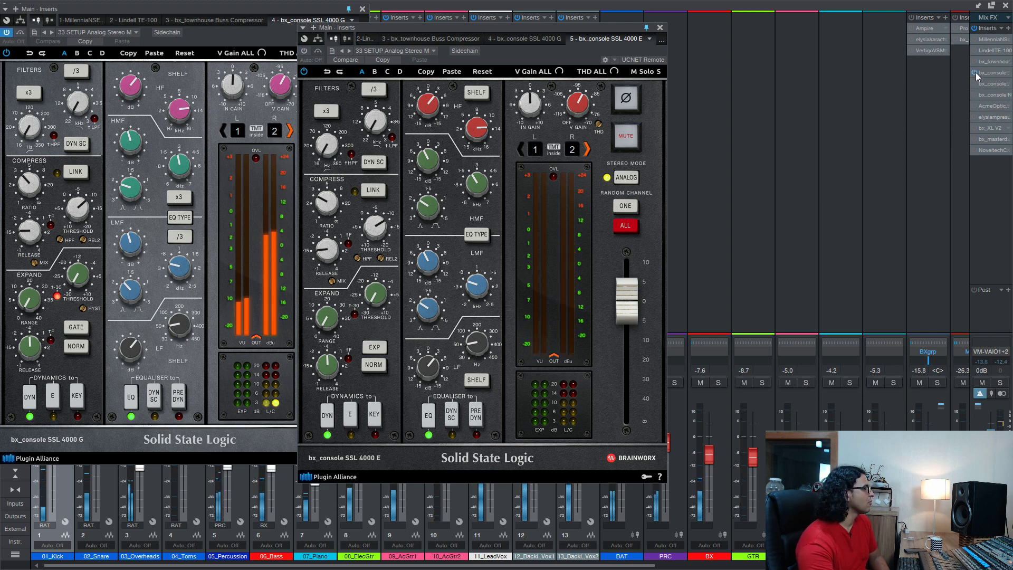
{"action": "left_click", "coordinate": [975, 72]}
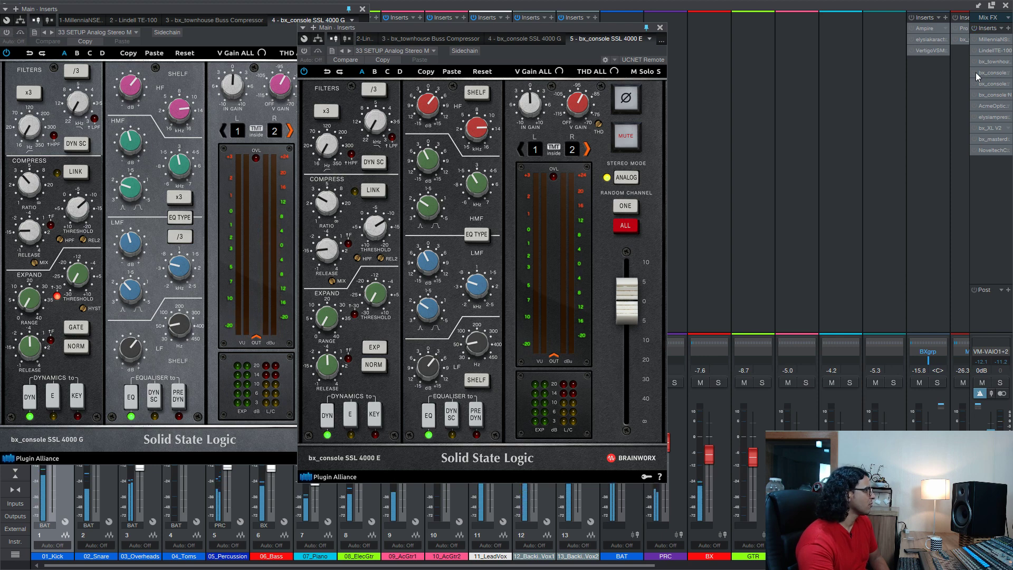
{"action": "left_click", "coordinate": [975, 72]}
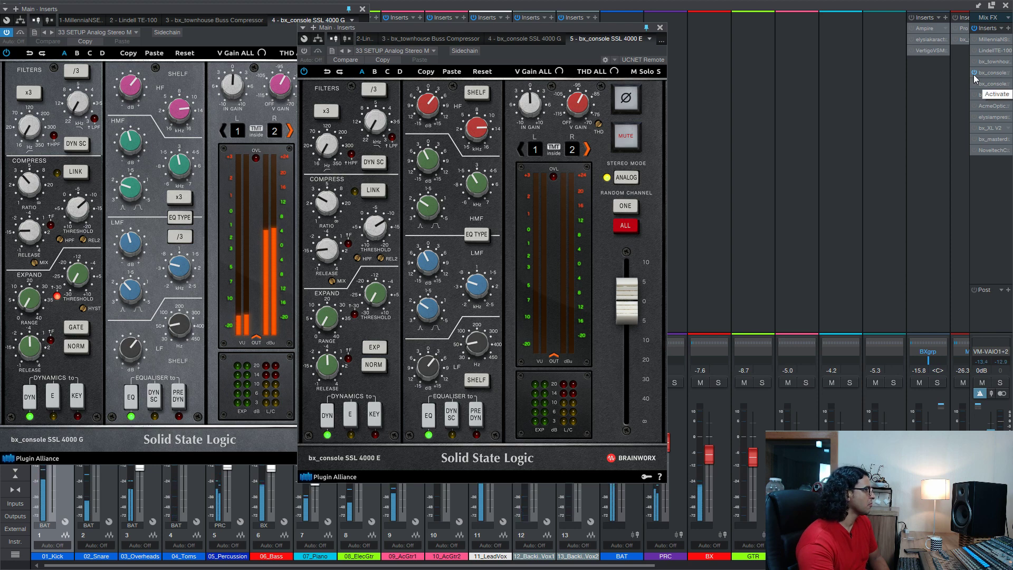
{"action": "left_click", "coordinate": [974, 74]}
{"action": "left_click", "coordinate": [974, 84]}
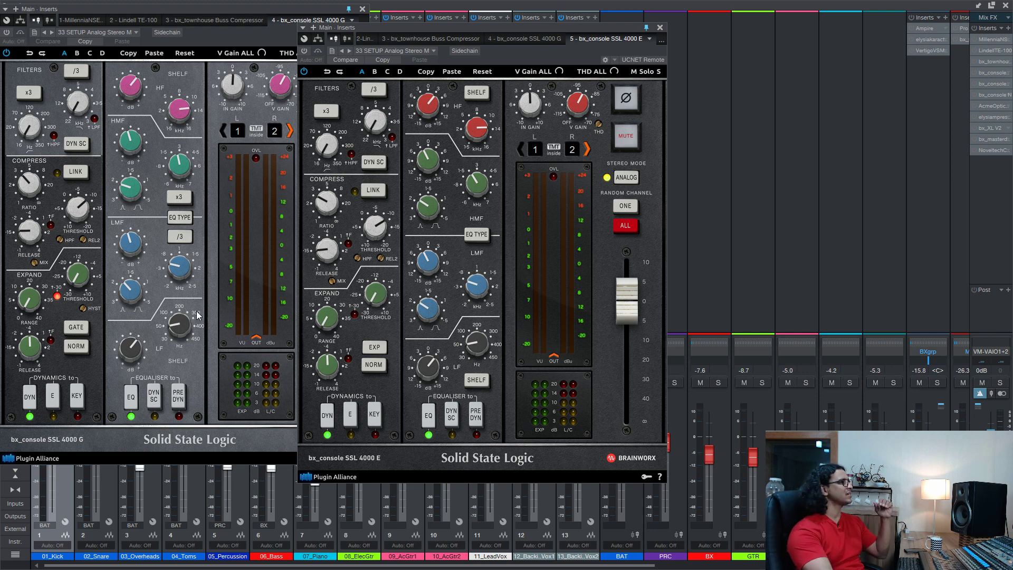
- Repeat the playback comparison of Main's bx_console SSL 4000 G and SSL 4000 E, activating only one at a time
{"action": "left_click", "coordinate": [174, 238]}
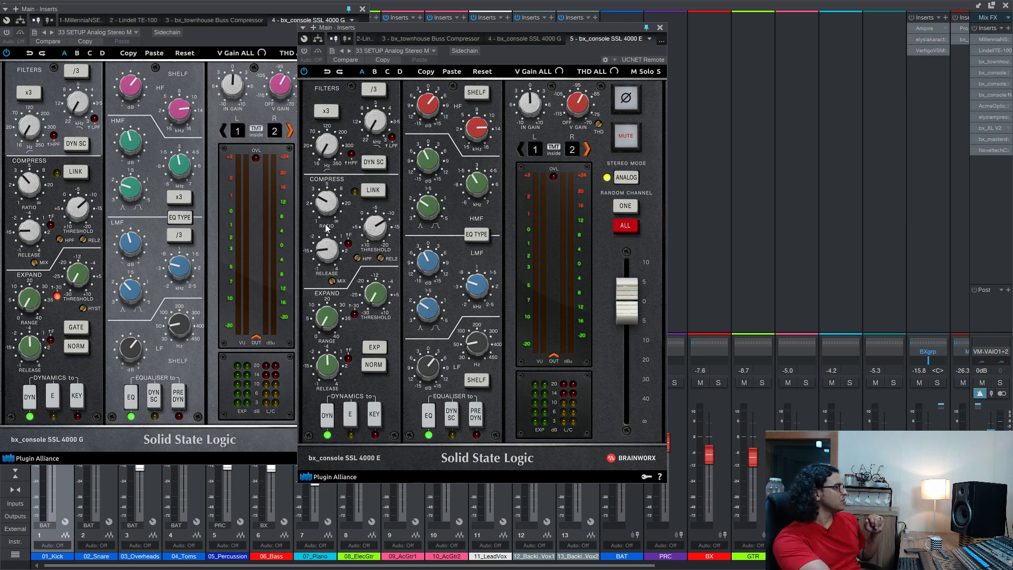
{"action": "left_click", "coordinate": [973, 72]}
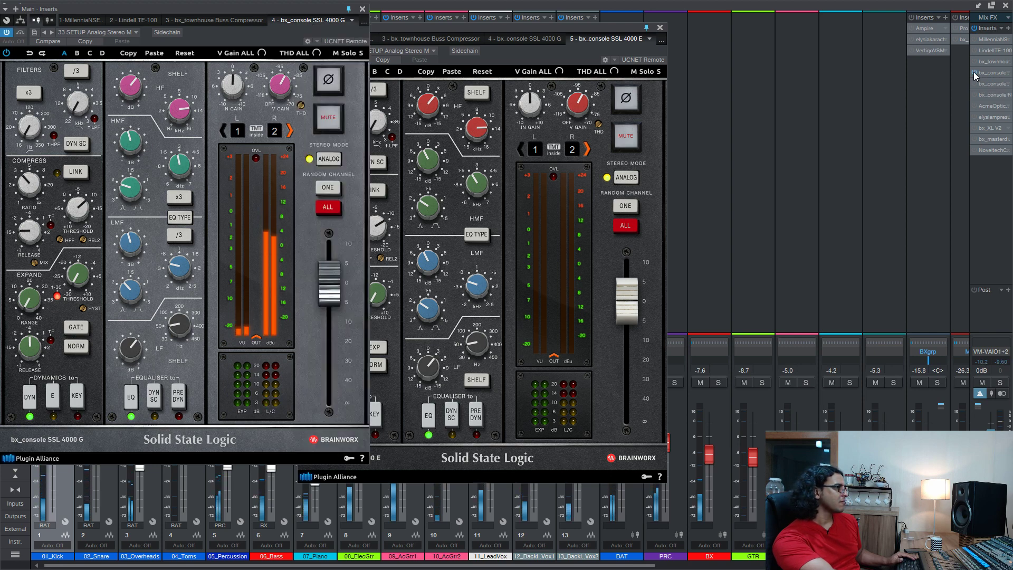
{"action": "left_click", "coordinate": [974, 73]}
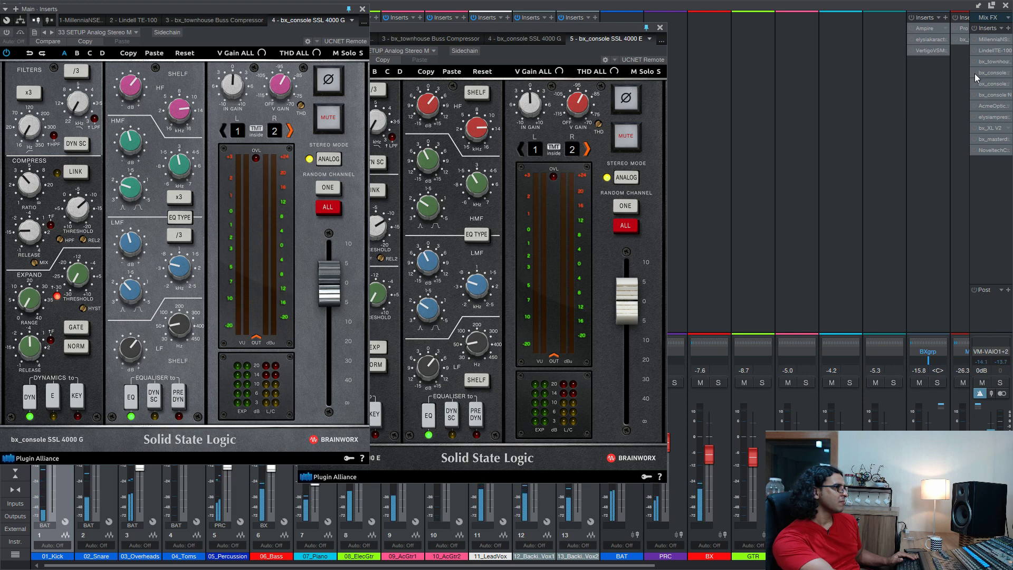
{"action": "left_click", "coordinate": [974, 83]}
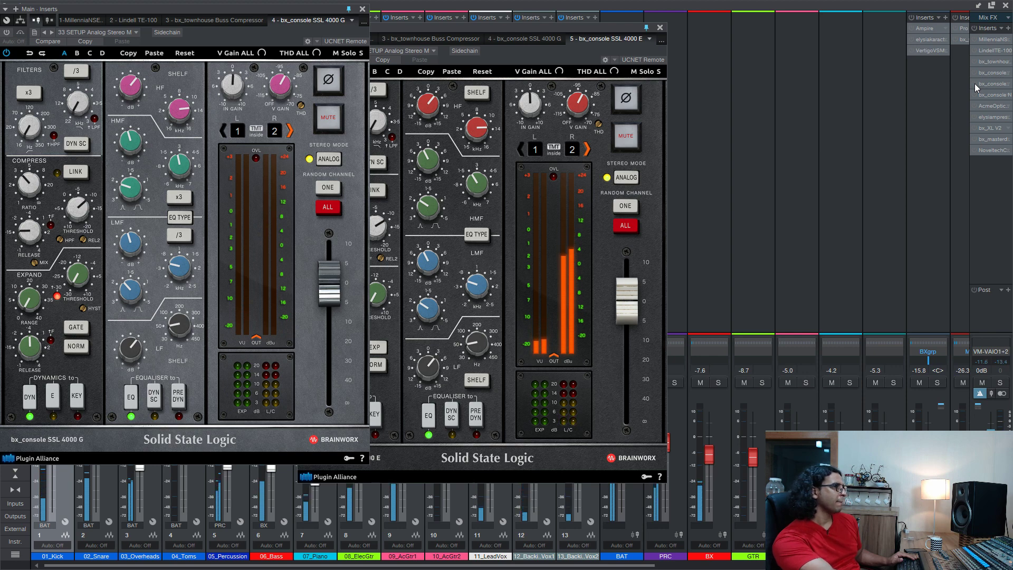
{"action": "left_click", "coordinate": [974, 83]}
{"action": "left_click", "coordinate": [973, 72]}
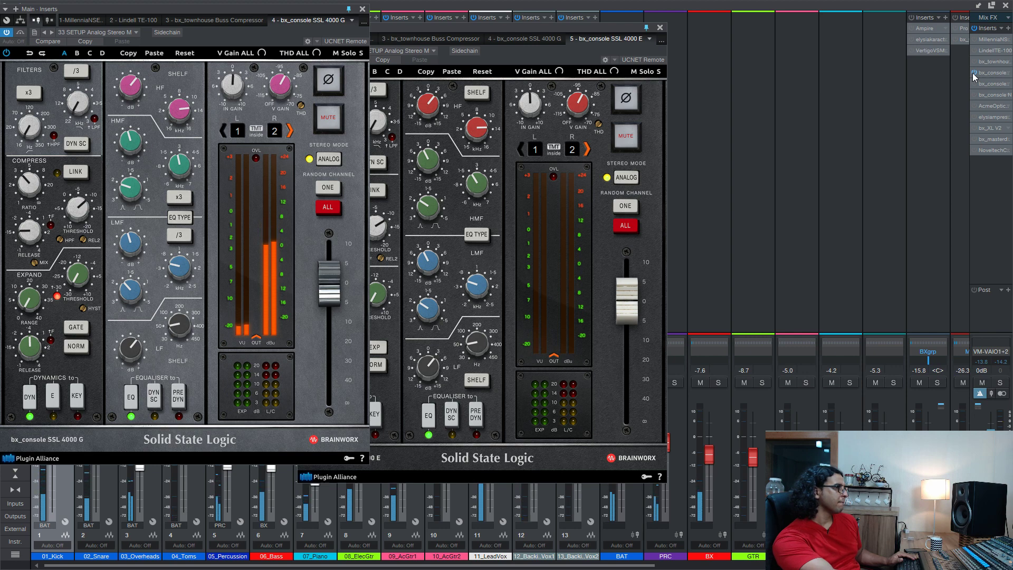
{"action": "left_click", "coordinate": [974, 73]}
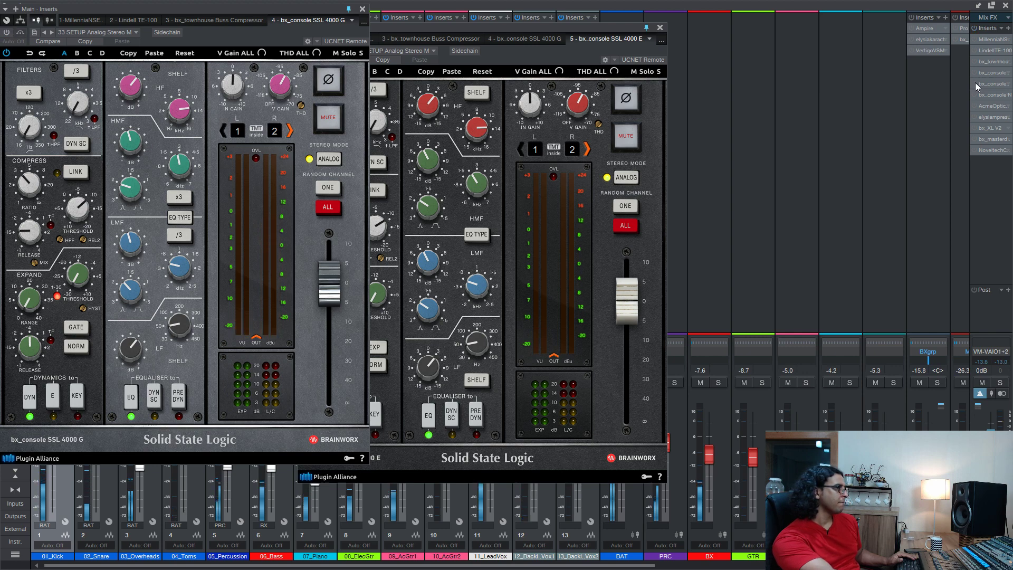
{"action": "left_click", "coordinate": [975, 83]}
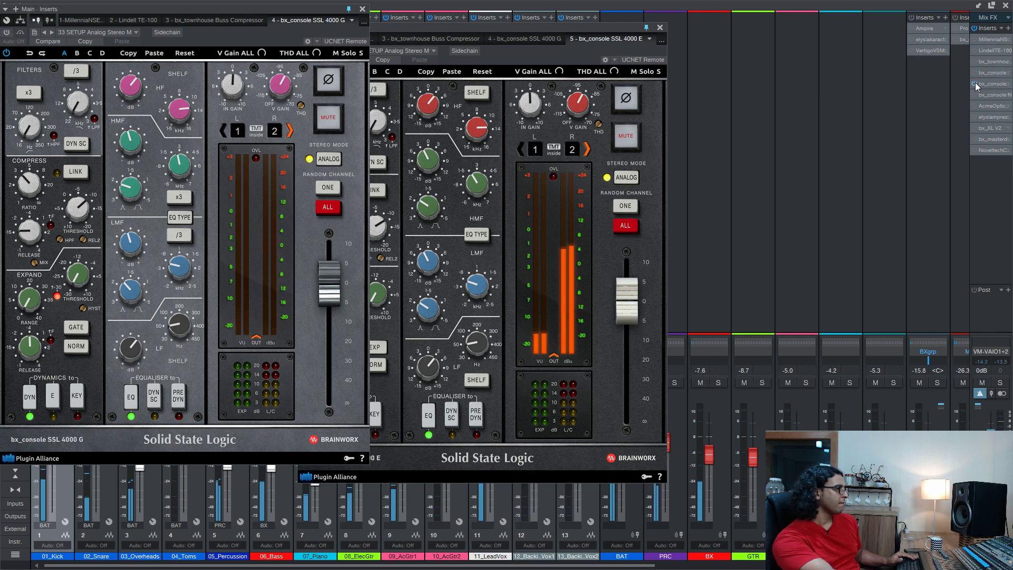
{"action": "left_click", "coordinate": [975, 83]}
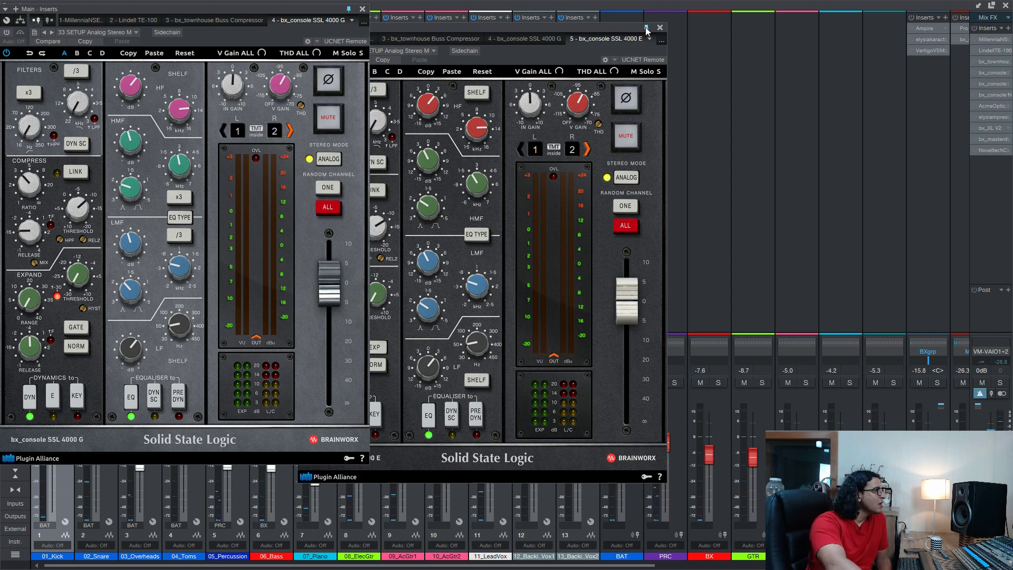
- Close the SSL 4000 E window, open Main's bx_console N, and place its window beside the SSL 4000 G
{"action": "left_click", "coordinate": [637, 59]}
{"action": "left_click", "coordinate": [660, 27]}
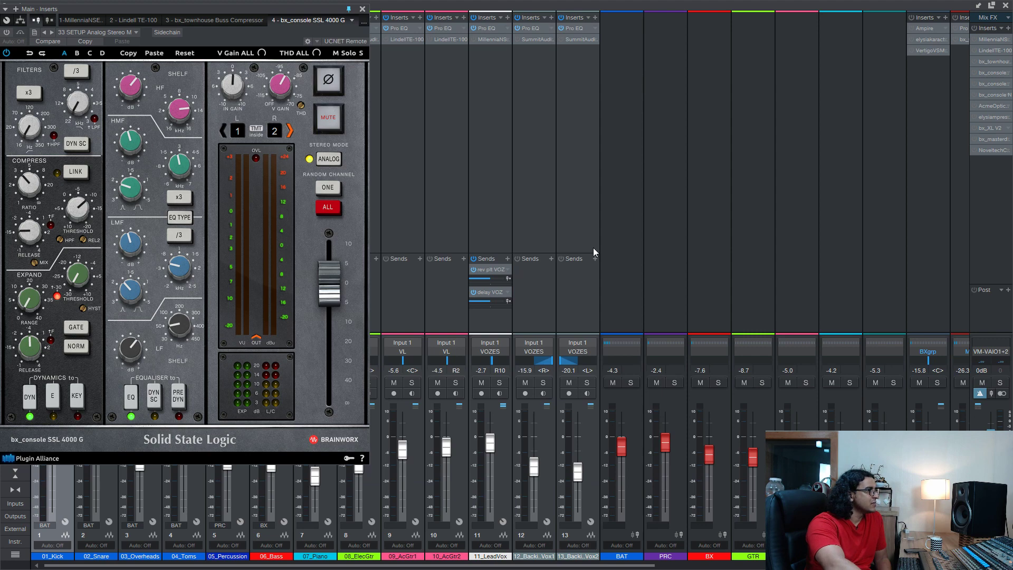
{"action": "left_click", "coordinate": [996, 95]}
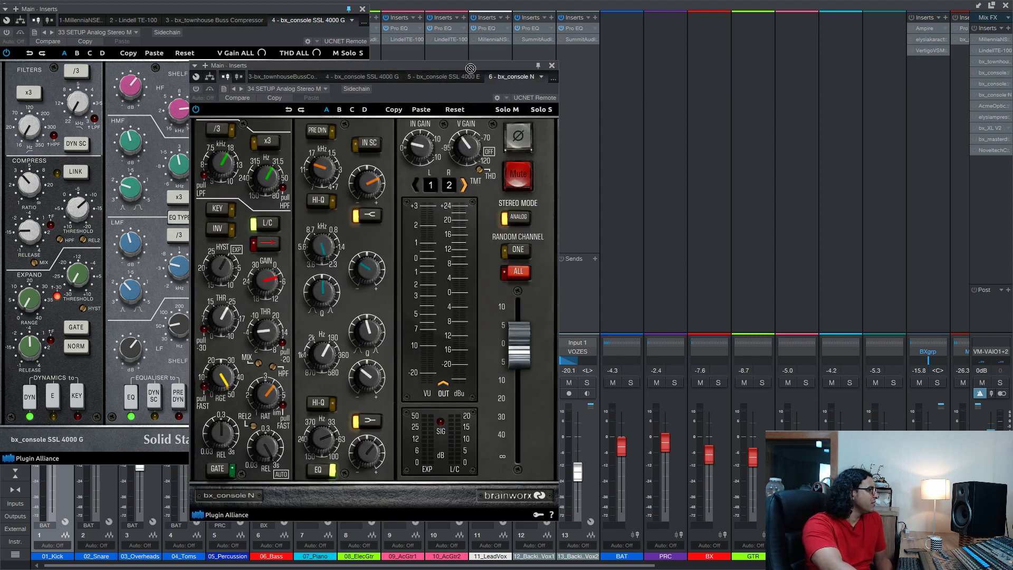
{"action": "left_click_drag", "start_coordinate": [422, 69], "coordinate": [538, 44]}
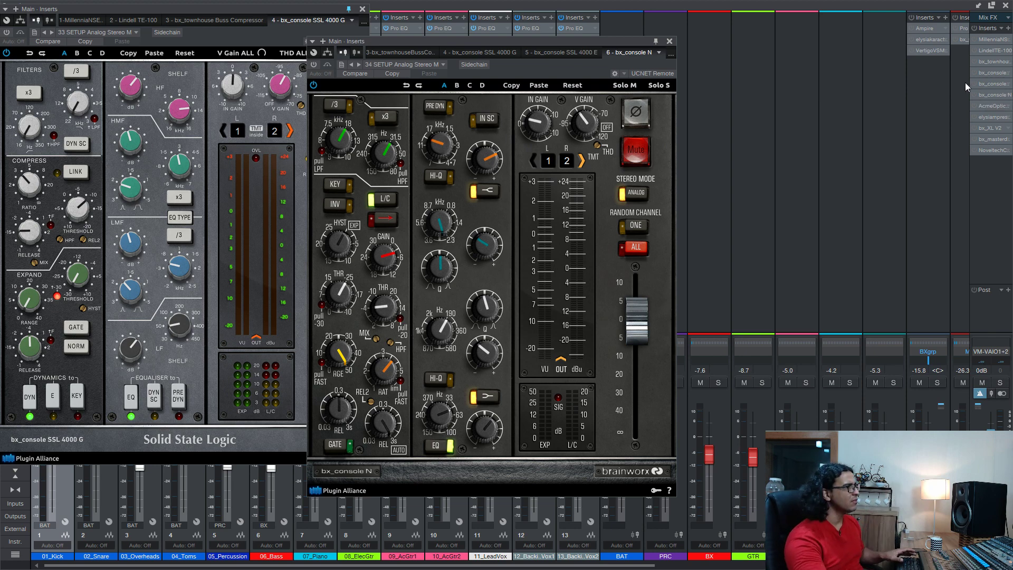
- Play the mix and compare bx_console SSL 4000 G with bx_console N by activating each in turn, and close both plug-in windows
{"action": "key", "text": "space"}
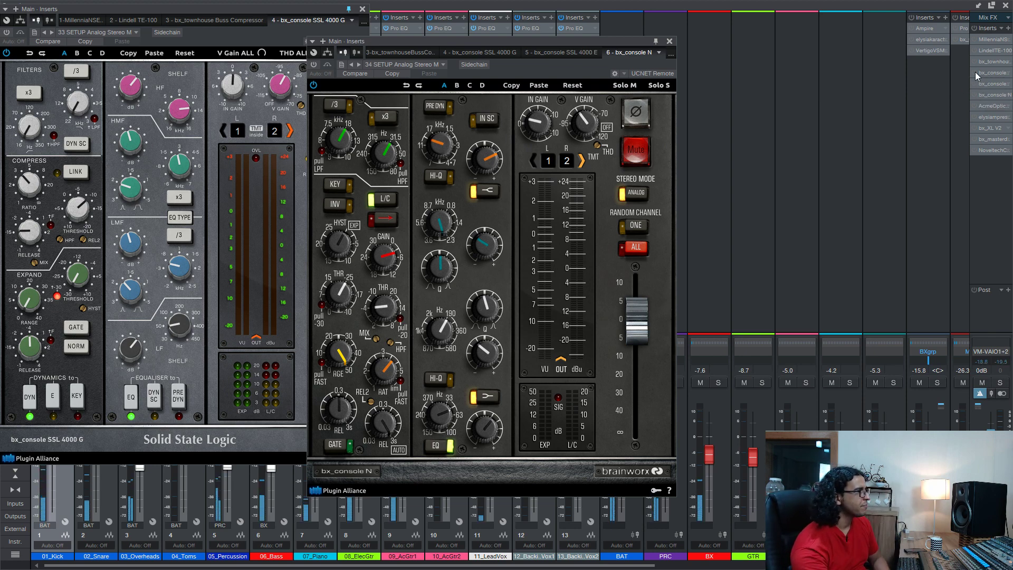
{"action": "left_click", "coordinate": [975, 73]}
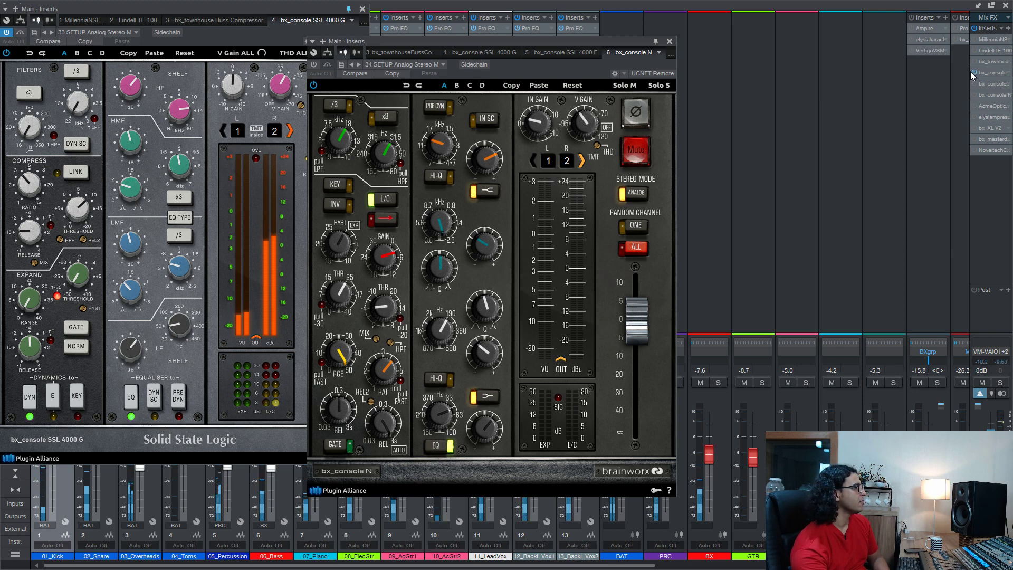
{"action": "left_click", "coordinate": [971, 73]}
{"action": "left_click", "coordinate": [973, 95]}
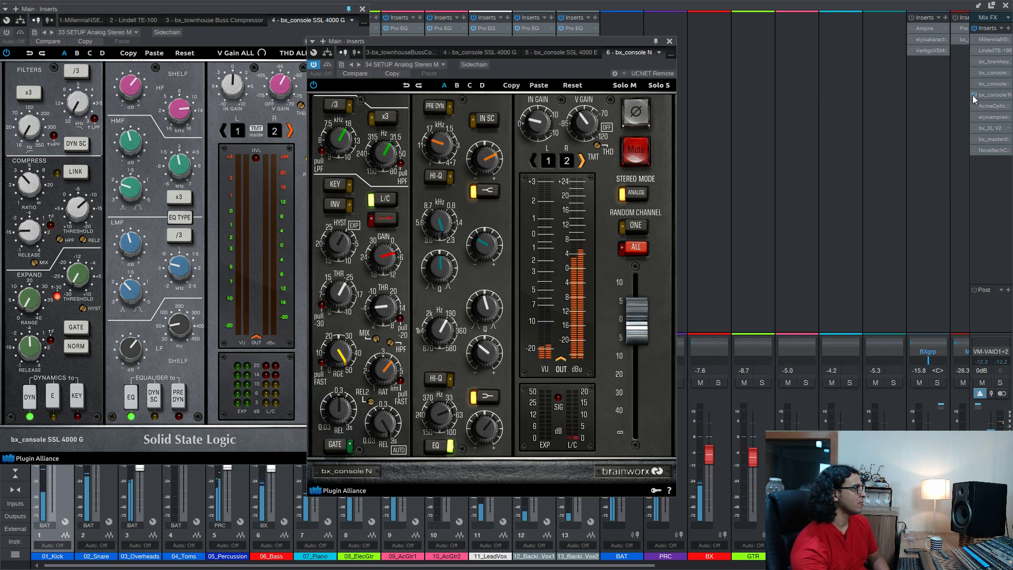
{"action": "left_click", "coordinate": [973, 95]}
{"action": "left_click", "coordinate": [974, 71]}
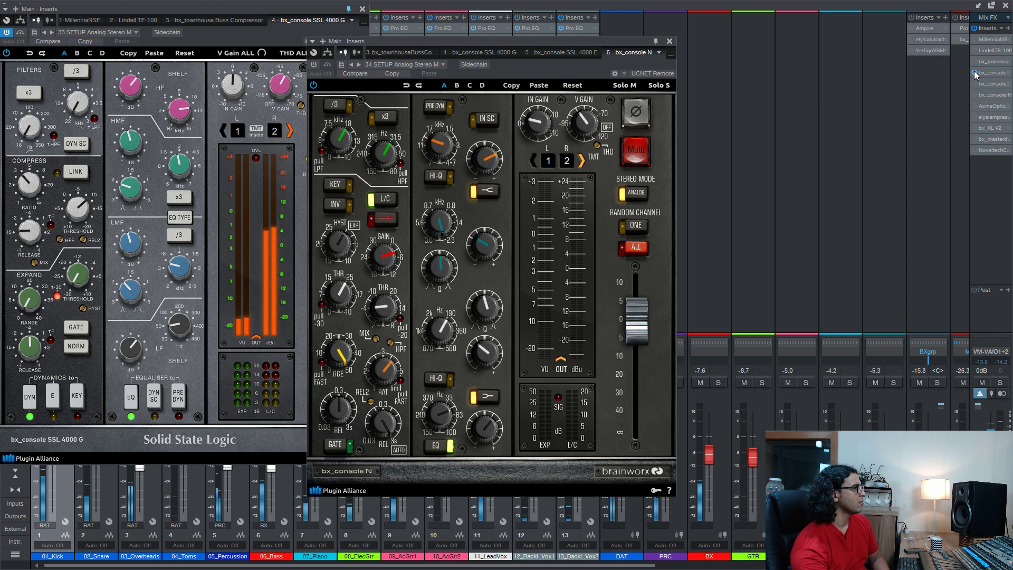
{"action": "left_click", "coordinate": [974, 71]}
{"action": "left_click", "coordinate": [973, 93]}
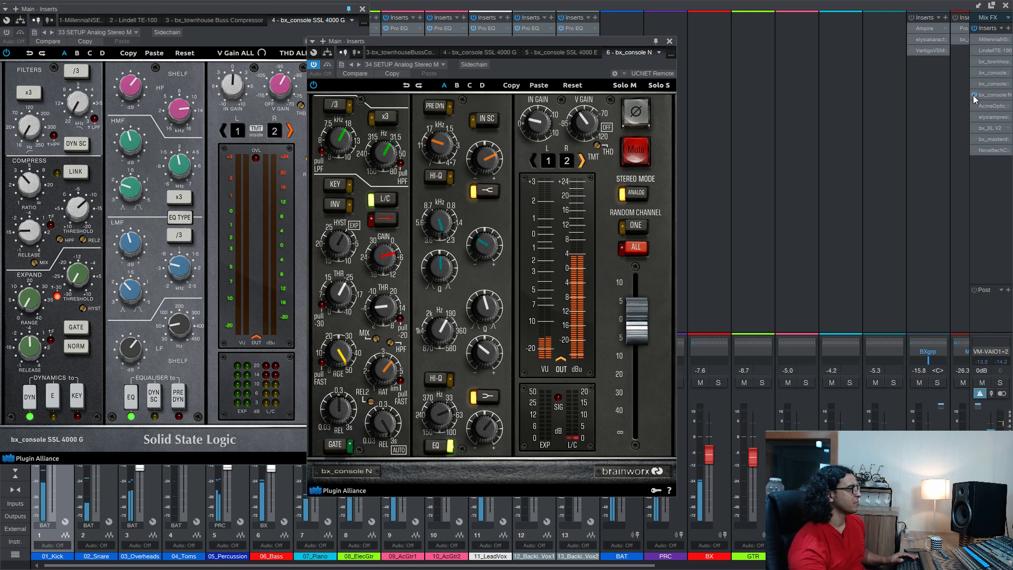
{"action": "left_click", "coordinate": [974, 95]}
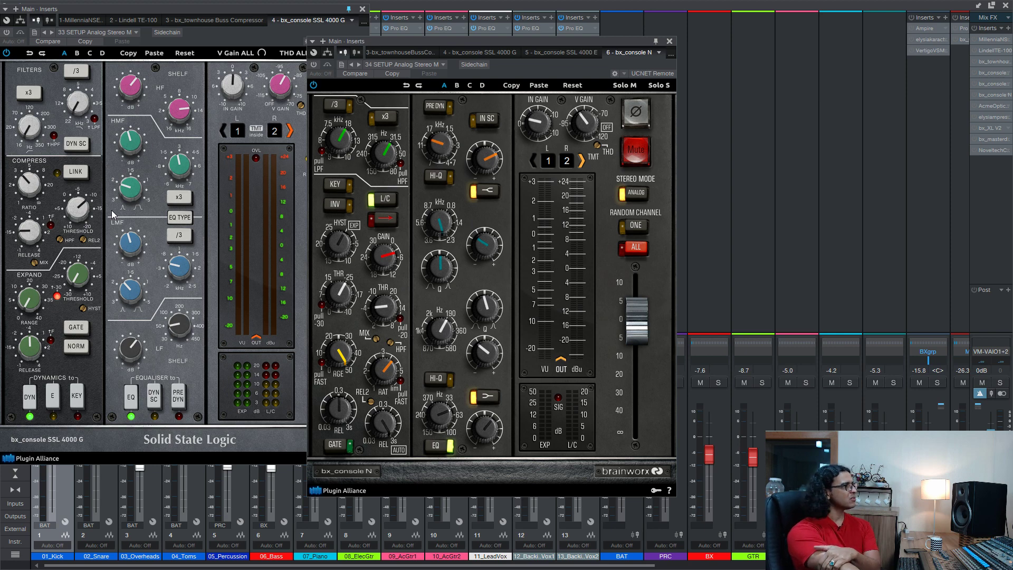
{"action": "left_click", "coordinate": [669, 41]}
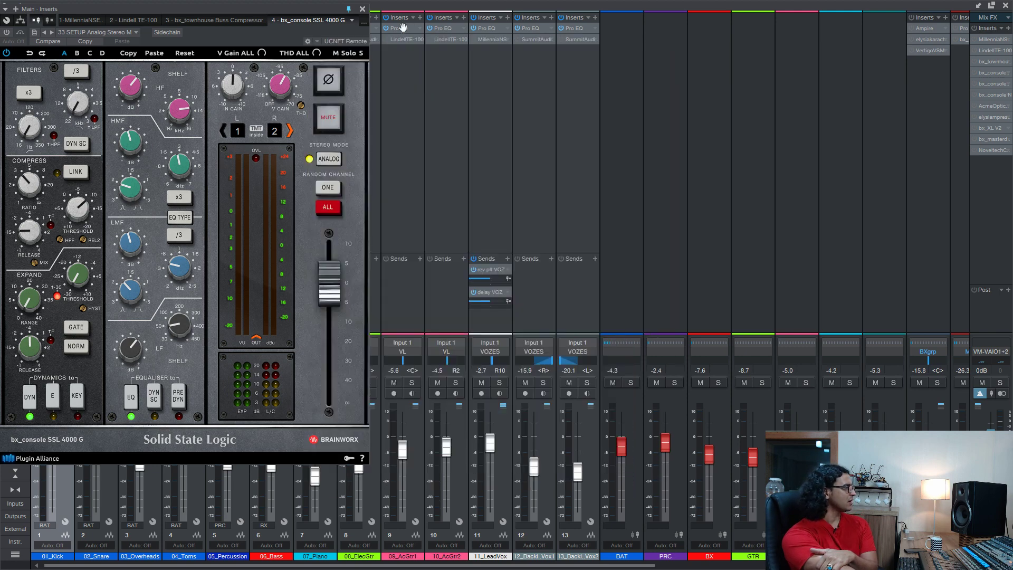
{"action": "left_click", "coordinate": [363, 9]}
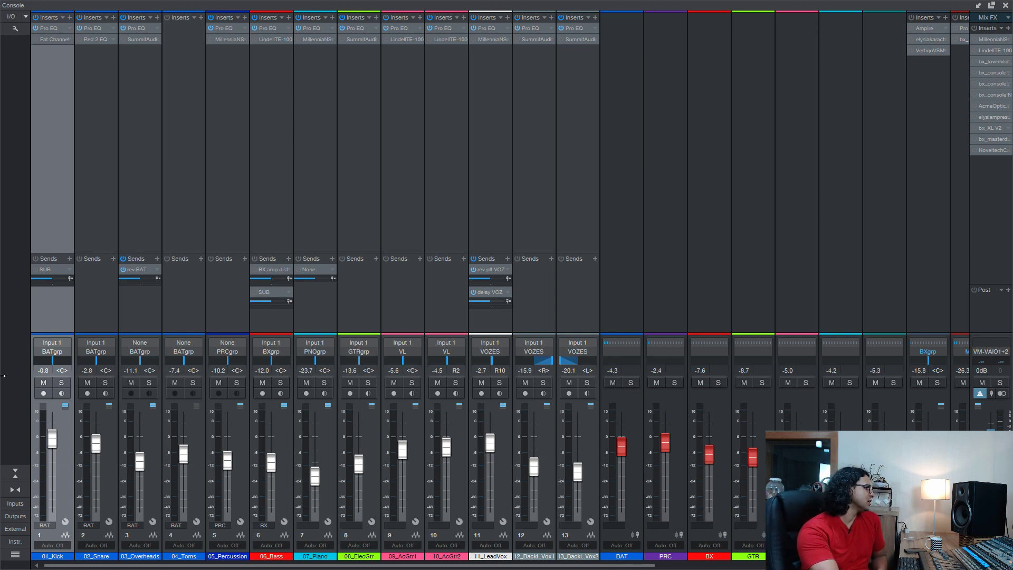
- Show the console's input channels, insert bx_console SSL 4000 E on Input 1, and close its window
{"action": "left_click", "coordinate": [14, 504]}
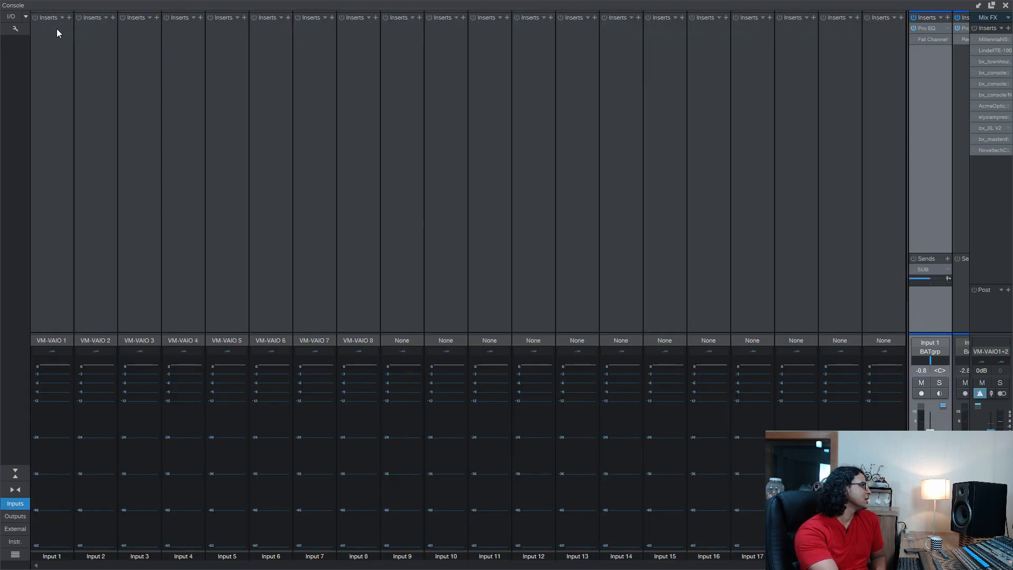
{"action": "left_click", "coordinate": [69, 17]}
{"action": "left_click", "coordinate": [151, 261]}
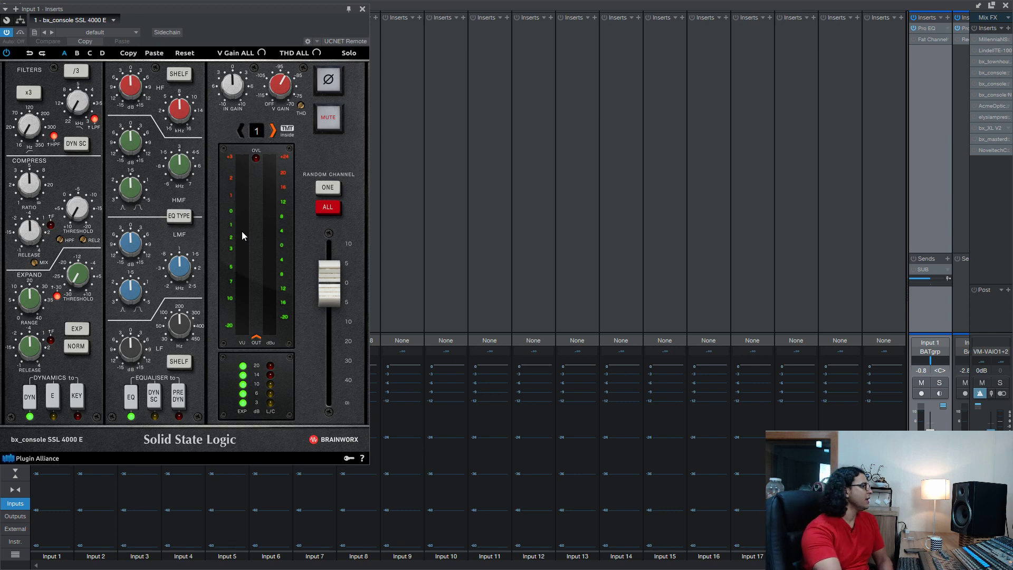
{"action": "left_click", "coordinate": [362, 9]}
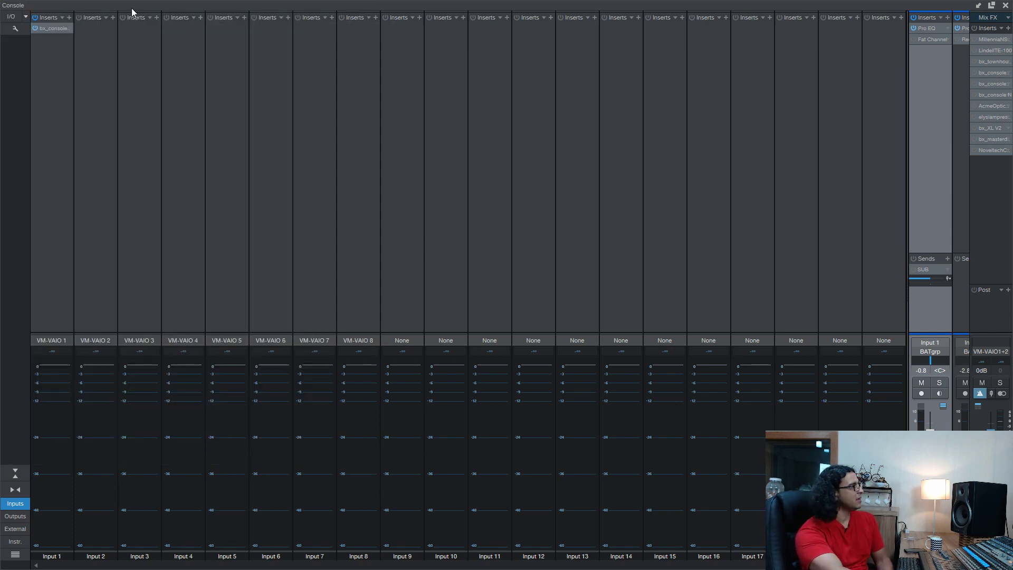
- Remove bx_console SSL 4000 E from Input 1 and hide the input channels
{"action": "right_click", "coordinate": [68, 30]}
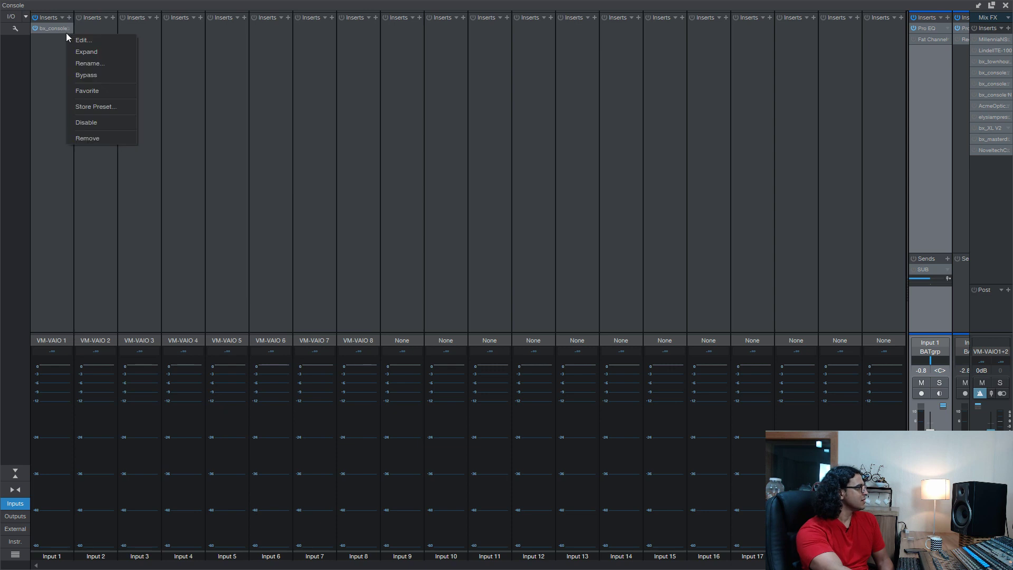
{"action": "left_click", "coordinate": [96, 139]}
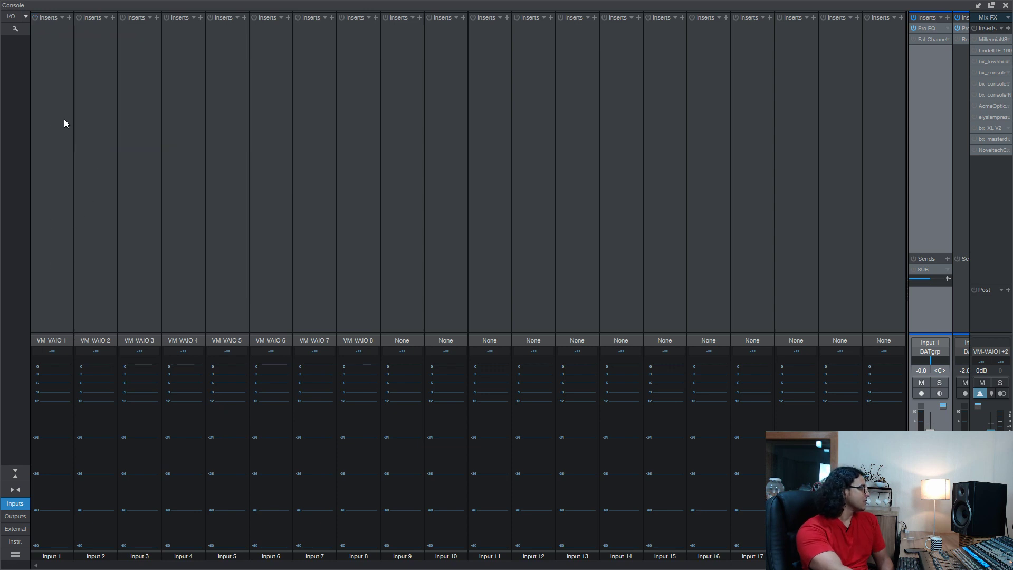
{"action": "left_click", "coordinate": [19, 505]}
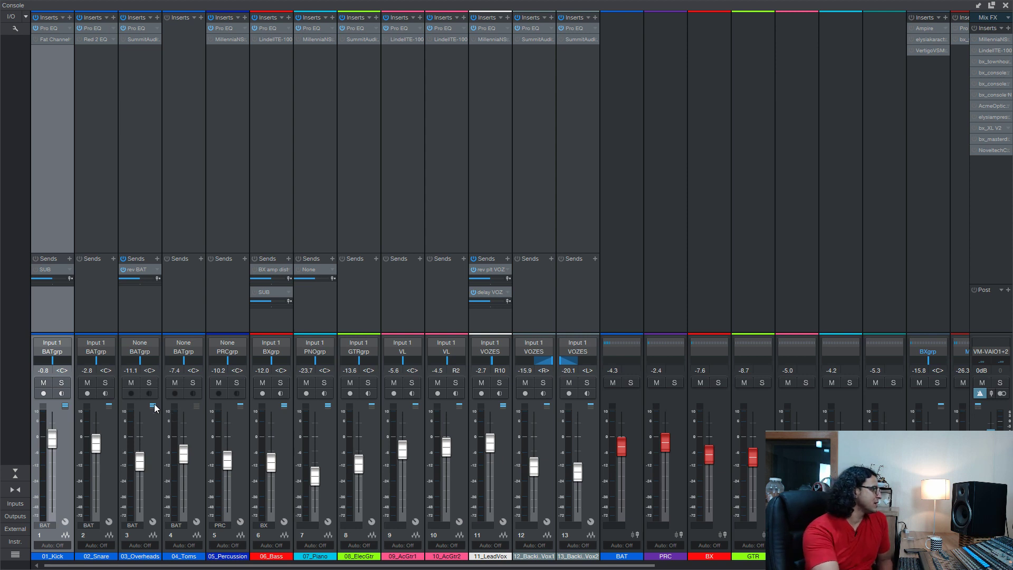
- Open Main's Acme Opticom XLA-3, compare the playing mix with it active and bypassed, and close its window
{"action": "left_click_drag", "start_coordinate": [422, 565], "coordinate": [723, 565]}
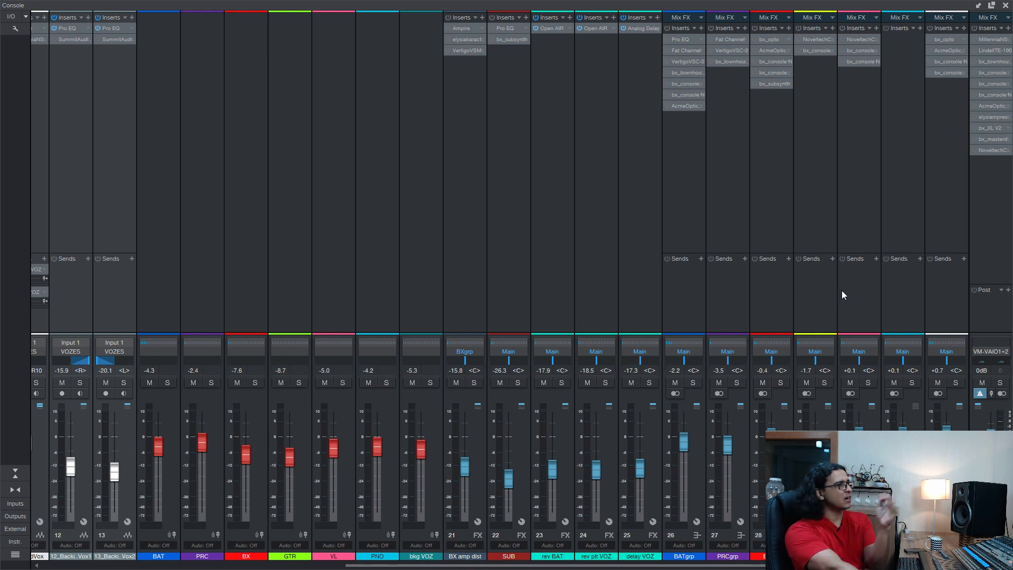
{"action": "left_click", "coordinate": [979, 105]}
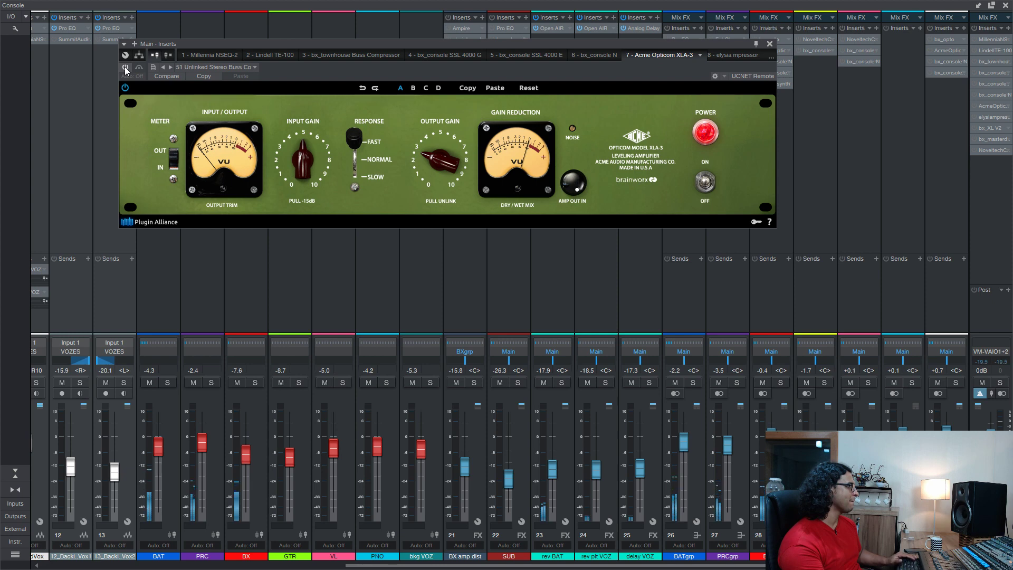
{"action": "left_click", "coordinate": [125, 66]}
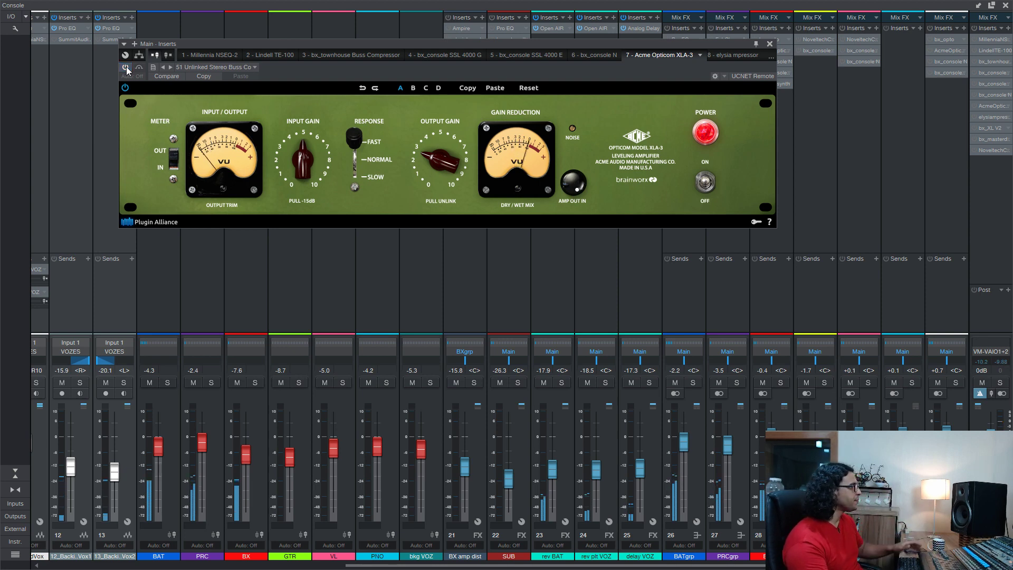
{"action": "left_click", "coordinate": [126, 66]}
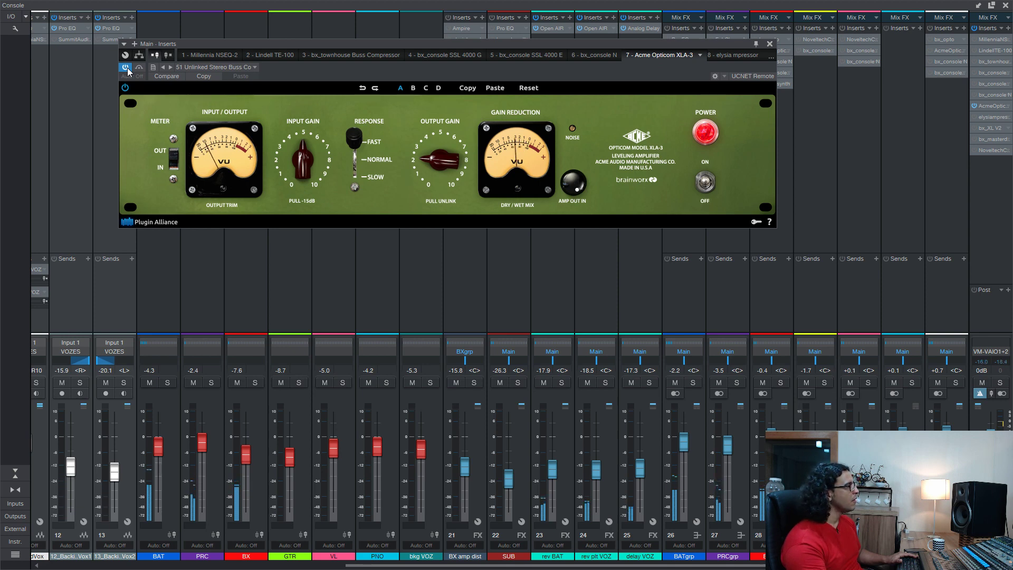
{"action": "left_click", "coordinate": [770, 44]}
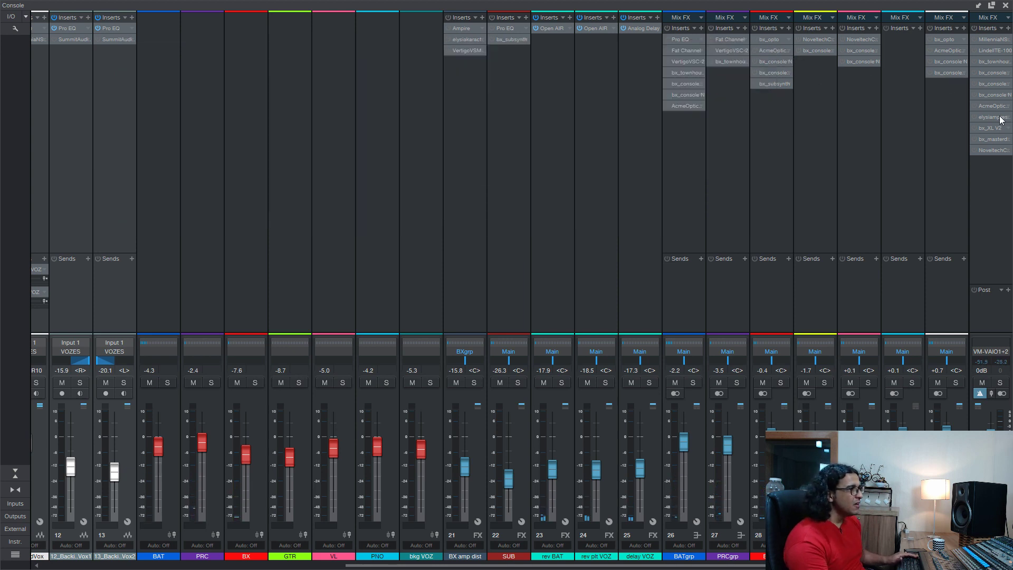
- Open Main's elysia mpressor, reposition its window, and activate it on the mix
{"action": "double_click", "coordinate": [1001, 117]}
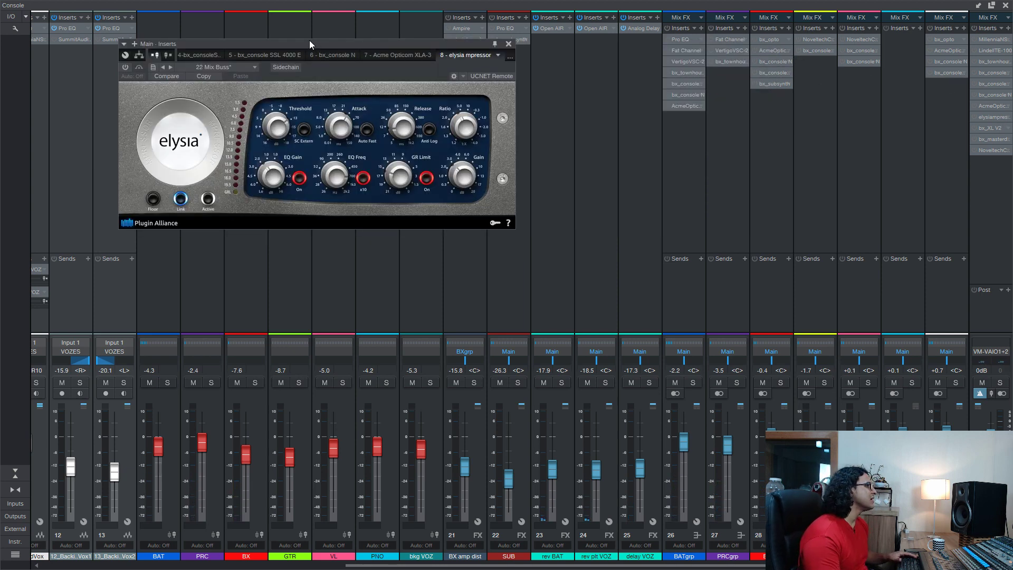
{"action": "left_click_drag", "start_coordinate": [308, 43], "coordinate": [381, 110]}
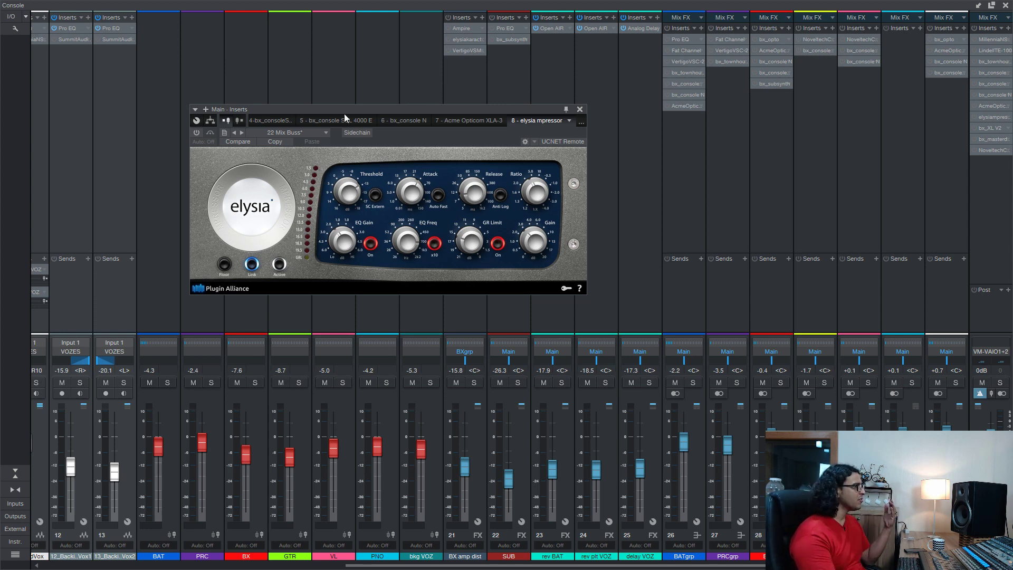
{"action": "left_click", "coordinate": [197, 134]}
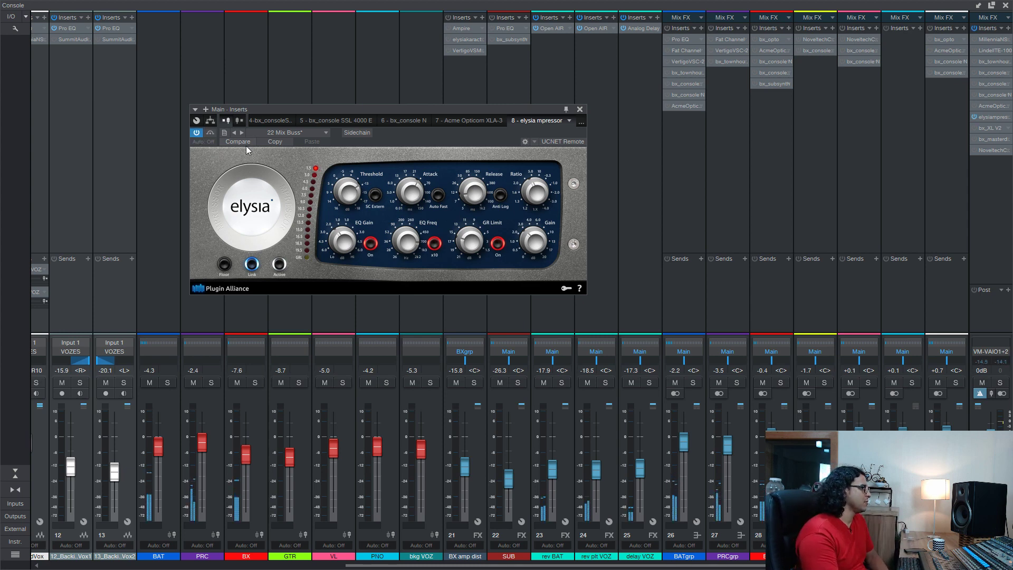
- Trim the elysia mpressor's Gain slightly and compare the playing mix with the compressor bypassed and active
{"action": "left_click_drag", "start_coordinate": [540, 239], "coordinate": [540, 246]}
{"action": "left_click", "coordinate": [197, 133]}
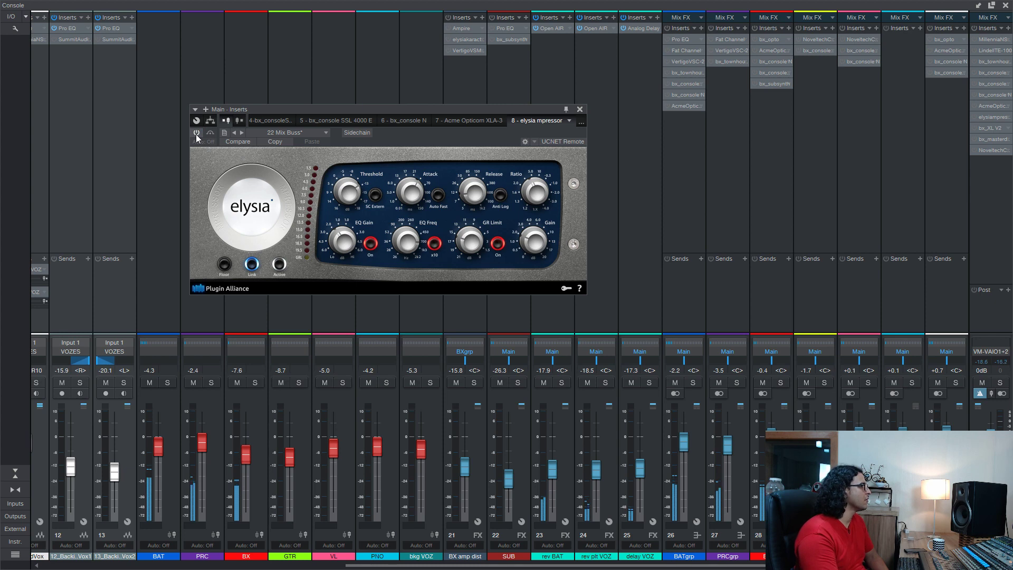
{"action": "left_click", "coordinate": [197, 134]}
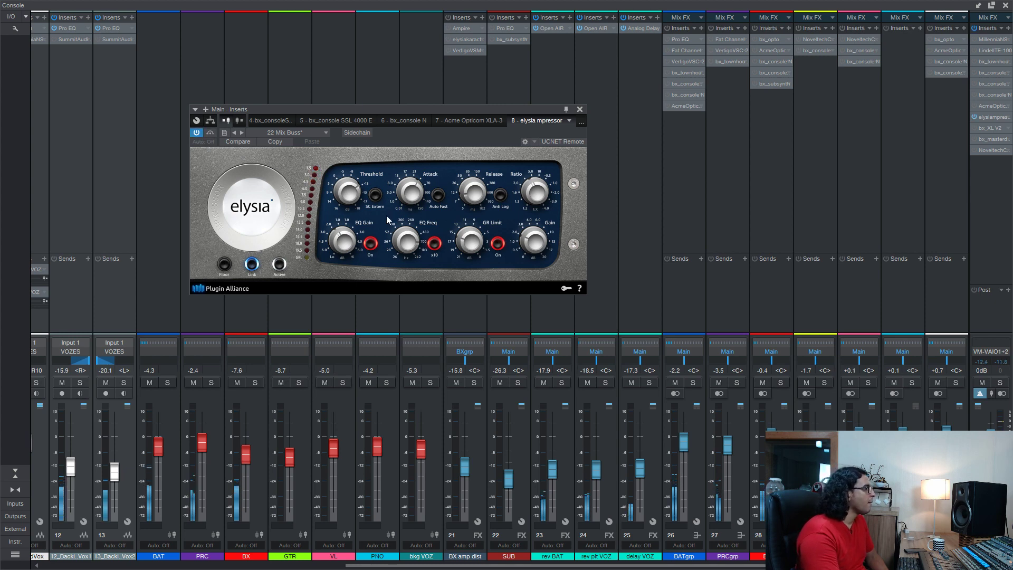
- Compare the playing mix again with the elysia mpressor bypassed and active, and stop playback
{"action": "mouse_move", "coordinate": [346, 204]}
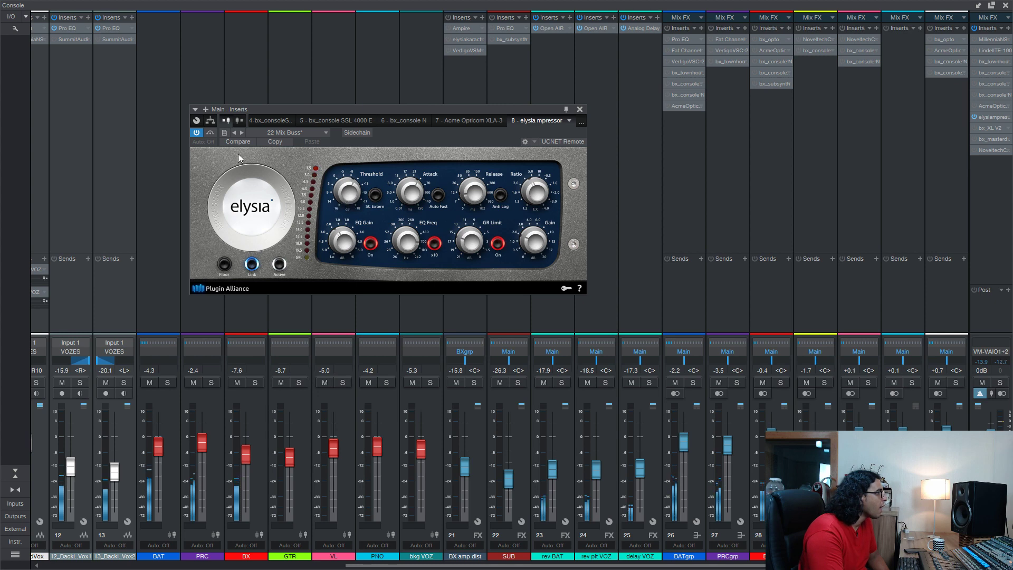
{"action": "left_click", "coordinate": [197, 134]}
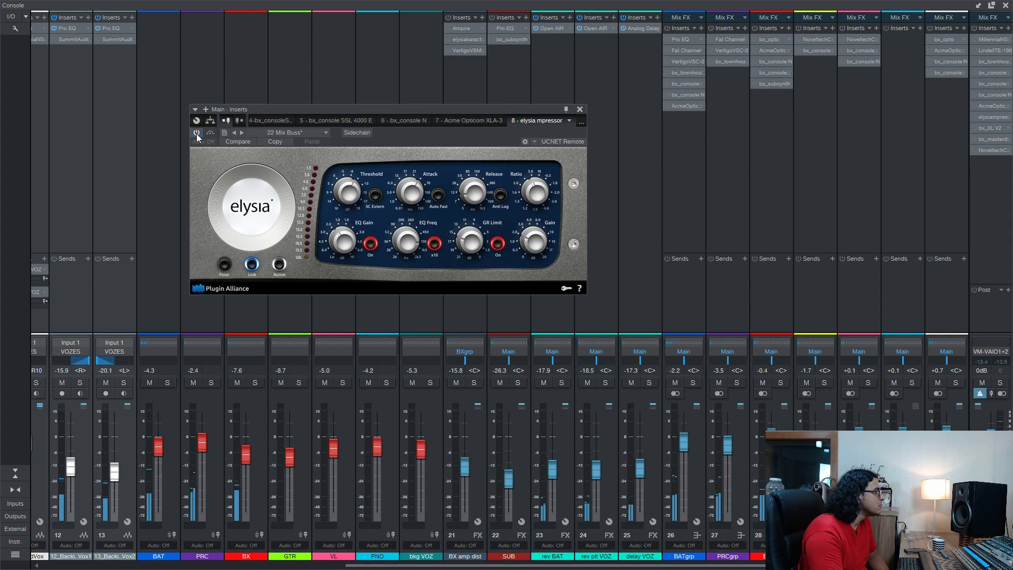
{"action": "left_click", "coordinate": [196, 134]}
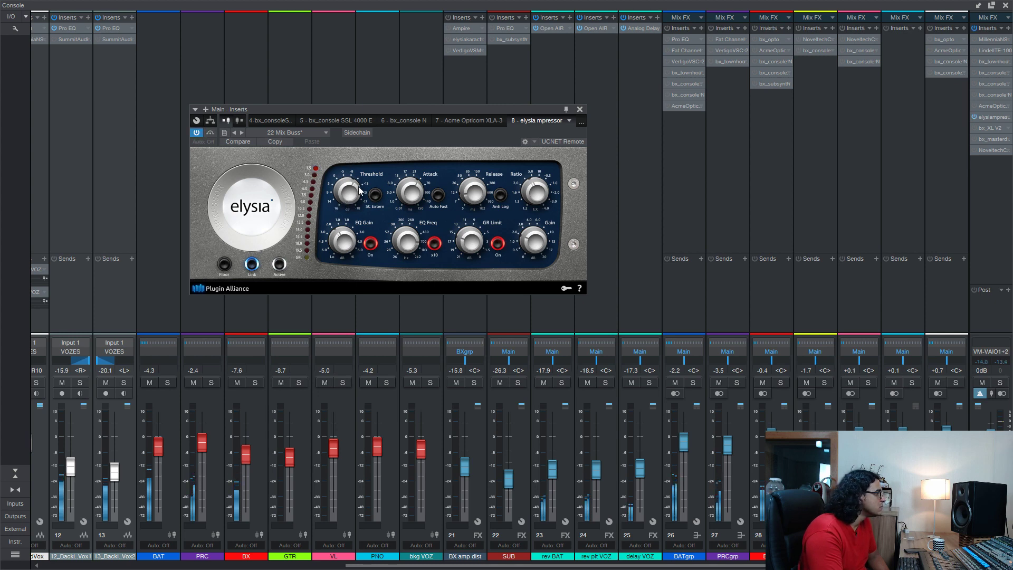
{"action": "mouse_move", "coordinate": [350, 182]}
{"action": "left_click", "coordinate": [197, 134]}
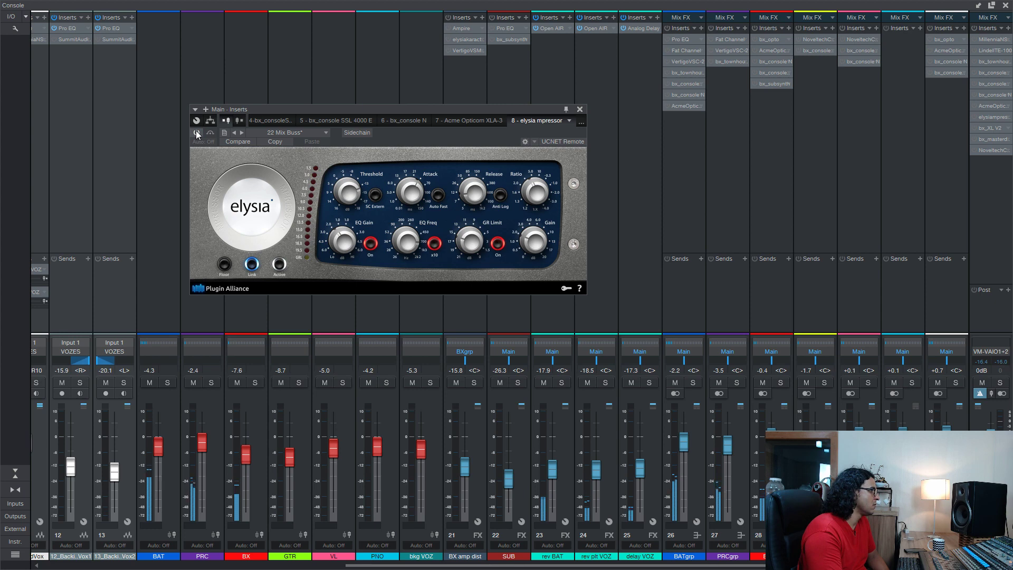
{"action": "left_click", "coordinate": [197, 134]}
{"action": "key", "text": "space"}
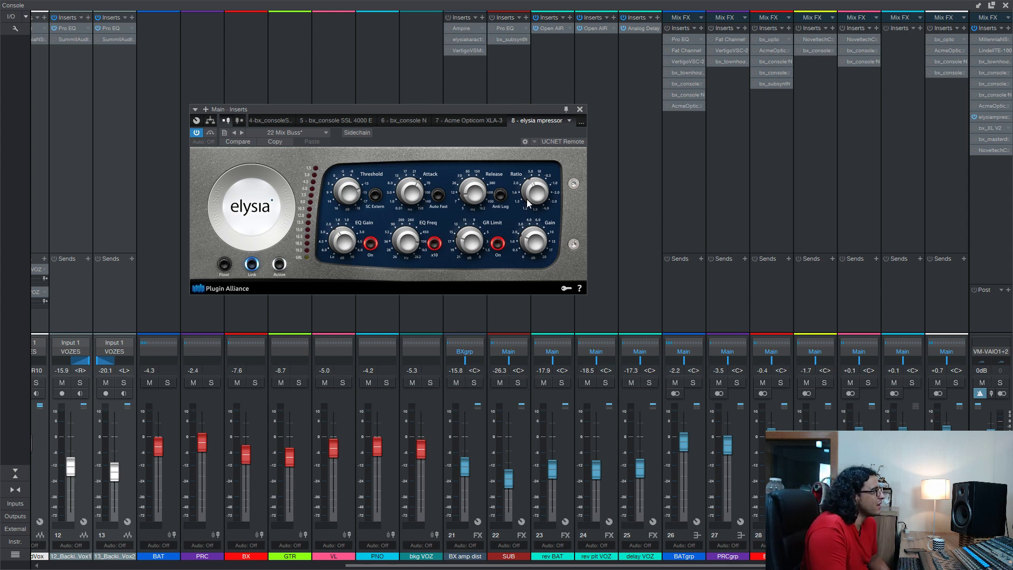
- Adjust the elysia mpressor's Ratio slightly and set its GR Limit to about 9.8 dB while the mix plays
{"action": "mouse_move", "coordinate": [532, 197]}
{"action": "left_click_drag", "start_coordinate": [531, 195], "coordinate": [531, 188]}
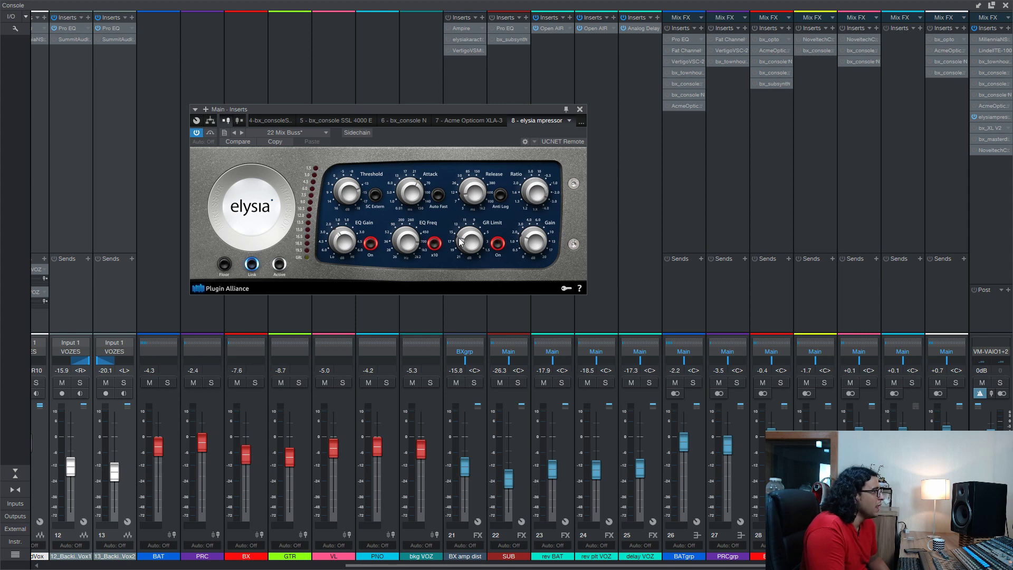
{"action": "mouse_move", "coordinate": [467, 244]}
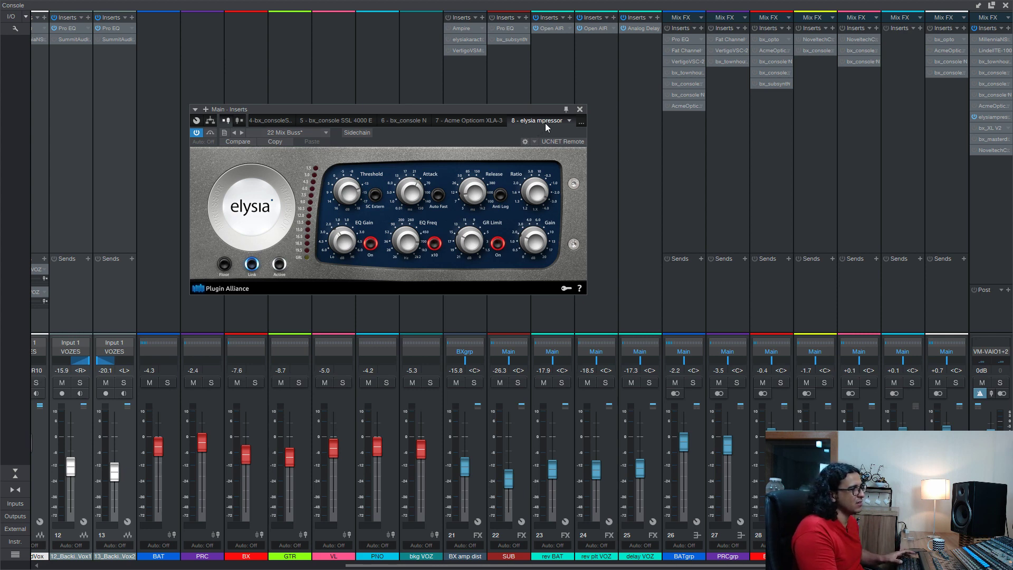
{"action": "key", "text": "space"}
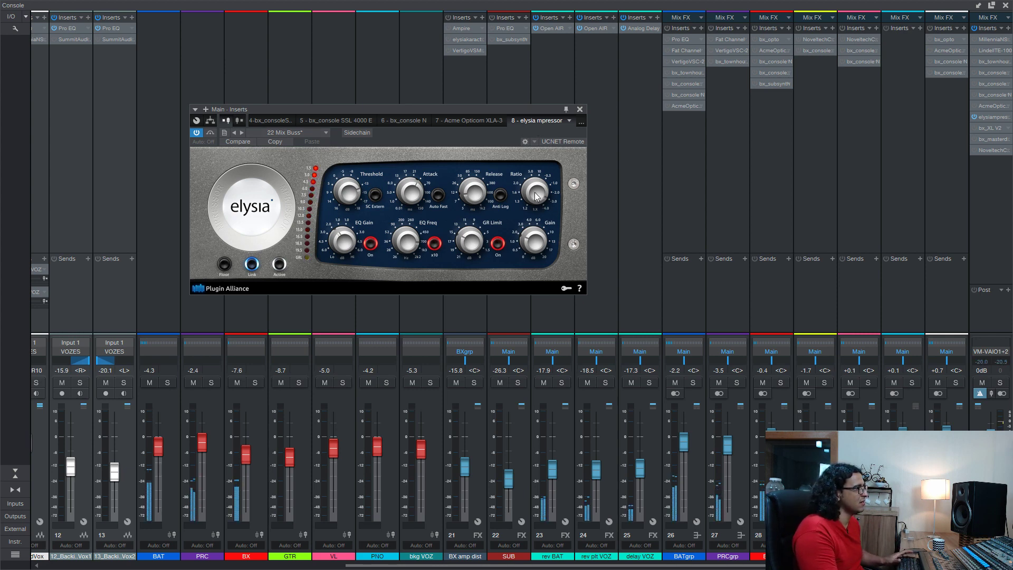
{"action": "mouse_move", "coordinate": [534, 201]}
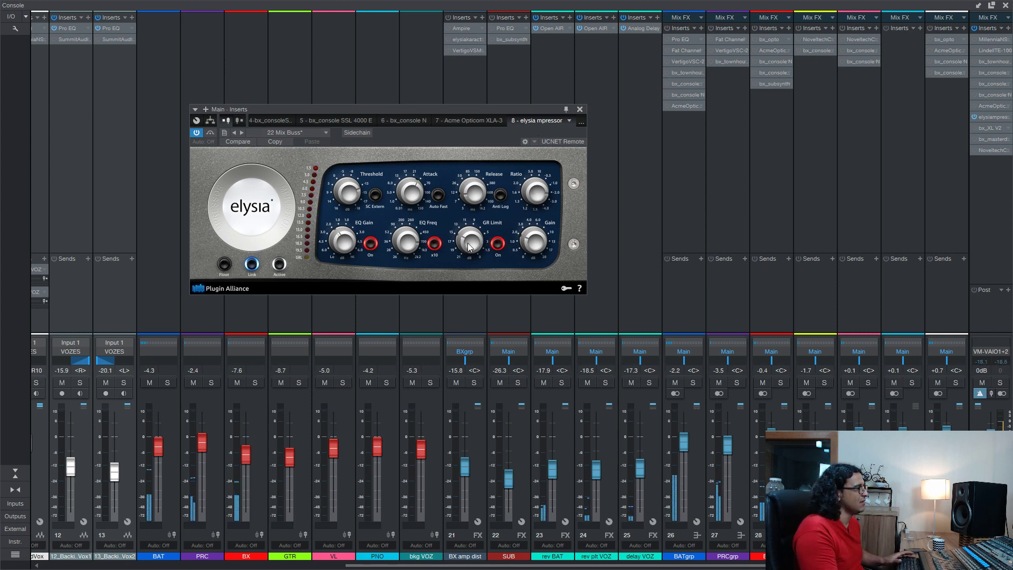
{"action": "left_click_drag", "start_coordinate": [468, 246], "coordinate": [474, 229]}
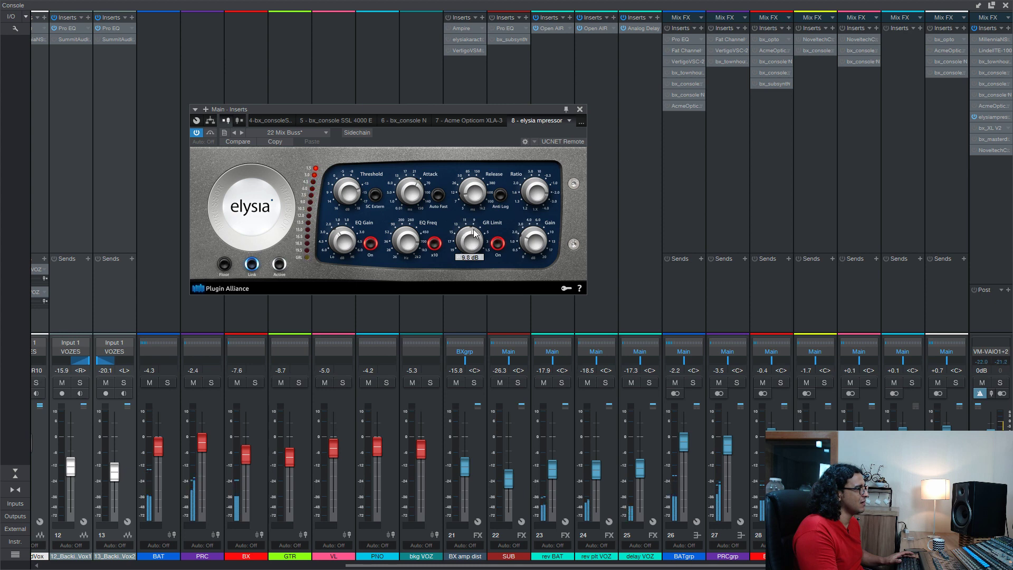
- Compare the mix with the mpressor's GR Limit off and on, and bypass the elysia mpressor
{"action": "left_click", "coordinate": [498, 244]}
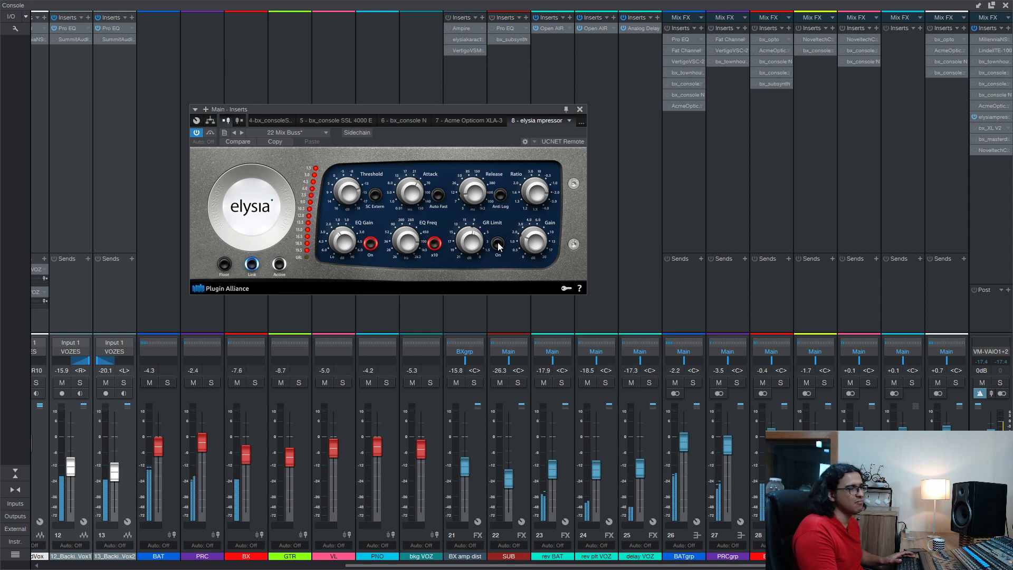
{"action": "left_click", "coordinate": [498, 244]}
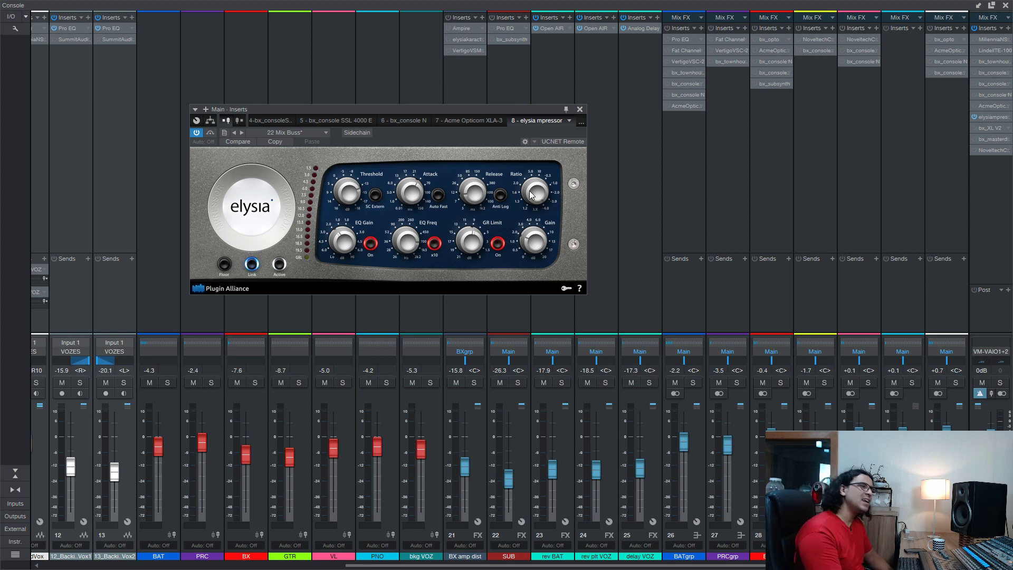
{"action": "left_click", "coordinate": [196, 132]}
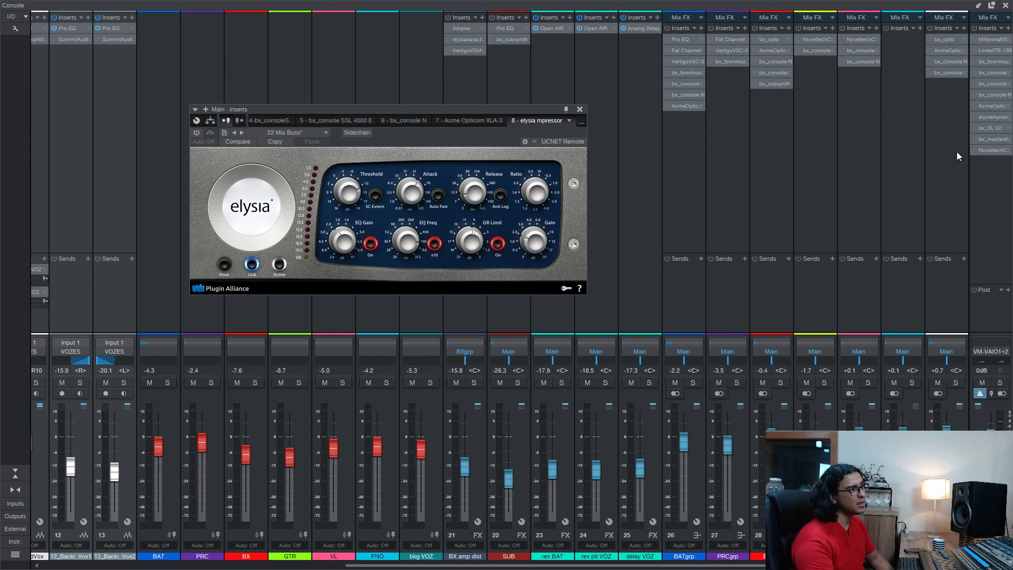
- Open Main's bx_XL V2, reposition its window, and activate the limiter on the playing mix
{"action": "left_click", "coordinate": [992, 132]}
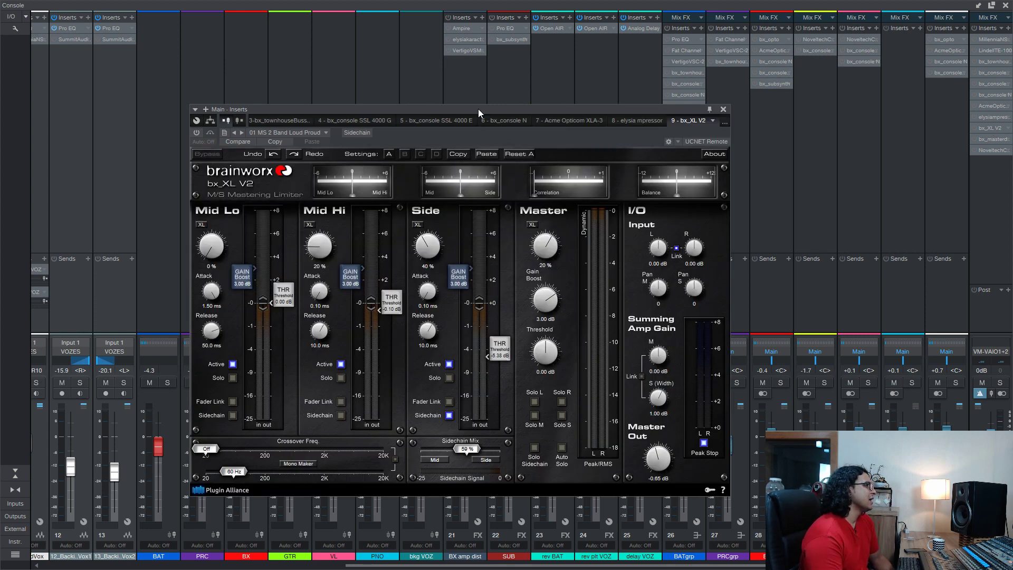
{"action": "left_click_drag", "start_coordinate": [478, 109], "coordinate": [458, 72]}
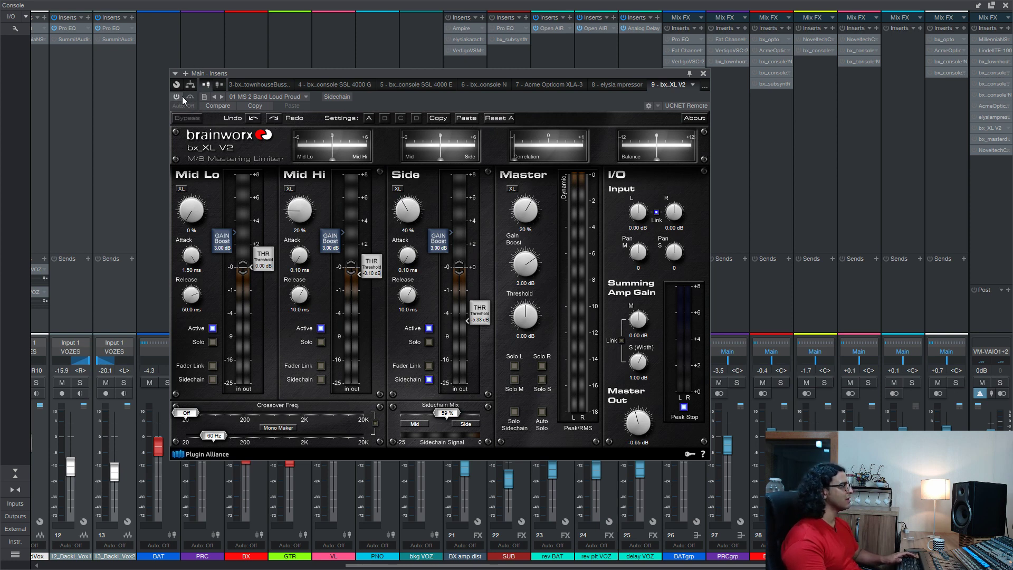
{"action": "key", "text": "space"}
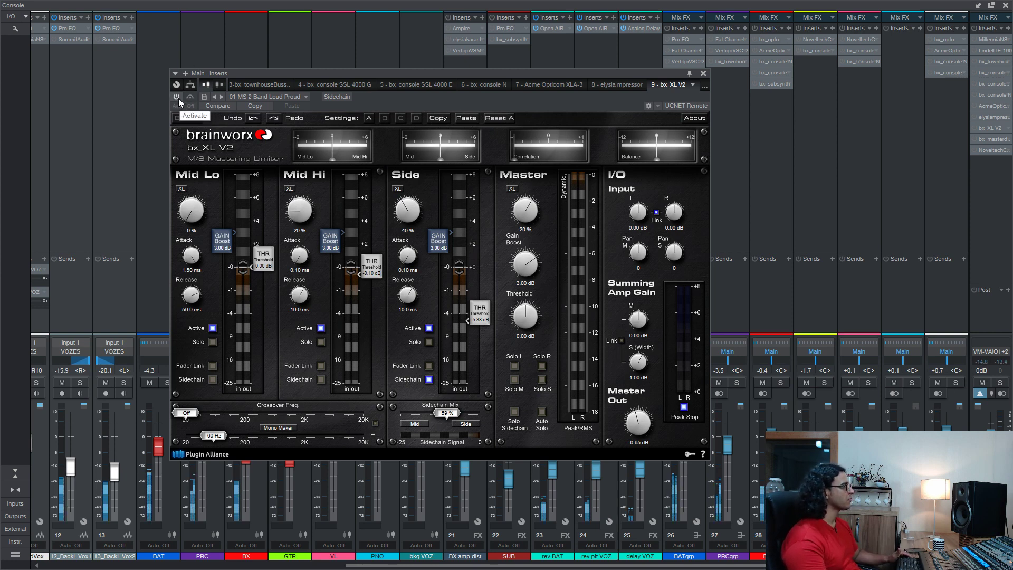
{"action": "left_click", "coordinate": [178, 97]}
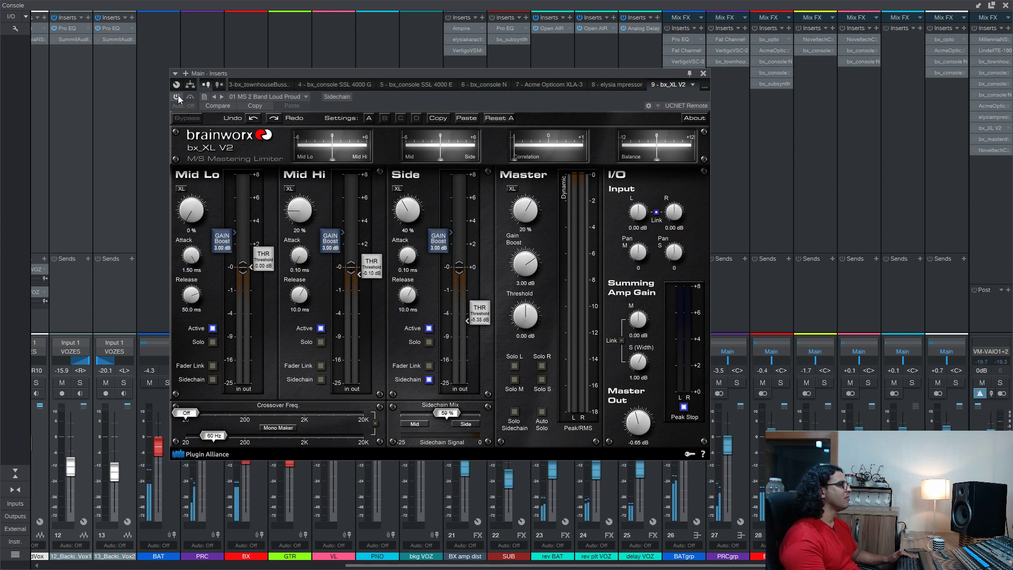
{"action": "left_click", "coordinate": [177, 97]}
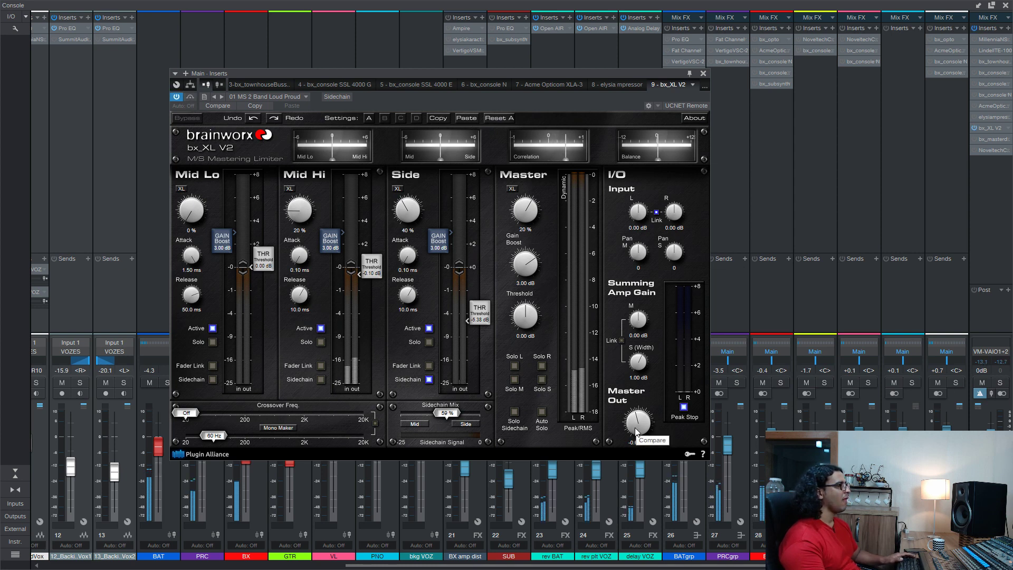
- Lower bx_XL V2's Master Out to -1.44 dB, compare the mix with the limiter bypassed and active, and leave it bypassed
{"action": "scroll", "coordinate": [635, 434], "scroll_direction": "down", "scroll_amount": 2}
{"action": "scroll", "coordinate": [634, 434], "scroll_direction": "down", "scroll_amount": 1}
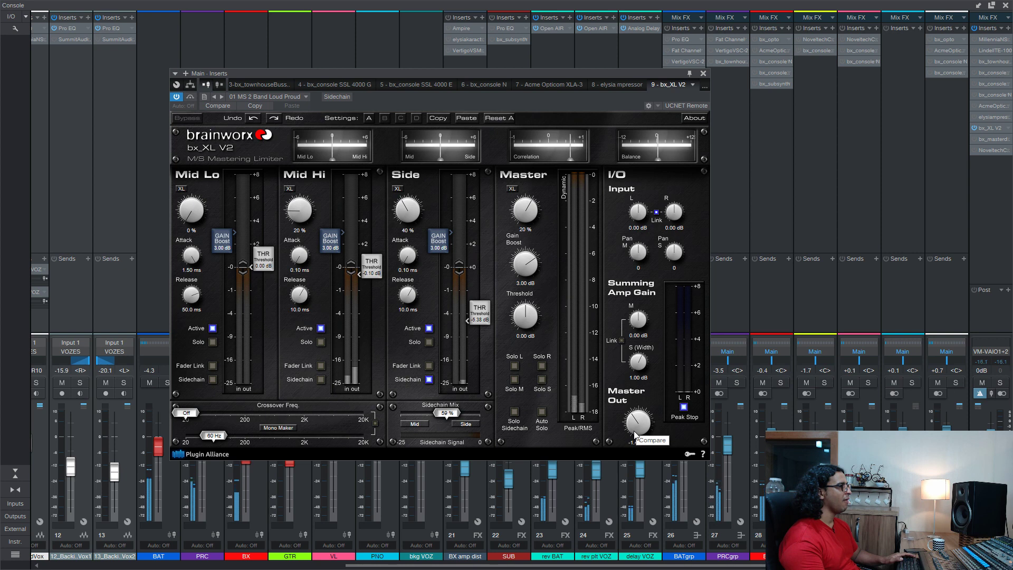
{"action": "left_click", "coordinate": [176, 99]}
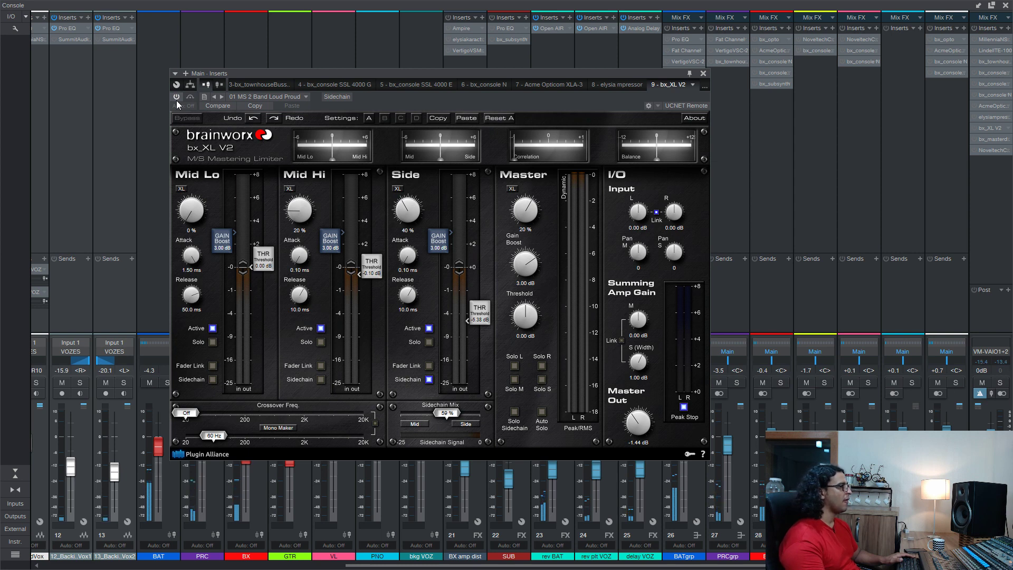
{"action": "left_click", "coordinate": [176, 99]}
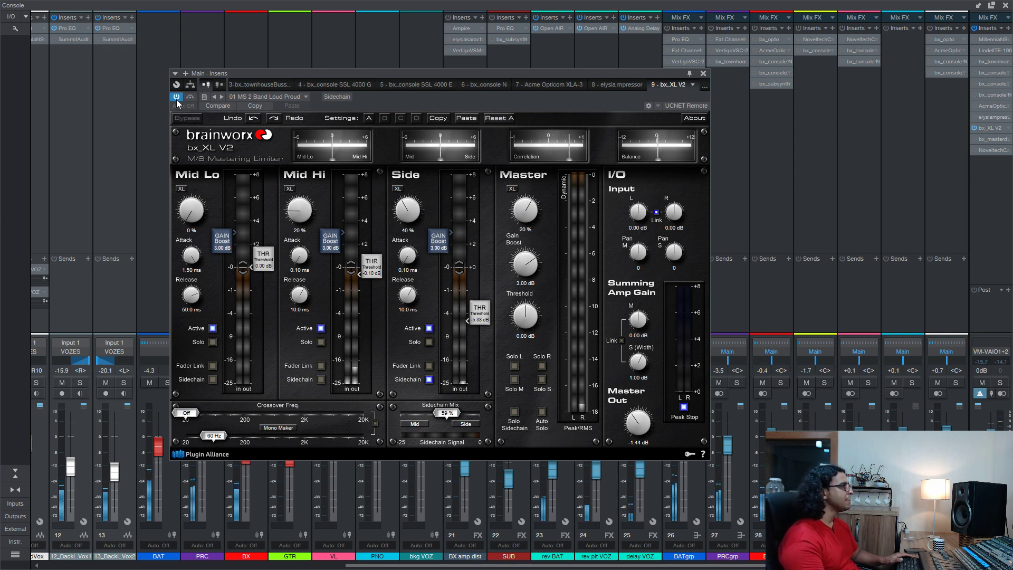
{"action": "left_click", "coordinate": [176, 99]}
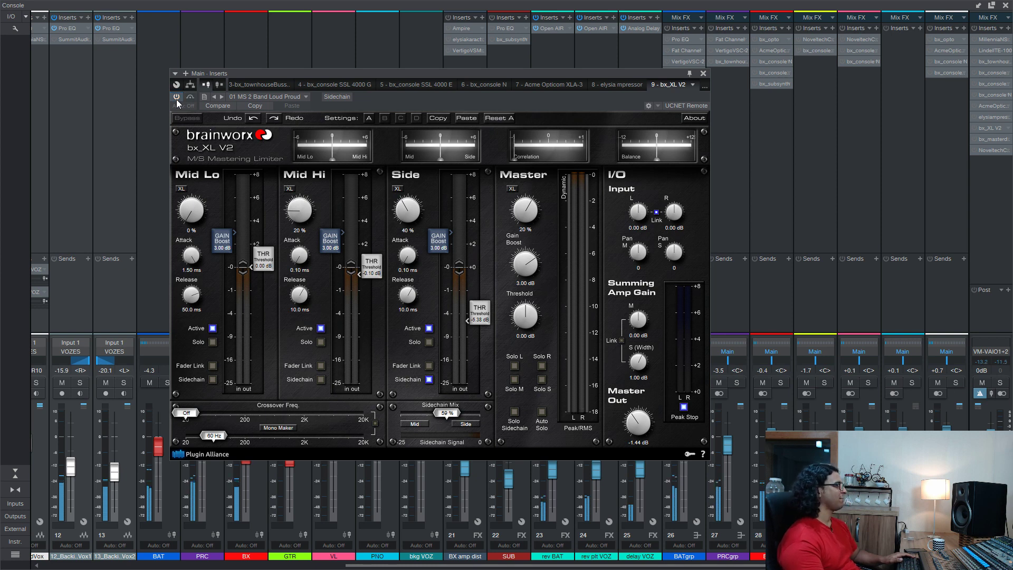
{"action": "key", "text": "space"}
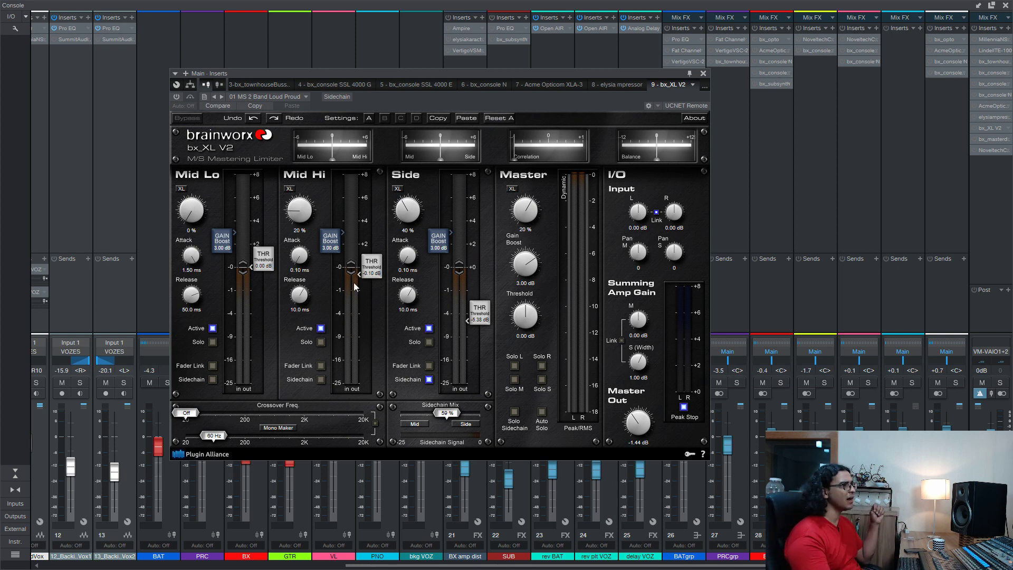
- Review the list of bx_XL V2 presets without changing the current one, and close the plug-in window
{"action": "left_click", "coordinate": [264, 100]}
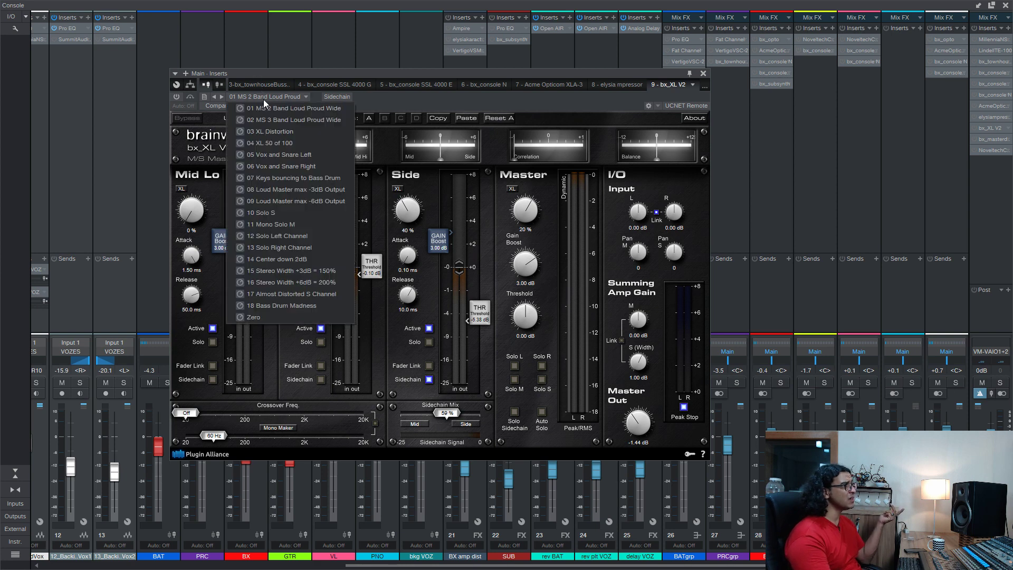
{"action": "left_click", "coordinate": [516, 98]}
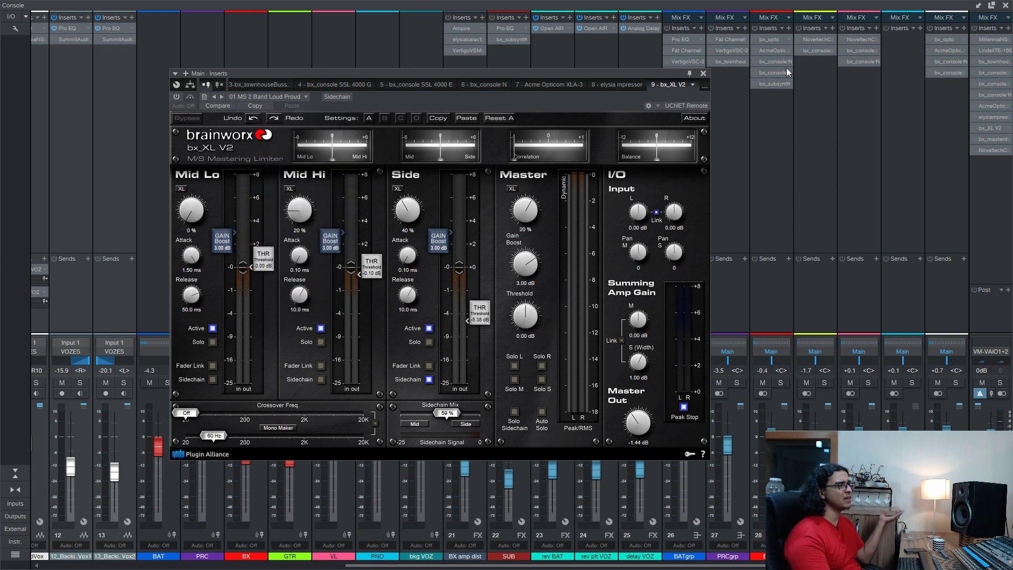
{"action": "left_click", "coordinate": [704, 73]}
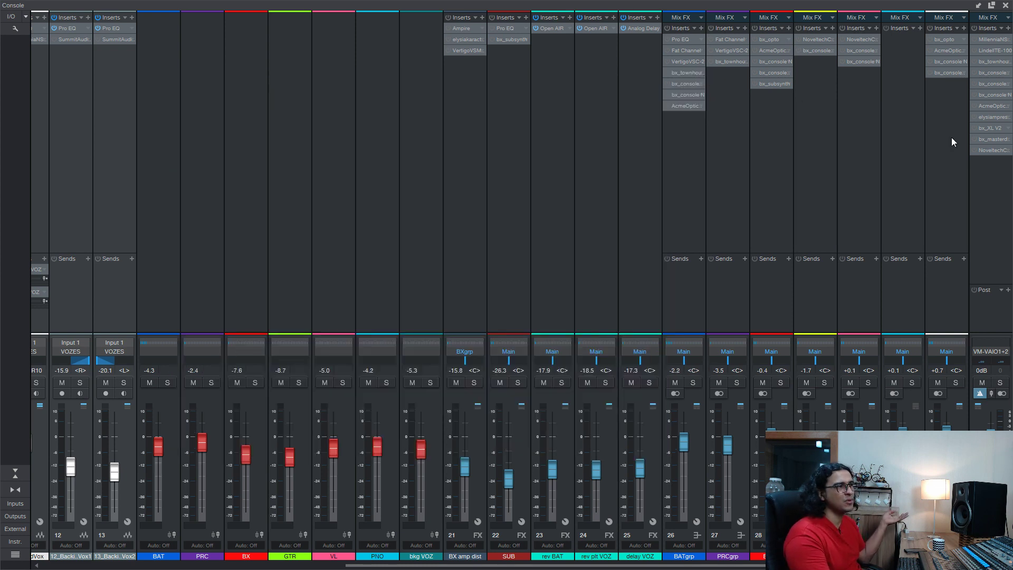
- Open Main's bx_masterdesk and compare the playing mix with the processor active and bypassed
{"action": "double_click", "coordinate": [992, 139]}
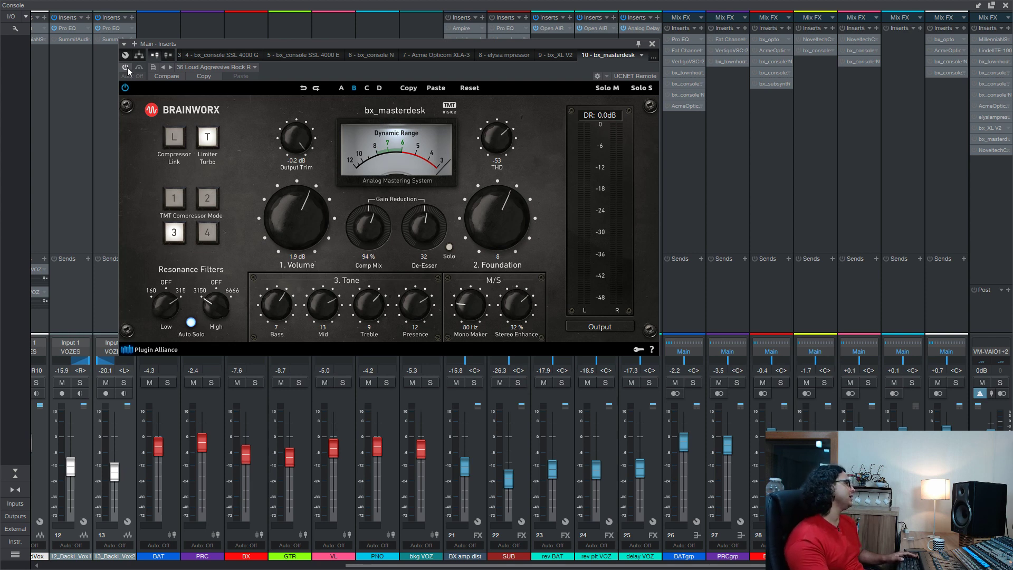
{"action": "key", "text": "space"}
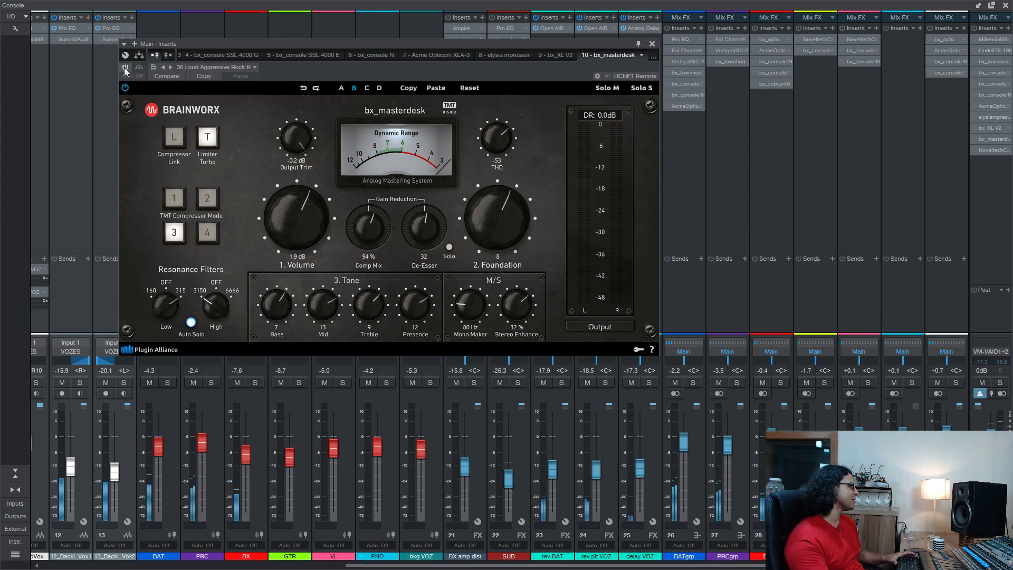
{"action": "left_click", "coordinate": [126, 68]}
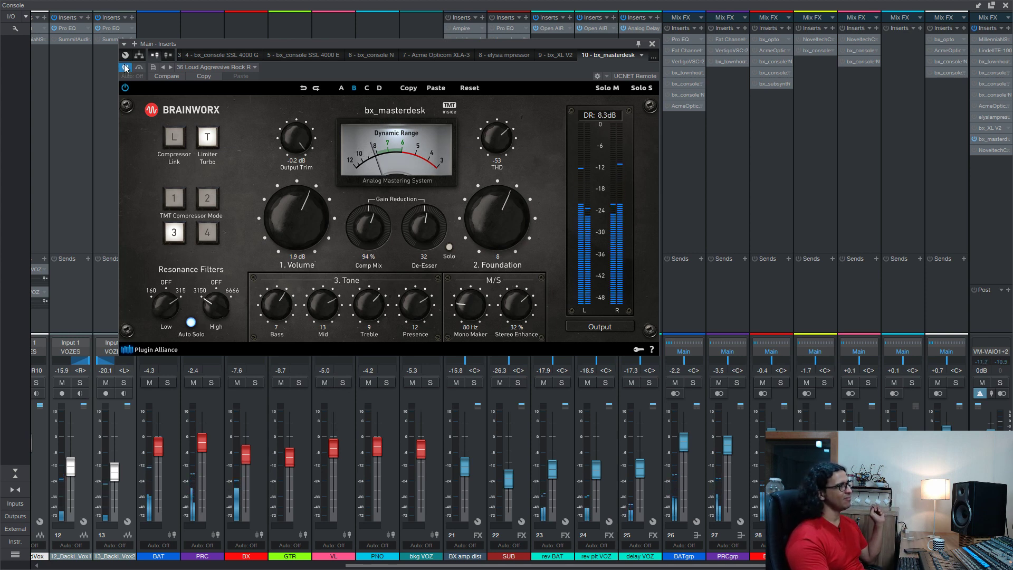
{"action": "left_click", "coordinate": [125, 68]}
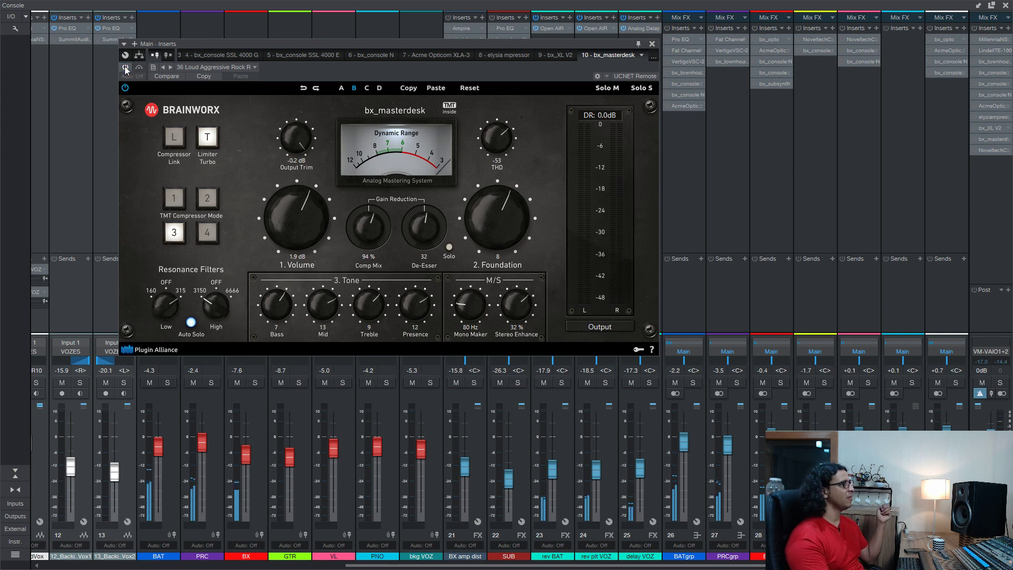
{"action": "left_click", "coordinate": [125, 68]}
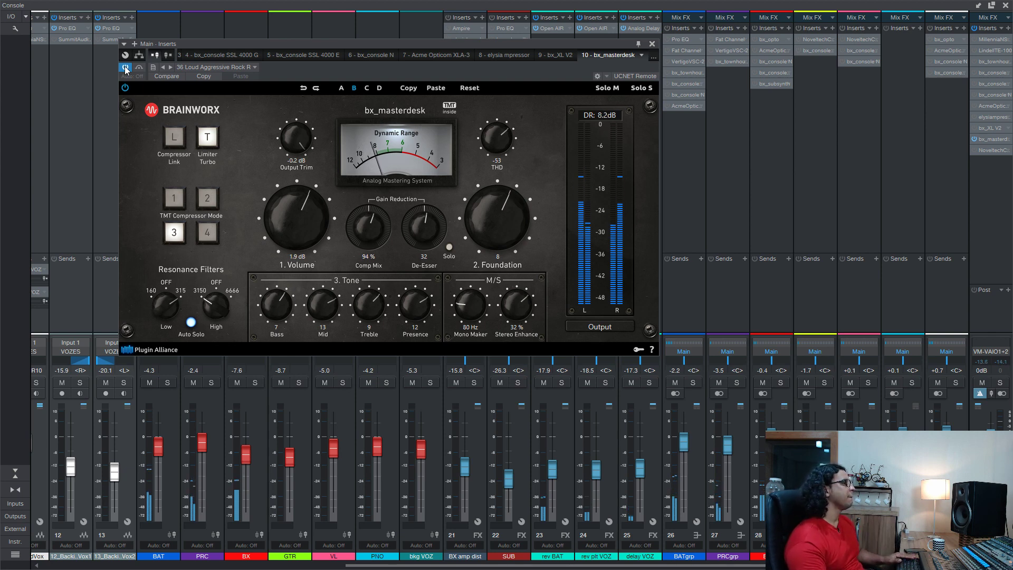
{"action": "left_click", "coordinate": [125, 68]}
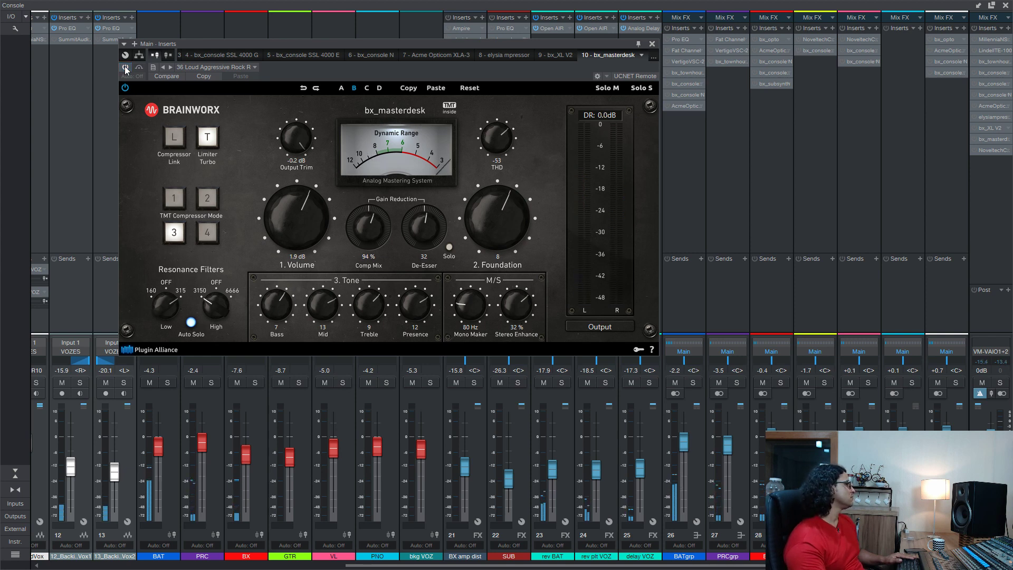
{"action": "left_click", "coordinate": [125, 68]}
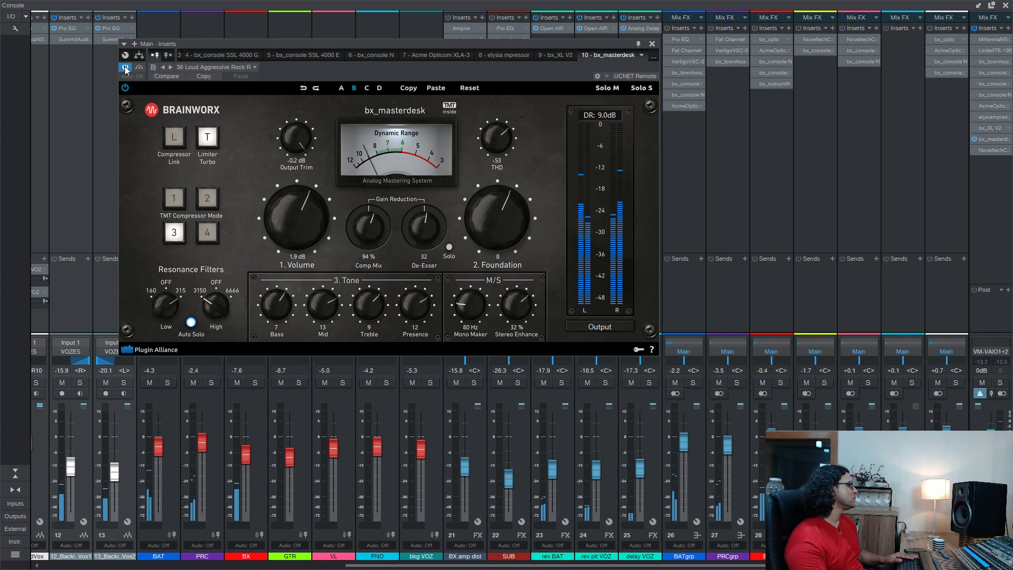
{"action": "left_click", "coordinate": [125, 68]}
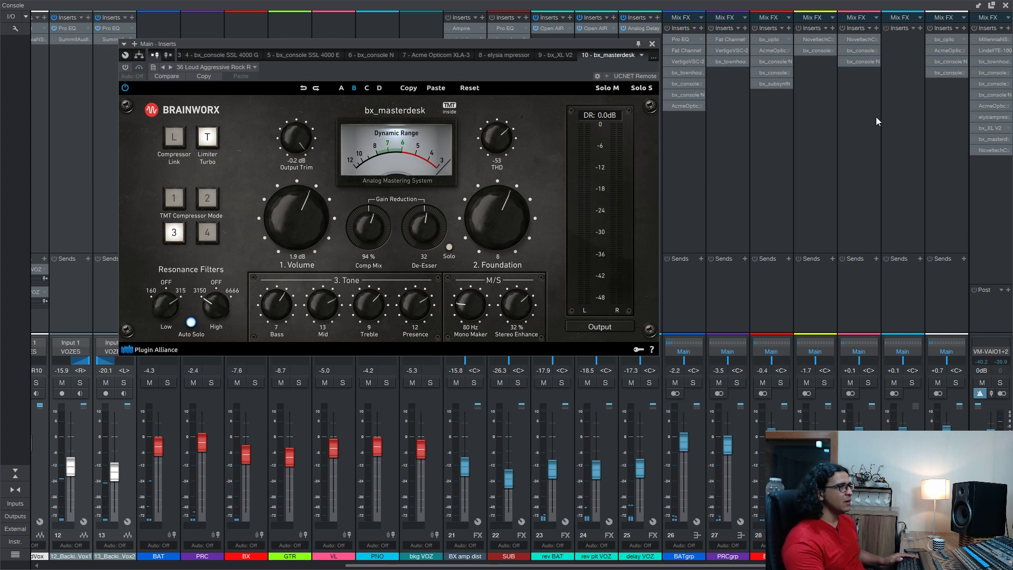
- Activate Main's bx_XL V2 and bx_masterdesk together, and arrange their plug-in windows so both remain accessible
{"action": "left_click", "coordinate": [975, 139]}
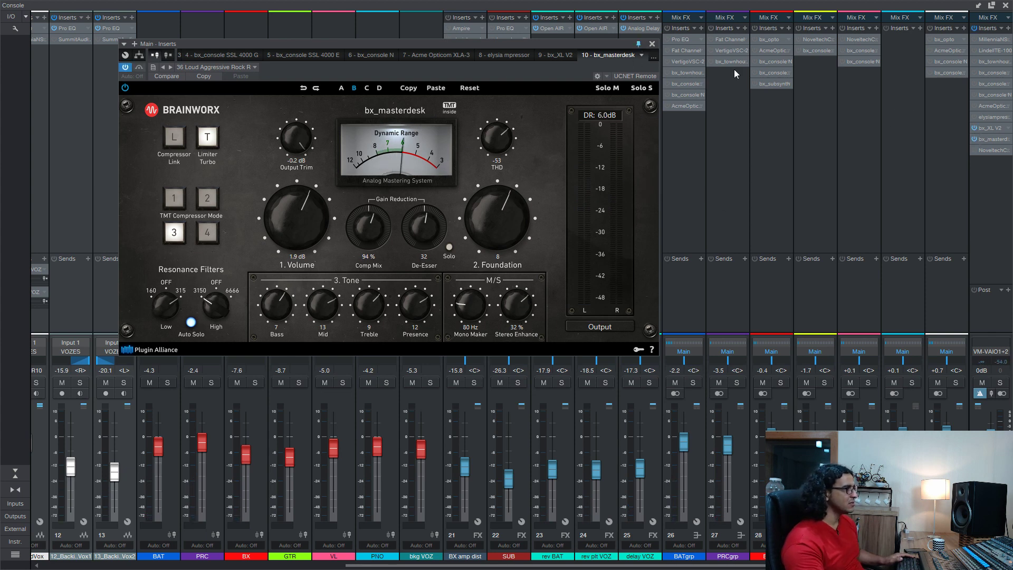
{"action": "left_click", "coordinate": [995, 130]}
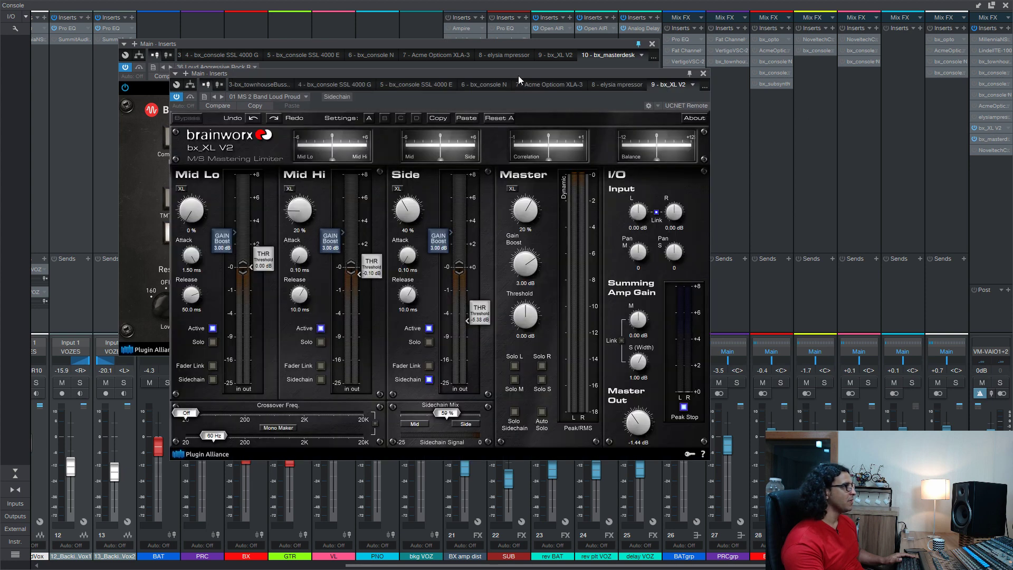
{"action": "left_click_drag", "start_coordinate": [519, 75], "coordinate": [338, 164]}
{"action": "left_click_drag", "start_coordinate": [417, 42], "coordinate": [559, 21]}
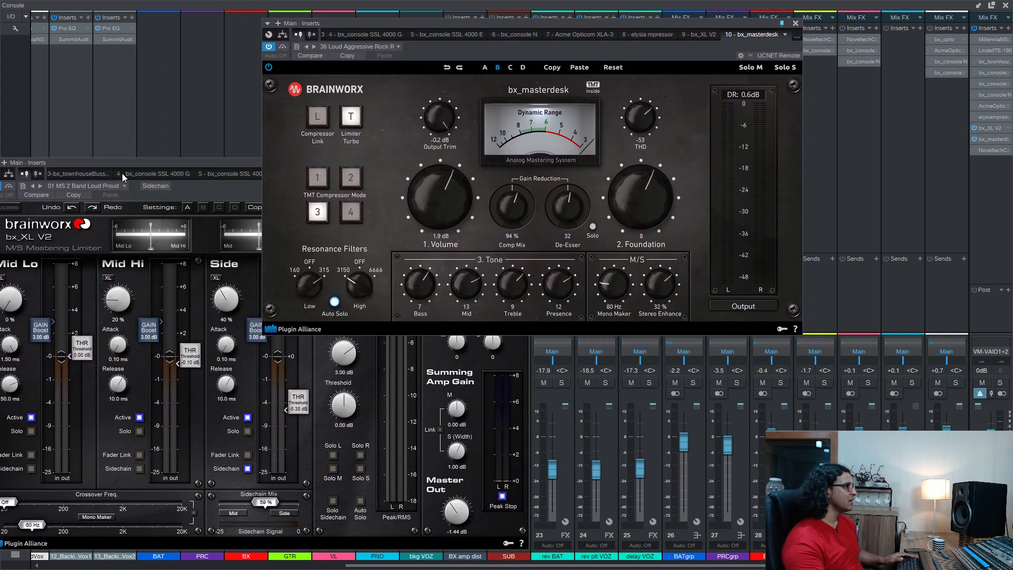
{"action": "left_click_drag", "start_coordinate": [119, 165], "coordinate": [150, 161]}
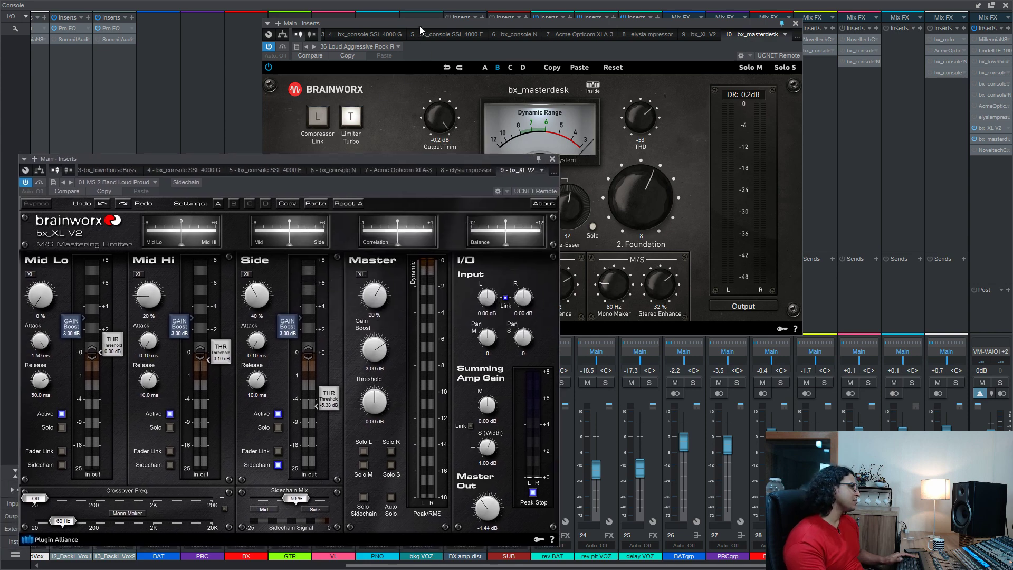
{"action": "left_click", "coordinate": [419, 26]}
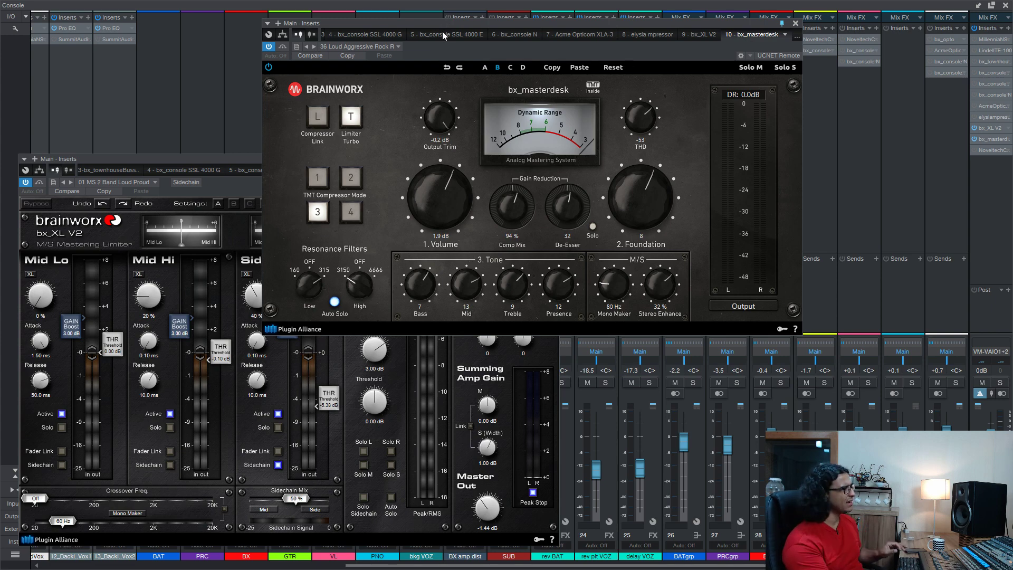
- Play the mix, compare it with all Main inserts bypassed and active, and close both plug-in windows
{"action": "key", "text": "space"}
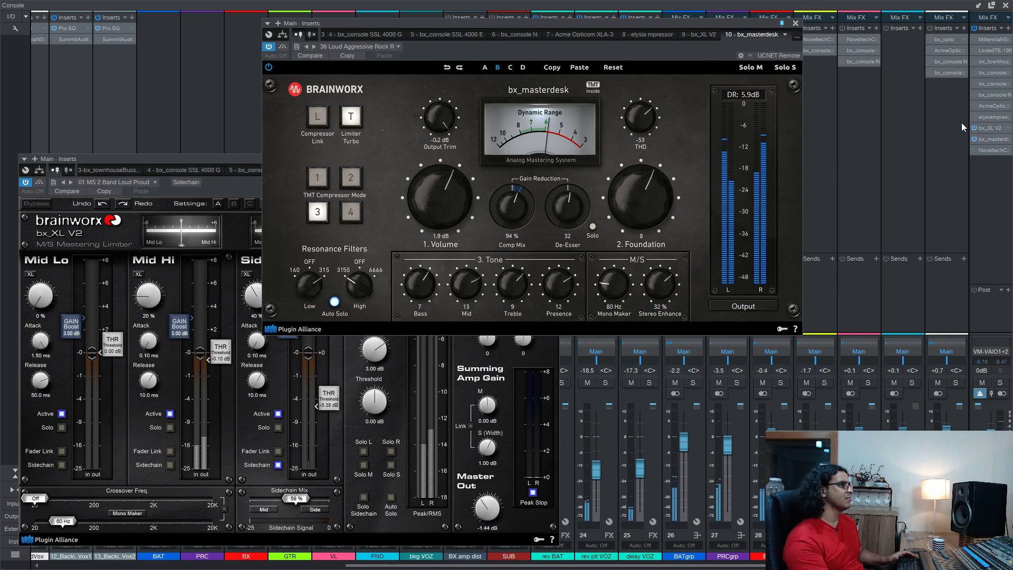
{"action": "left_click", "coordinate": [974, 29]}
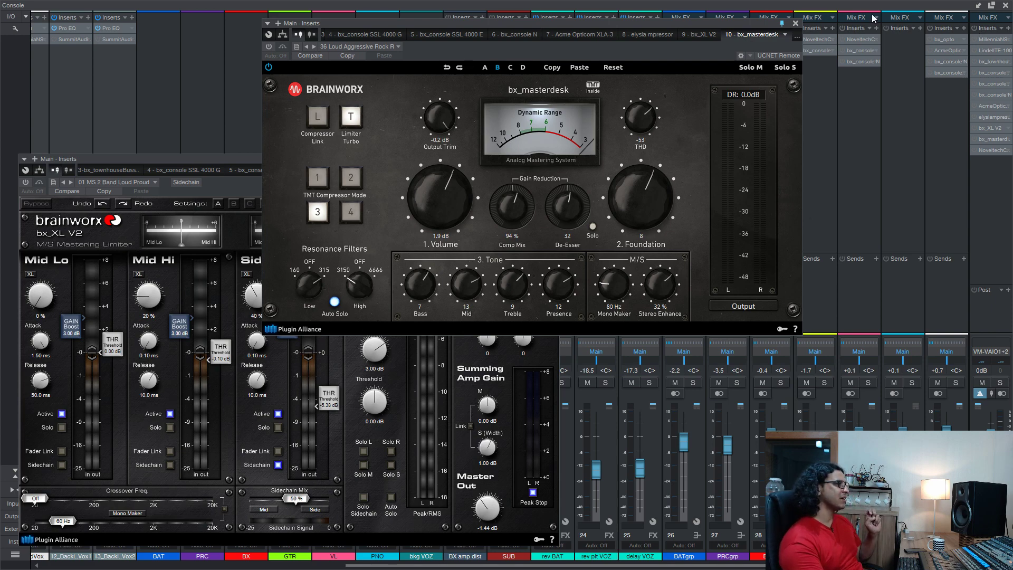
{"action": "left_click", "coordinate": [974, 29]}
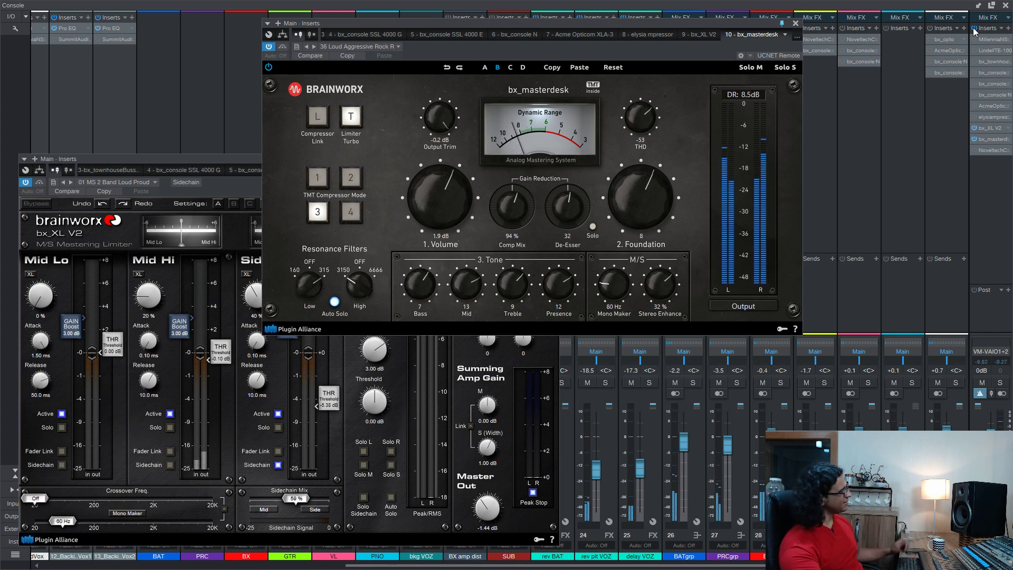
{"action": "left_click", "coordinate": [974, 28]}
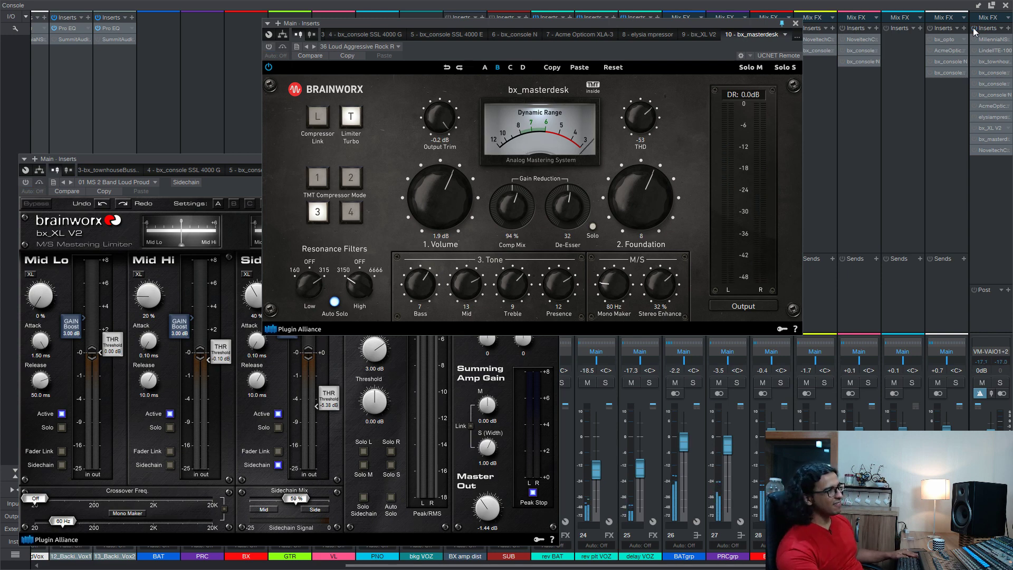
{"action": "left_click", "coordinate": [973, 28]}
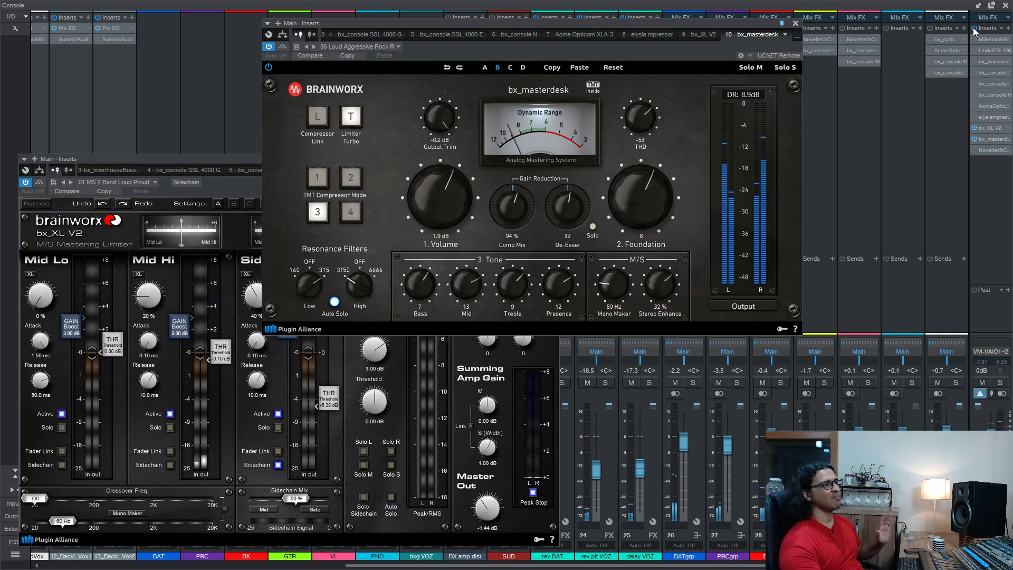
{"action": "left_click", "coordinate": [795, 23]}
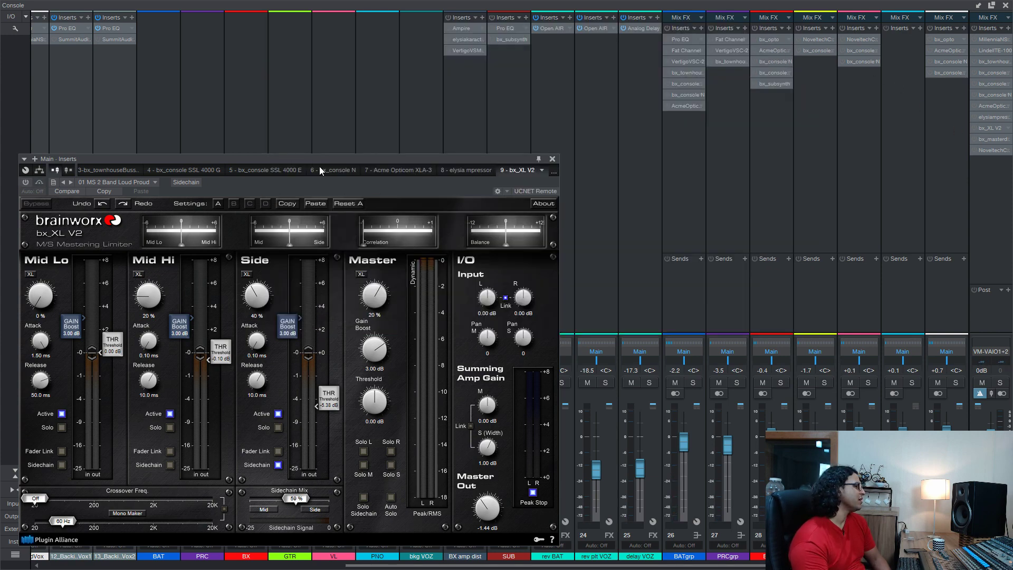
{"action": "left_click", "coordinate": [553, 159]}
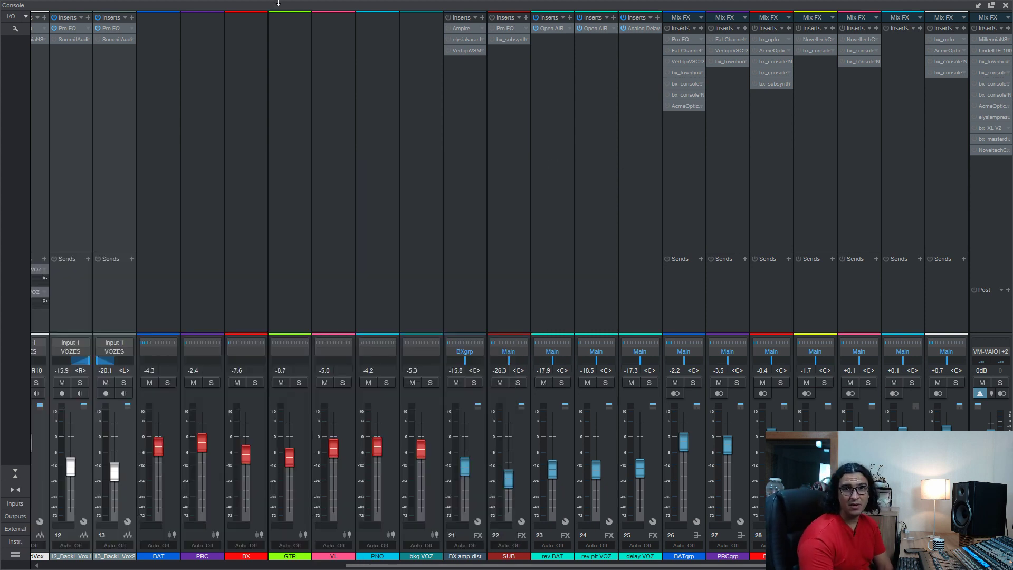
- Open Main's Noveltech Character, reposition its window, and compare the playing mix with the processor active and bypassed
{"action": "left_click", "coordinate": [995, 150]}
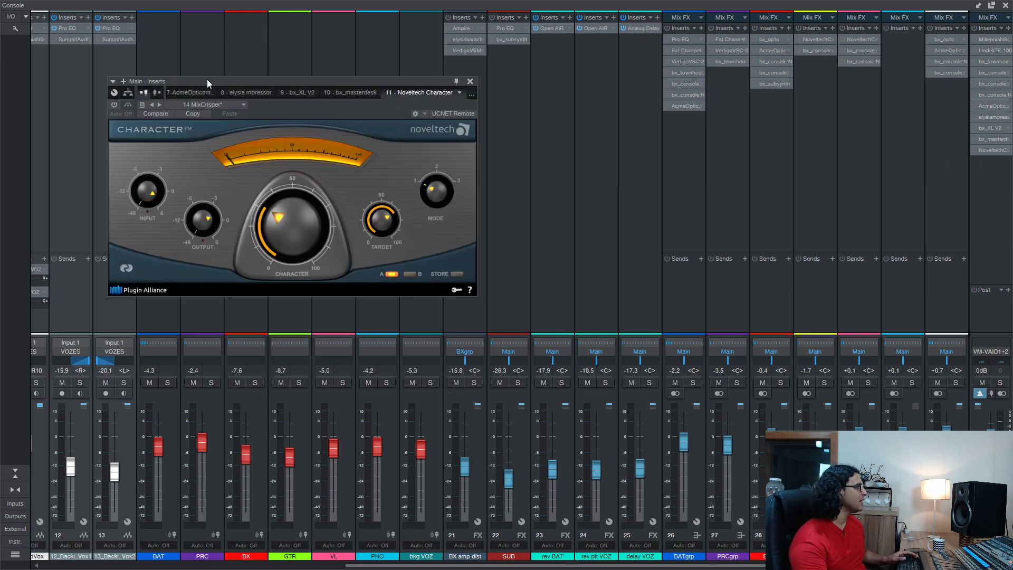
{"action": "left_click_drag", "start_coordinate": [207, 79], "coordinate": [253, 103]}
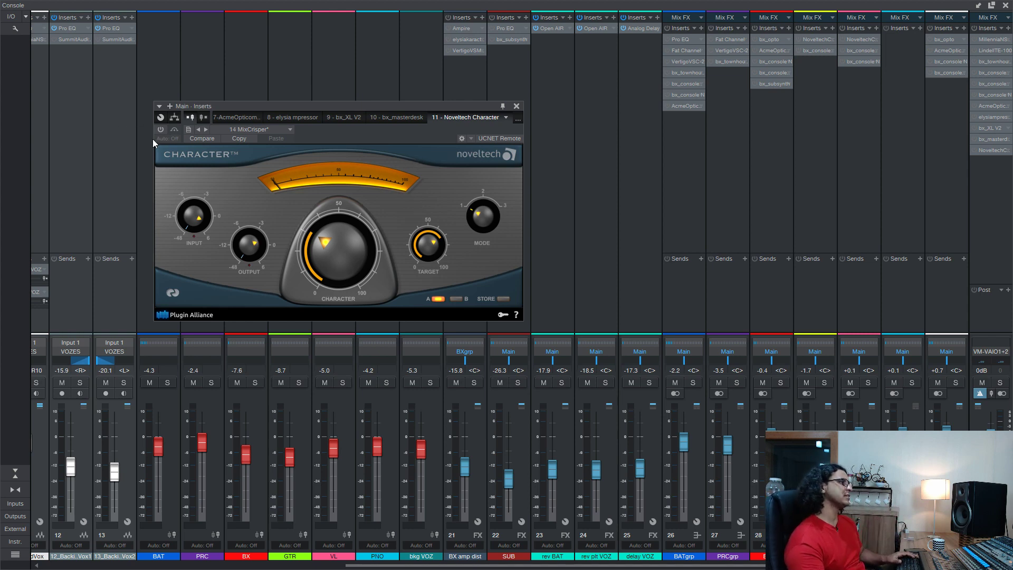
{"action": "key", "text": "space"}
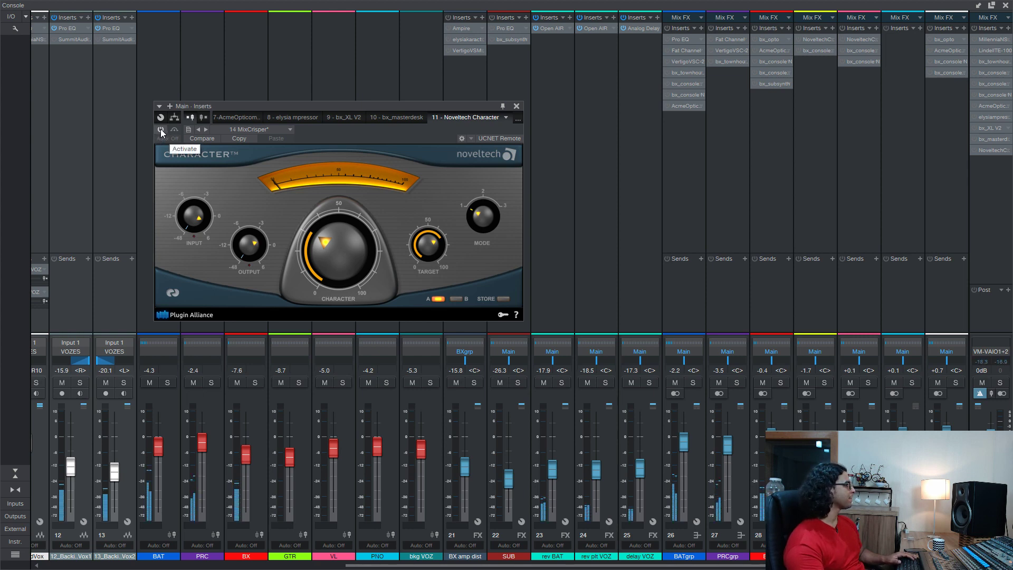
{"action": "left_click", "coordinate": [160, 130]}
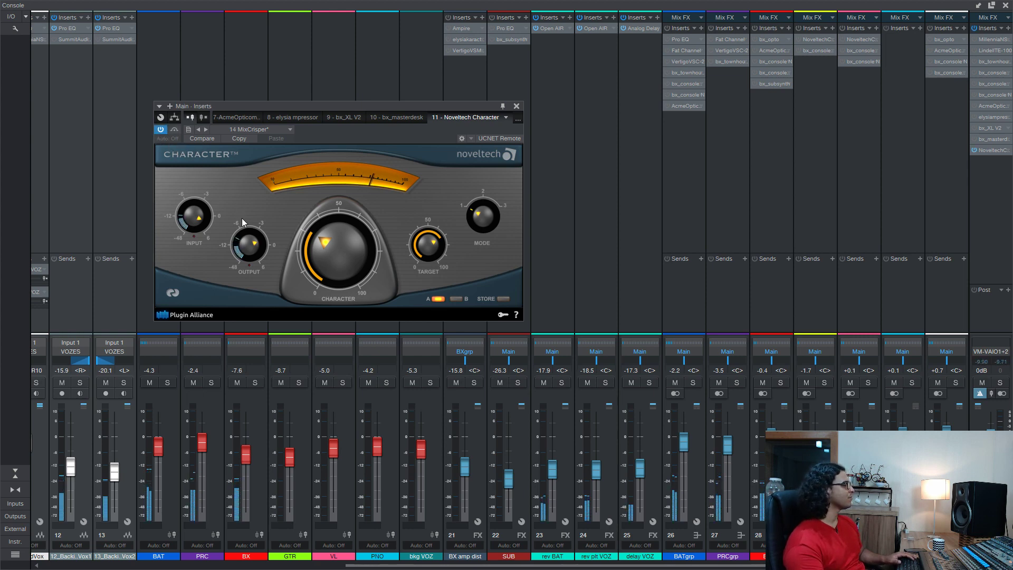
{"action": "mouse_move", "coordinate": [254, 249]}
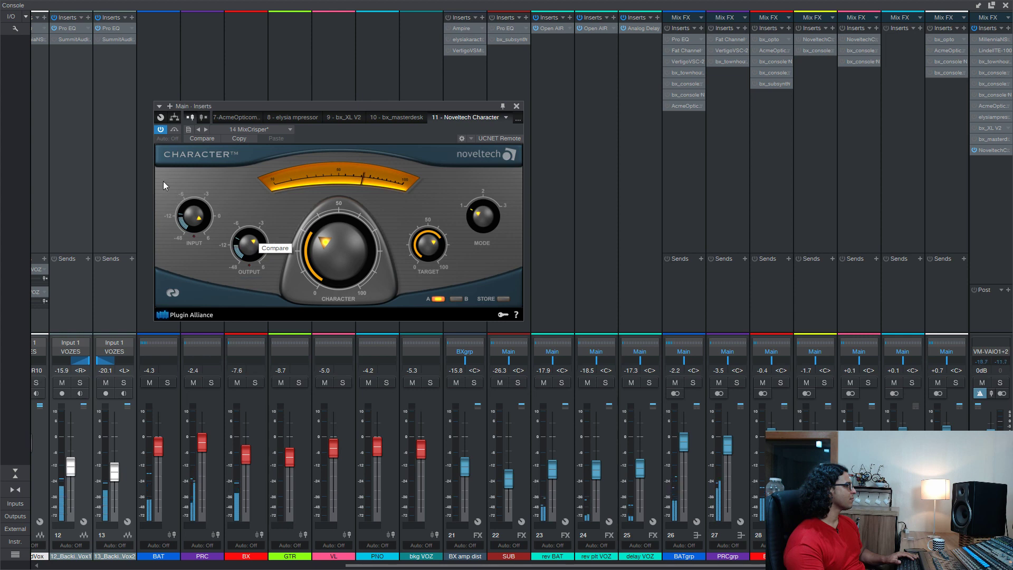
{"action": "left_click", "coordinate": [160, 130]}
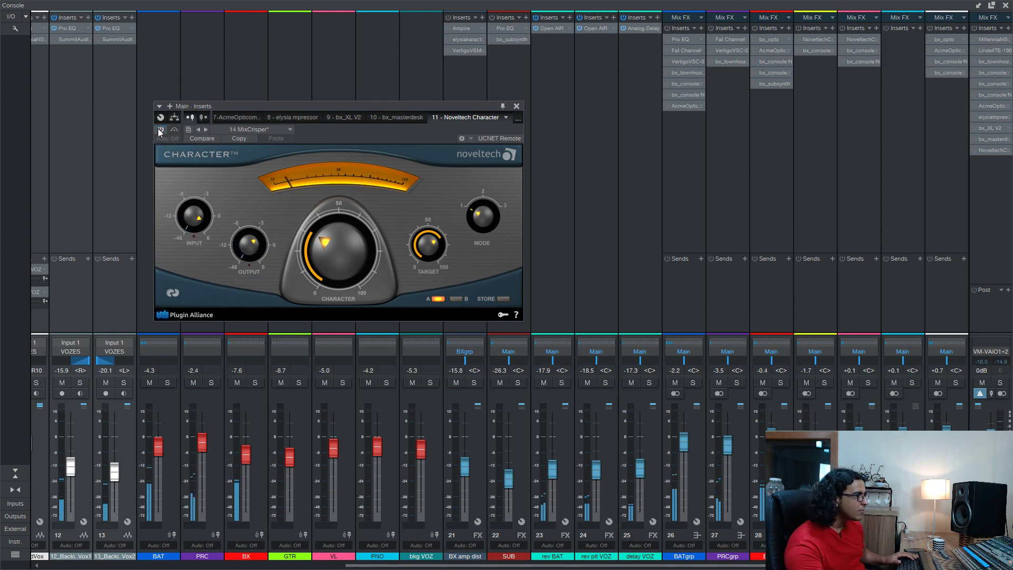
{"action": "left_click", "coordinate": [160, 130]}
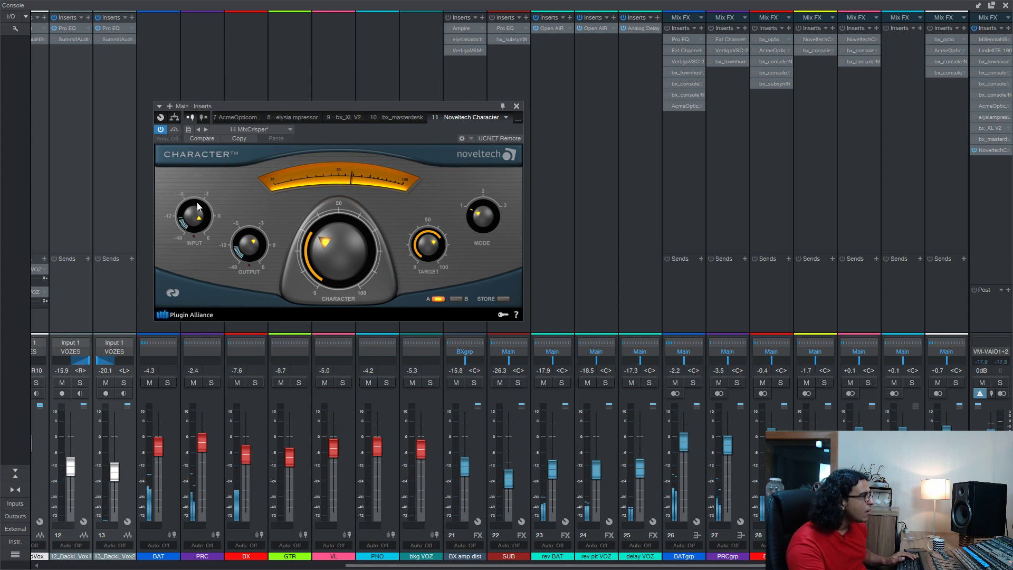
- Lower Noveltech Character's Output to -5.8 dB, compare the mix with it bypassed and active, and close it bypassed
{"action": "left_click_drag", "start_coordinate": [246, 253], "coordinate": [248, 268]}
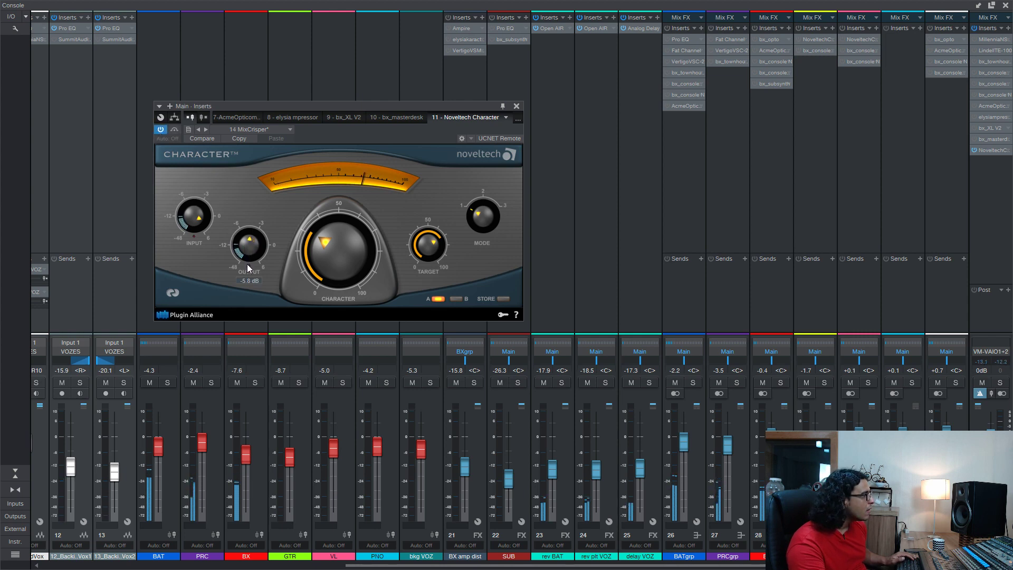
{"action": "left_click", "coordinate": [160, 131]}
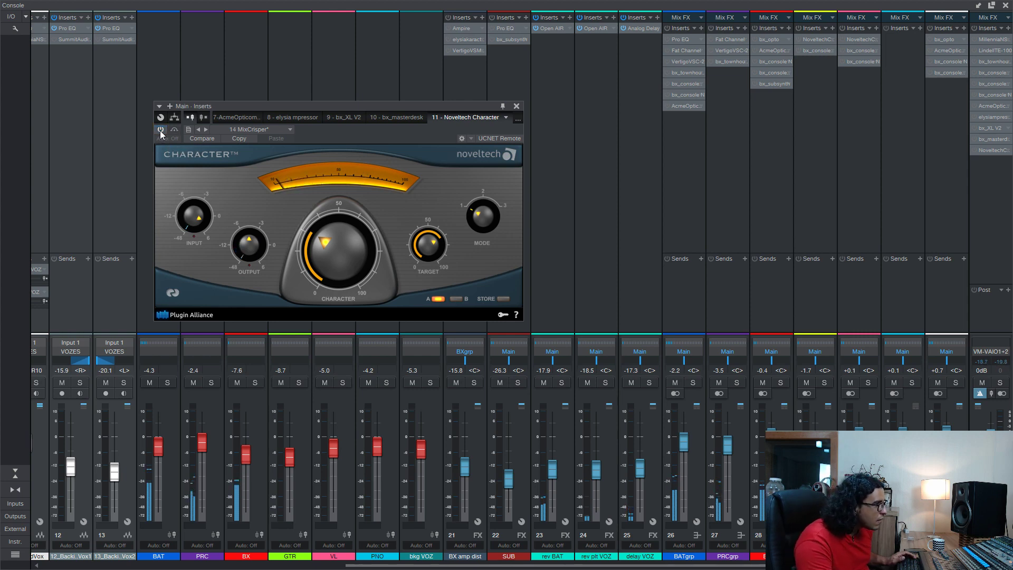
{"action": "left_click", "coordinate": [161, 130]}
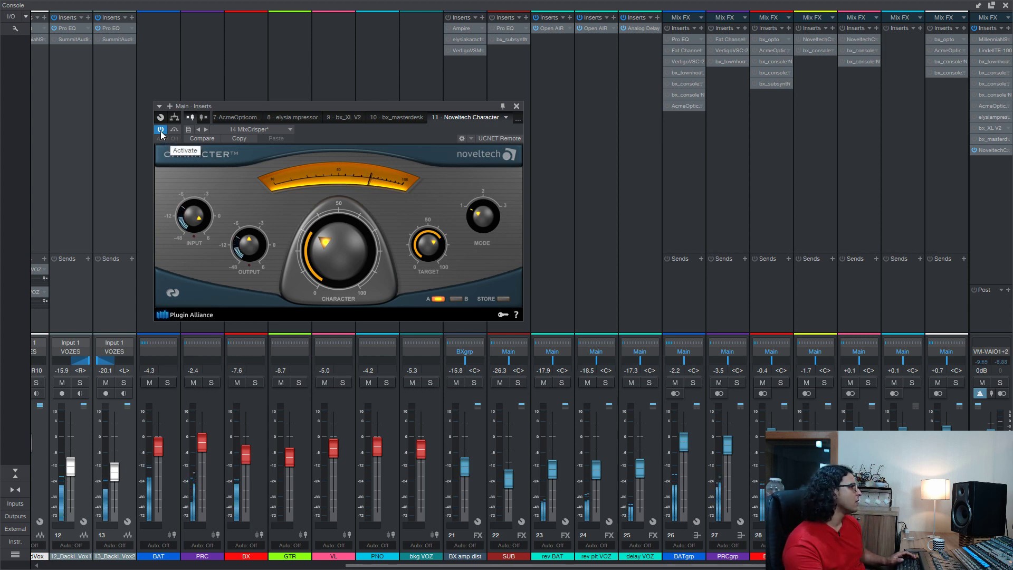
{"action": "left_click", "coordinate": [161, 130]}
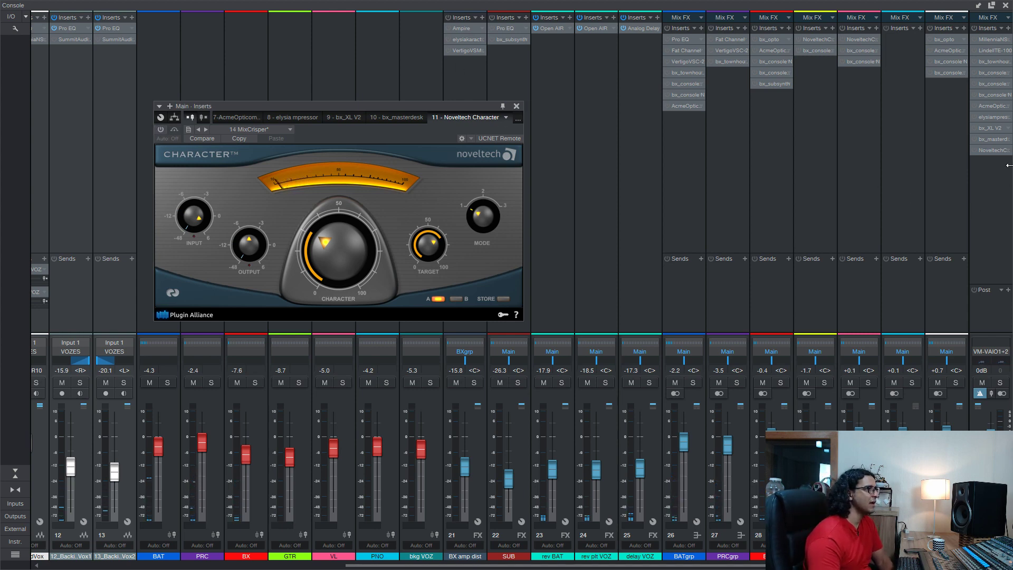
{"action": "left_click", "coordinate": [517, 106]}
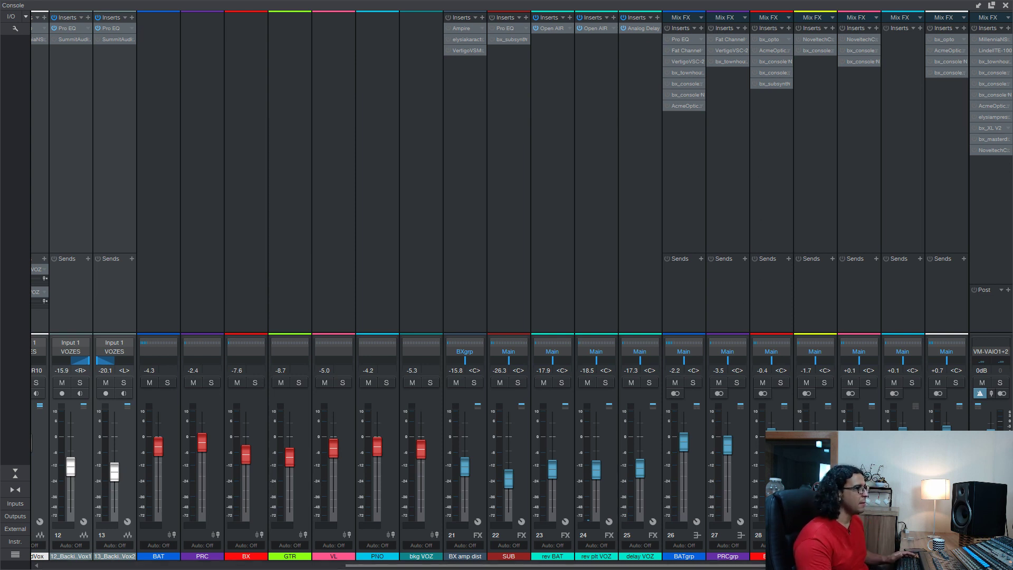
{"action": "key", "text": "alt+Tab"}
{"action": "key", "text": "Tab"}
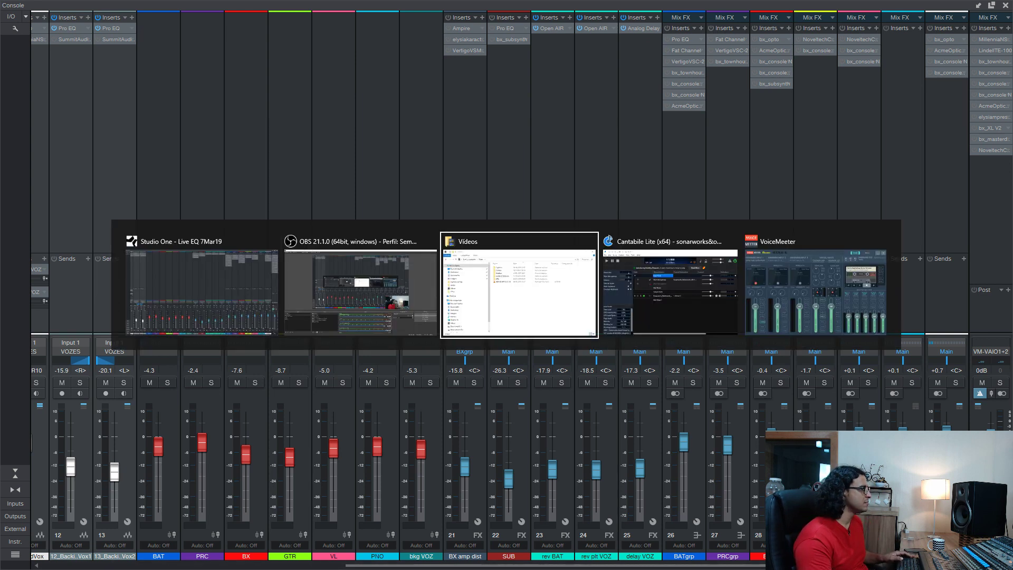
{"action": "key", "text": "Tab"}
{"action": "key", "text": "Tab"}
{"action": "key", "text": "Tab"}
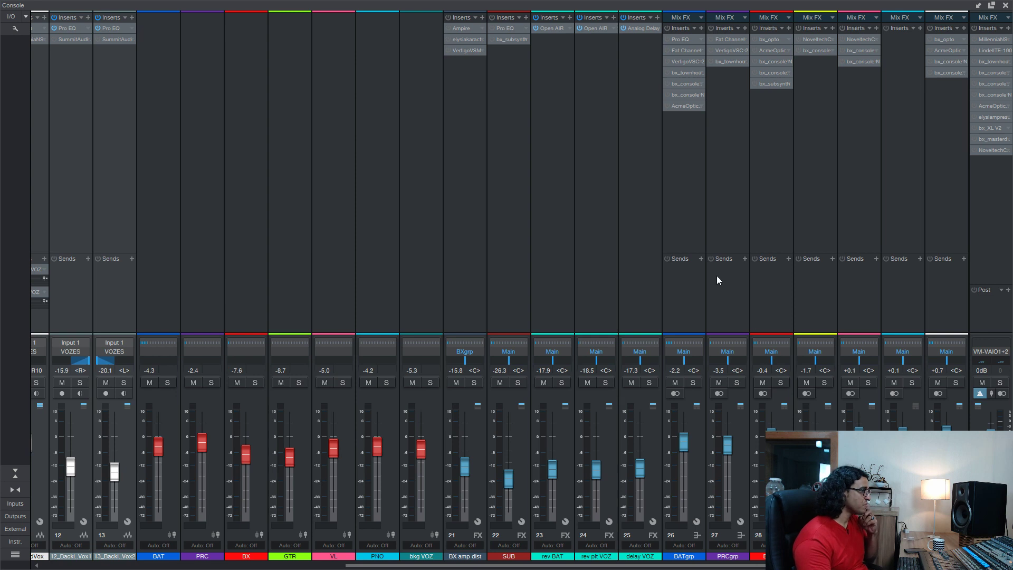
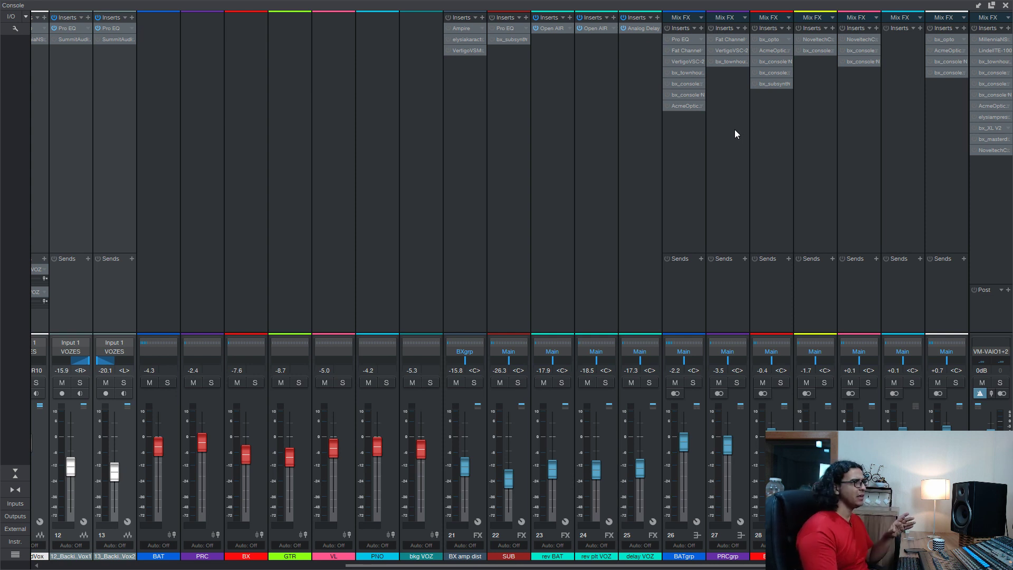
- Open BATgrp's Vertigo VSC-2 compressor, move its window toward the middle of the console, and solo the drum group
{"action": "double_click", "coordinate": [680, 62]}
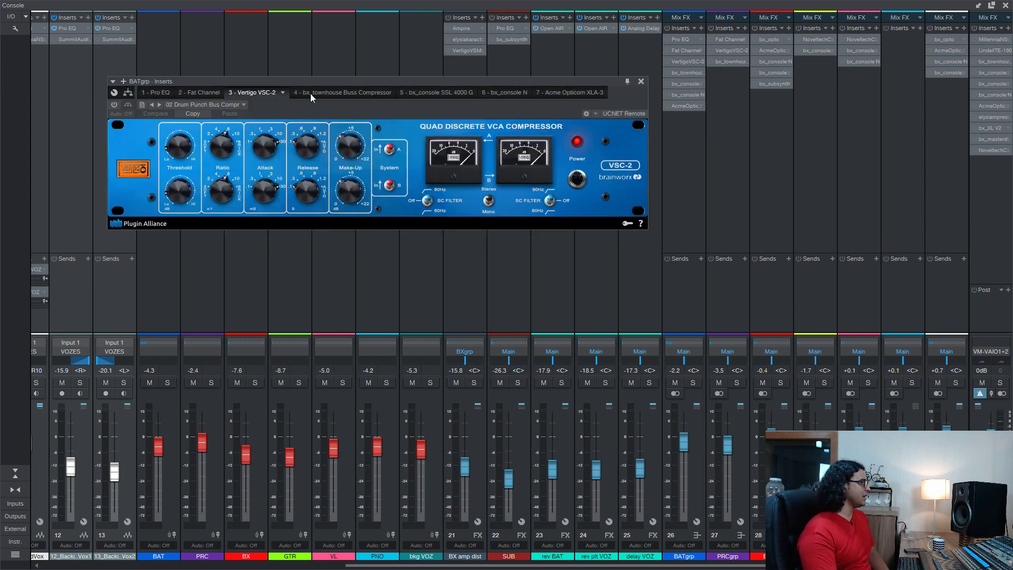
{"action": "left_click_drag", "start_coordinate": [308, 77], "coordinate": [435, 139]}
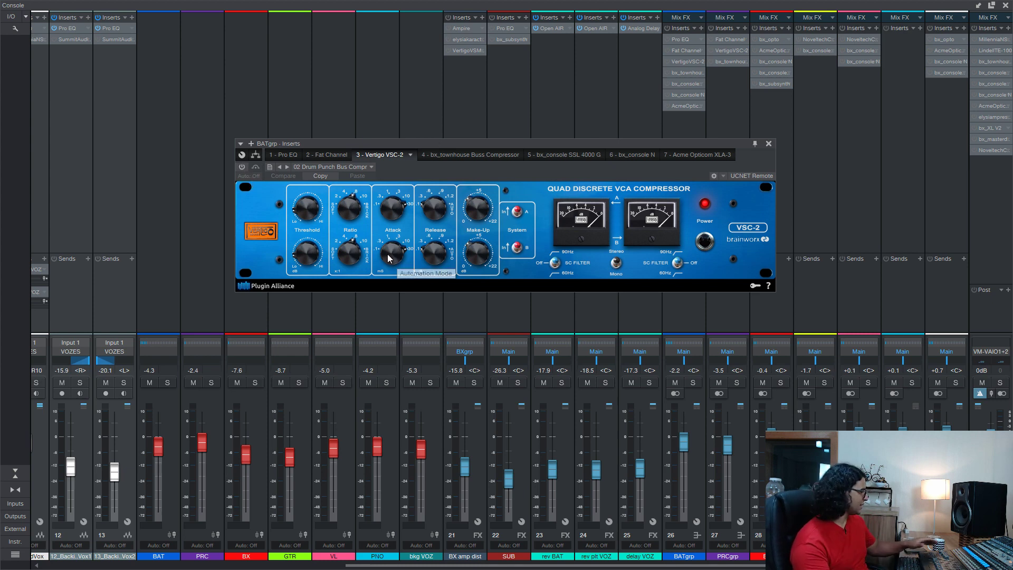
{"action": "key", "text": "s"}
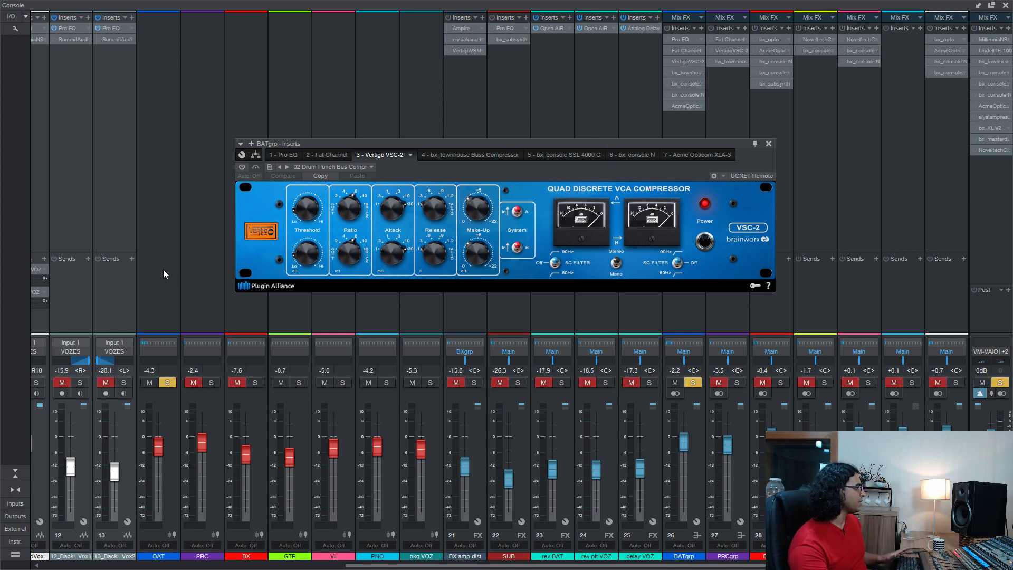
- Play the soloed drums, compare them with Vertigo VSC-2 active and bypassed, and leave the compressor bypassed
{"action": "key", "text": "space"}
{"action": "left_click", "coordinate": [241, 167]}
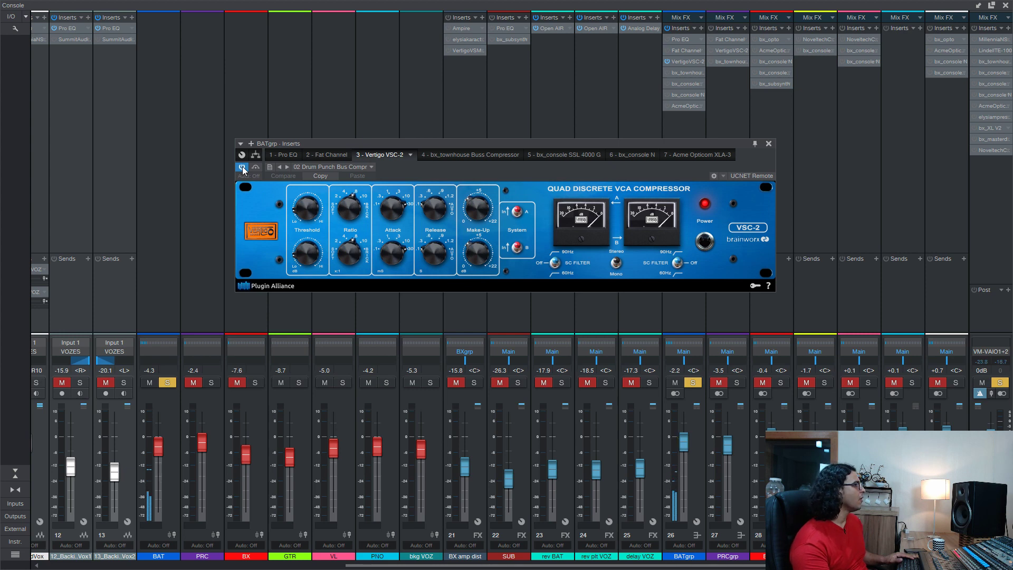
{"action": "left_click", "coordinate": [242, 167]}
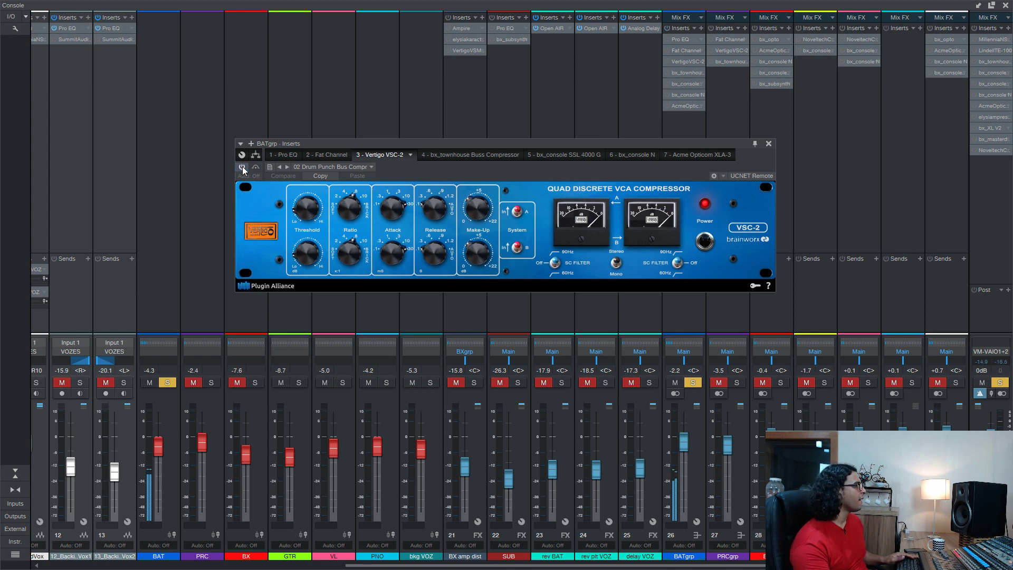
{"action": "left_click", "coordinate": [243, 167]}
{"action": "left_click", "coordinate": [242, 166]}
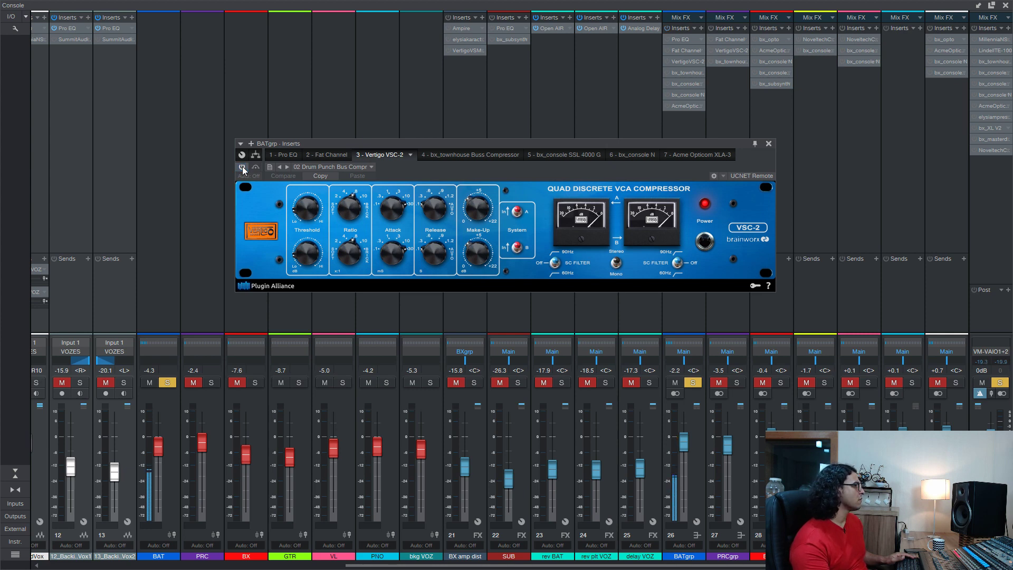
{"action": "left_click", "coordinate": [242, 166]}
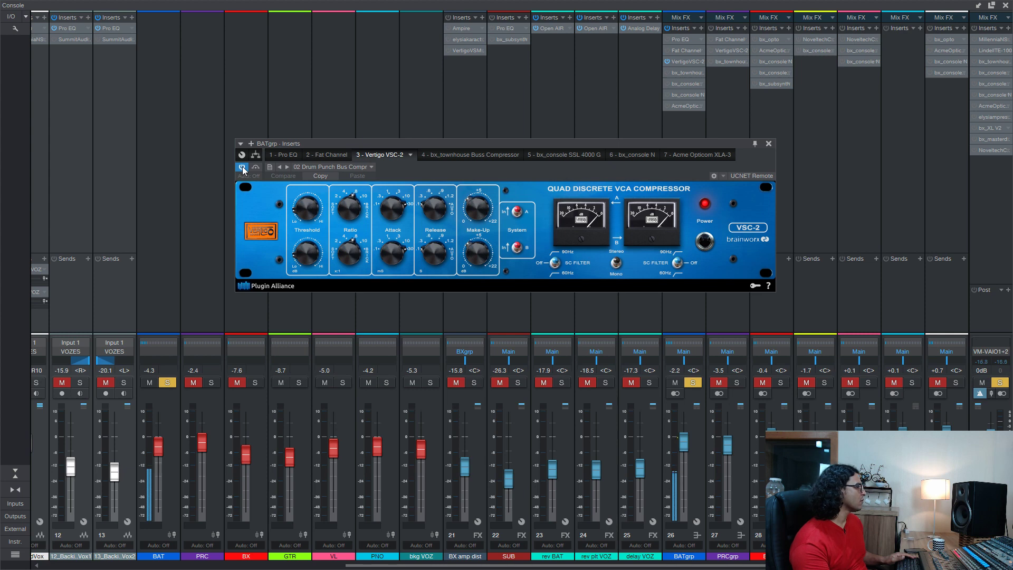
{"action": "left_click", "coordinate": [242, 167]}
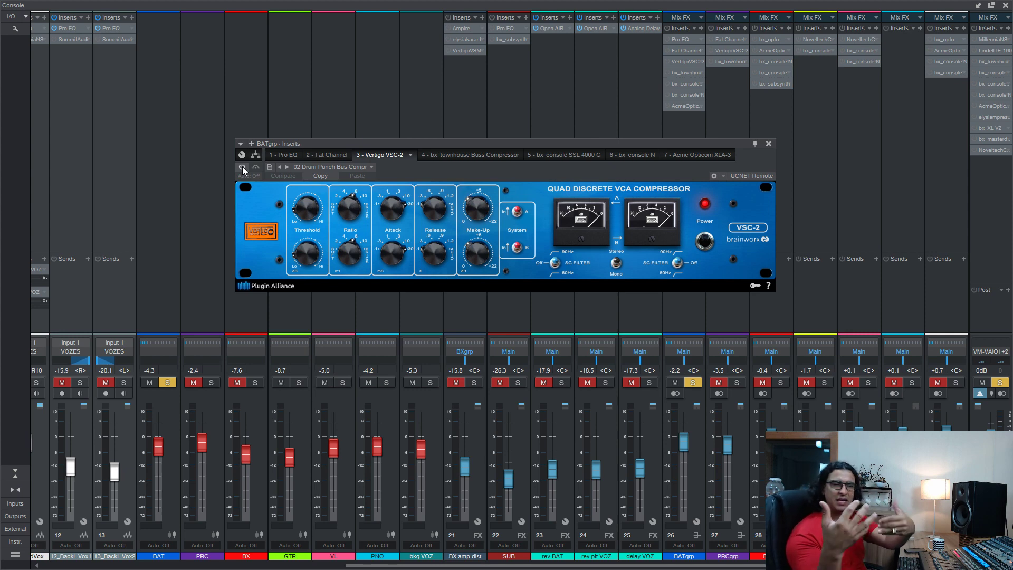
- Adjust a Threshold on Vertigo VSC-2 and replay the soloed drums, comparing them with the compressor bypassed and active
{"action": "left_click", "coordinate": [306, 213]}
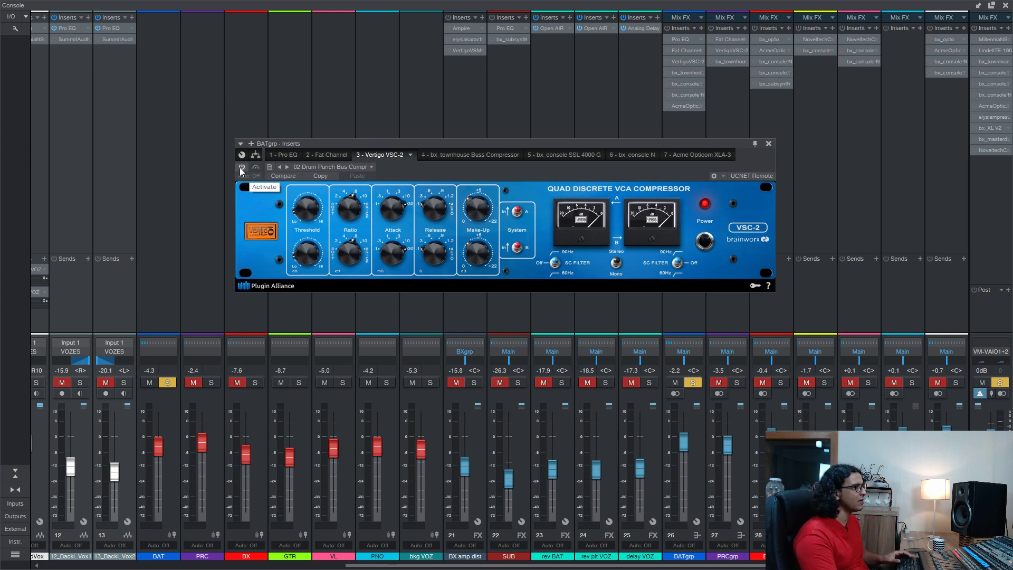
{"action": "key", "text": "space"}
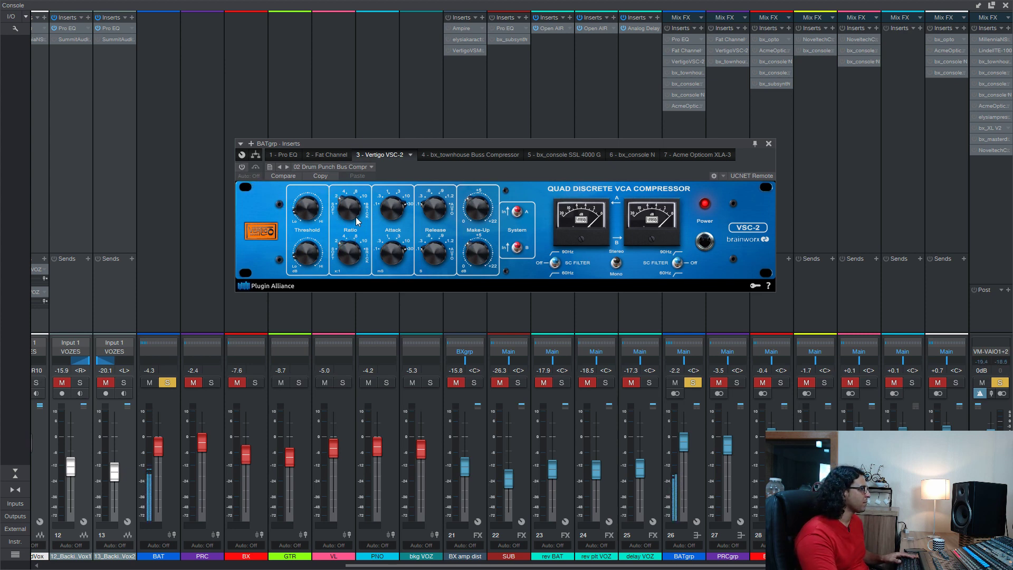
{"action": "left_click", "coordinate": [242, 167]}
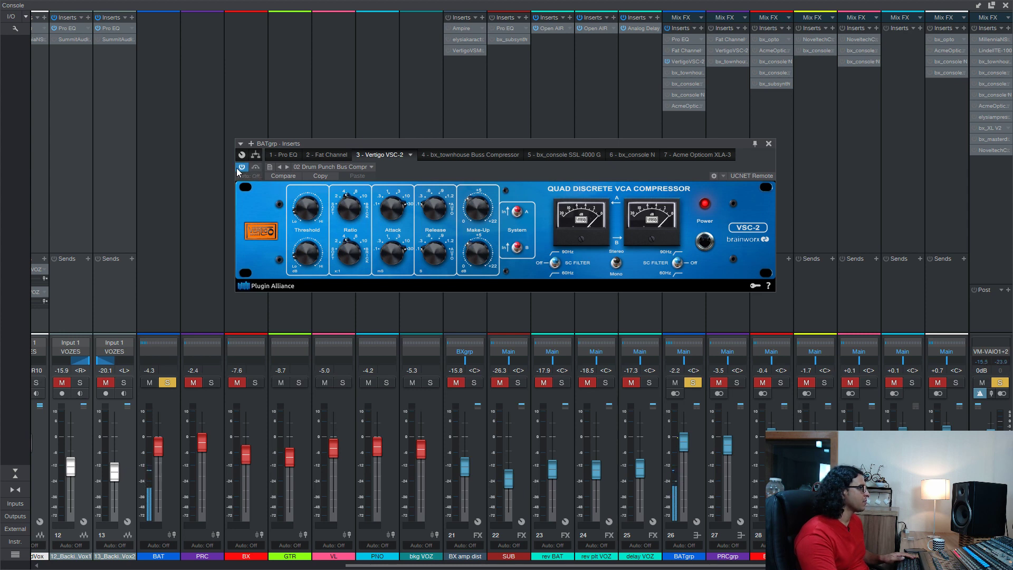
{"action": "left_click", "coordinate": [238, 168]}
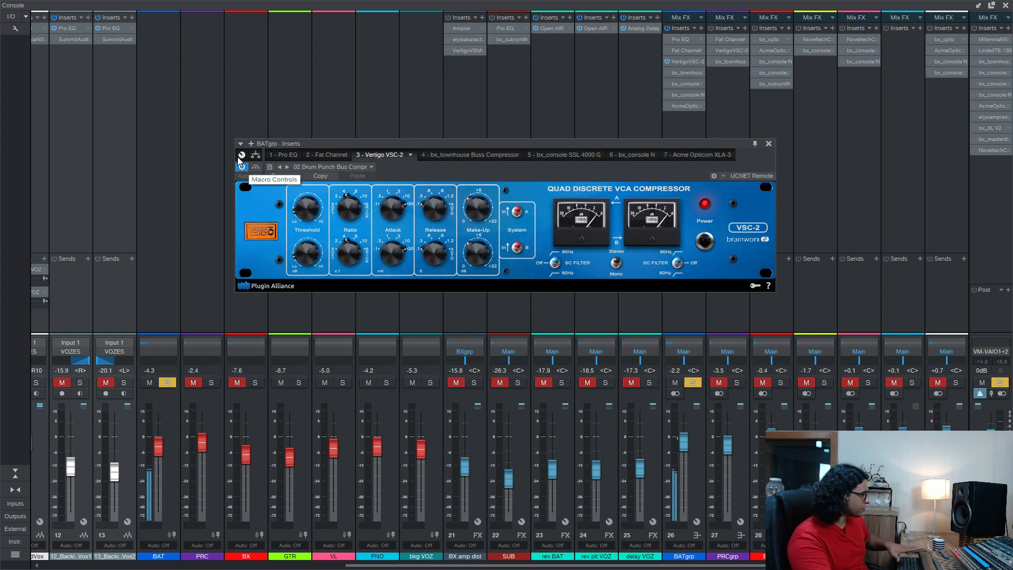
- Add the bass to the soloed drums, compare both with Vertigo VSC-2 active and bypassed, and leave it bypassed
{"action": "key", "text": "s"}
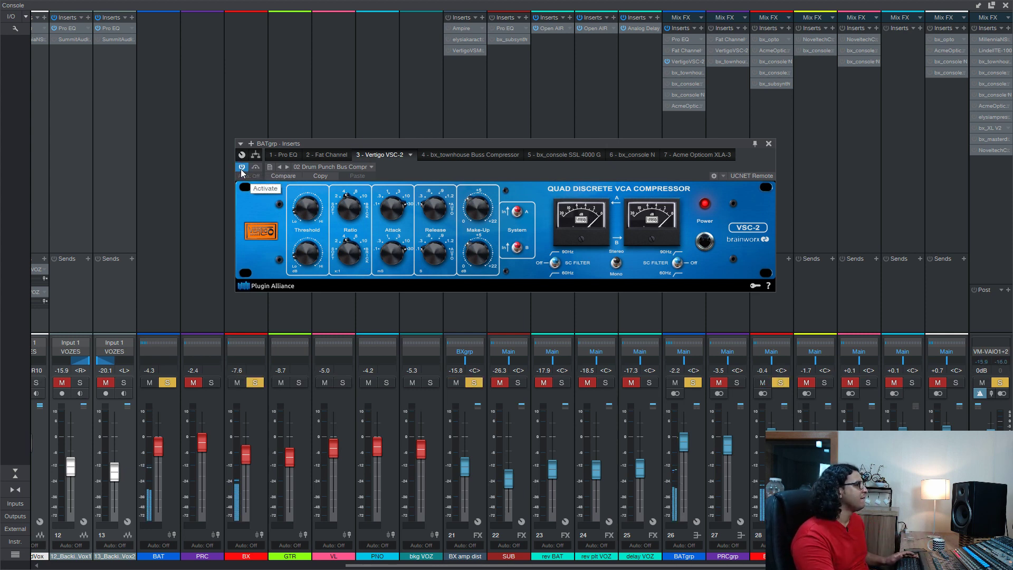
{"action": "left_click", "coordinate": [242, 167]}
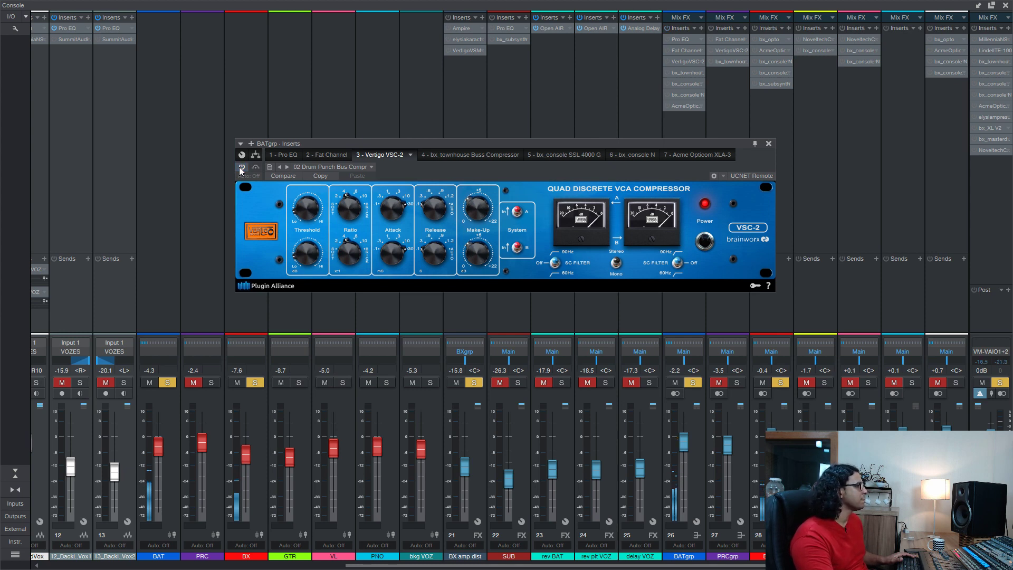
{"action": "left_click", "coordinate": [240, 167]}
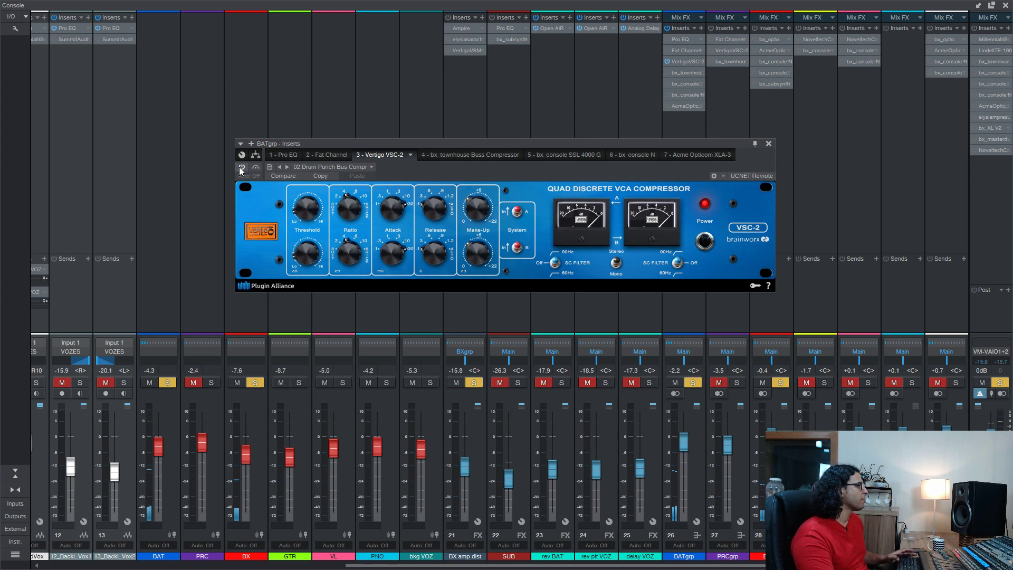
{"action": "left_click", "coordinate": [241, 167]}
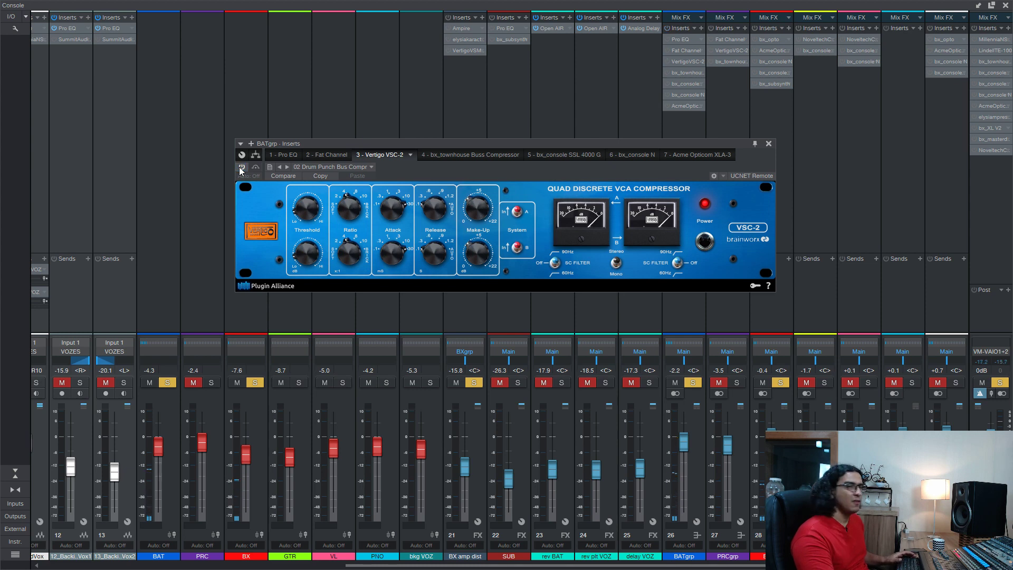
- Switch to BATgrp's bx_townhouse Buss Compressor, move its window further left, and touch up its ratio
{"action": "left_click", "coordinate": [440, 156]}
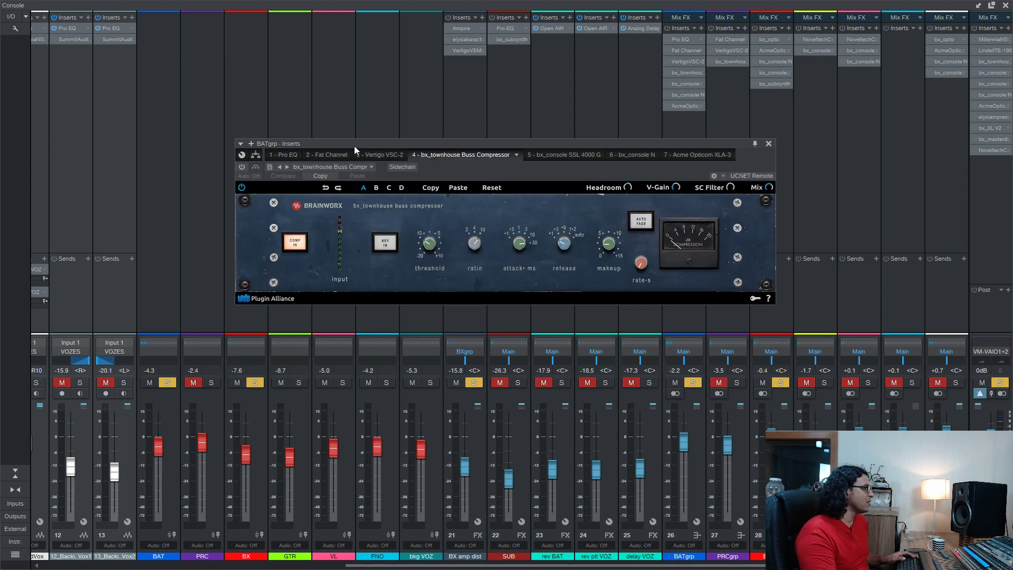
{"action": "left_click_drag", "start_coordinate": [354, 146], "coordinate": [265, 141]}
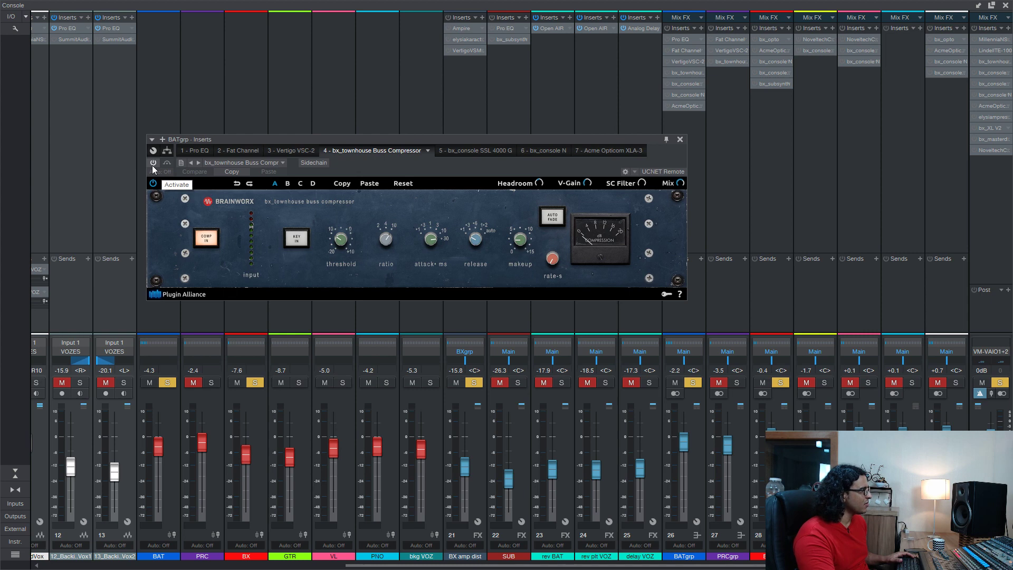
{"action": "left_click", "coordinate": [381, 247]}
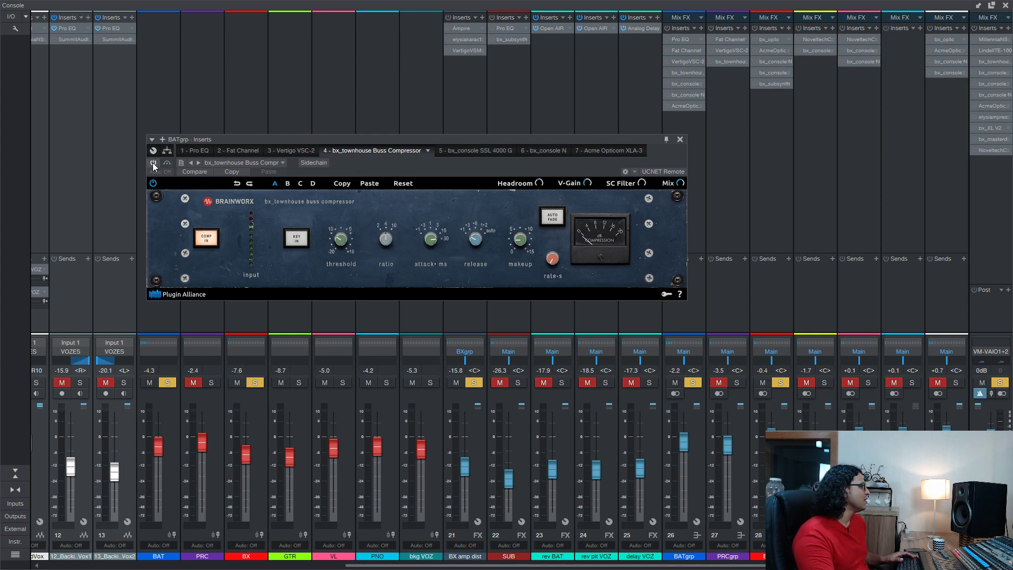
- Play the soloed drums and compare them with bx_townhouse Buss Compressor bypassed and active
{"action": "key", "text": "space"}
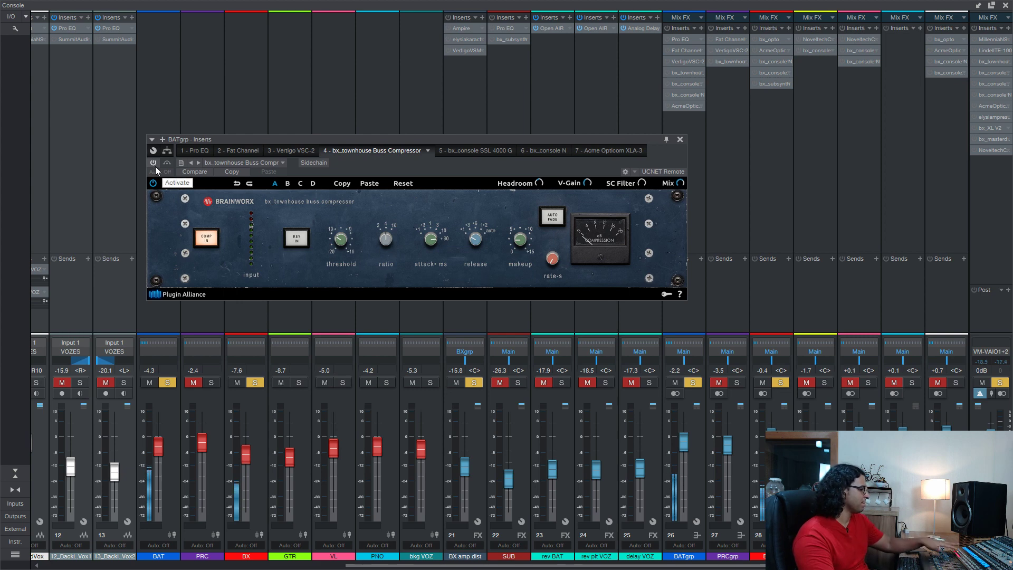
{"action": "left_click", "coordinate": [153, 164]}
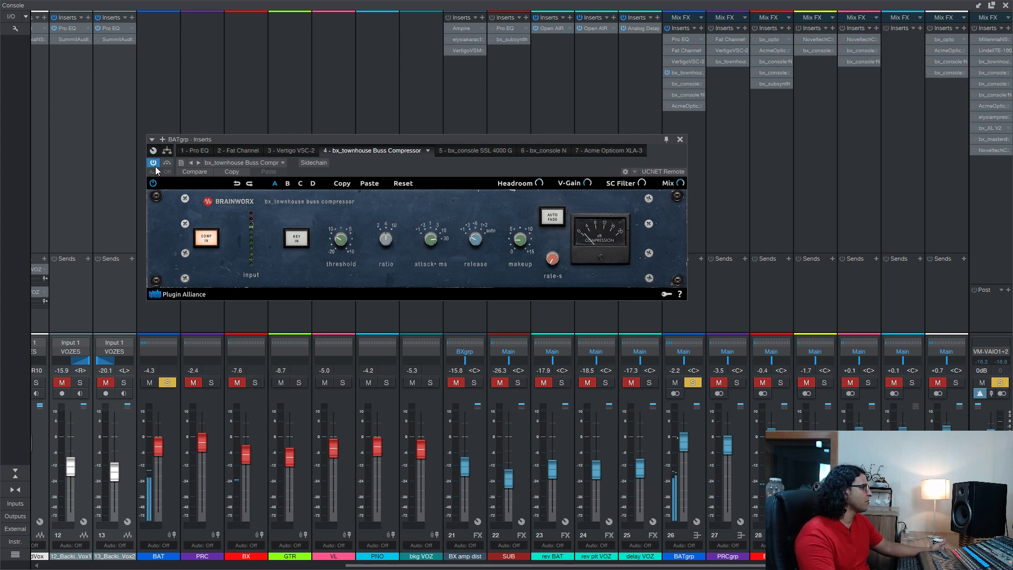
{"action": "mouse_move", "coordinate": [527, 241]}
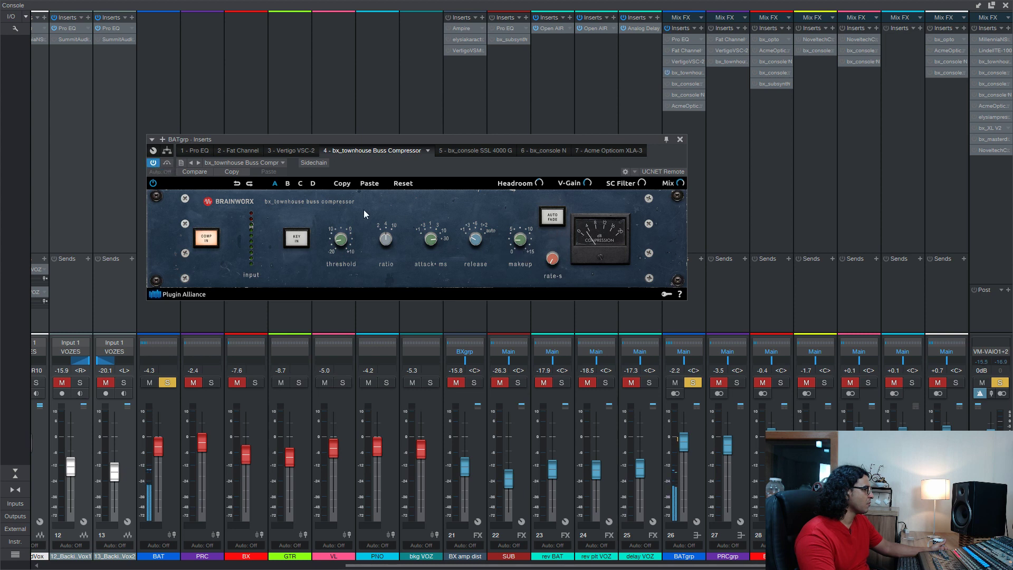
{"action": "left_click", "coordinate": [153, 164]}
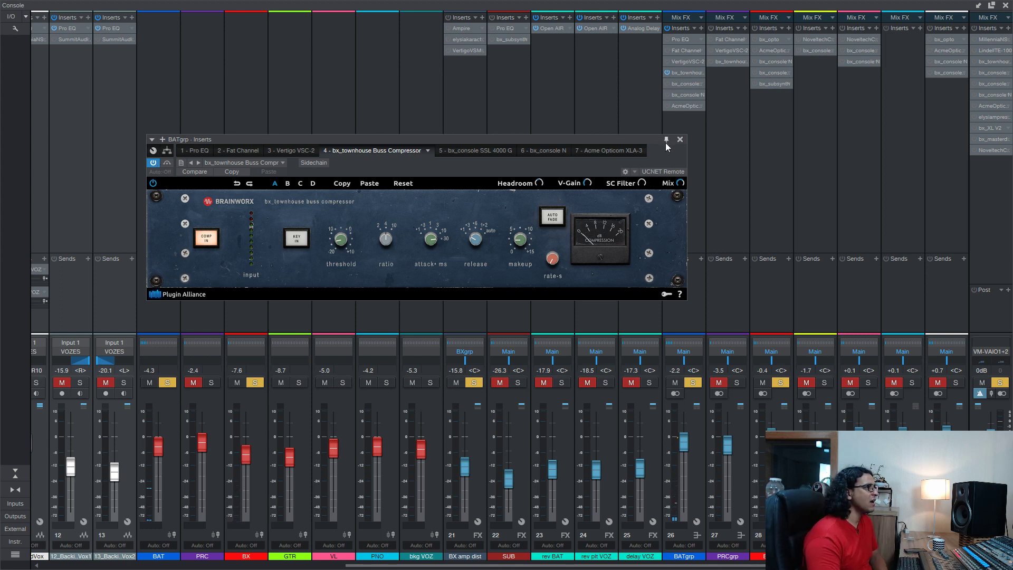
- Pin and lower the bx_townhouse window, open BATgrp's Vertigo VSC-2, and place it above for a side-by-side comparison
{"action": "left_click_drag", "start_coordinate": [650, 138], "coordinate": [576, 265]}
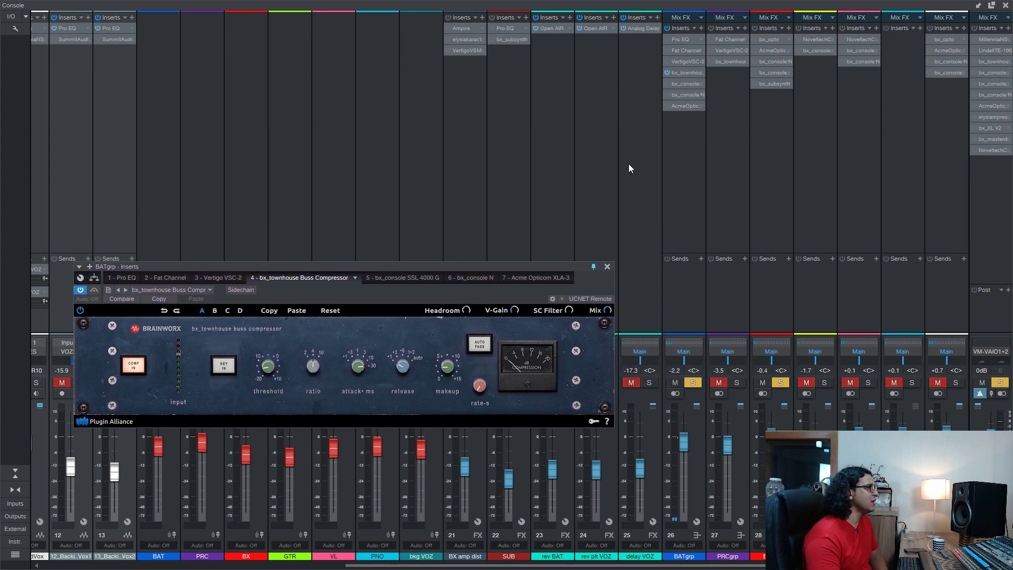
{"action": "left_click", "coordinate": [680, 63]}
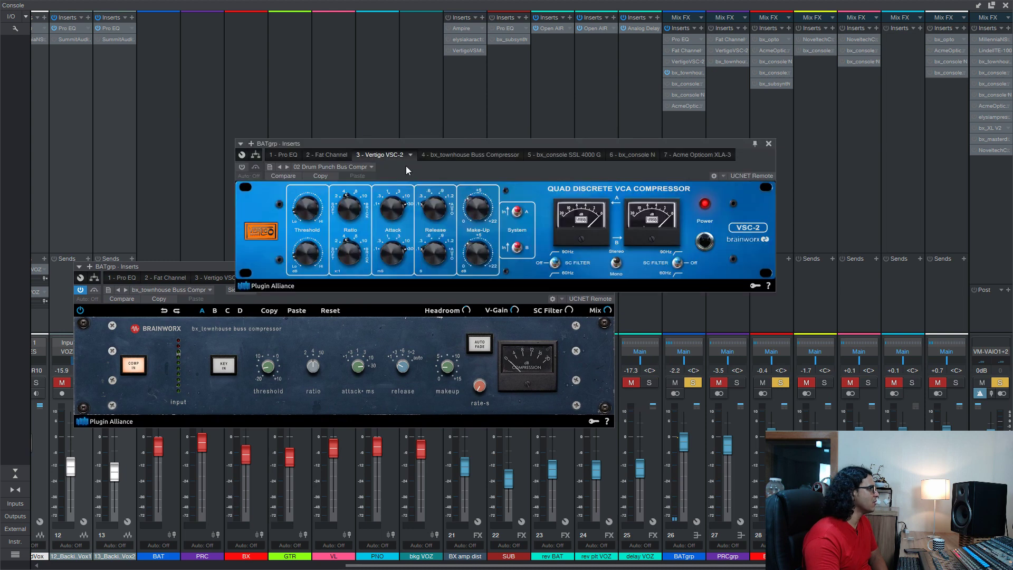
{"action": "left_click_drag", "start_coordinate": [382, 142], "coordinate": [224, 94]}
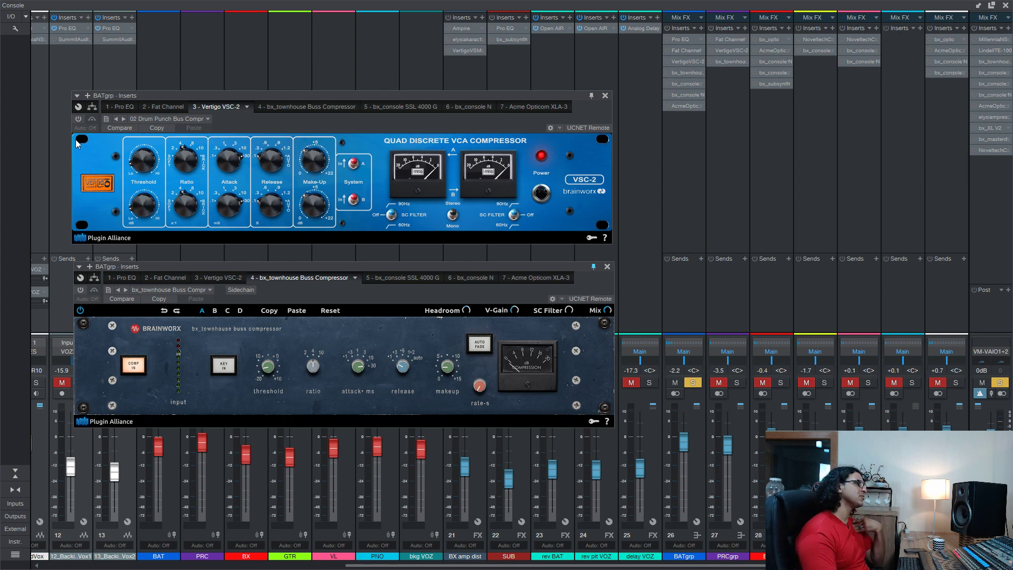
- Play the soloed drums and compare Vertigo VSC-2 and bx_townhouse by activating and bypassing each one in turn
{"action": "key", "text": "space"}
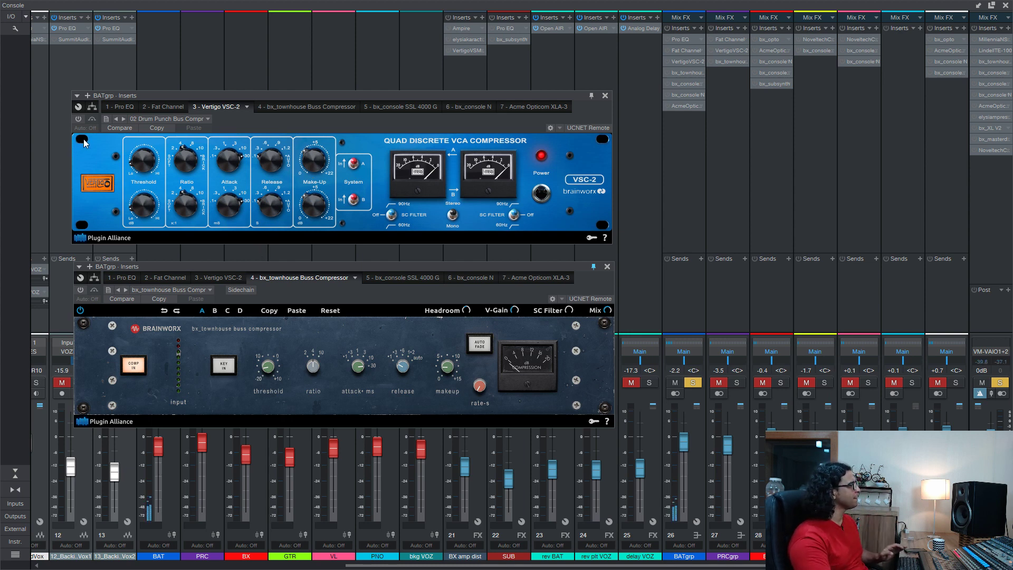
{"action": "left_click", "coordinate": [79, 120]}
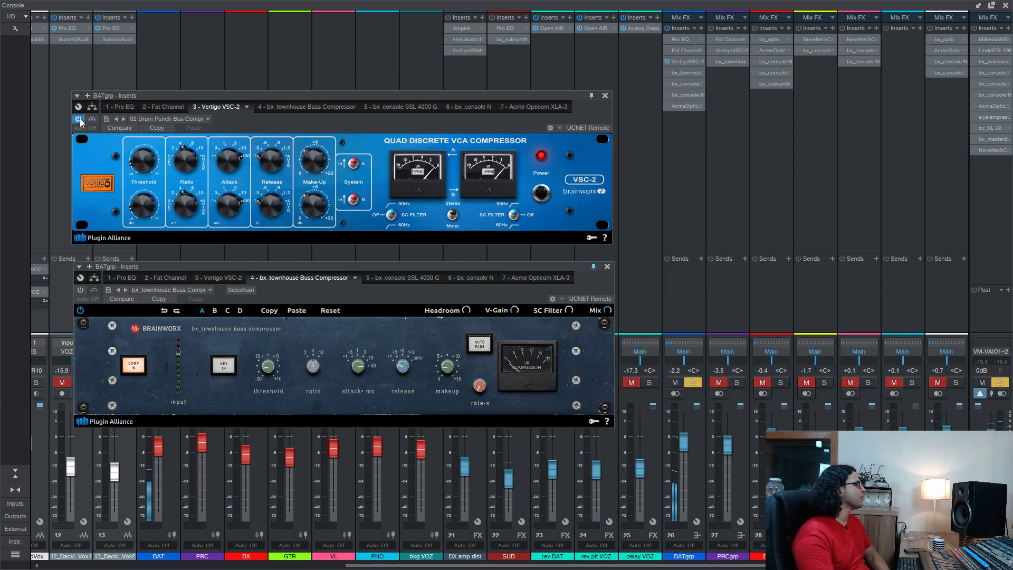
{"action": "left_click", "coordinate": [79, 121]}
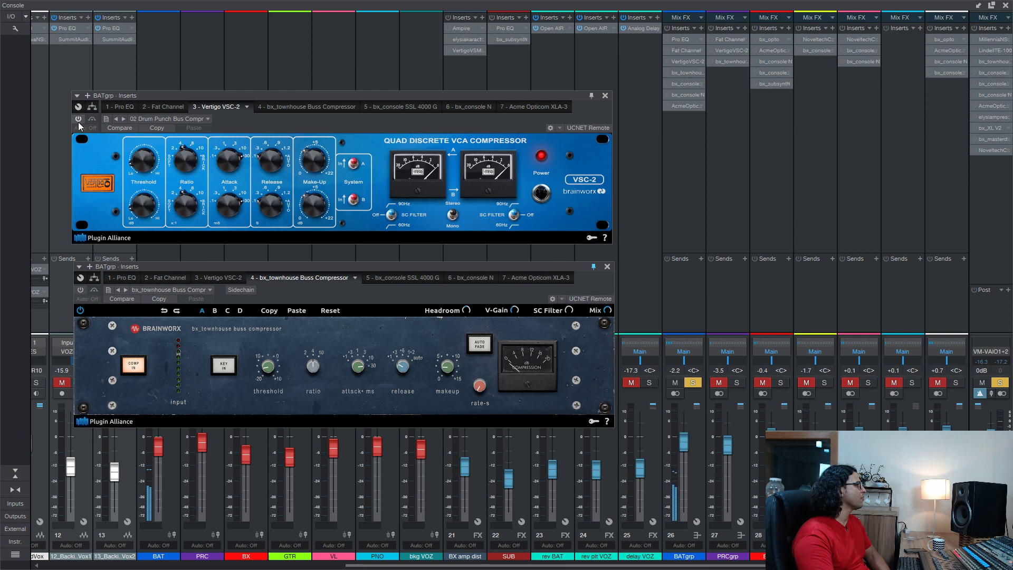
{"action": "left_click", "coordinate": [80, 291]}
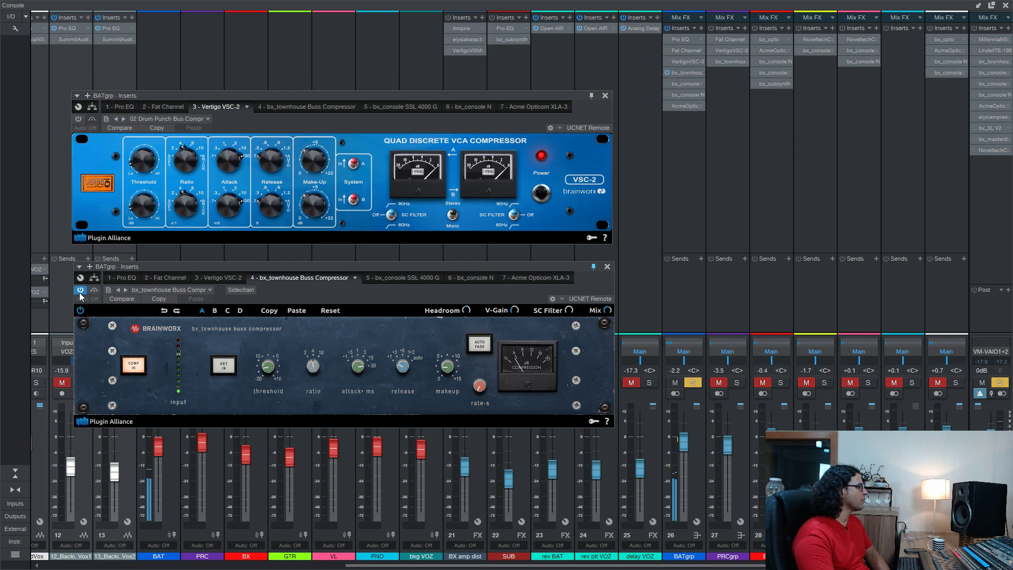
{"action": "left_click", "coordinate": [79, 290]}
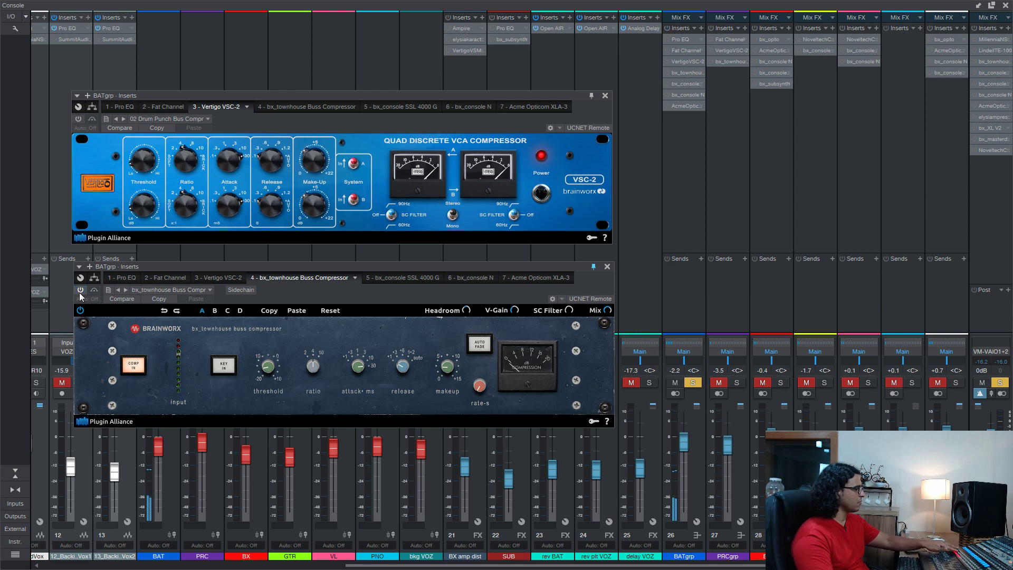
- Compare Vertigo VSC-2 and bx_townhouse again with the bass added to the soloed drums, and leave both bypassed
{"action": "left_click", "coordinate": [78, 127]}
{"action": "left_click", "coordinate": [77, 127]}
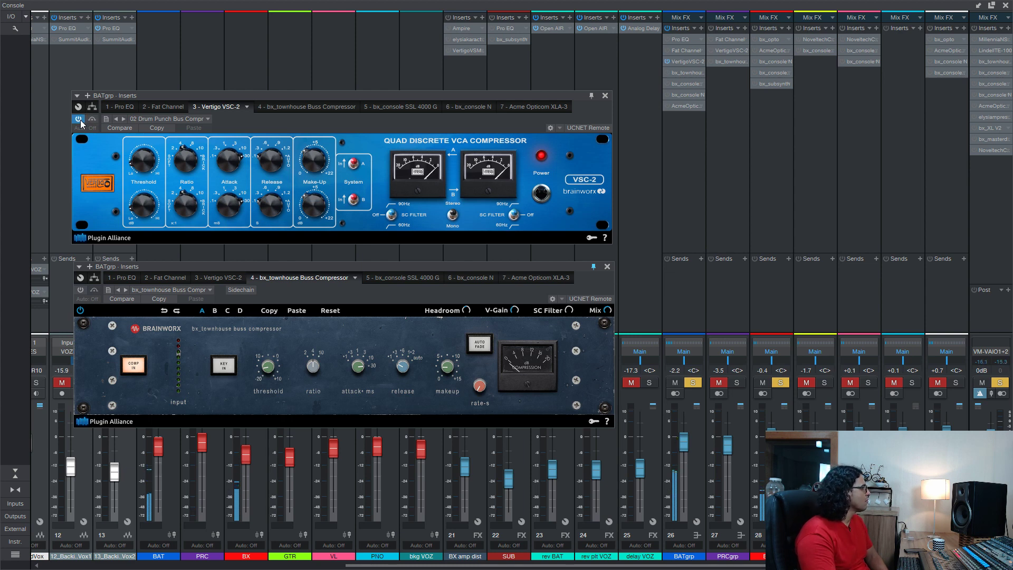
{"action": "left_click", "coordinate": [80, 291]}
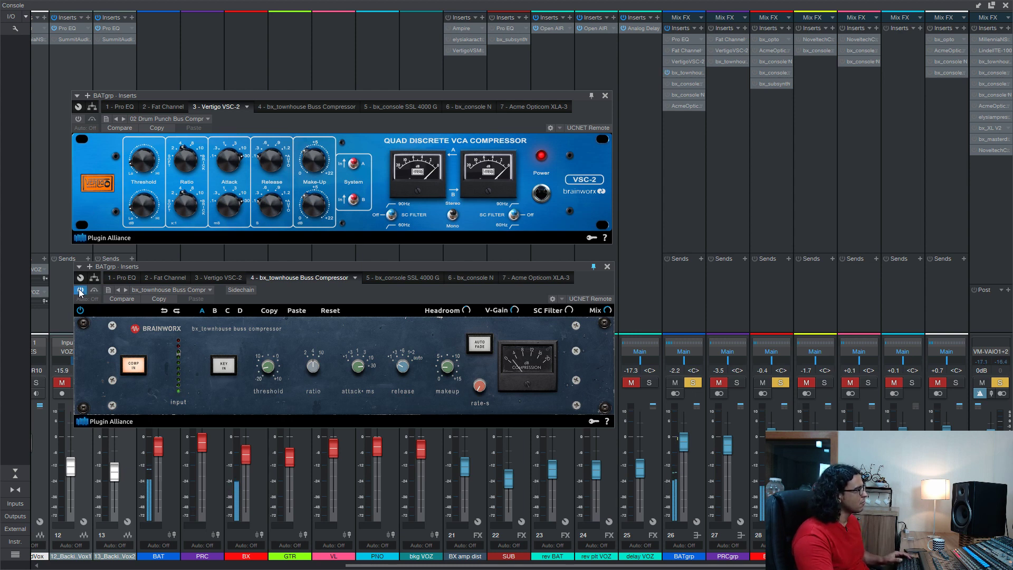
{"action": "left_click", "coordinate": [80, 291]}
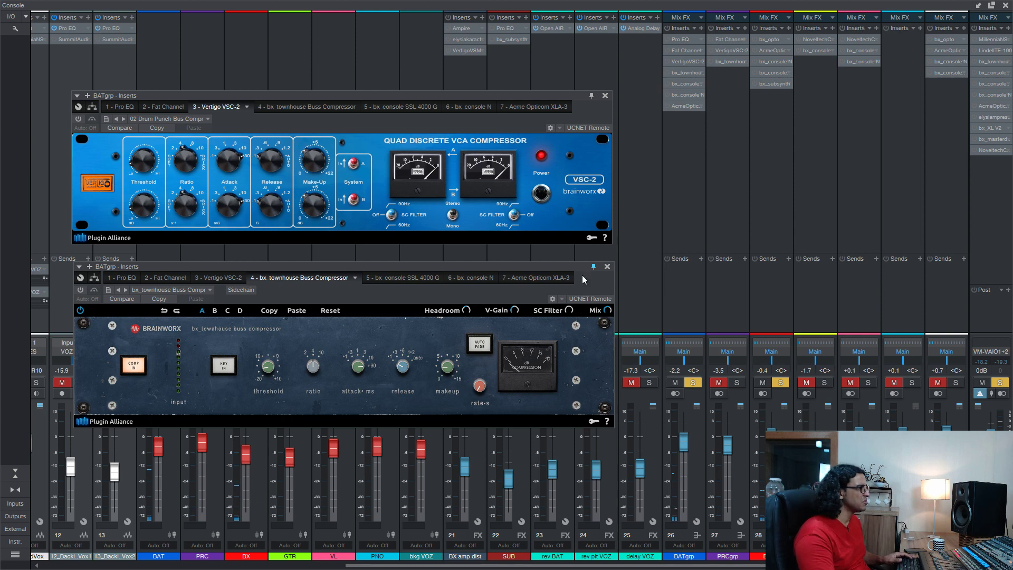
- Close bx_townhouse, switch the Vertigo window to BATgrp's bx_console SSL 4000 G, move it up, and toggle the LMF /3 switch
{"action": "left_click", "coordinate": [607, 267]}
{"action": "left_click", "coordinate": [389, 109]}
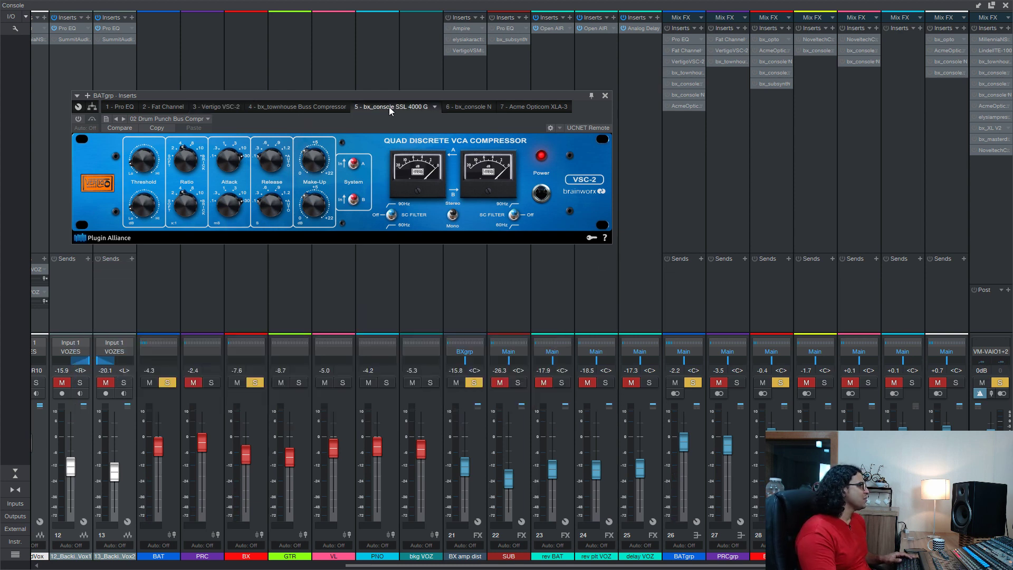
{"action": "left_click_drag", "start_coordinate": [357, 94], "coordinate": [369, 39]}
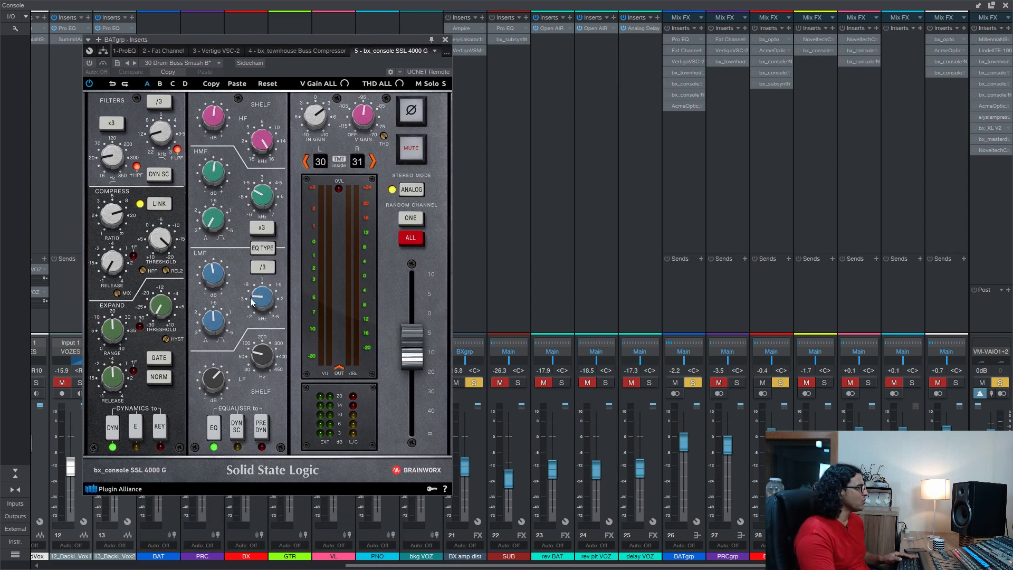
{"action": "left_click", "coordinate": [257, 269]}
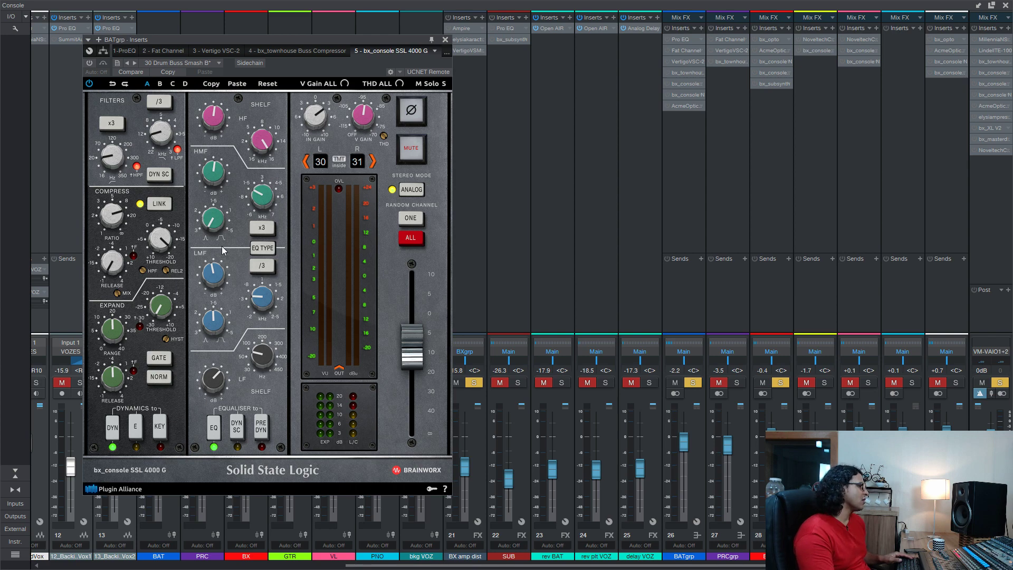
- Compare the drums alone and with bass with bx_console SSL 4000 G active and bypassed, and leave it bypassed
{"action": "left_click", "coordinate": [88, 62]}
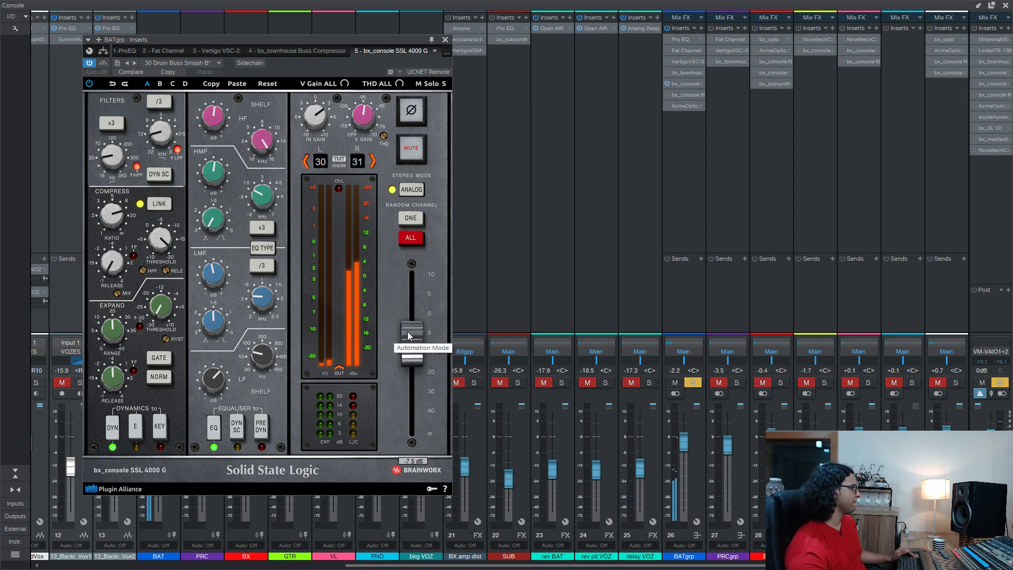
{"action": "left_click", "coordinate": [87, 63]}
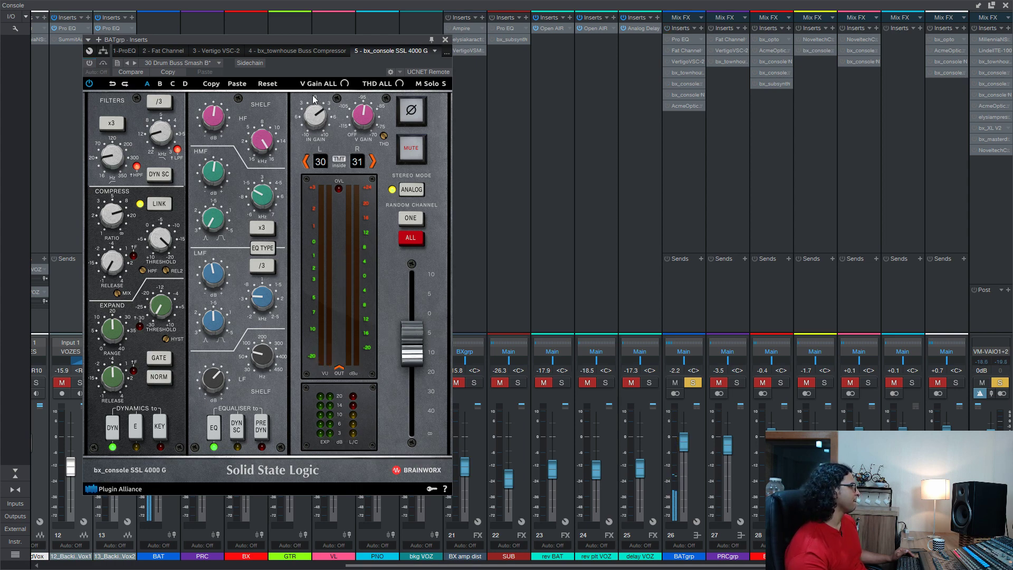
{"action": "left_click", "coordinate": [88, 62]}
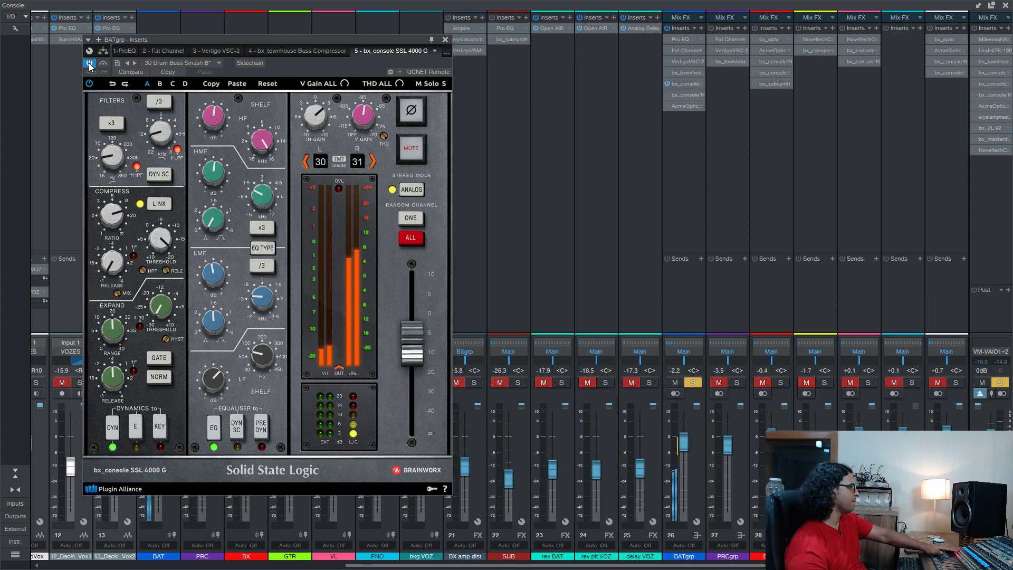
{"action": "left_click", "coordinate": [88, 62]}
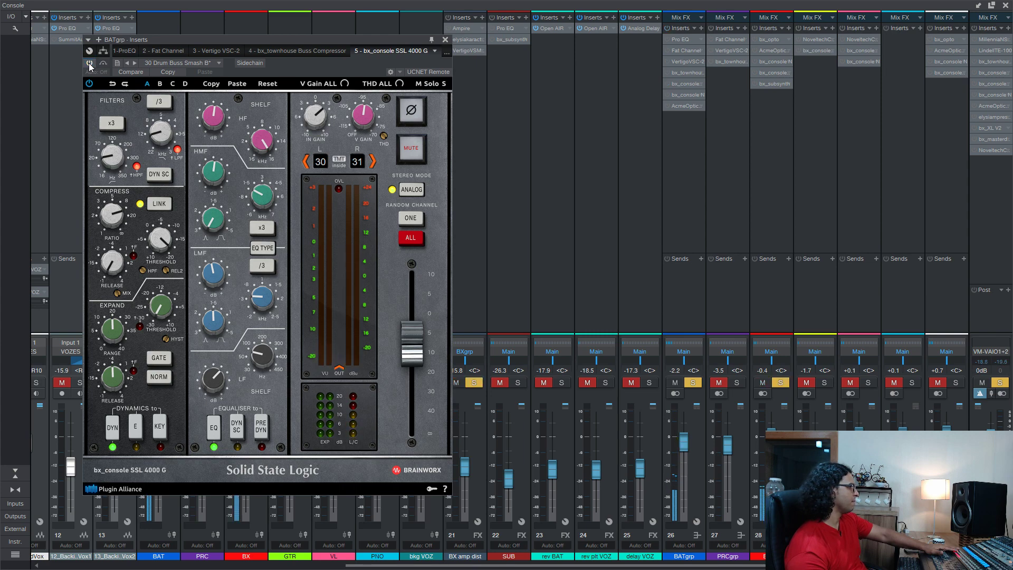
{"action": "left_click", "coordinate": [89, 62]}
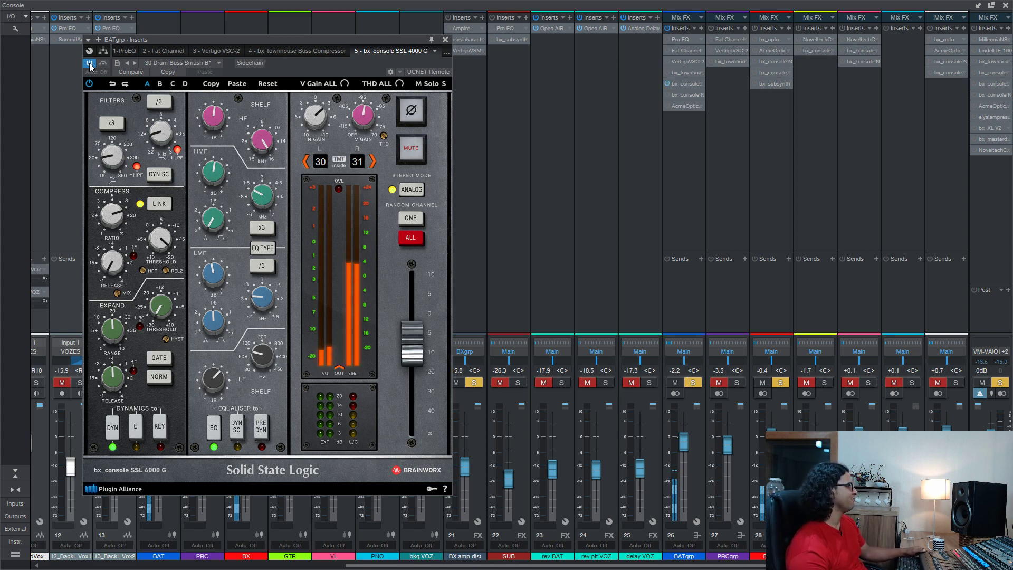
{"action": "left_click", "coordinate": [90, 62]}
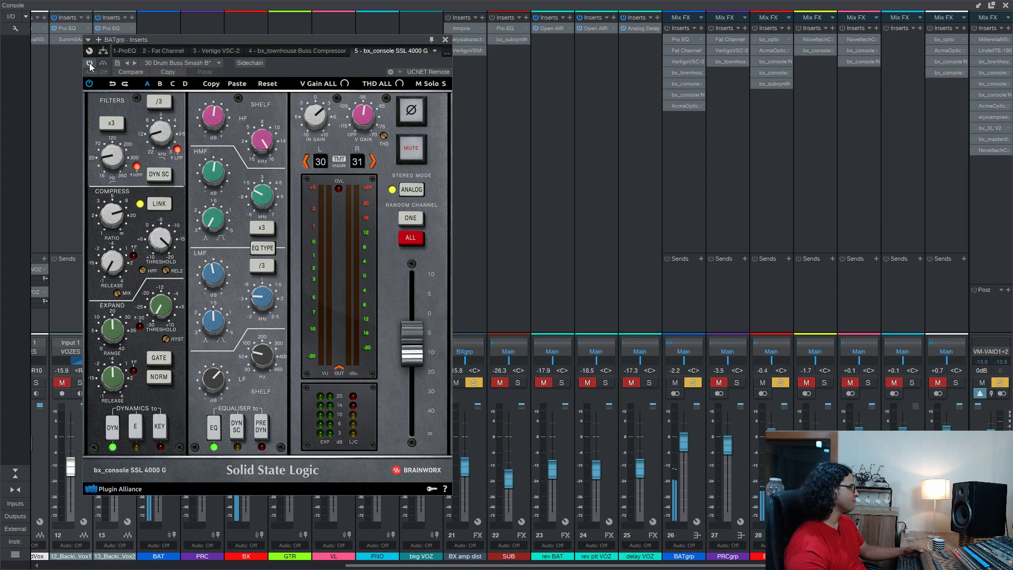
- Activate and bypass bx_console SSL 4000 G once more, and arrange it beside BATgrp's bx_console N in a second window
{"action": "left_click", "coordinate": [89, 62]}
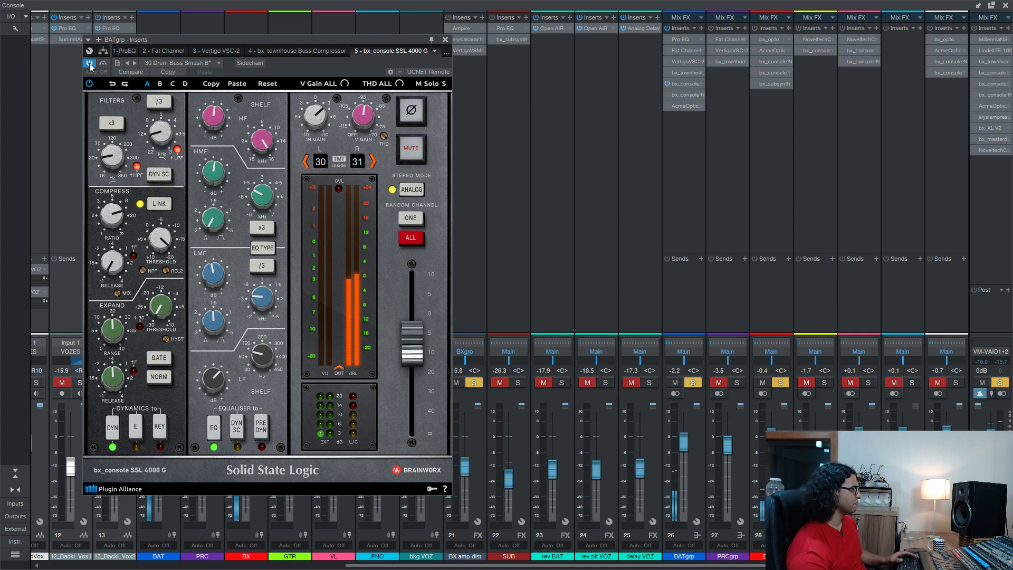
{"action": "left_click", "coordinate": [90, 62]}
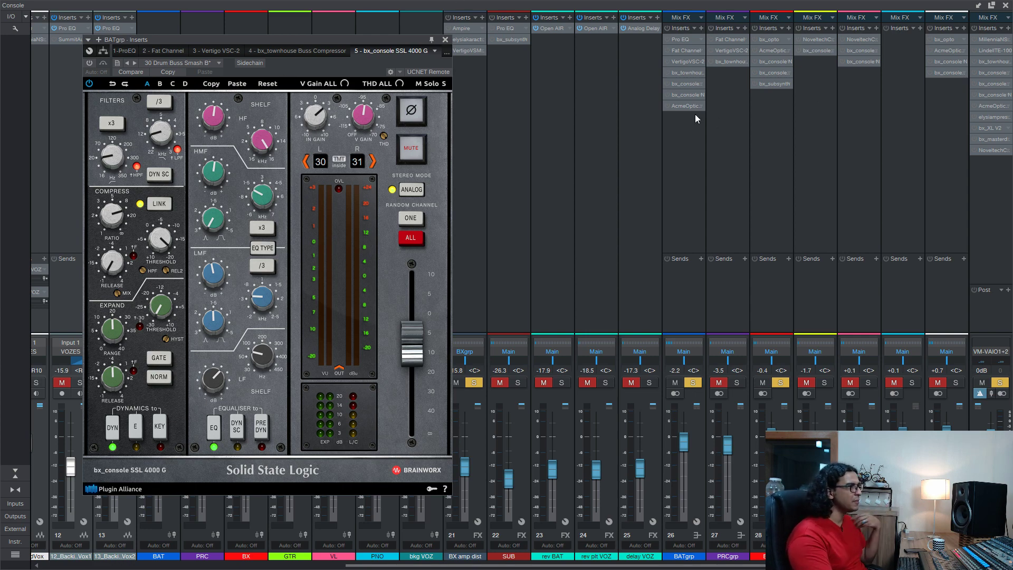
{"action": "left_click", "coordinate": [679, 96]}
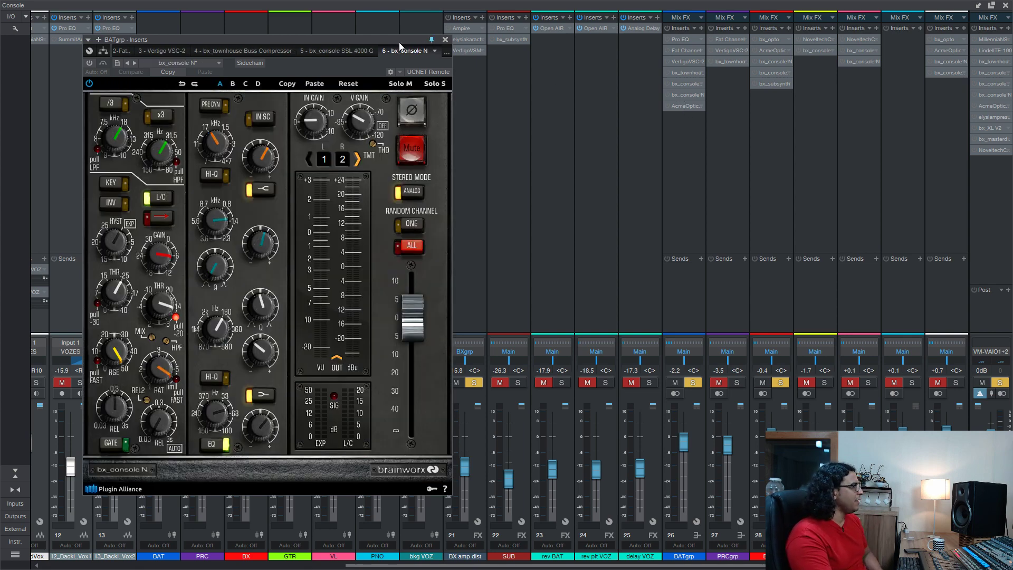
{"action": "left_click_drag", "start_coordinate": [398, 42], "coordinate": [598, 13]}
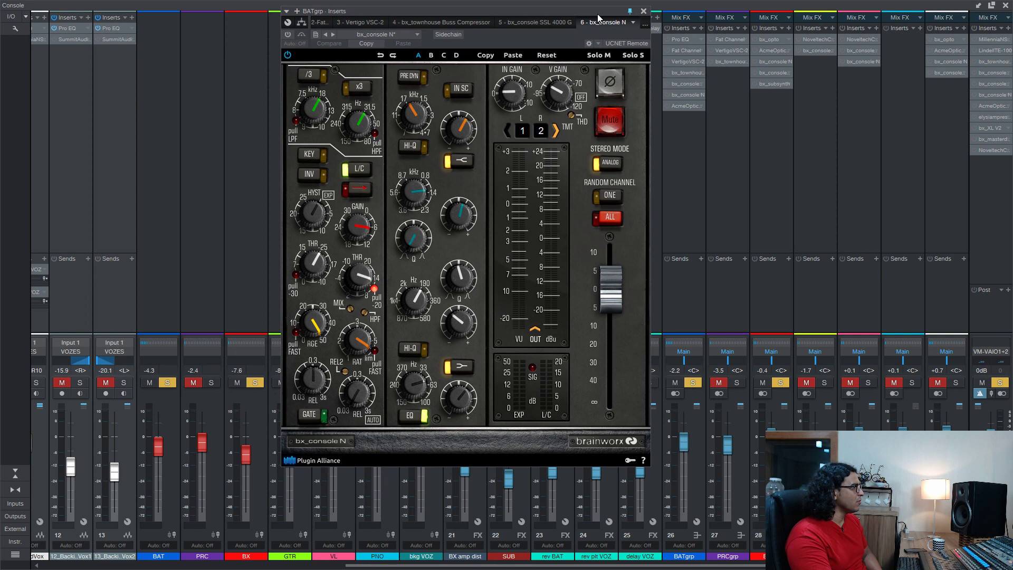
{"action": "left_click", "coordinate": [688, 83]}
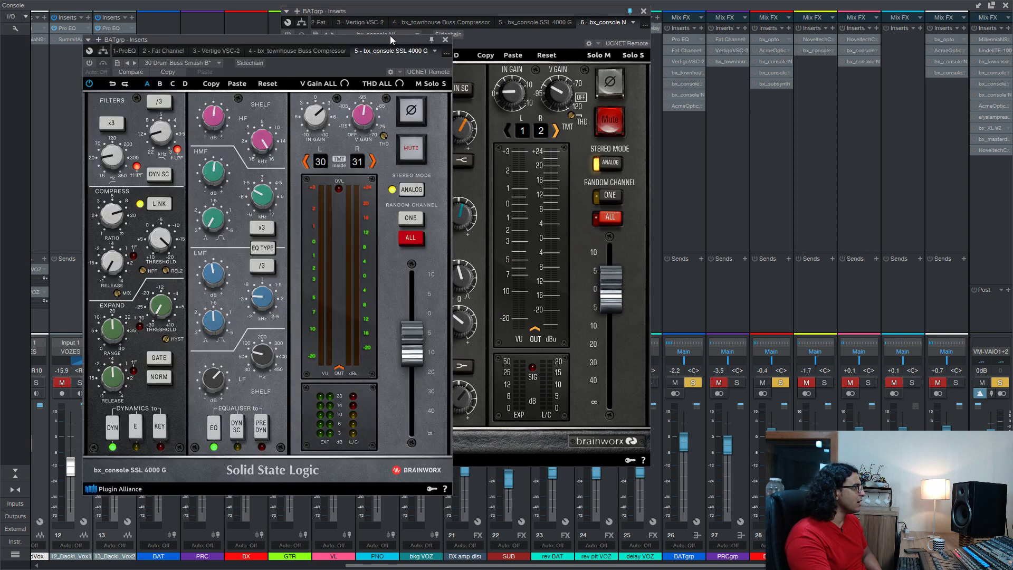
{"action": "left_click_drag", "start_coordinate": [370, 34], "coordinate": [292, 22]}
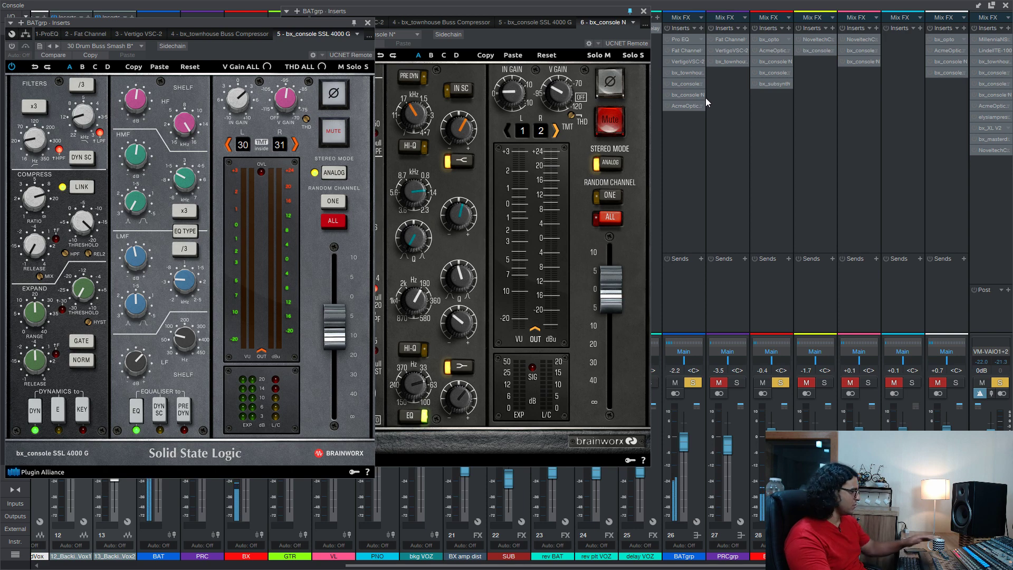
- Compare bx_console SSL 4000 G and bx_console N on the soloed drums by activating and bypassing each in turn
{"action": "left_click", "coordinate": [667, 84]}
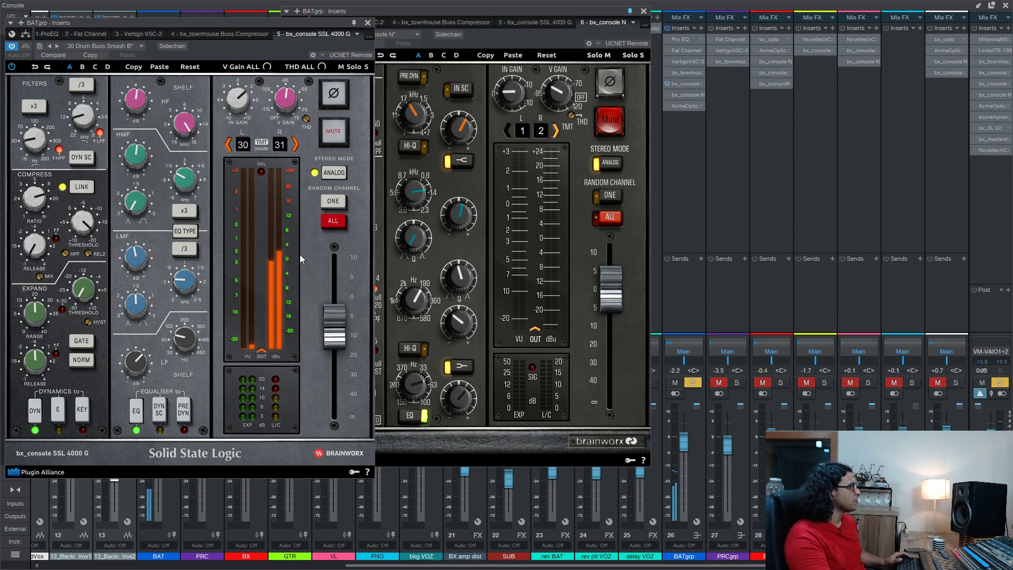
{"action": "left_click", "coordinate": [668, 83]}
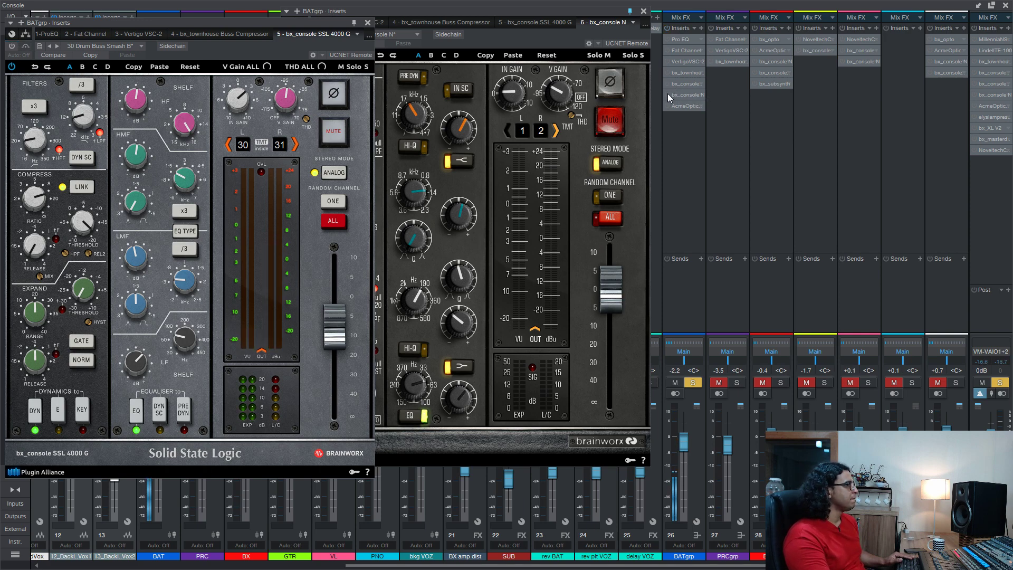
{"action": "left_click", "coordinate": [667, 94]}
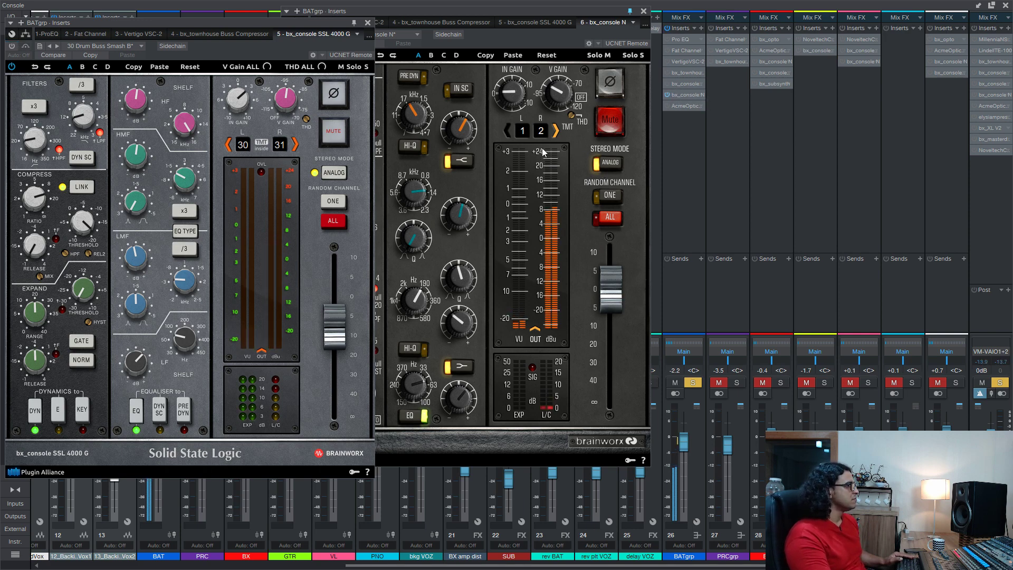
{"action": "left_click", "coordinate": [667, 96]}
{"action": "left_click", "coordinate": [667, 84]}
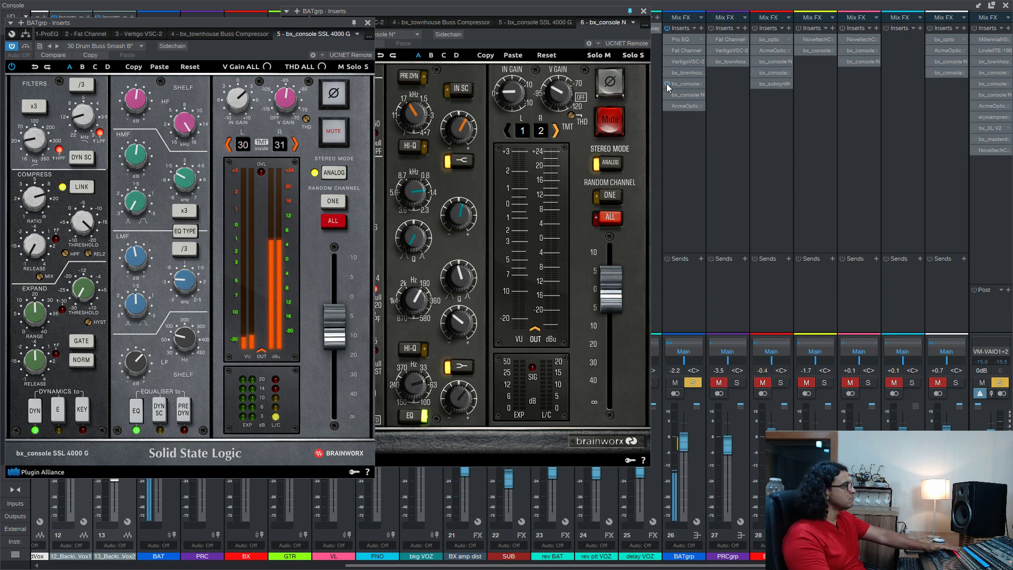
{"action": "left_click", "coordinate": [666, 83]}
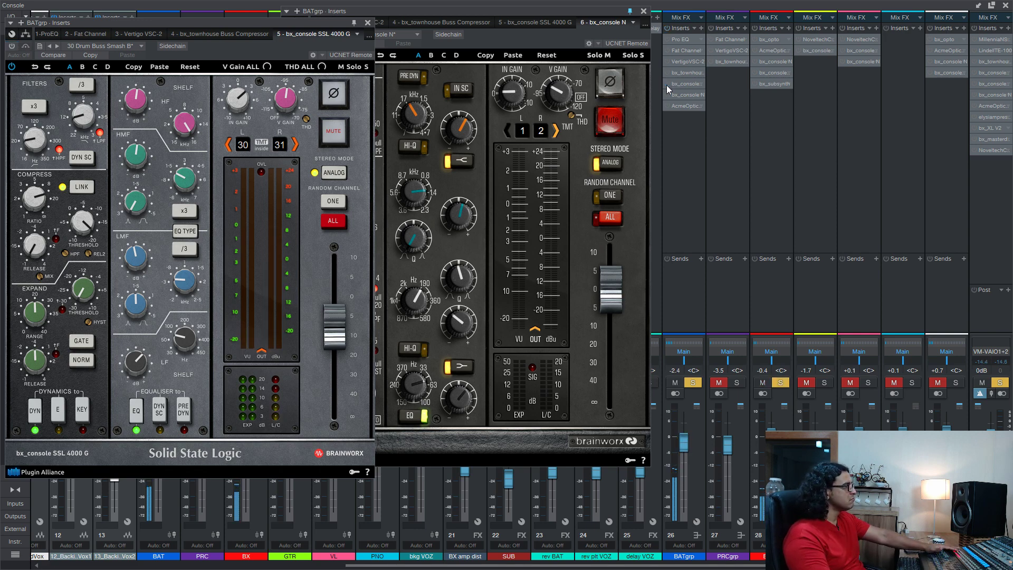
- Compare the same two console strips again with the bass added to the drums, and leave both bypassed
{"action": "left_click", "coordinate": [667, 84]}
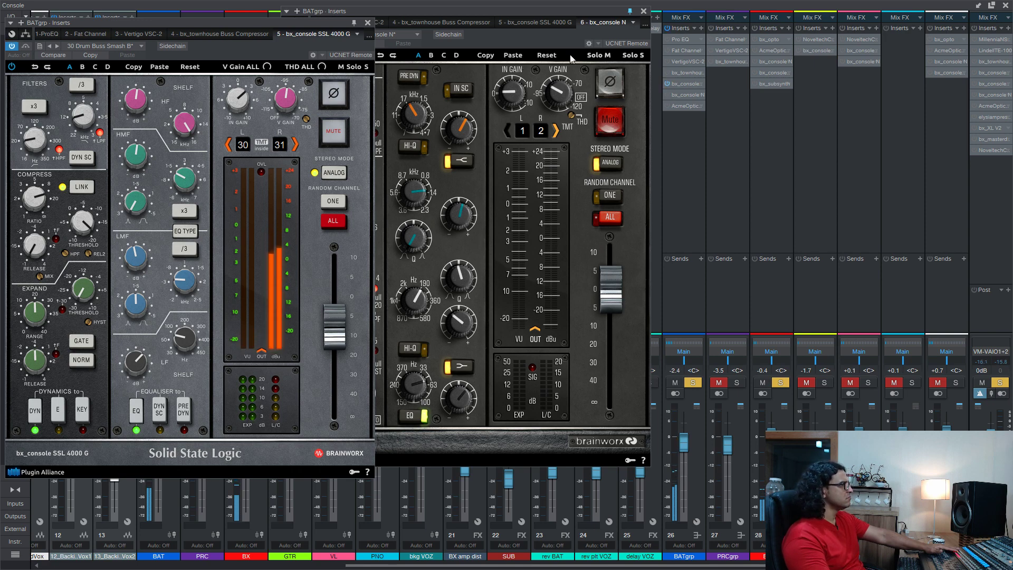
{"action": "left_click", "coordinate": [666, 83]}
{"action": "left_click", "coordinate": [666, 94]}
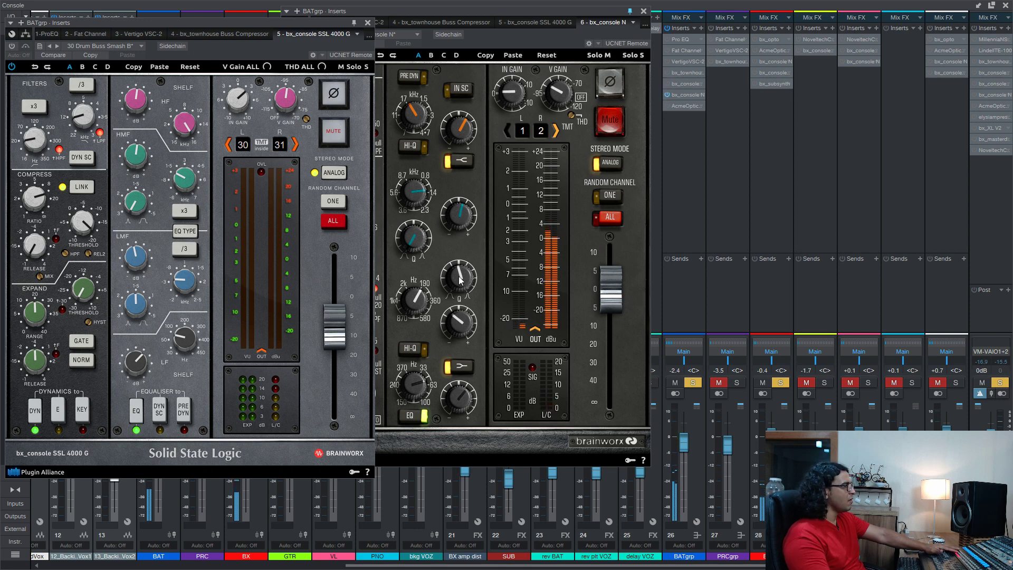
{"action": "left_click", "coordinate": [667, 95]}
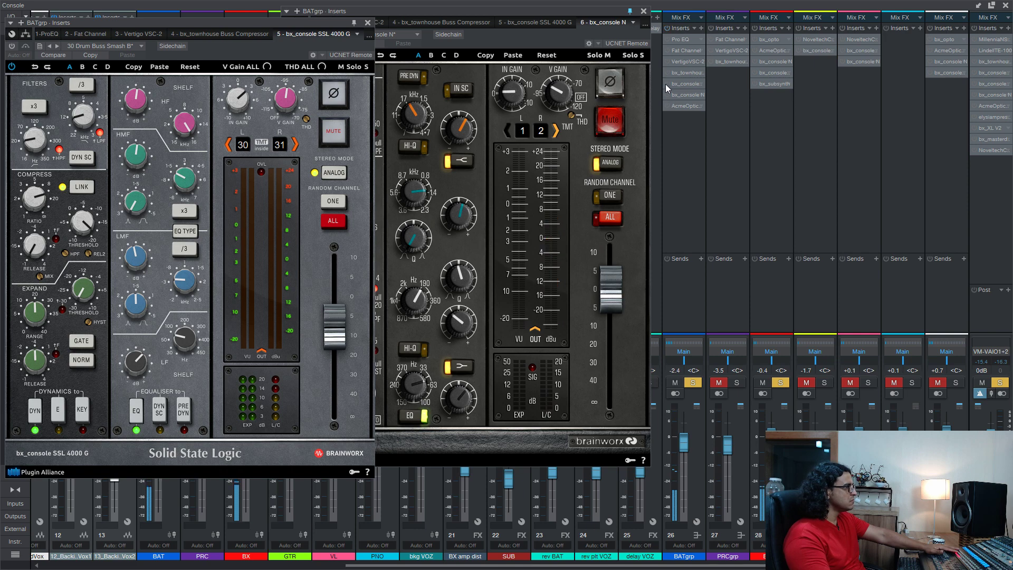
{"action": "left_click", "coordinate": [666, 84]}
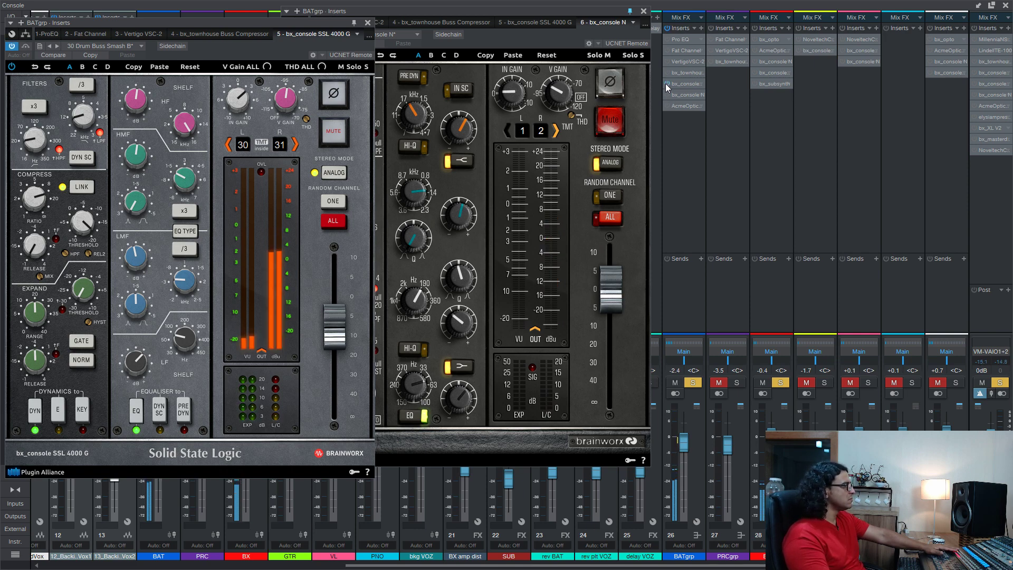
{"action": "left_click", "coordinate": [666, 83]}
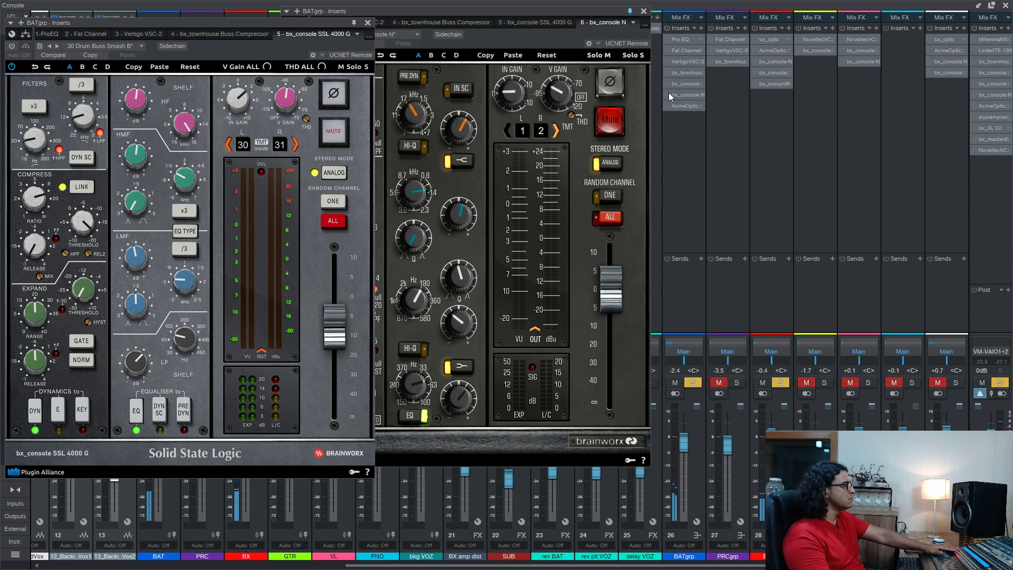
{"action": "left_click", "coordinate": [666, 94]}
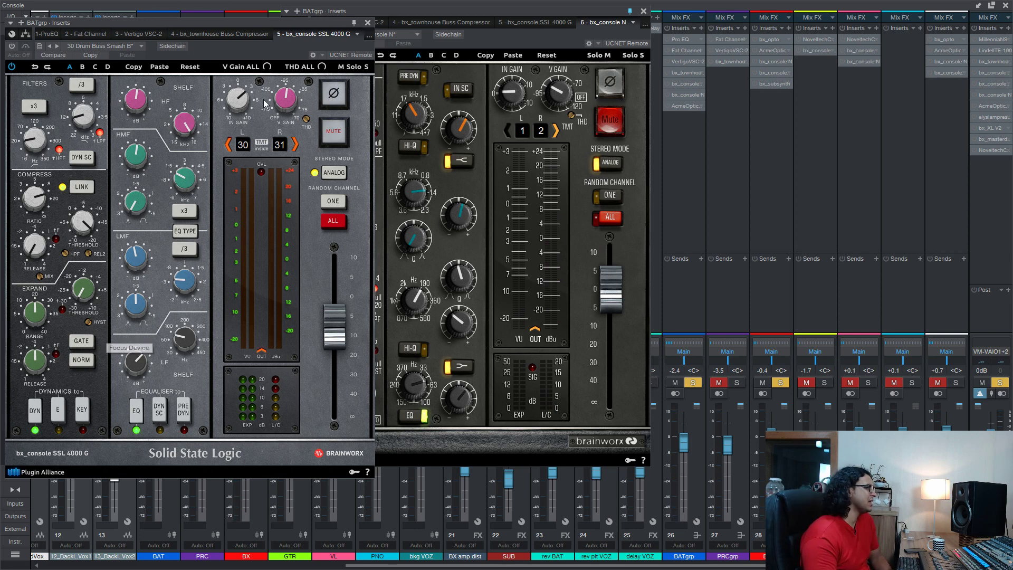
- Close the bx_console SSL 4000 G and bx_console N windows, and open BATgrp's Acme Opticom XLA-3
{"action": "left_click", "coordinate": [368, 24]}
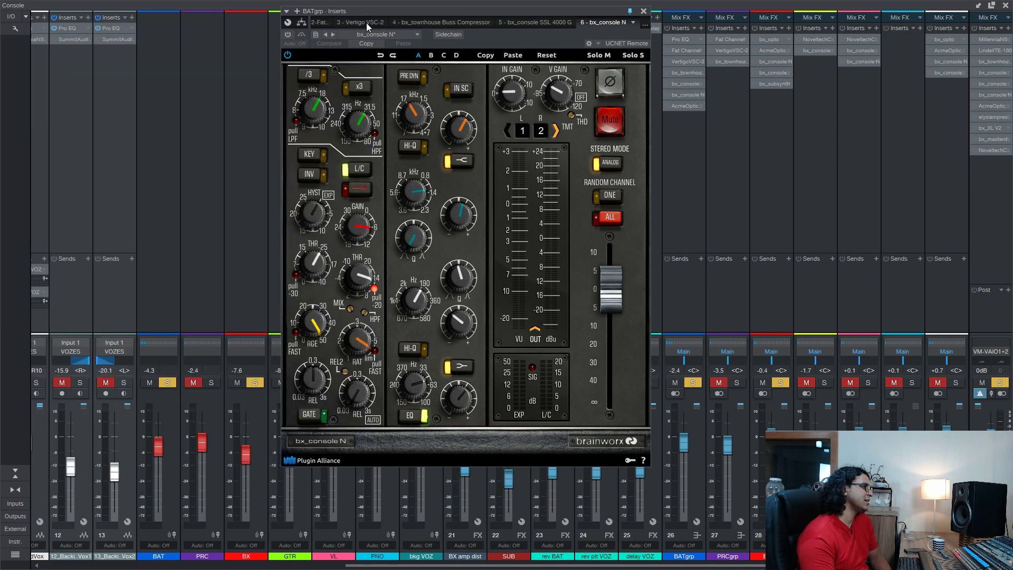
{"action": "left_click_drag", "start_coordinate": [463, 11], "coordinate": [383, 50]}
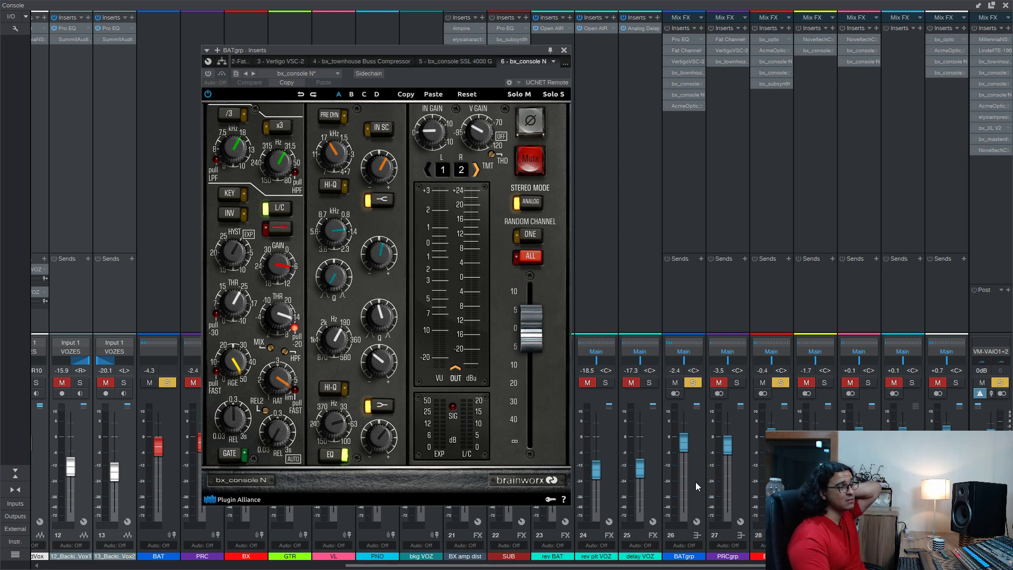
{"action": "left_click", "coordinate": [565, 50]}
{"action": "double_click", "coordinate": [675, 106]}
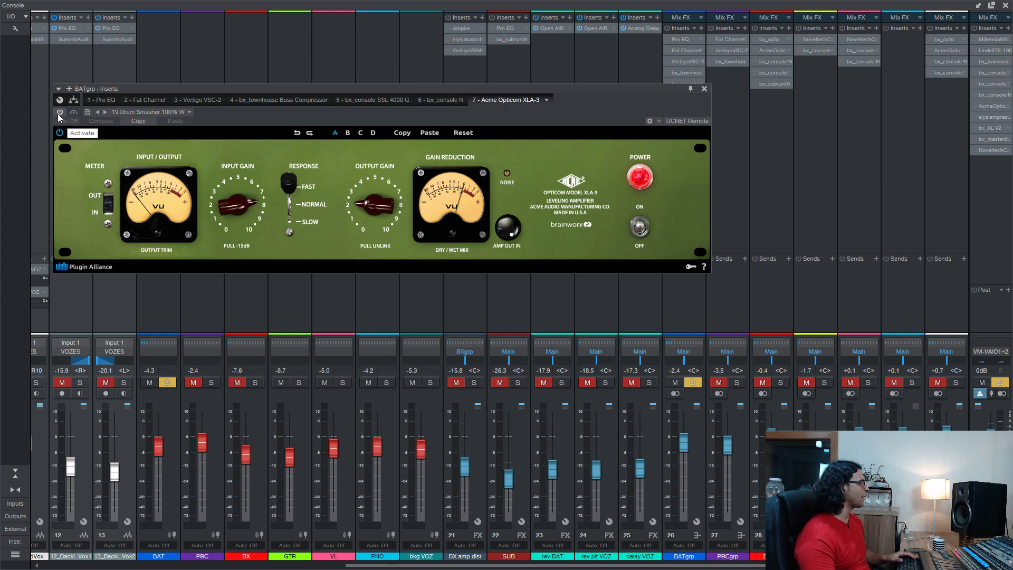
- Compare the drums alone and with bass with Acme Opticom XLA-3 active and bypassed, slightly adjusting its input gain, and leave it bypassed
{"action": "left_click", "coordinate": [59, 113]}
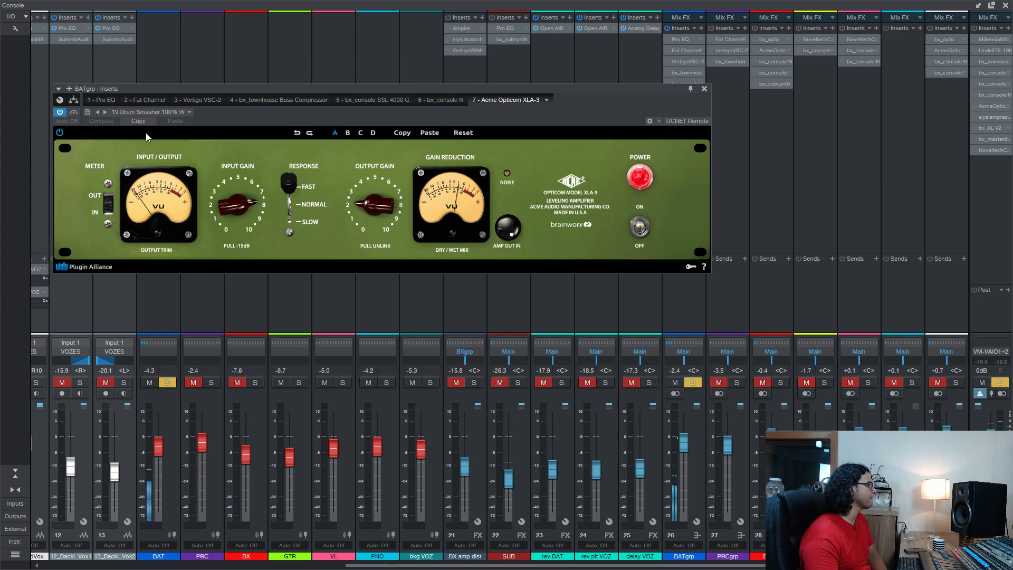
{"action": "left_click_drag", "start_coordinate": [220, 216], "coordinate": [222, 206]}
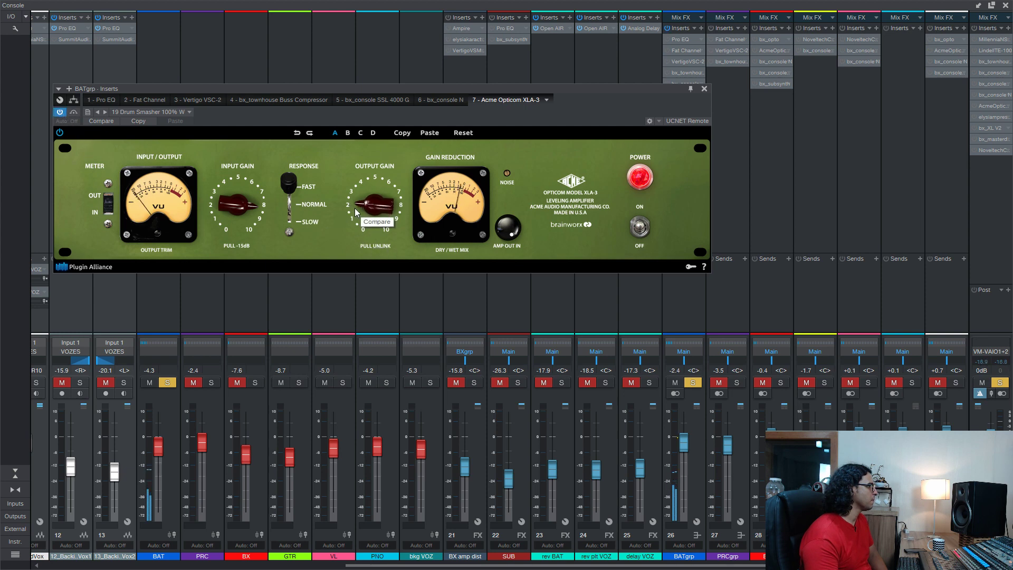
{"action": "left_click", "coordinate": [59, 113]}
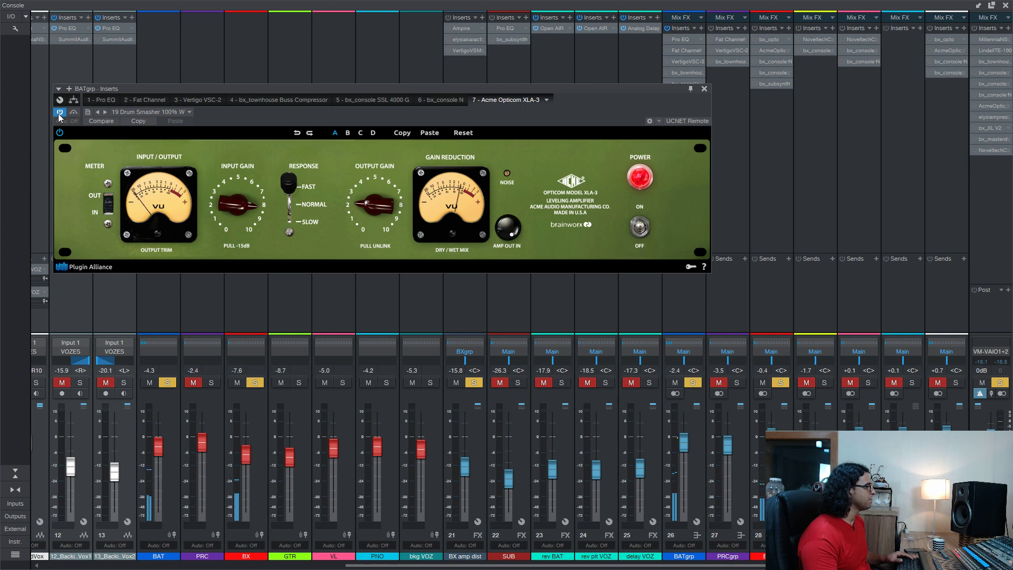
{"action": "left_click", "coordinate": [58, 113]}
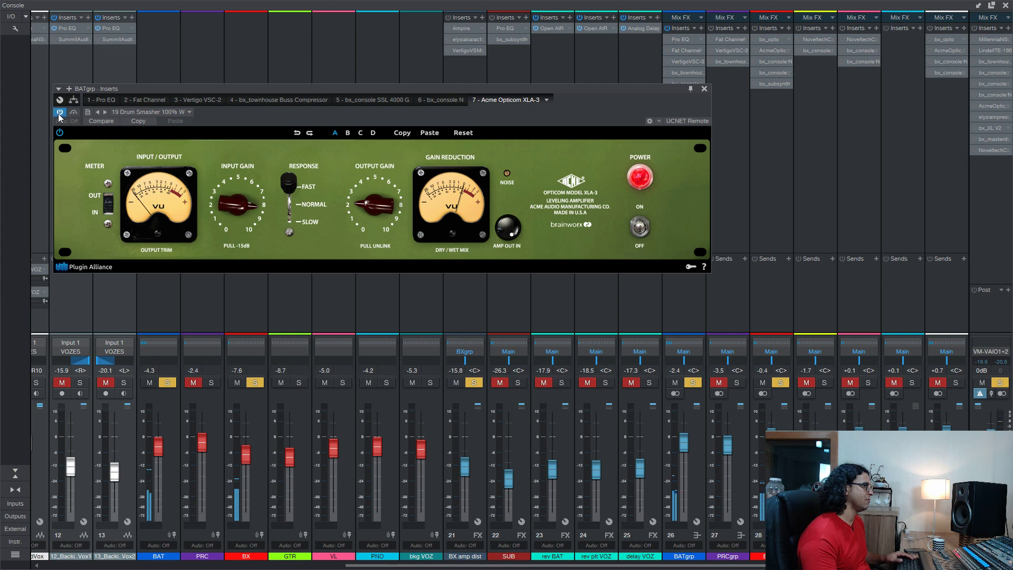
{"action": "left_click", "coordinate": [58, 113]}
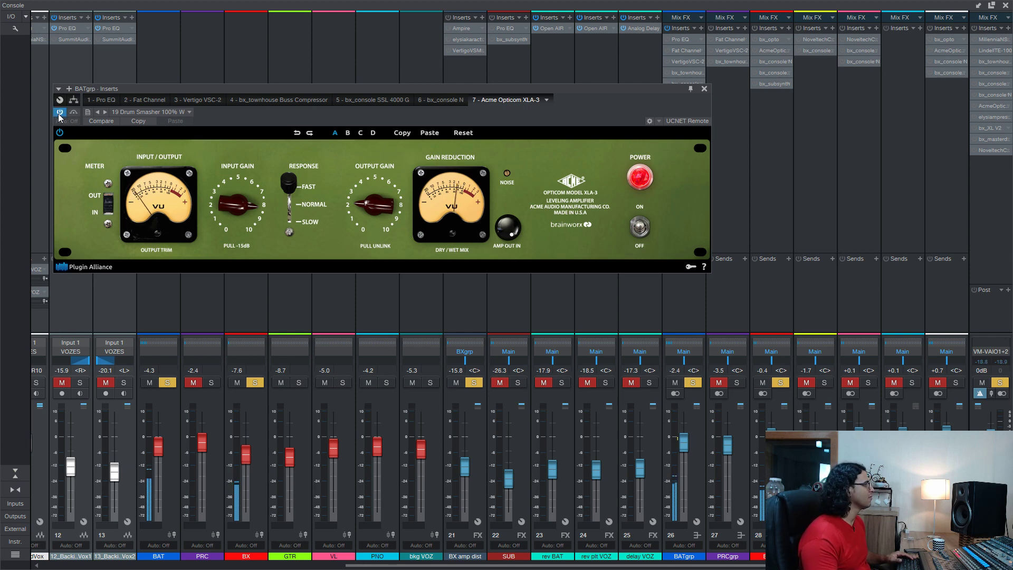
{"action": "left_click", "coordinate": [58, 113]}
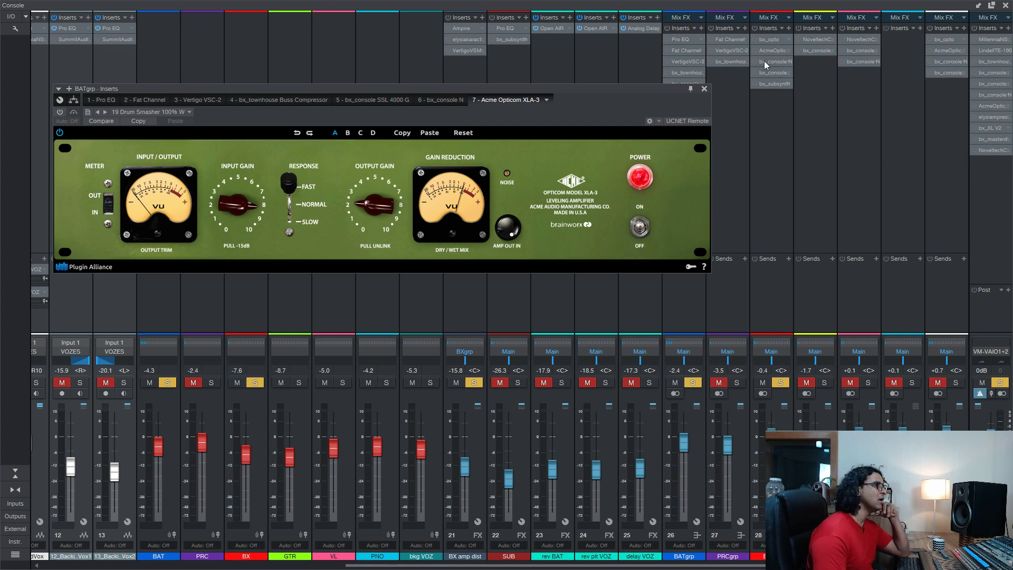
- Close Acme Opticom XLA-3, and switch the solo from the drums and bass to the PRC percussion group
{"action": "left_click", "coordinate": [704, 89]}
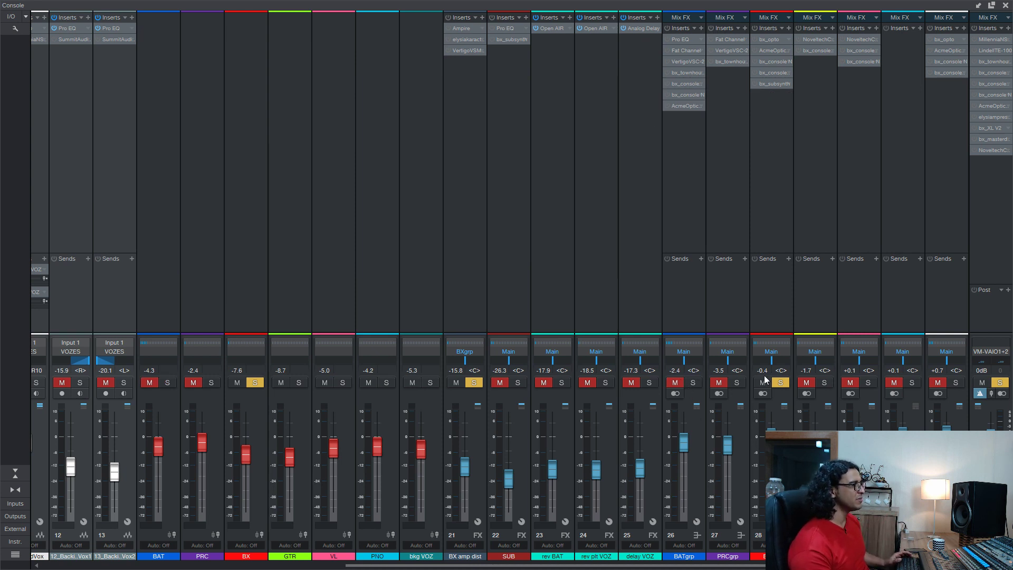
{"action": "left_click", "coordinate": [777, 385], "text": "alt"}
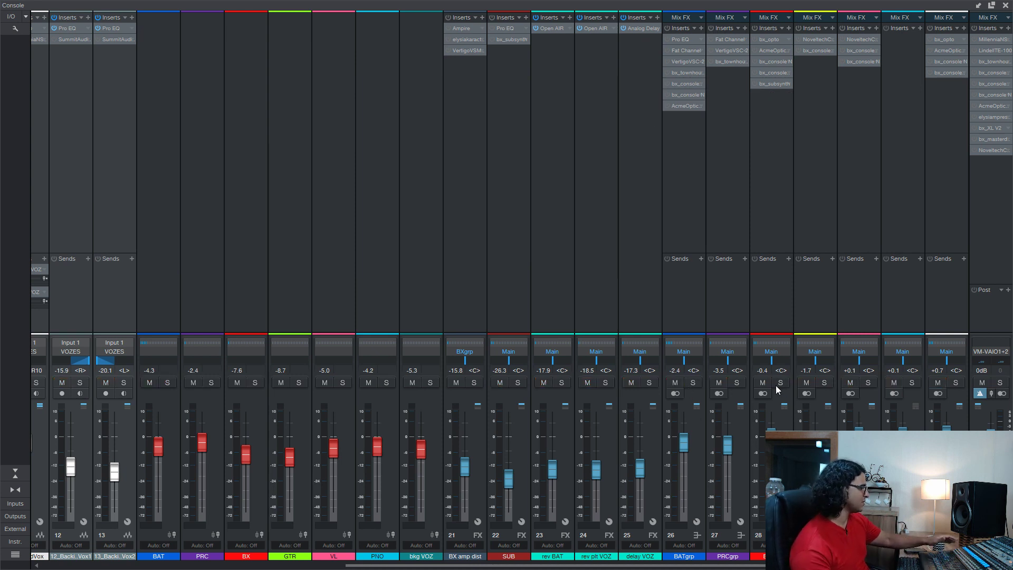
{"action": "left_click", "coordinate": [776, 385], "text": "alt"}
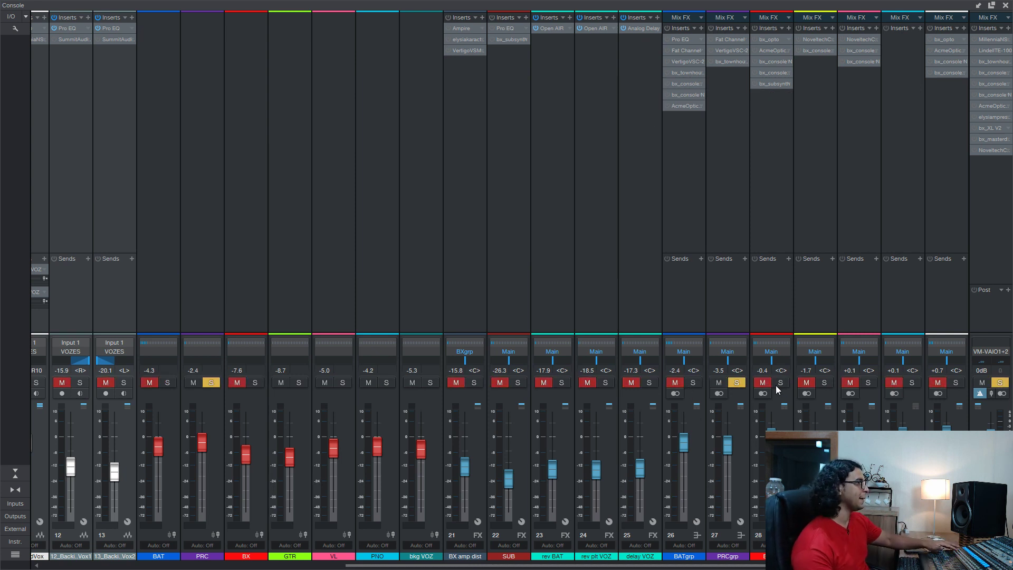
- Open PRCgrp's Vertigo VSC-2 and bx_townhouse Buss Compressor together, and start playback of the soloed percussion
{"action": "left_click", "coordinate": [724, 51]}
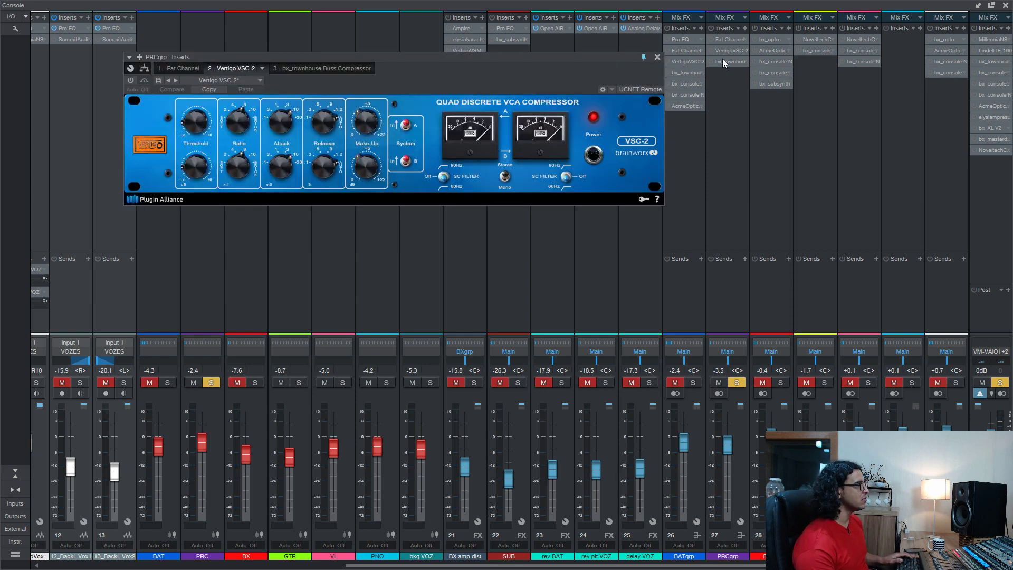
{"action": "left_click", "coordinate": [731, 61]}
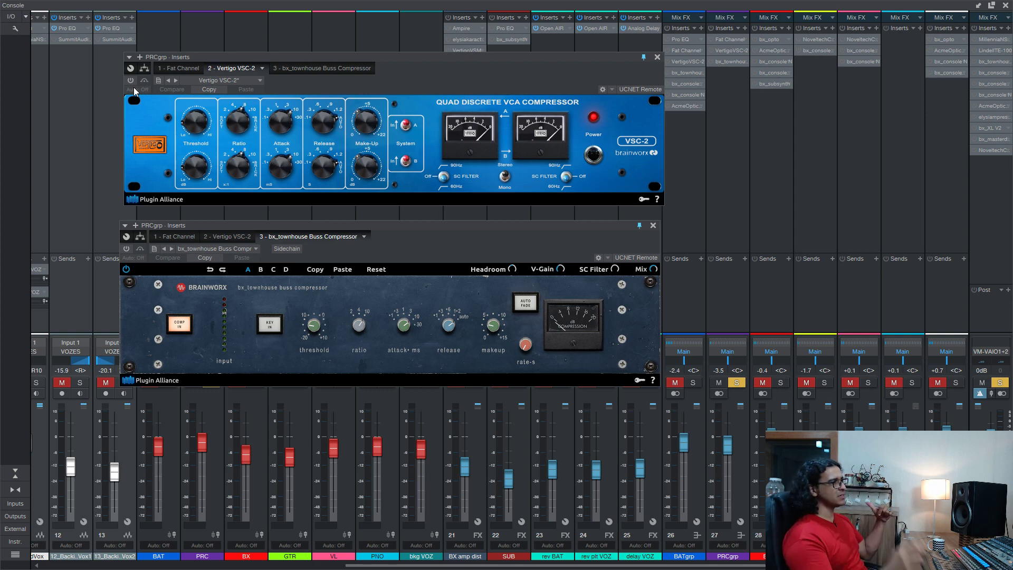
{"action": "key", "text": "space"}
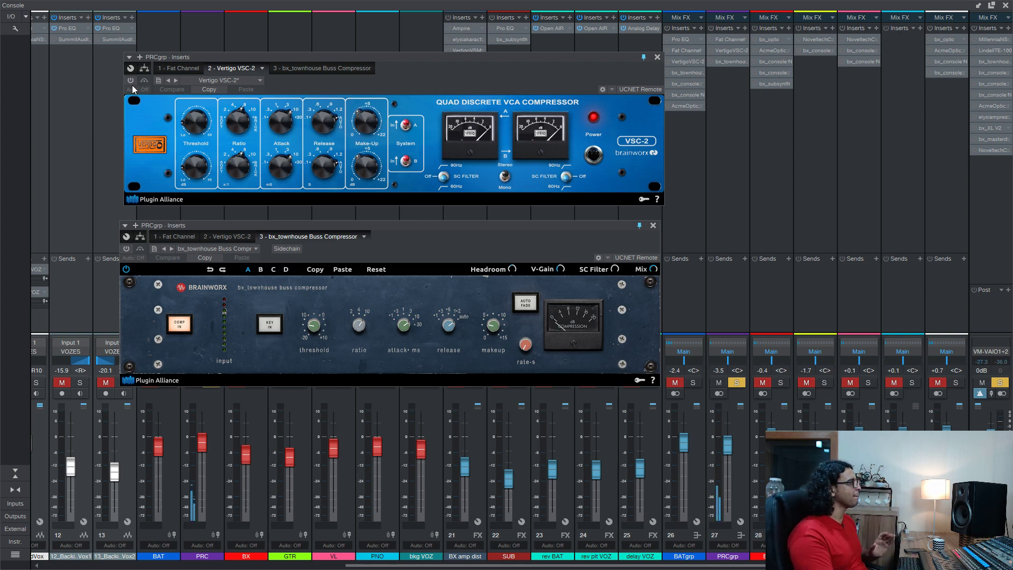
- Compare the soloed percussion with PRCgrp's Vertigo VSC-2 active and bypassed, and leave it bypassed
{"action": "left_click", "coordinate": [129, 81]}
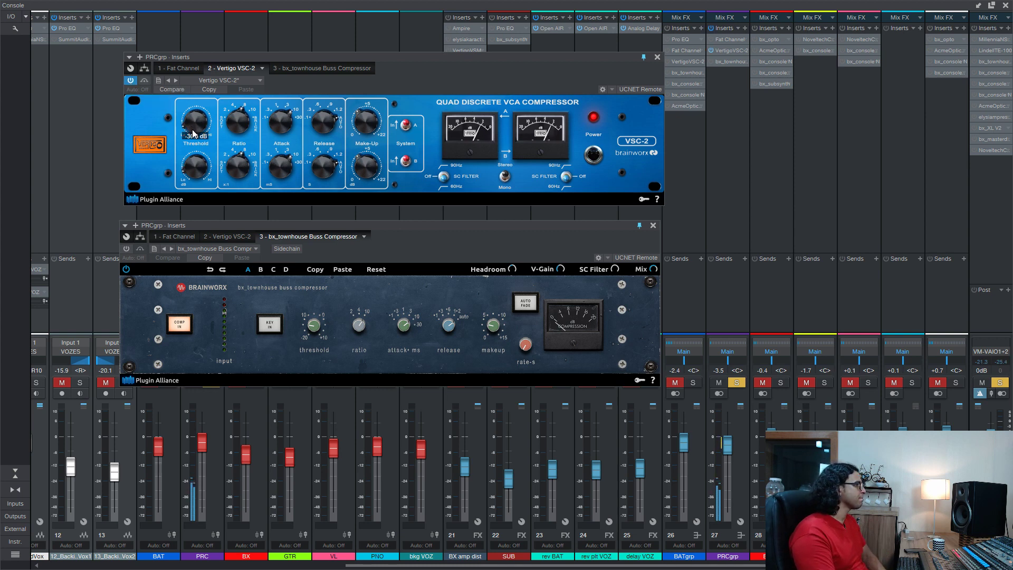
{"action": "left_click", "coordinate": [131, 81]}
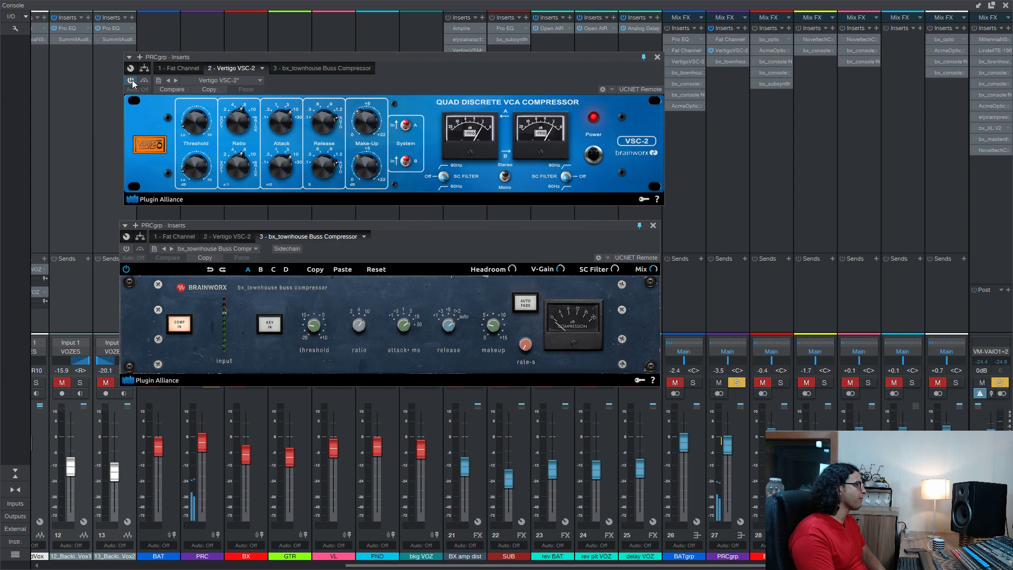
{"action": "left_click", "coordinate": [131, 81]}
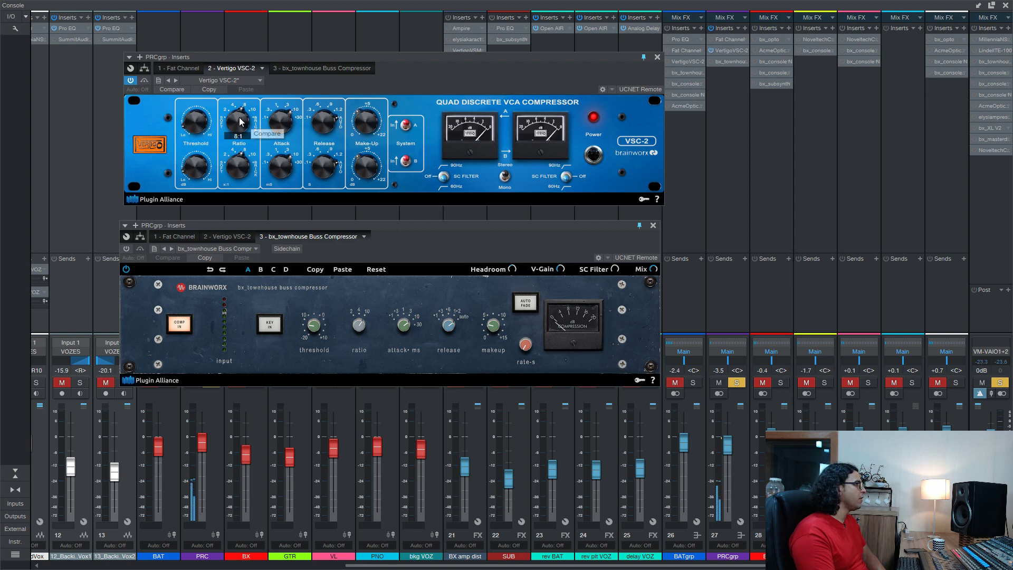
{"action": "left_click", "coordinate": [127, 83]}
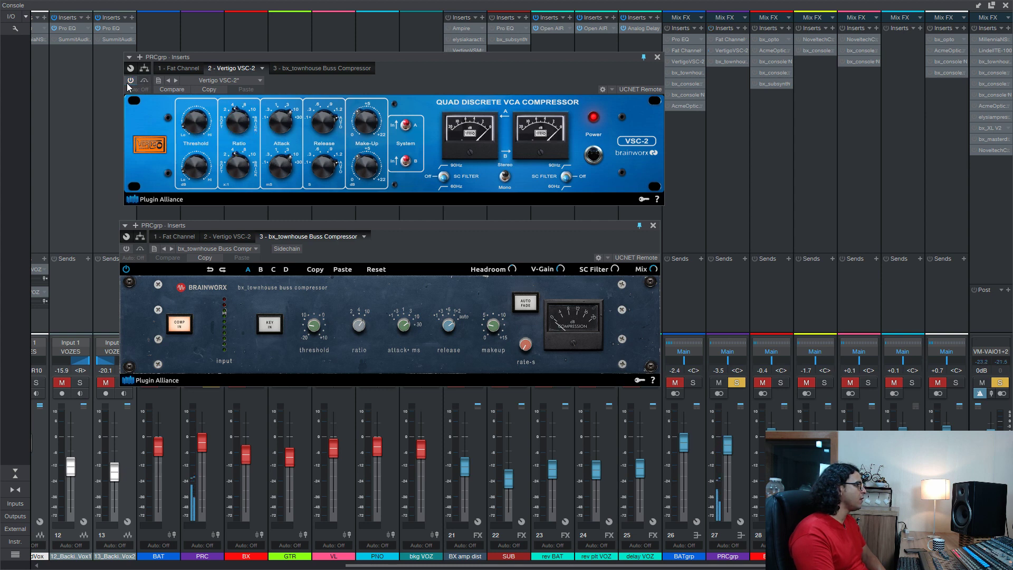
- Compare the soloed percussion with PRCgrp's bx_townhouse Buss Compressor active and bypassed, leaving it bypassed
{"action": "left_click", "coordinate": [126, 249]}
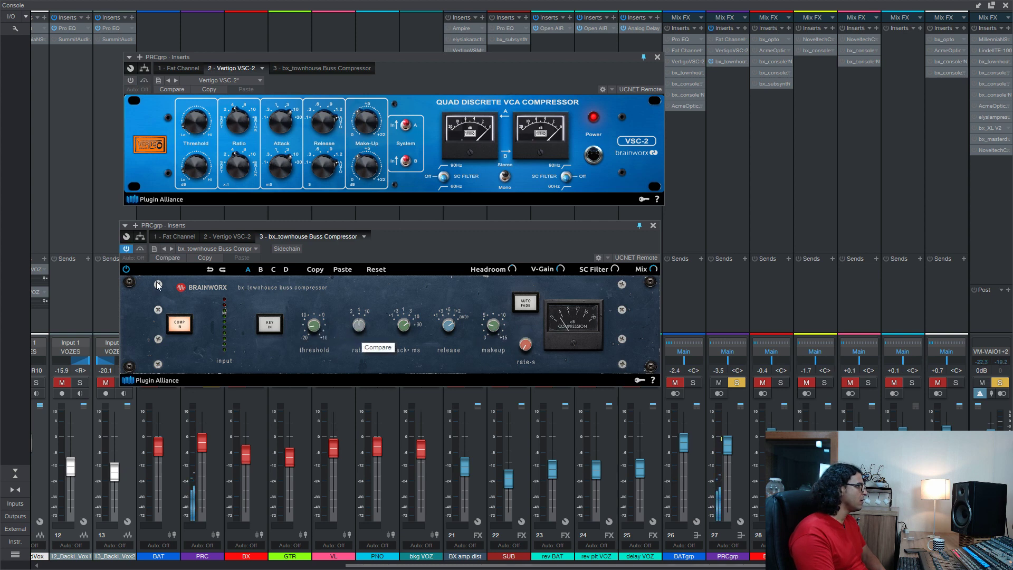
{"action": "left_click", "coordinate": [124, 250]}
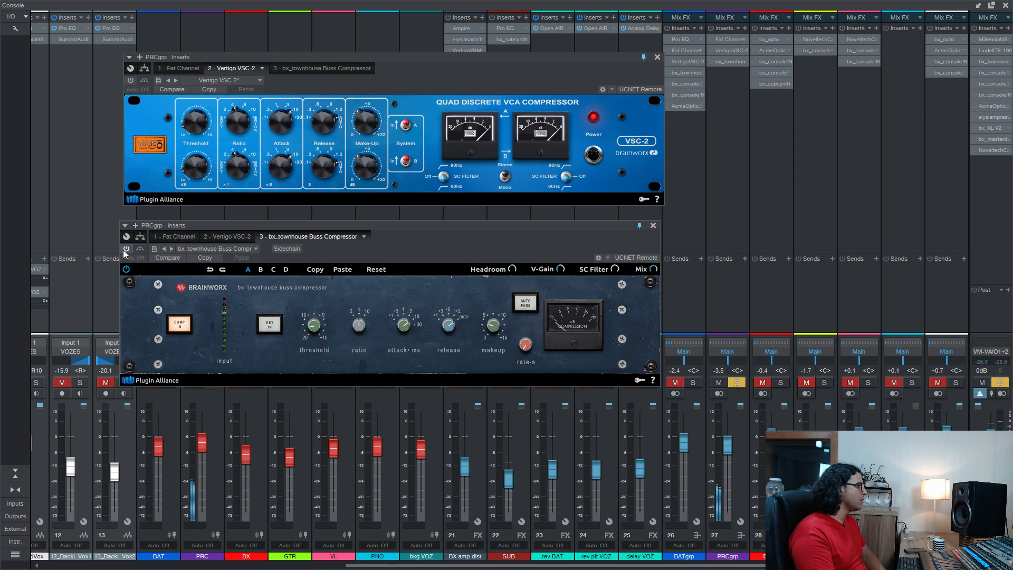
{"action": "left_click", "coordinate": [126, 249]}
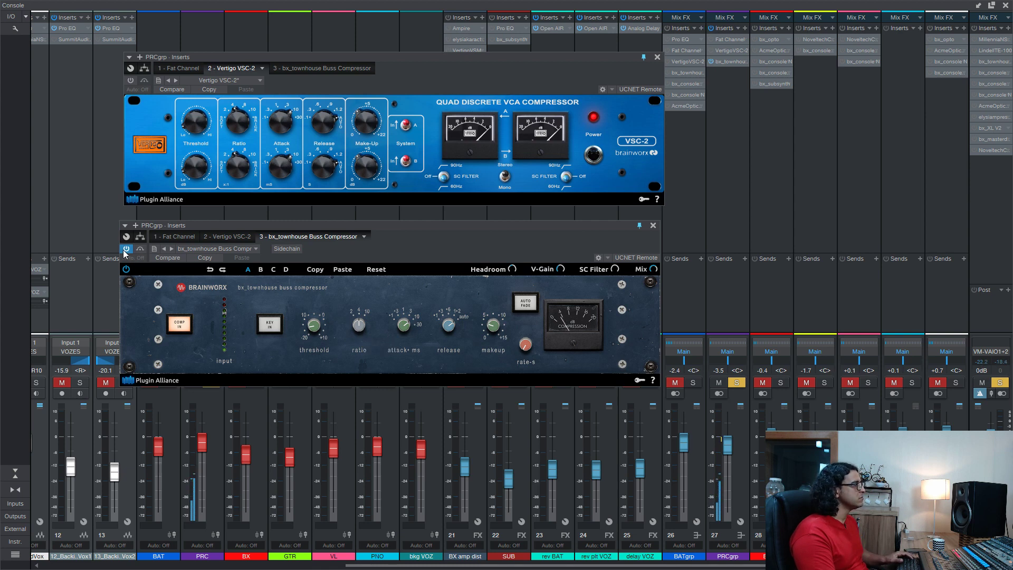
{"action": "left_click", "coordinate": [125, 249]}
{"action": "left_click", "coordinate": [125, 250]}
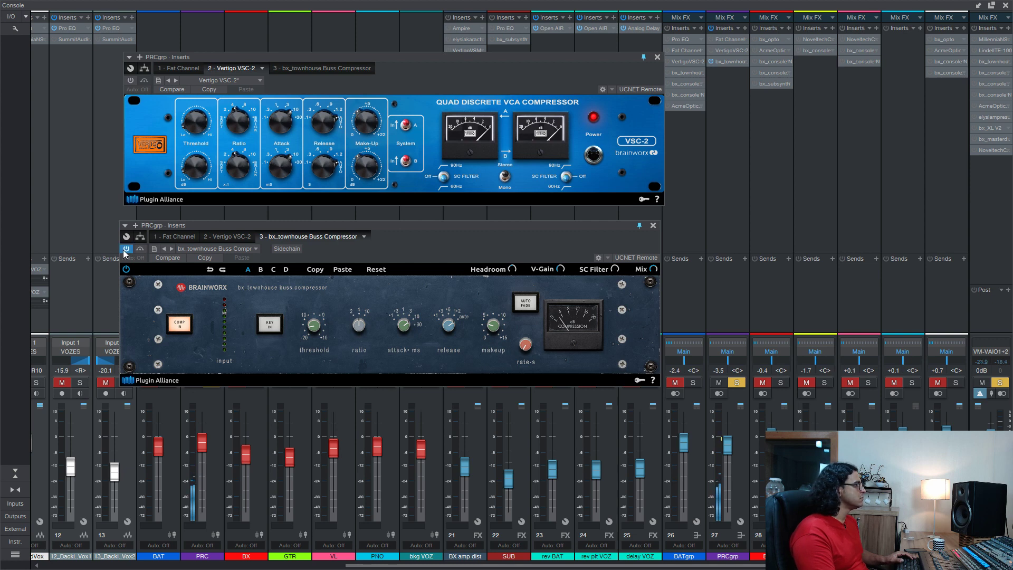
{"action": "left_click", "coordinate": [125, 250]}
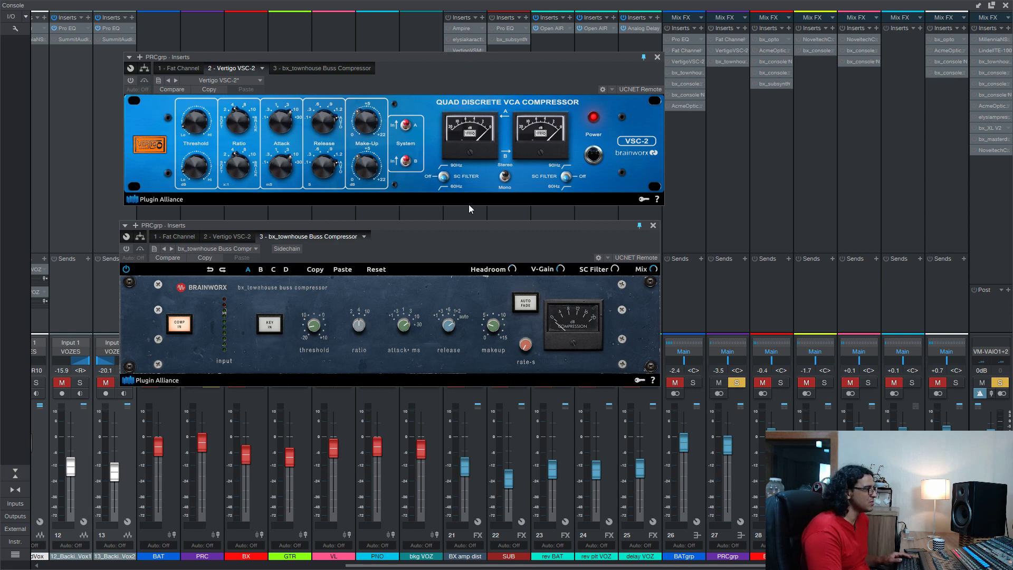
- Solo the pink VL group alongside the percussion, and compare Vertigo VSC-2 and bx_townhouse on PRCgrp, each active and bypassed
{"action": "left_click", "coordinate": [868, 383]}
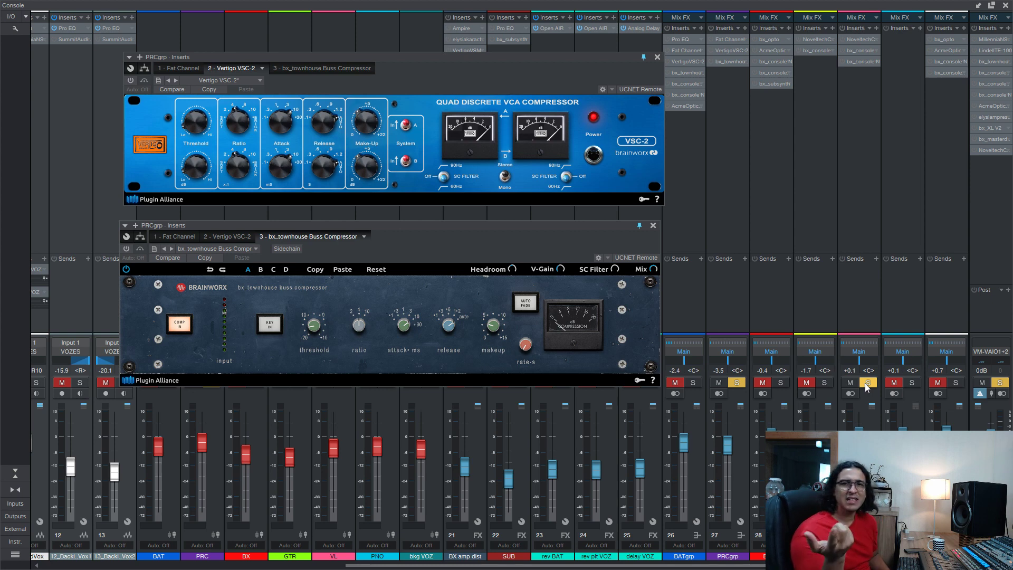
{"action": "key", "text": "space"}
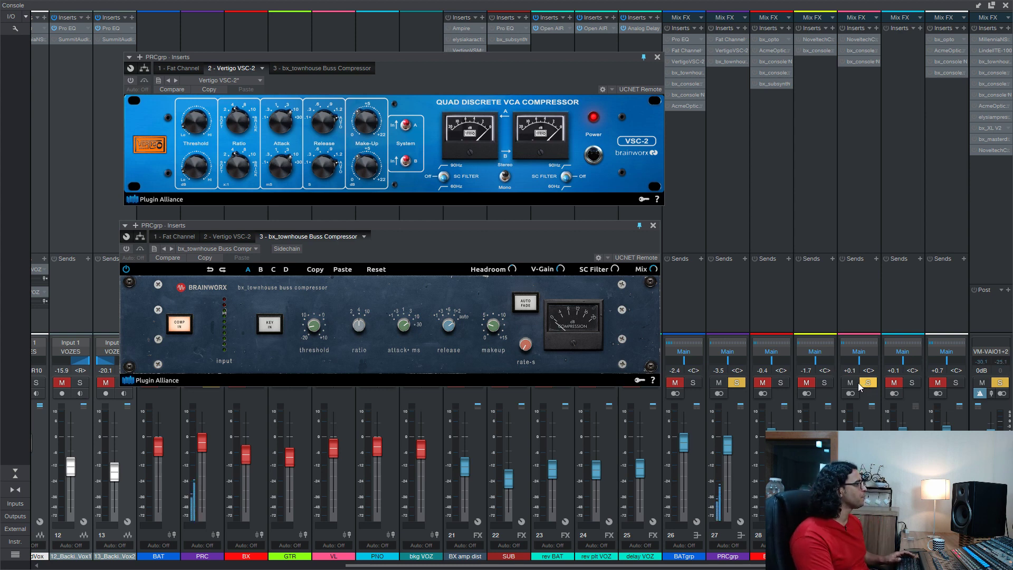
{"action": "left_click", "coordinate": [131, 81]}
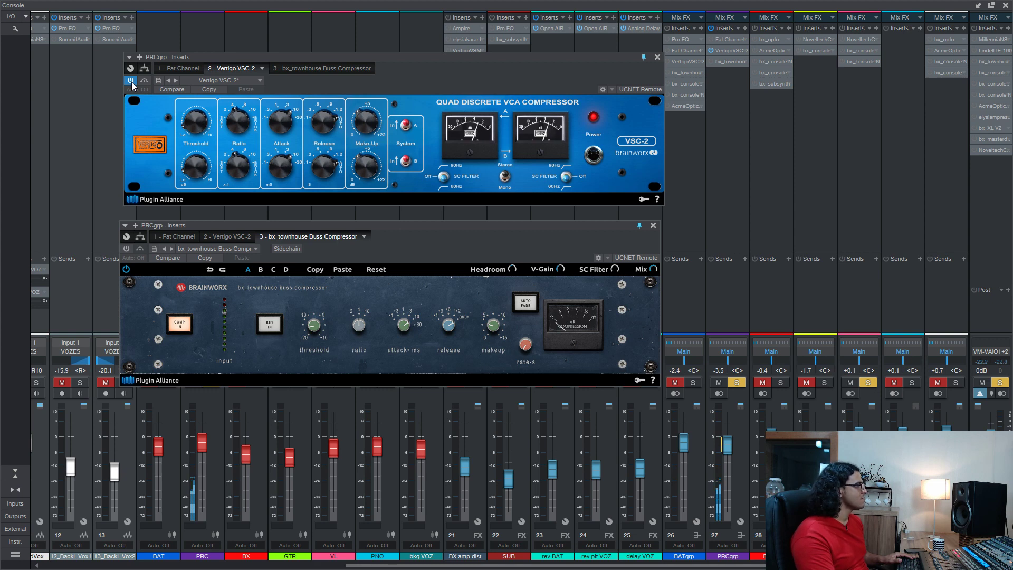
{"action": "left_click", "coordinate": [126, 249]}
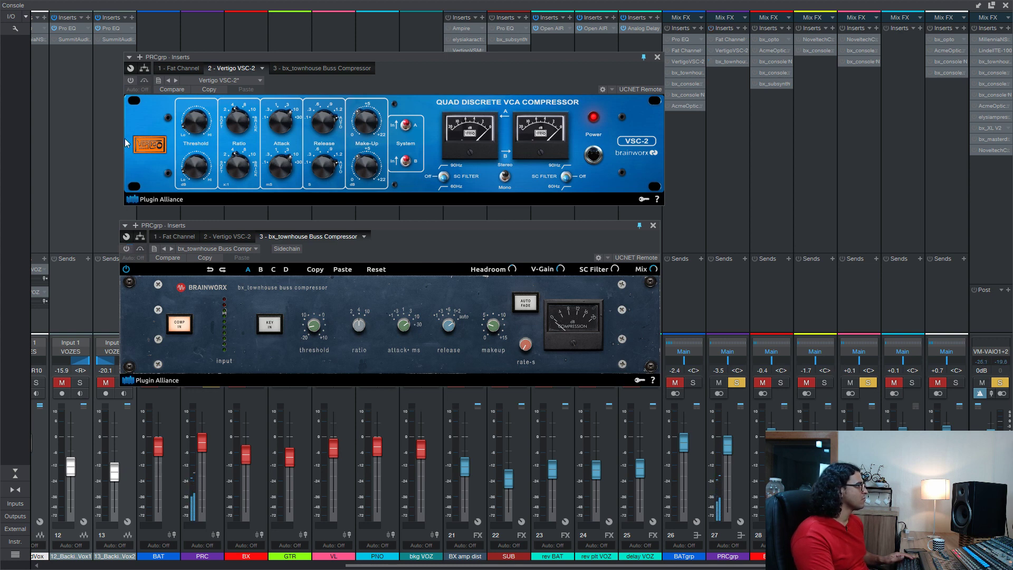
{"action": "left_click", "coordinate": [131, 81]}
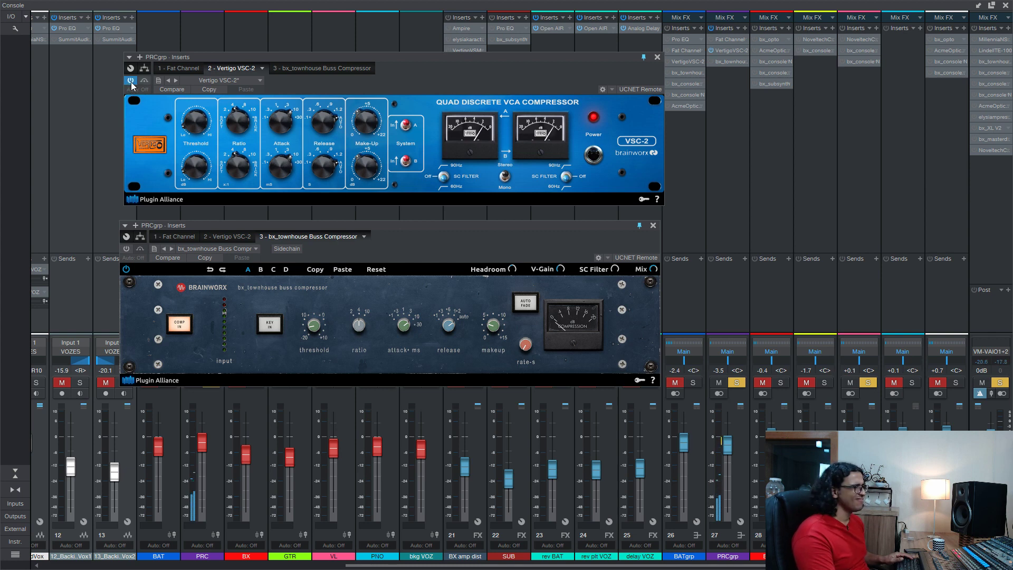
{"action": "left_click", "coordinate": [131, 81]}
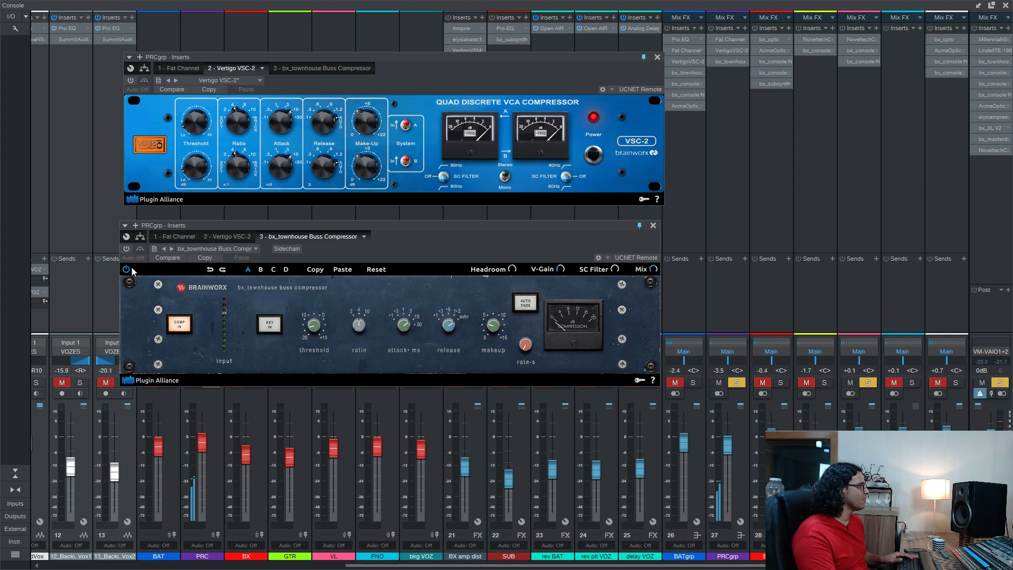
{"action": "left_click", "coordinate": [128, 248]}
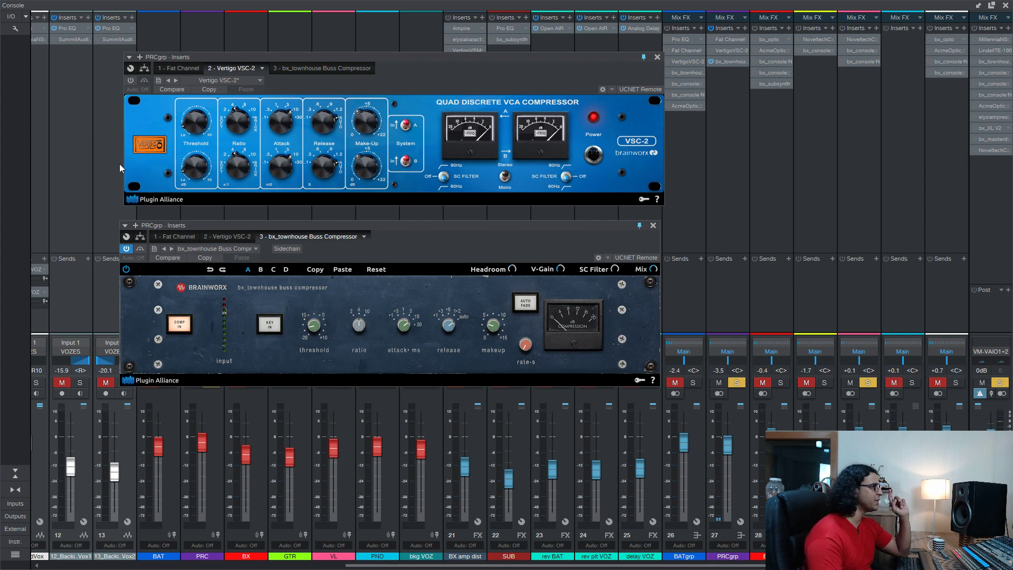
{"action": "left_click", "coordinate": [127, 249]}
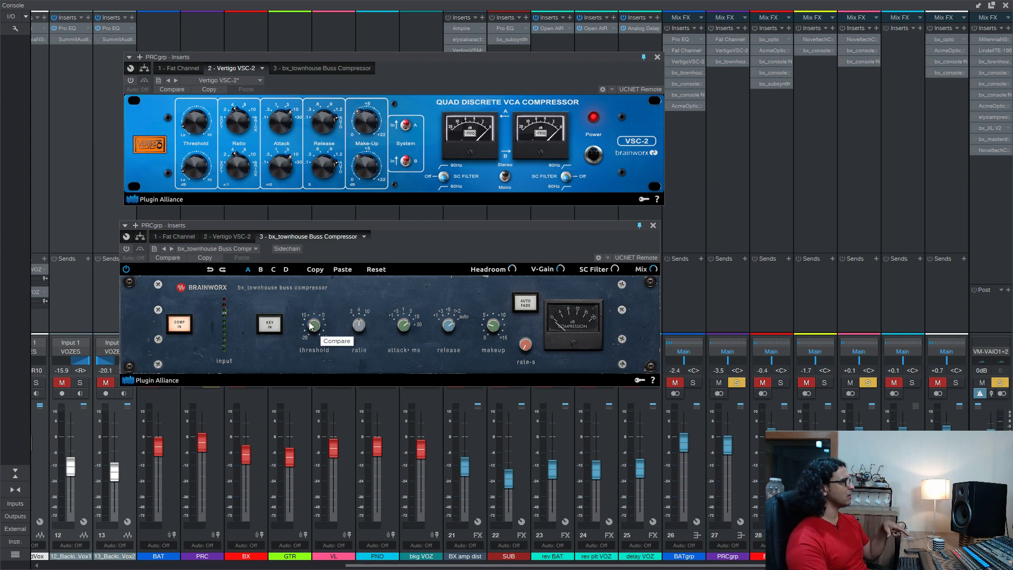
{"action": "left_click", "coordinate": [132, 81]}
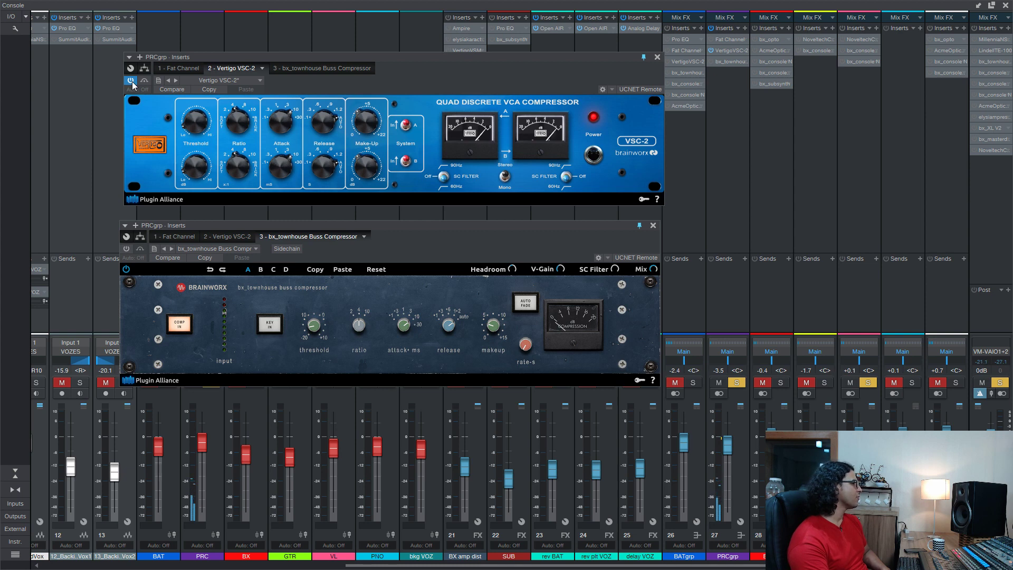
- Compare the PRCgrp bus with the Vertigo VSC-2 and bx_townhouse compressors switched on and off, and close both plug-in windows
{"action": "left_click", "coordinate": [131, 82]}
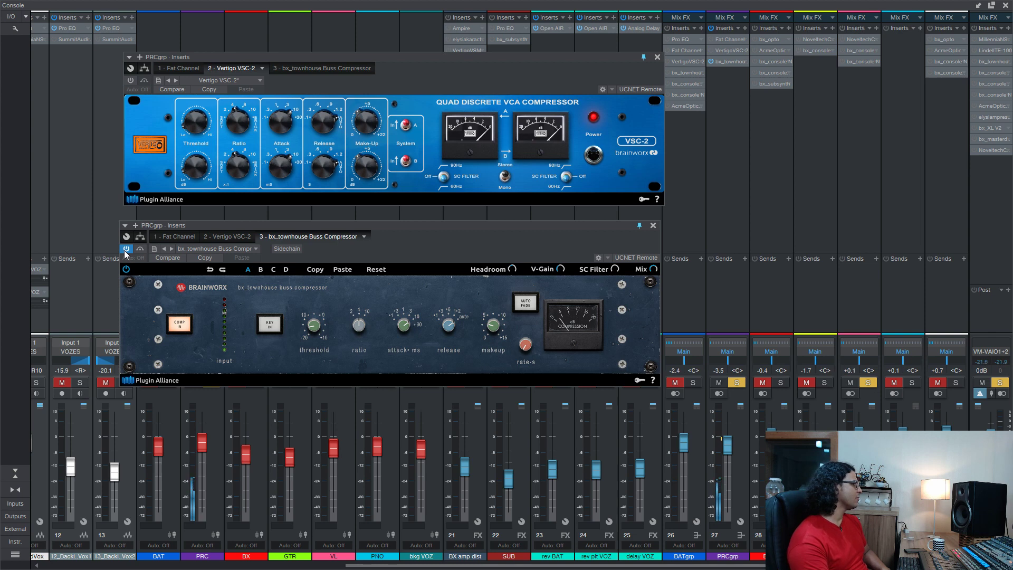
{"action": "left_click", "coordinate": [125, 250]}
{"action": "left_click", "coordinate": [131, 81]}
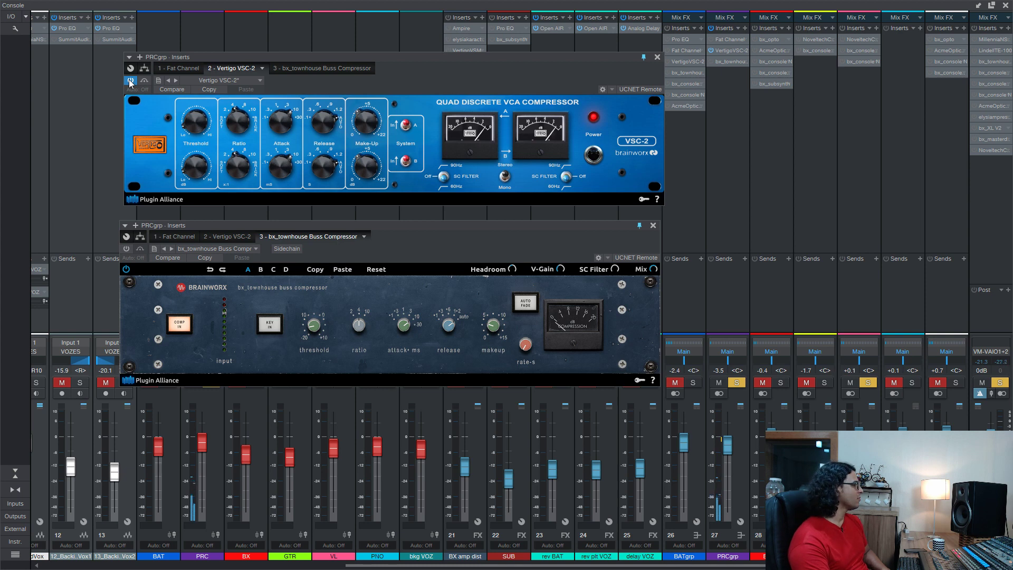
{"action": "left_click", "coordinate": [130, 81]}
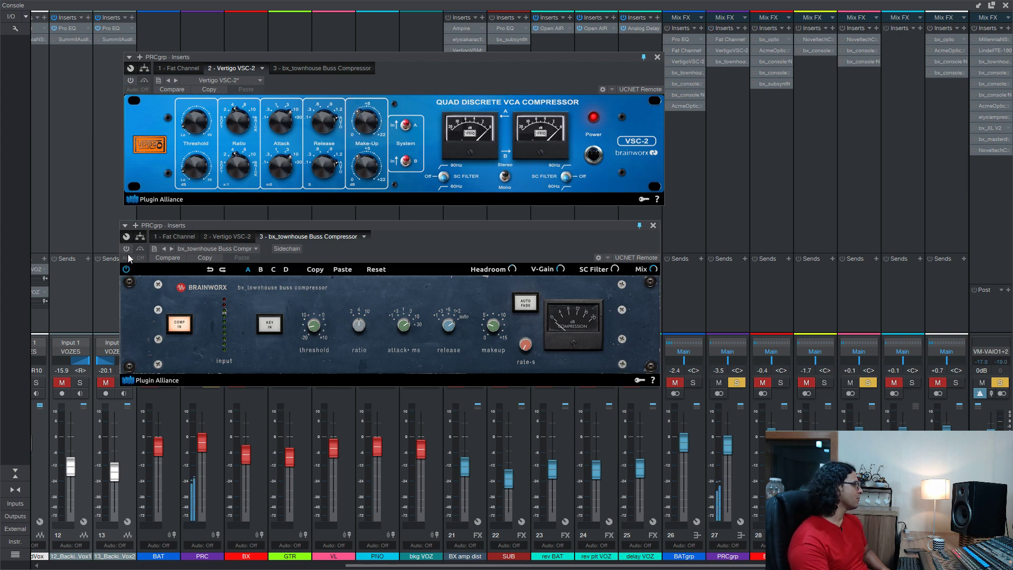
{"action": "left_click", "coordinate": [127, 249]}
{"action": "left_click", "coordinate": [127, 249]}
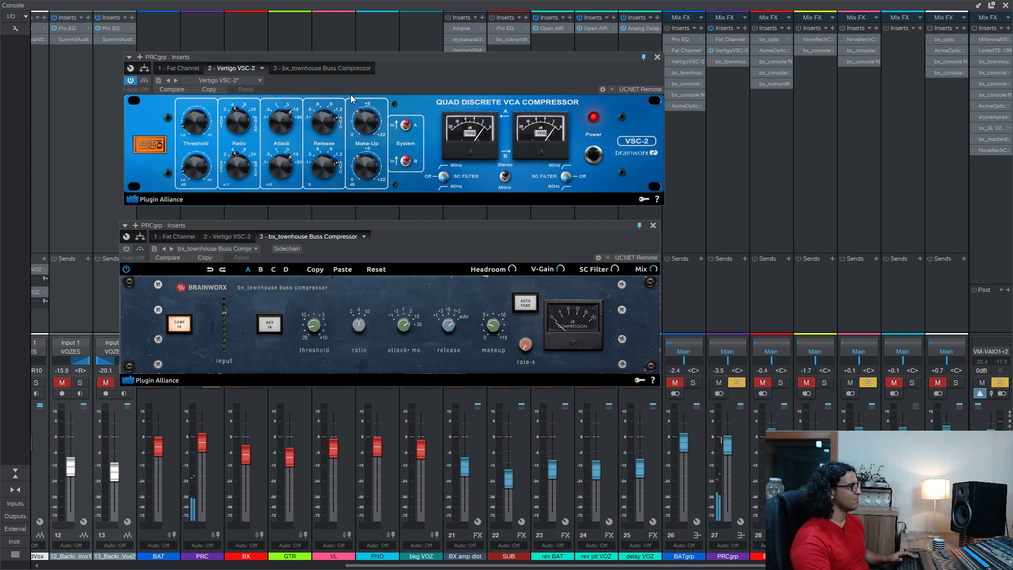
{"action": "left_click", "coordinate": [128, 80]}
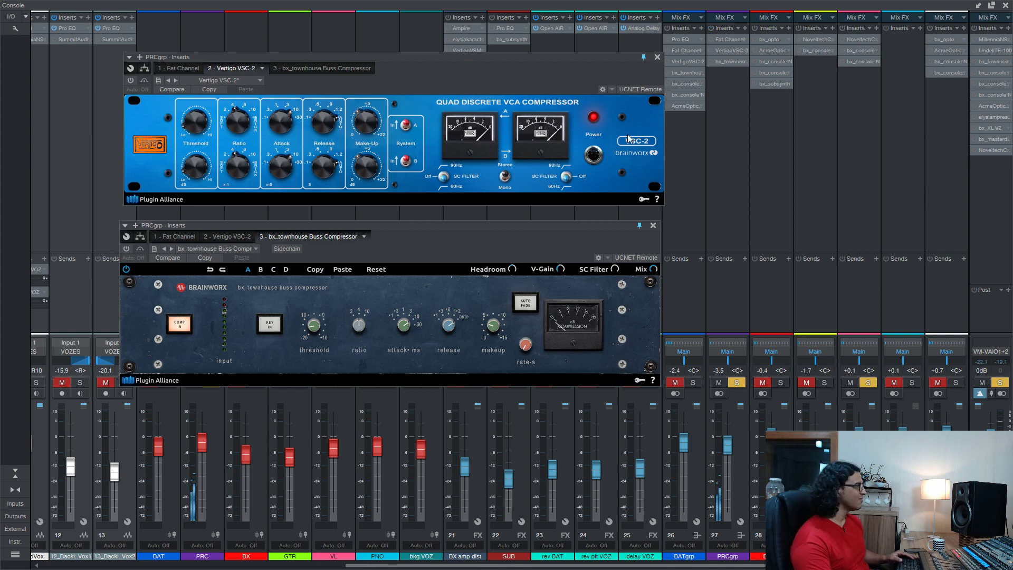
{"action": "left_click", "coordinate": [653, 226]}
{"action": "left_click", "coordinate": [657, 57]}
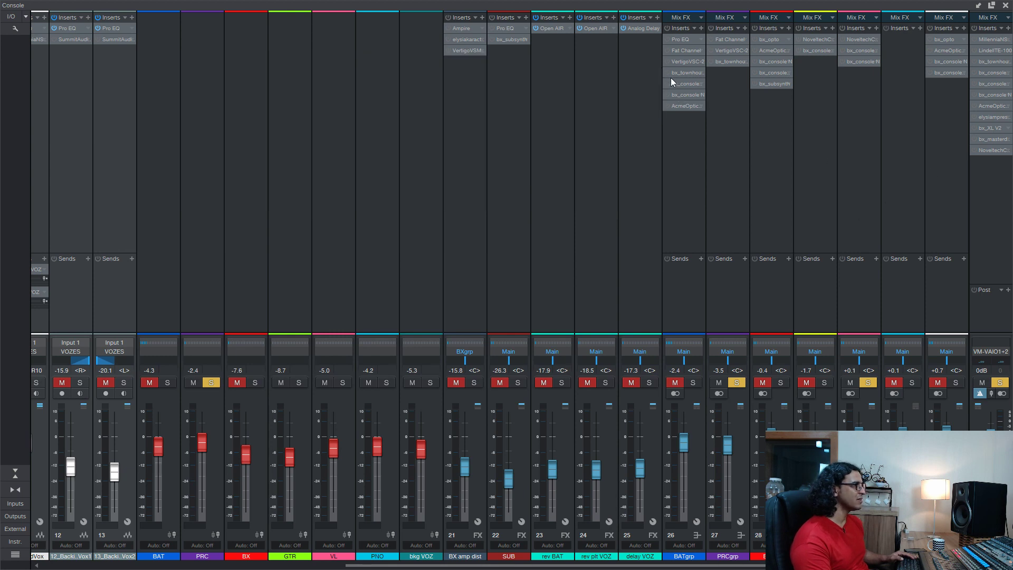
- Open the bx_console SSL 4000 G insert on BATgrp, activate it and close its window
{"action": "left_click", "coordinate": [688, 85]}
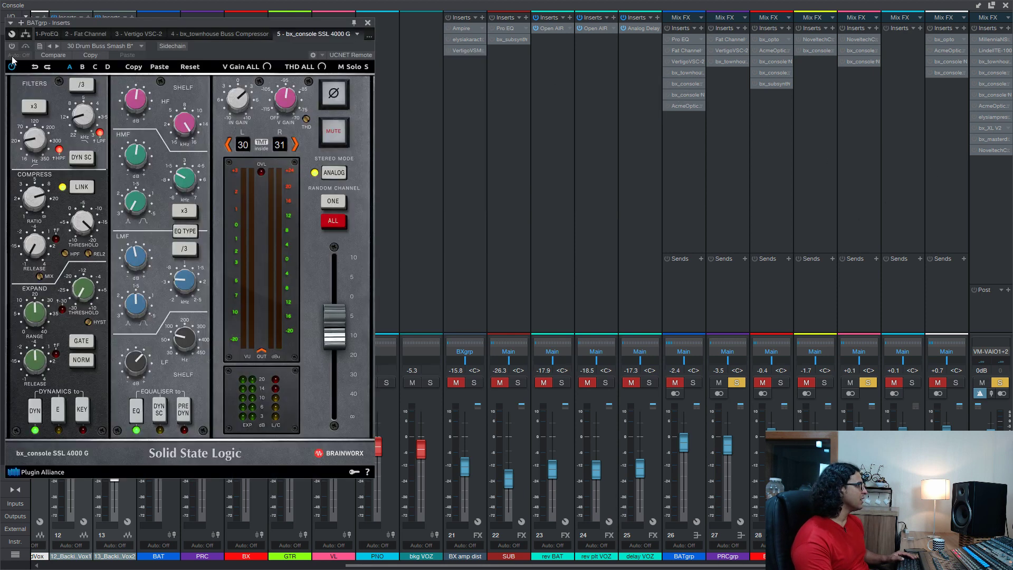
{"action": "left_click", "coordinate": [12, 47]}
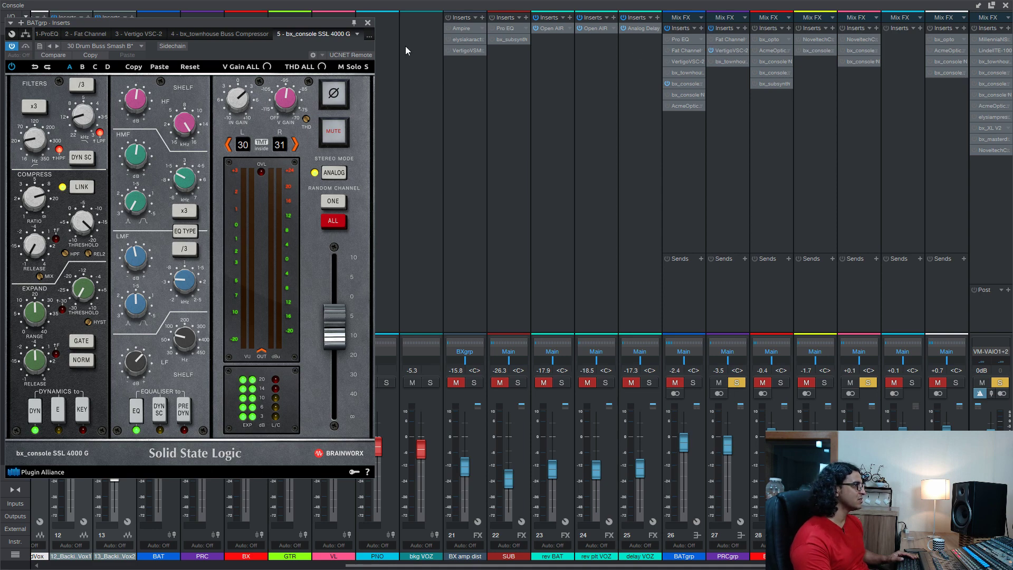
{"action": "left_click", "coordinate": [368, 23]}
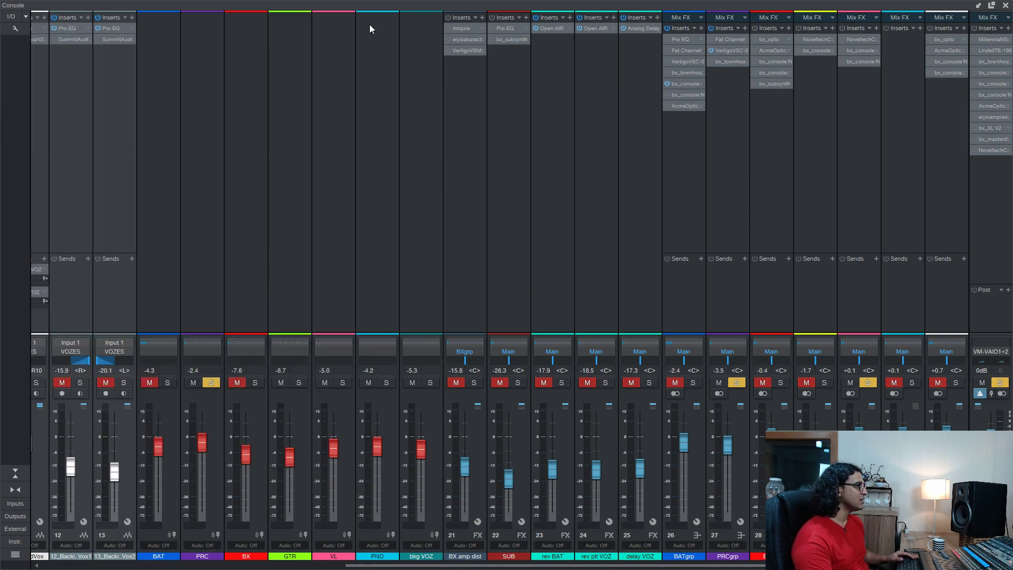
- Replace the PRC group's solo with a solo on the BX group, and open the bx_opto insert on BXgrp
{"action": "left_click", "coordinate": [734, 382]}
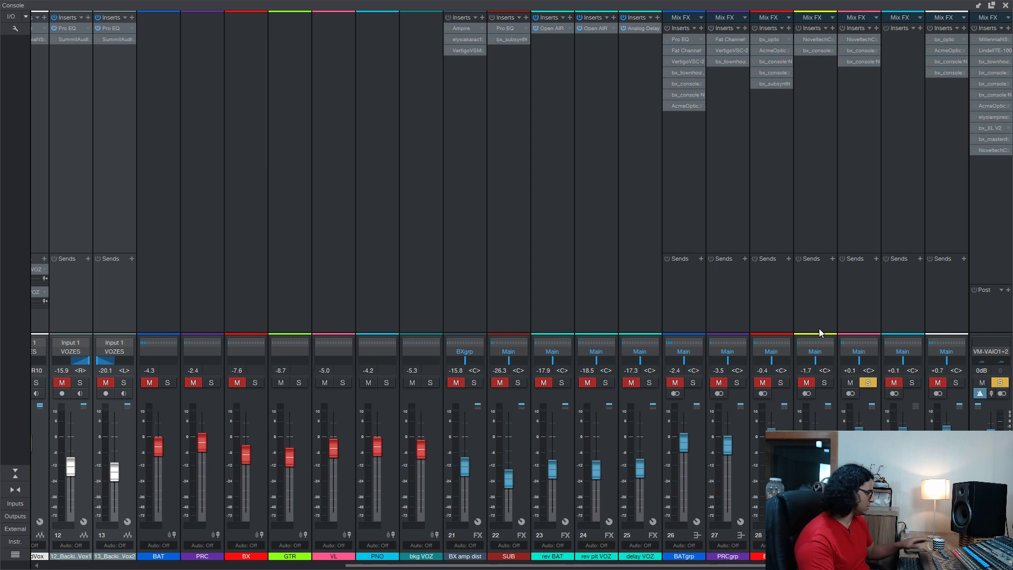
{"action": "key", "text": "s"}
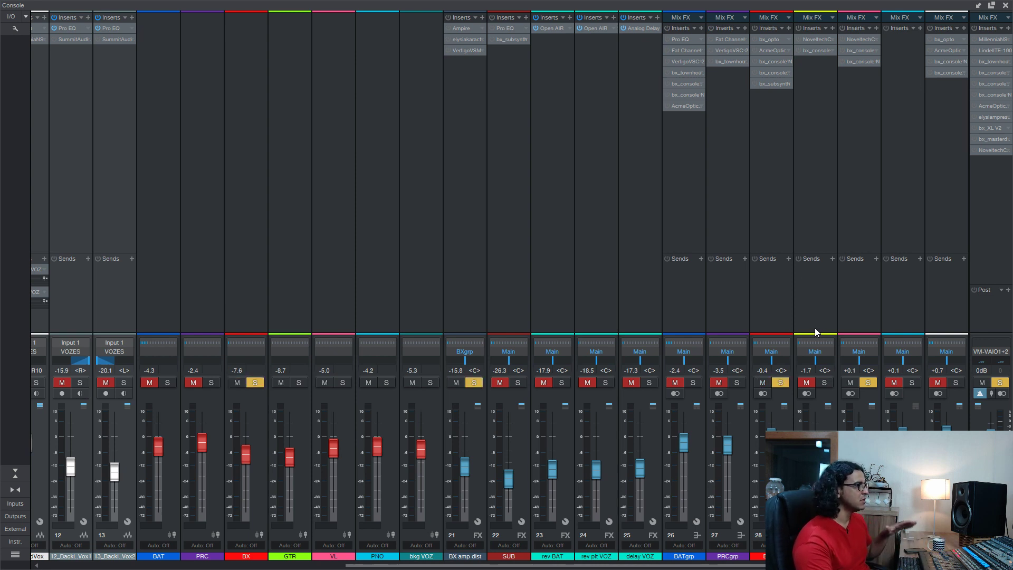
{"action": "left_click", "coordinate": [768, 39]}
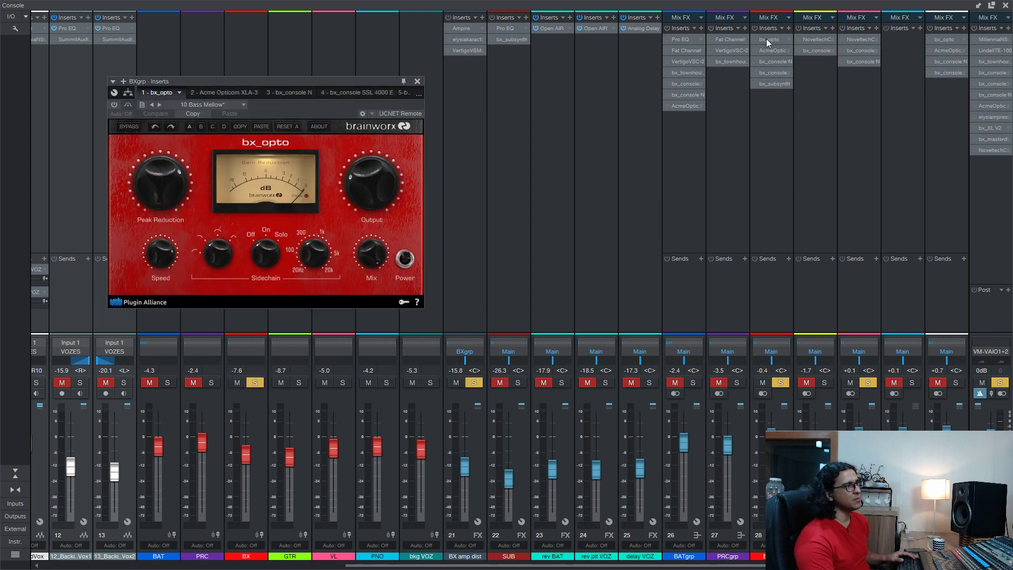
{"action": "left_click_drag", "start_coordinate": [210, 77], "coordinate": [255, 78]}
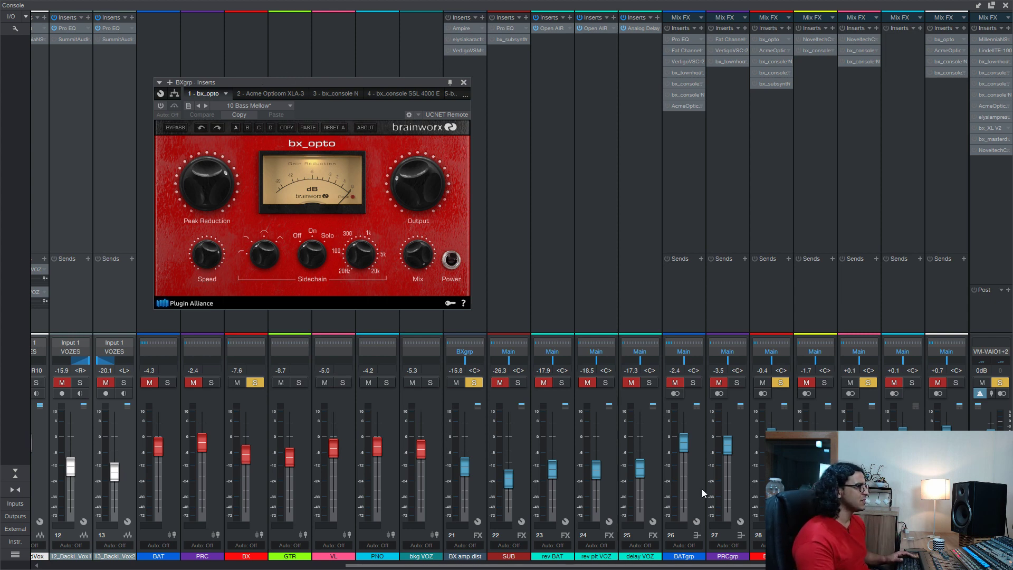
- Play the soloed bass and compare its sound with bx_opto active and bypassed
{"action": "key", "text": "space"}
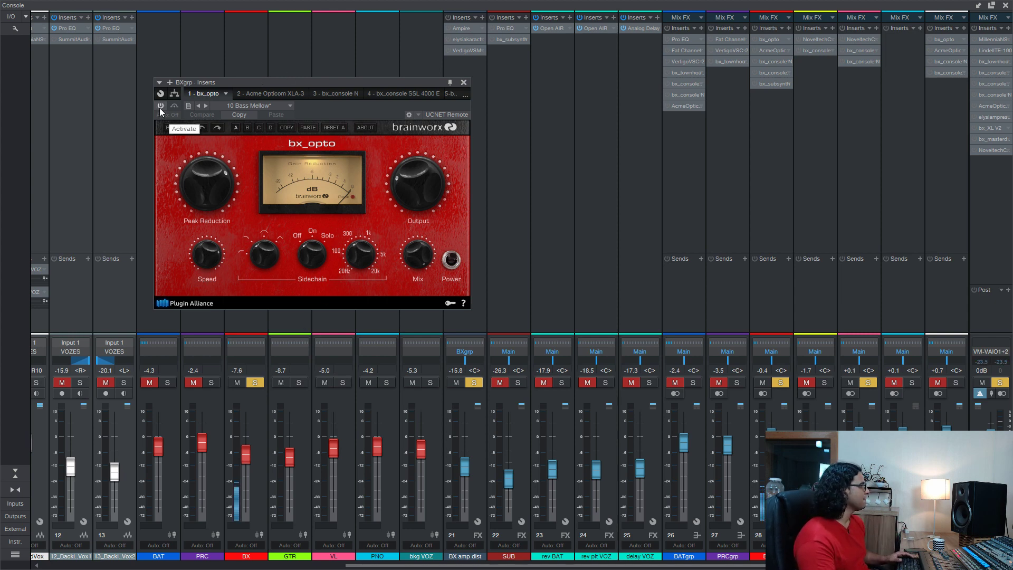
{"action": "key", "text": "space"}
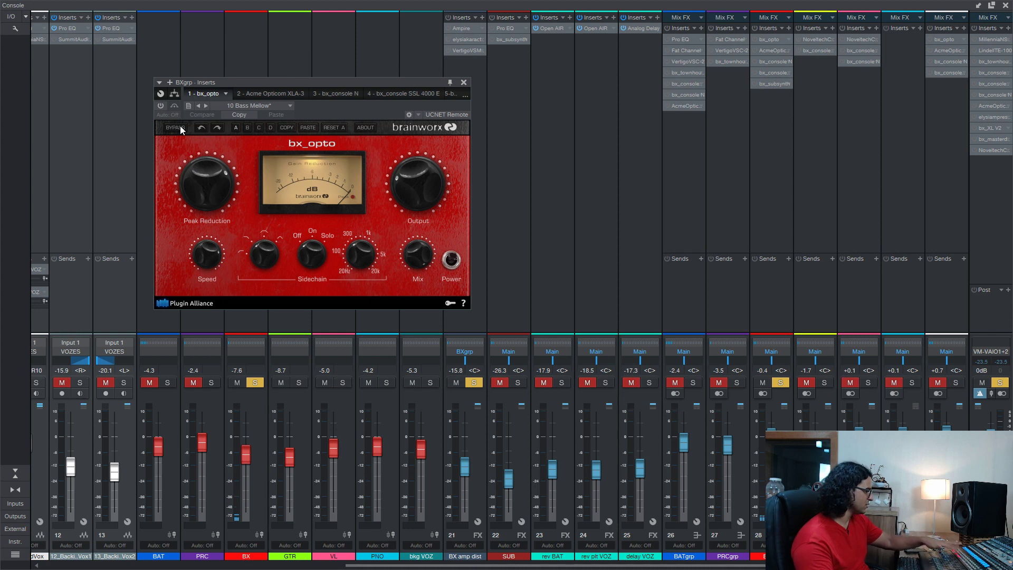
{"action": "key", "text": "space"}
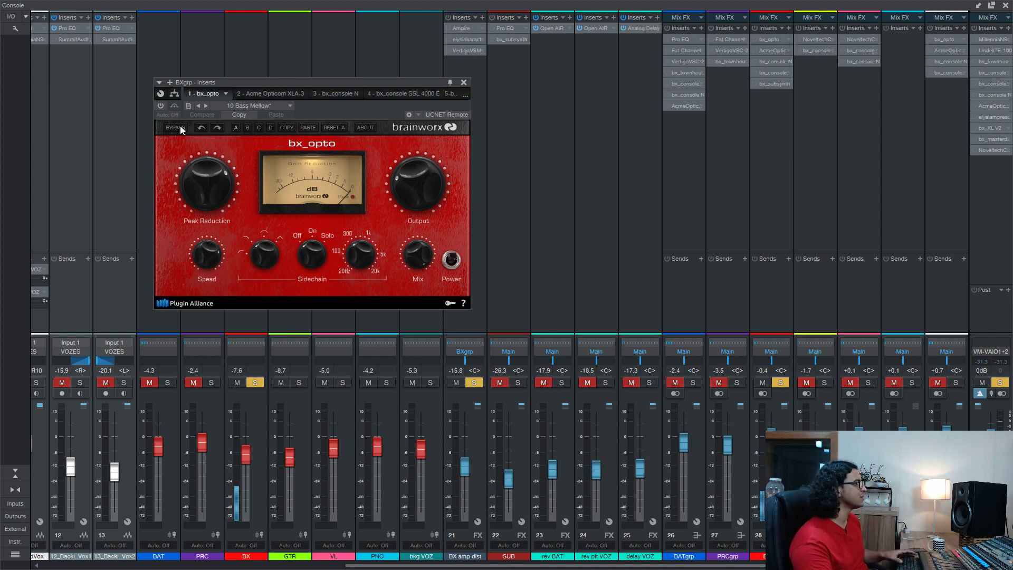
{"action": "left_click", "coordinate": [160, 105]}
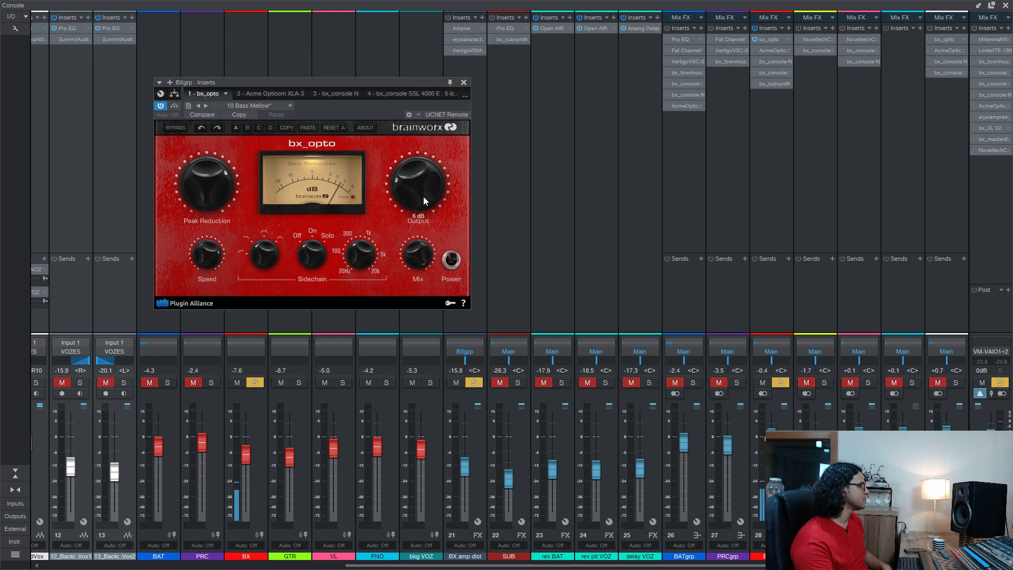
{"action": "left_click", "coordinate": [159, 107]}
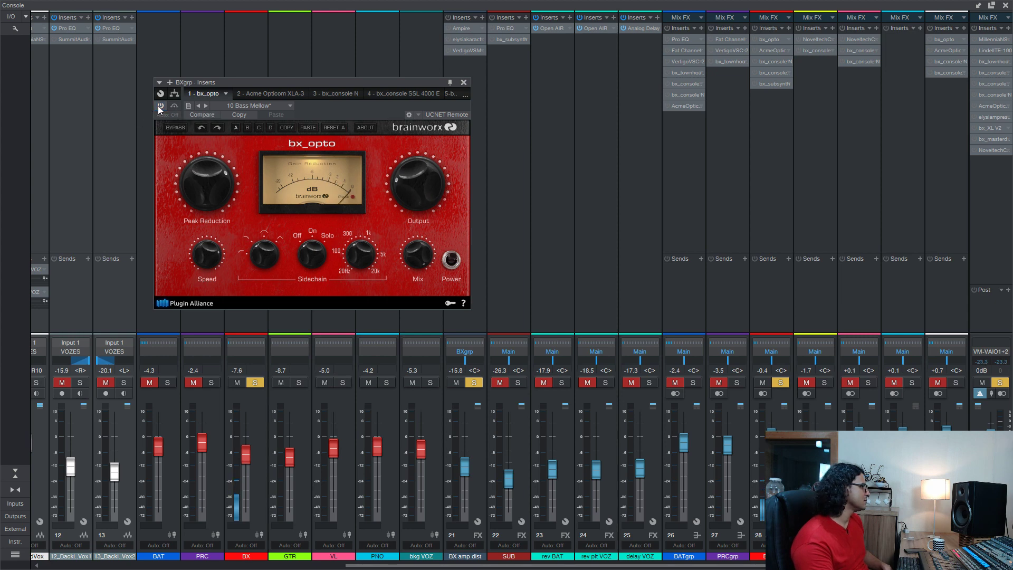
{"action": "left_click", "coordinate": [159, 106]}
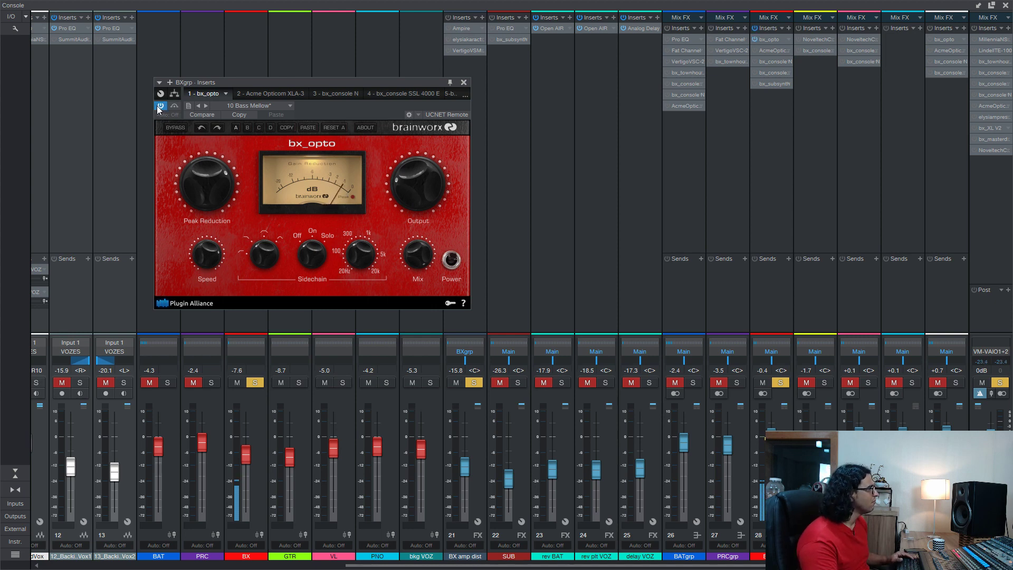
{"action": "left_click", "coordinate": [156, 105]}
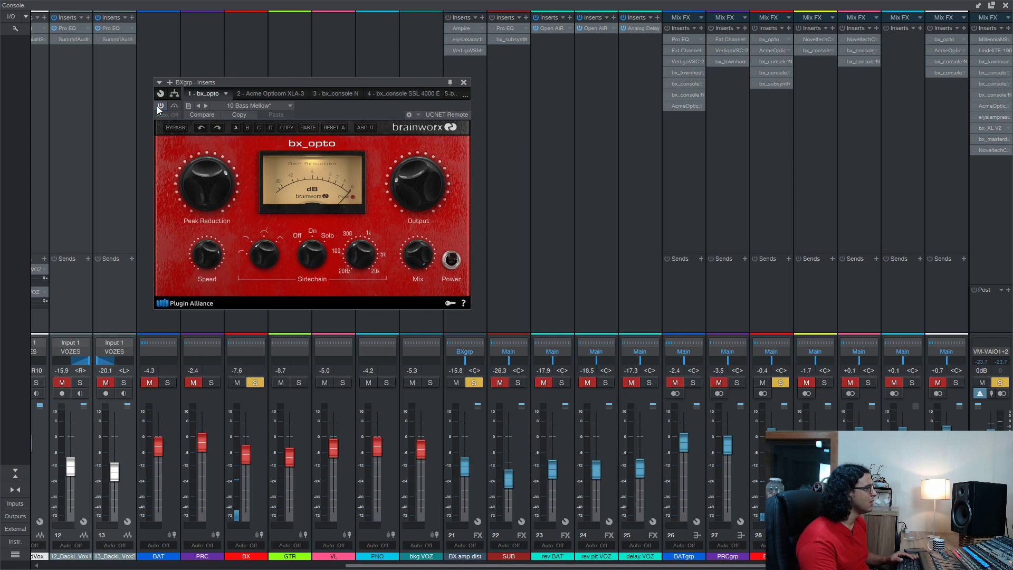
- Solo BAT alongside the bass with BATgrp's bx_console insert active, compare bx_opto on and off, and deactivate both inserts
{"action": "left_click", "coordinate": [667, 83]}
{"action": "key", "text": "m"}
{"action": "key", "text": "s"}
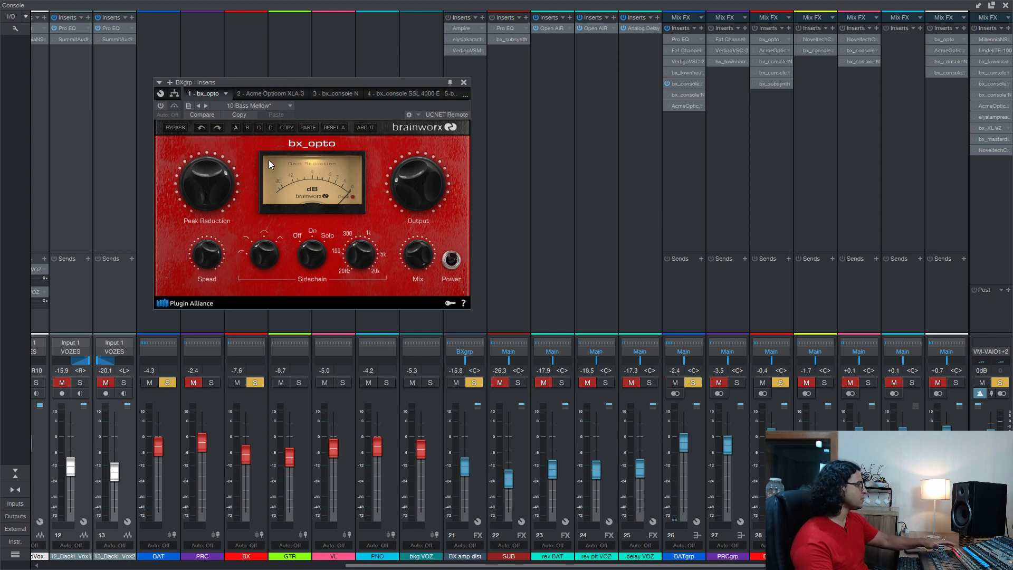
{"action": "left_click", "coordinate": [161, 106]}
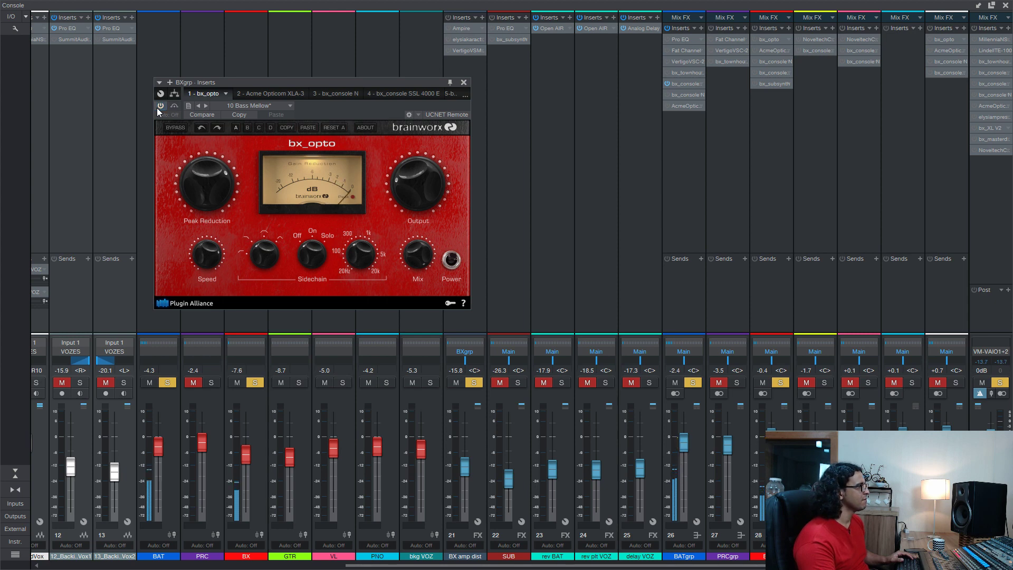
{"action": "left_click", "coordinate": [157, 107]}
{"action": "left_click", "coordinate": [666, 84]}
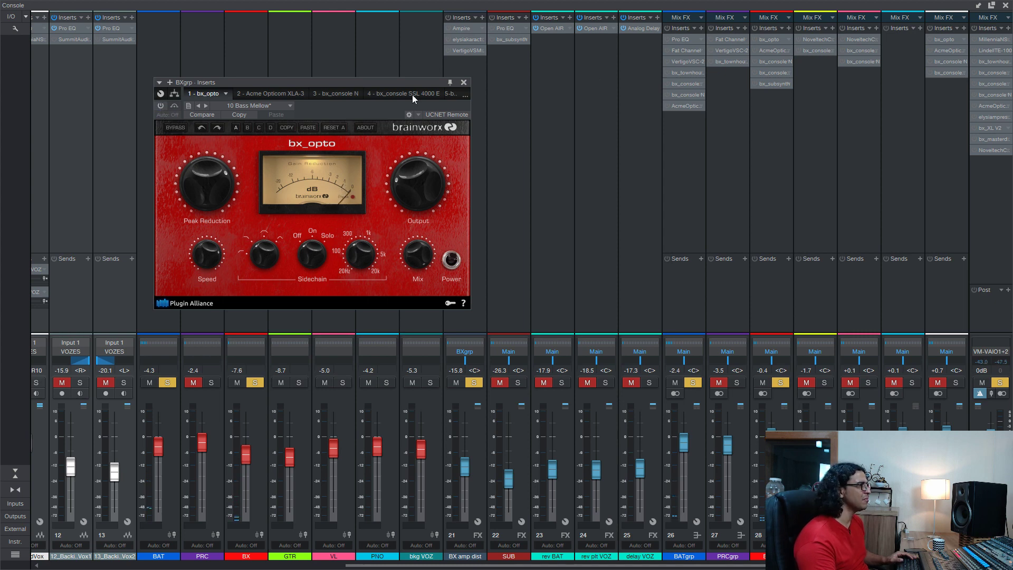
- Open the Acme Opticom XLA-3 insert on BXgrp, remove the BAT solo and activate the compressor
{"action": "left_click", "coordinate": [254, 91]}
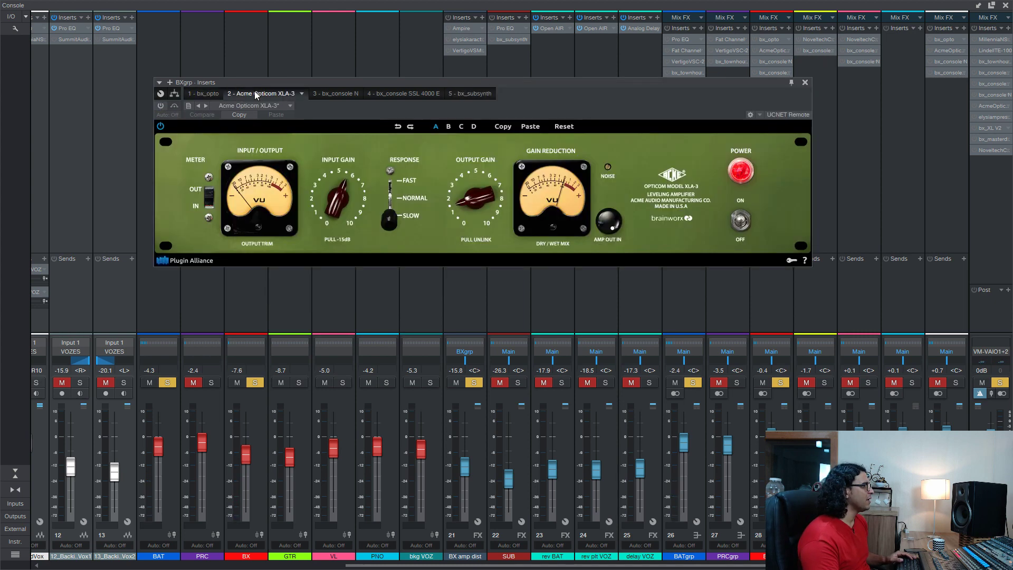
{"action": "left_click", "coordinate": [168, 383]}
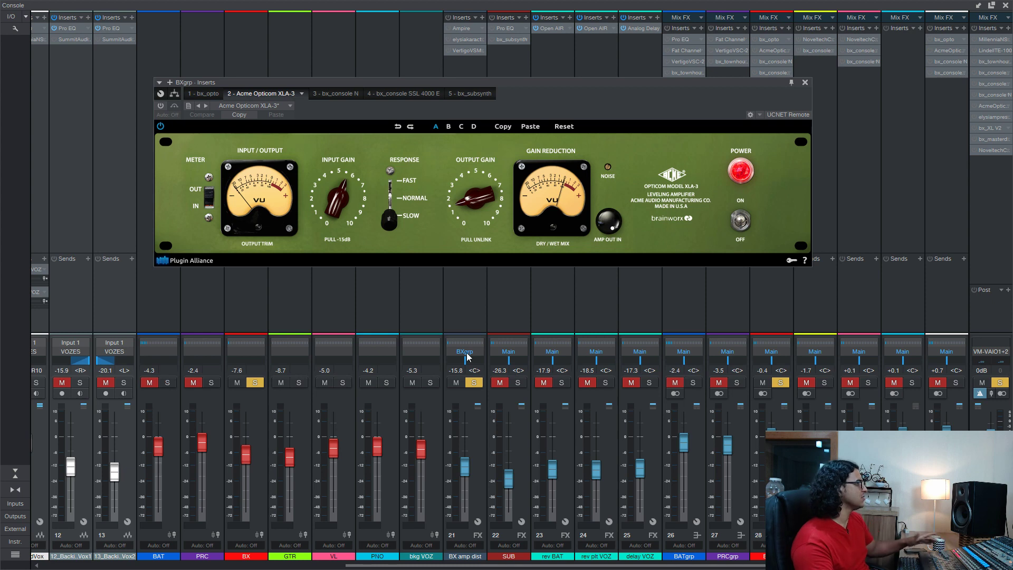
{"action": "left_click", "coordinate": [162, 106]}
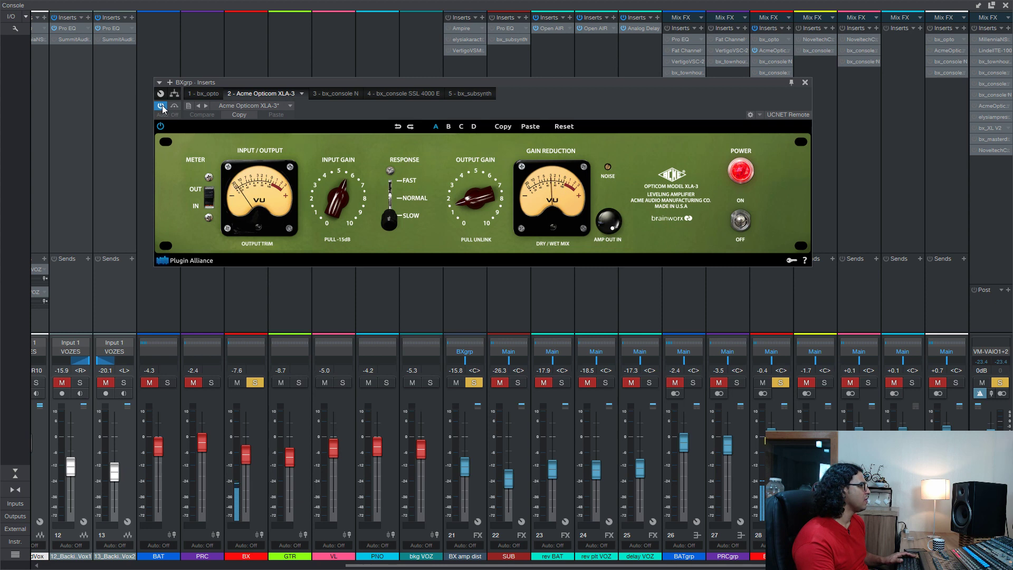
- Raise the XLA-3's input gain and fine-tune its output gain on the soloed bass, matching the level against bypass
{"action": "left_click_drag", "start_coordinate": [337, 203], "coordinate": [340, 191]}
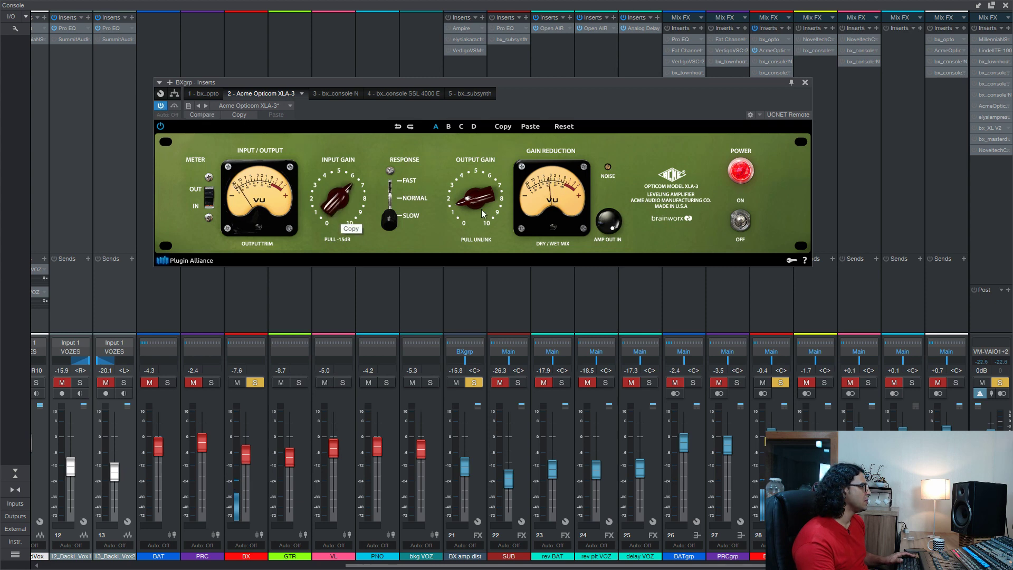
{"action": "left_click_drag", "start_coordinate": [481, 209], "coordinate": [481, 185]}
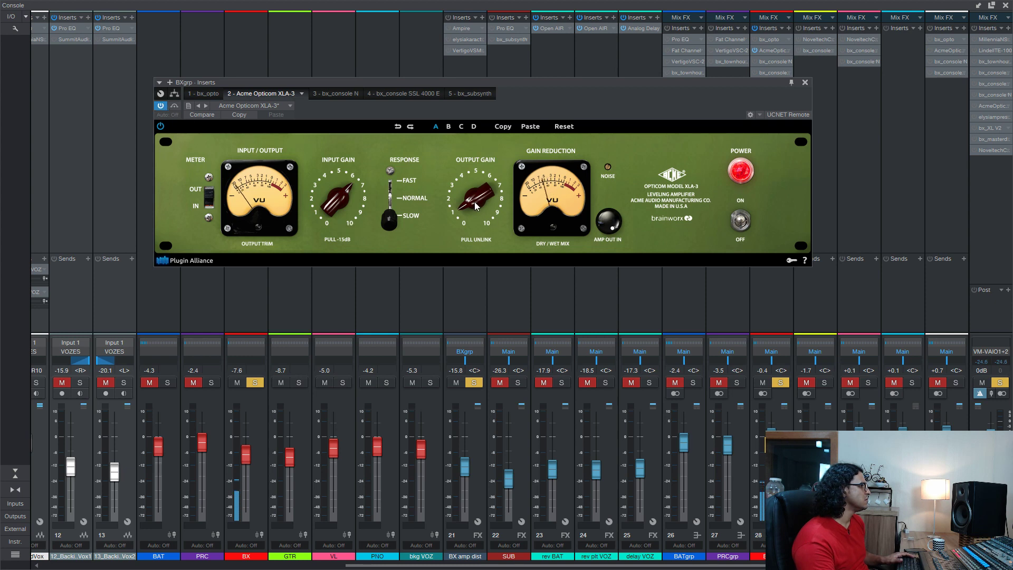
{"action": "left_click_drag", "start_coordinate": [474, 201], "coordinate": [475, 198]}
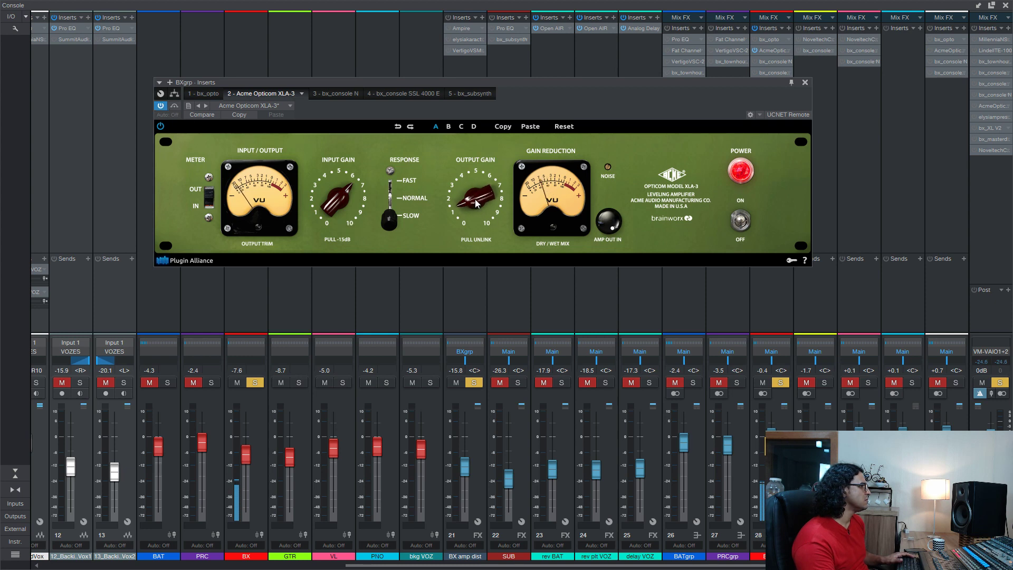
{"action": "left_click", "coordinate": [160, 105]}
{"action": "left_click_drag", "start_coordinate": [469, 204], "coordinate": [470, 205]}
{"action": "left_click", "coordinate": [159, 105]}
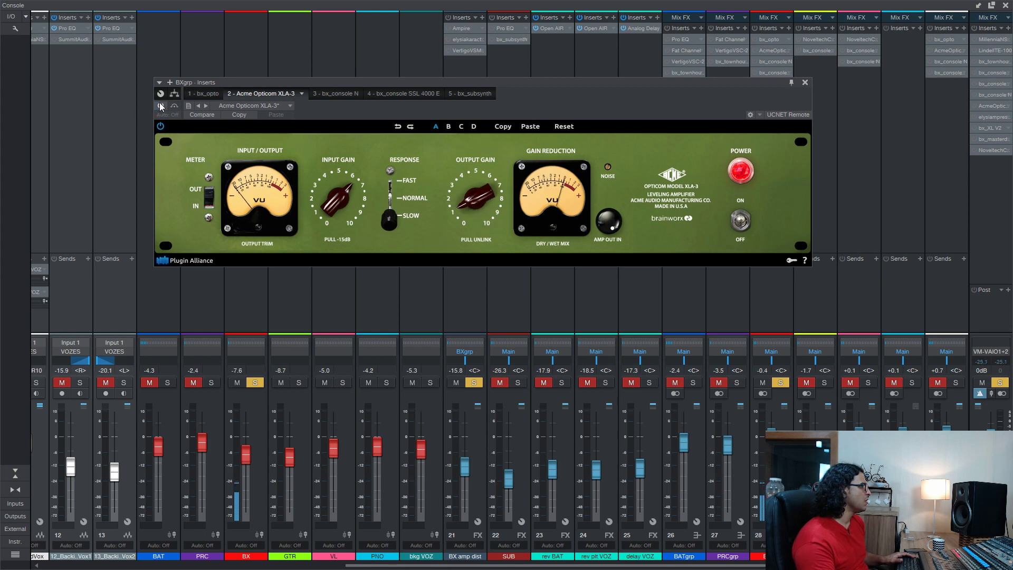
{"action": "left_click", "coordinate": [159, 105]}
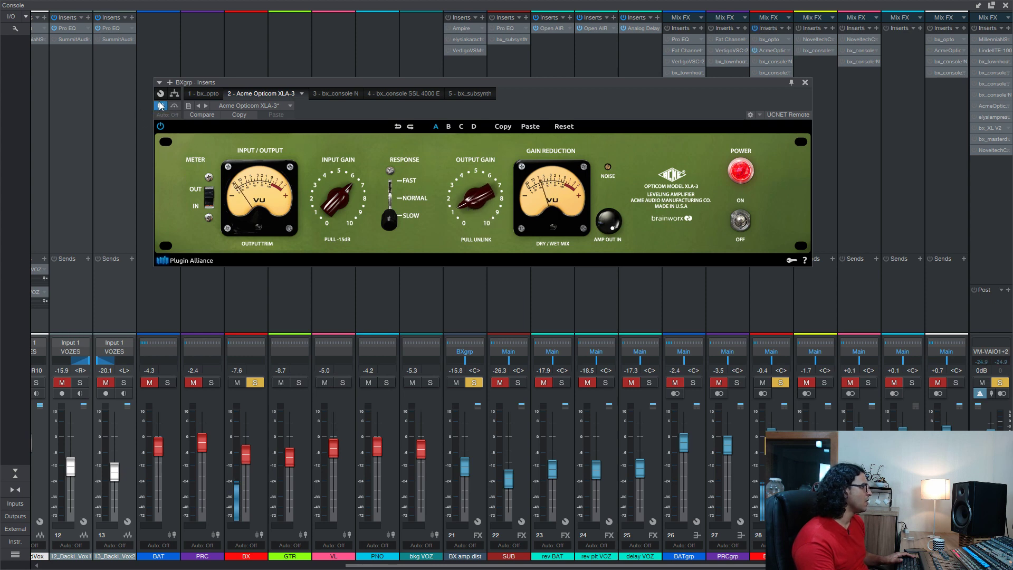
- Solo BAT with the bass and compare the XLA-3 on and off, leaving the compressor bypassed
{"action": "key", "text": "m"}
{"action": "key", "text": "s"}
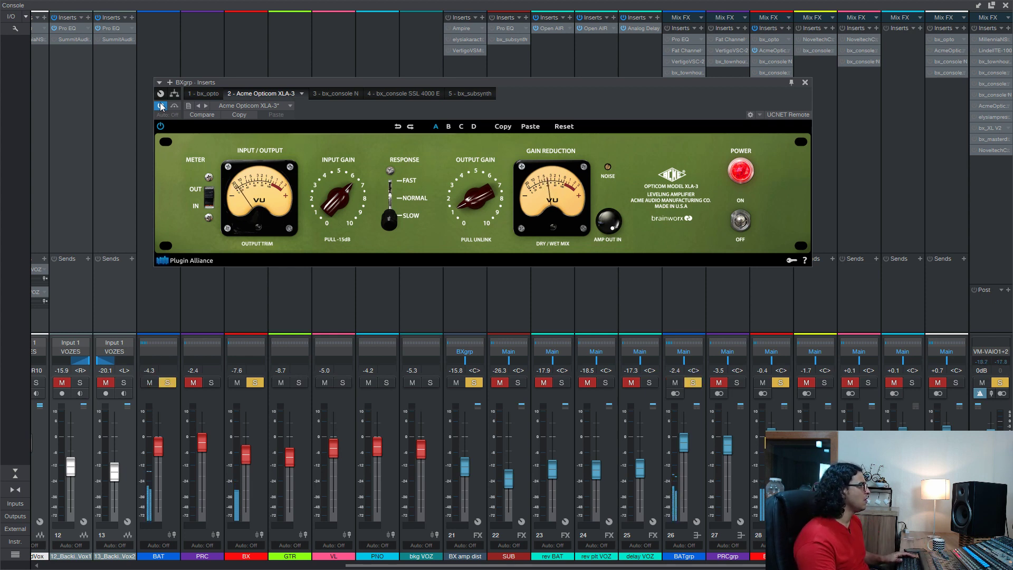
{"action": "left_click_drag", "start_coordinate": [242, 84], "coordinate": [236, 123]}
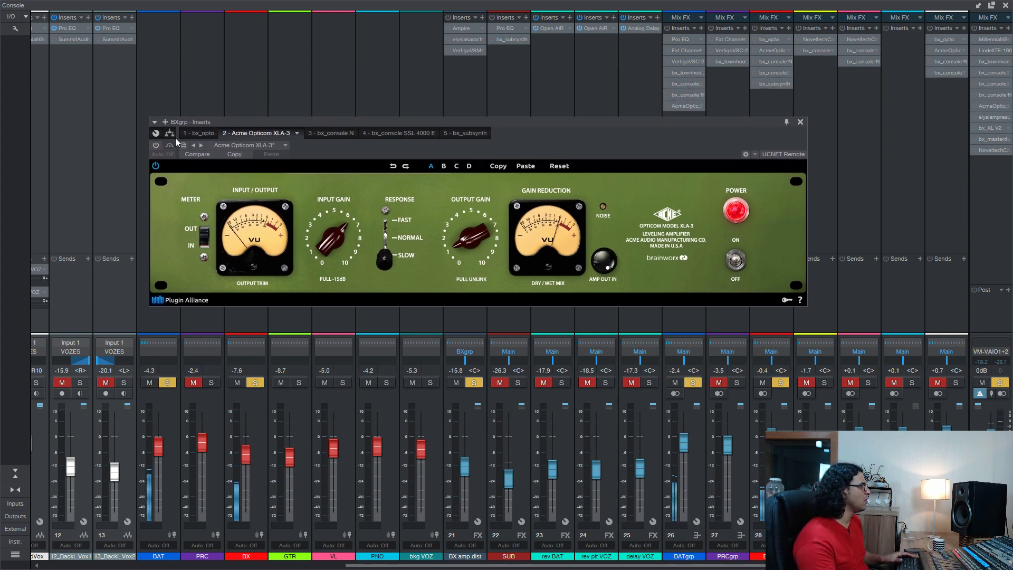
{"action": "left_click", "coordinate": [157, 146]}
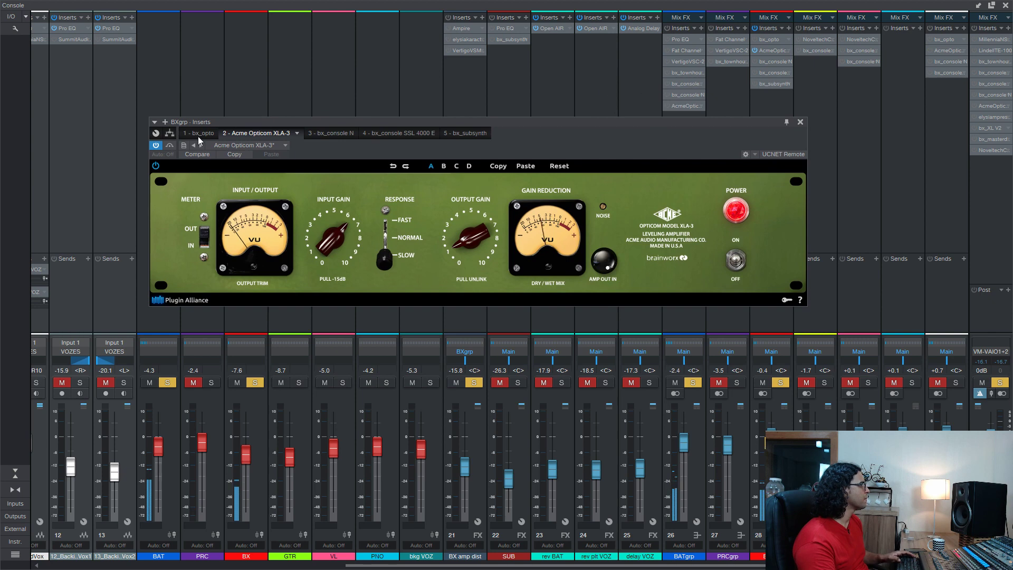
{"action": "left_click", "coordinate": [157, 146]}
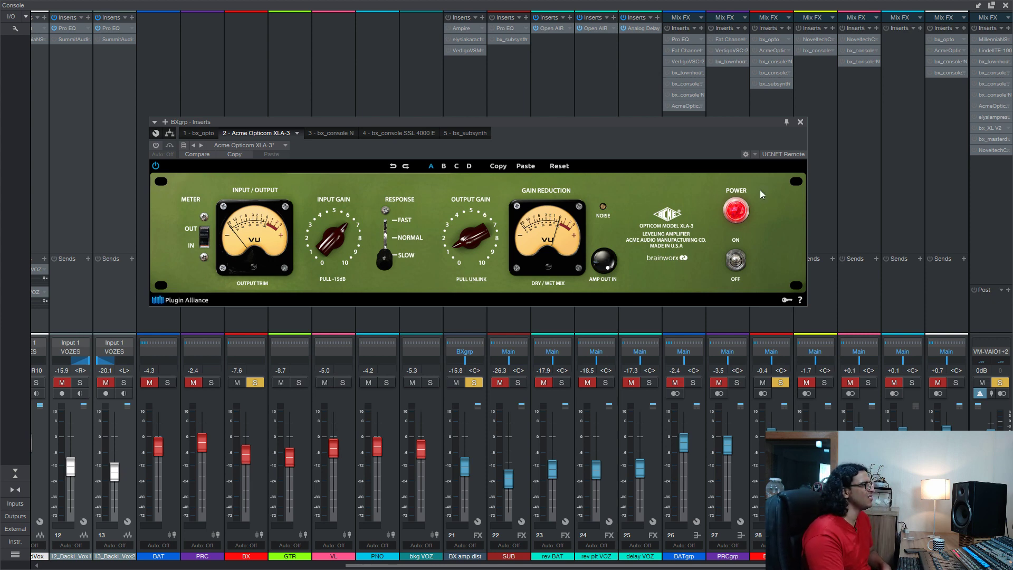
- Open the bx_console N insert on BXgrp and compare it on and off on the soloed bass, leaving it active
{"action": "left_click", "coordinate": [317, 134]}
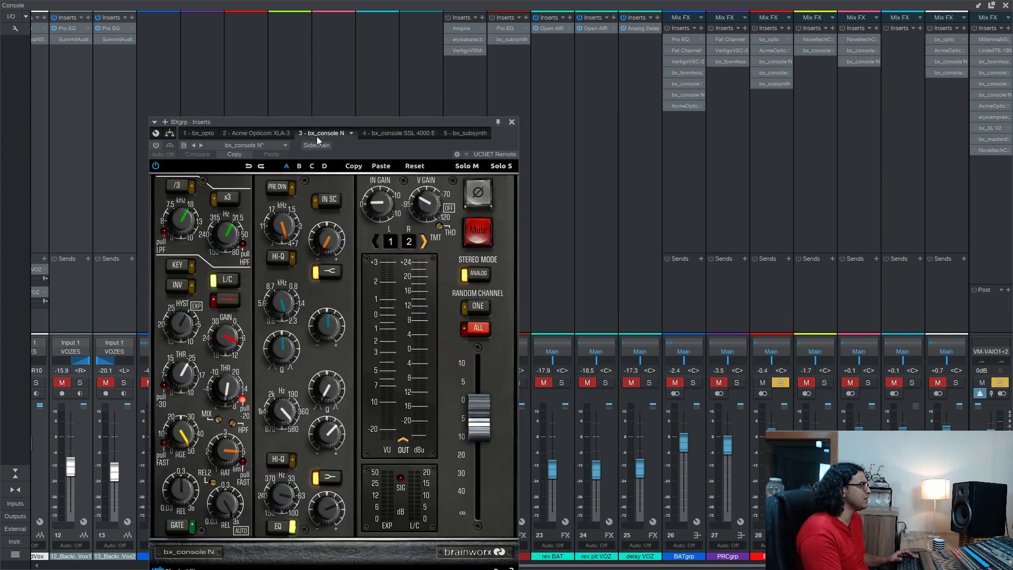
{"action": "left_click_drag", "start_coordinate": [313, 118], "coordinate": [267, 33]}
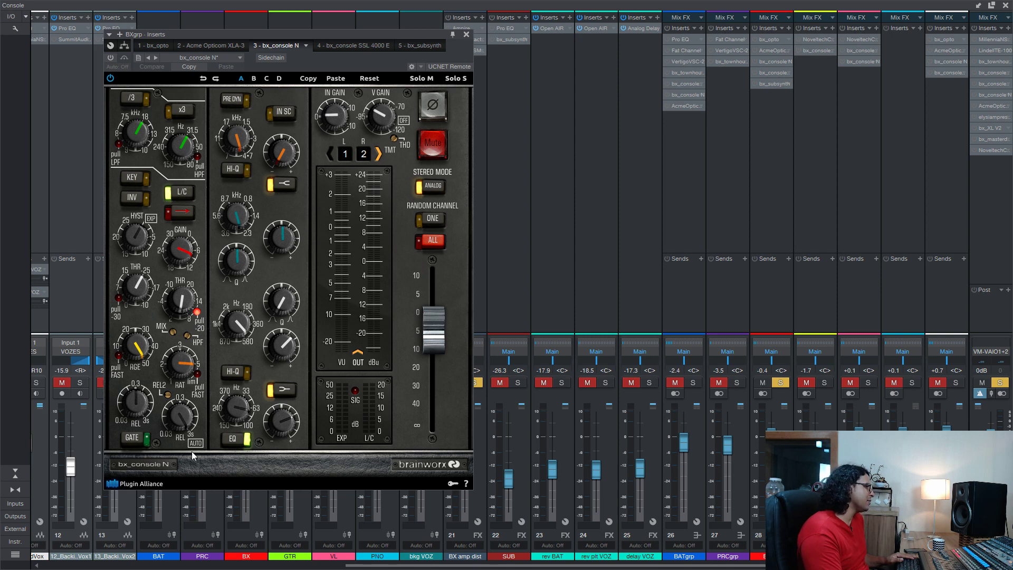
{"action": "left_click", "coordinate": [110, 60]}
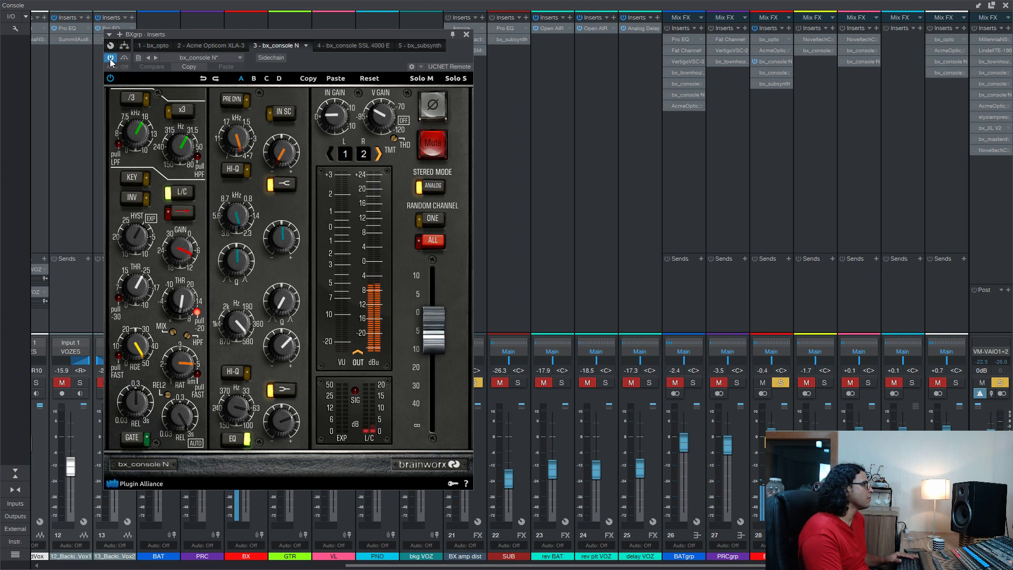
{"action": "left_click", "coordinate": [110, 58]}
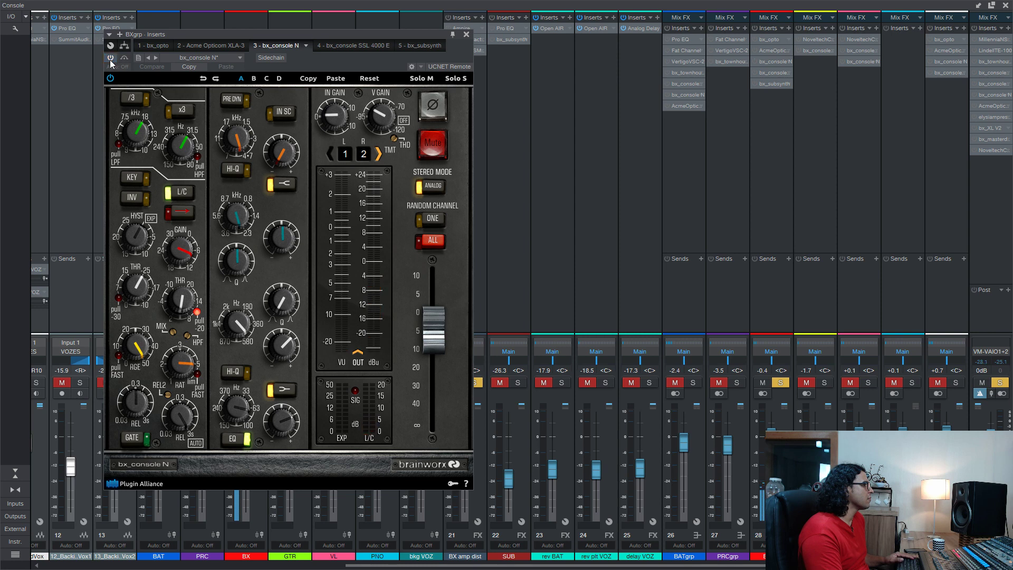
{"action": "left_click", "coordinate": [110, 58]}
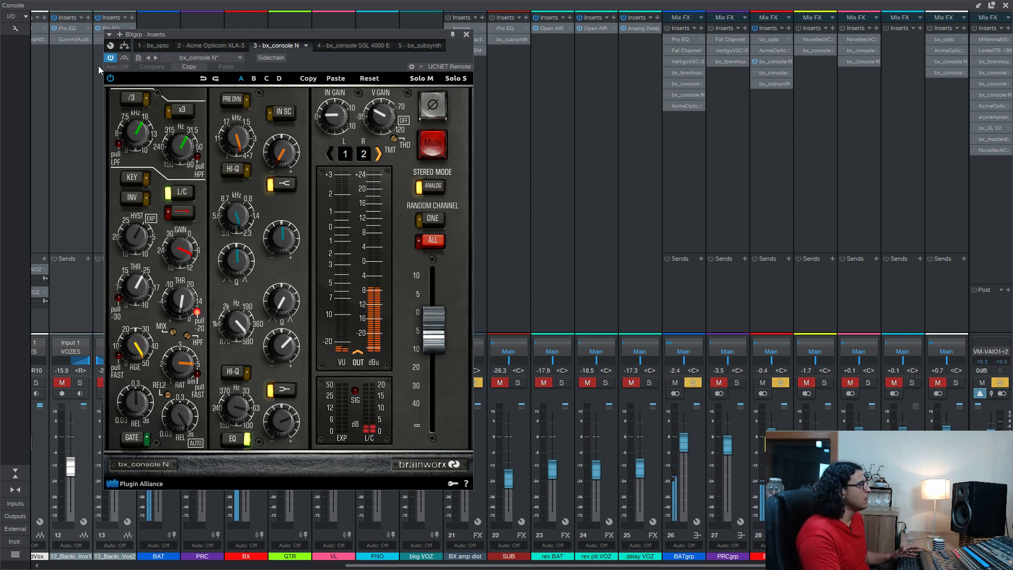
- Compare bx_console N on and off with BAT soloed alongside the bass, leaving it active
{"action": "left_click", "coordinate": [111, 60]}
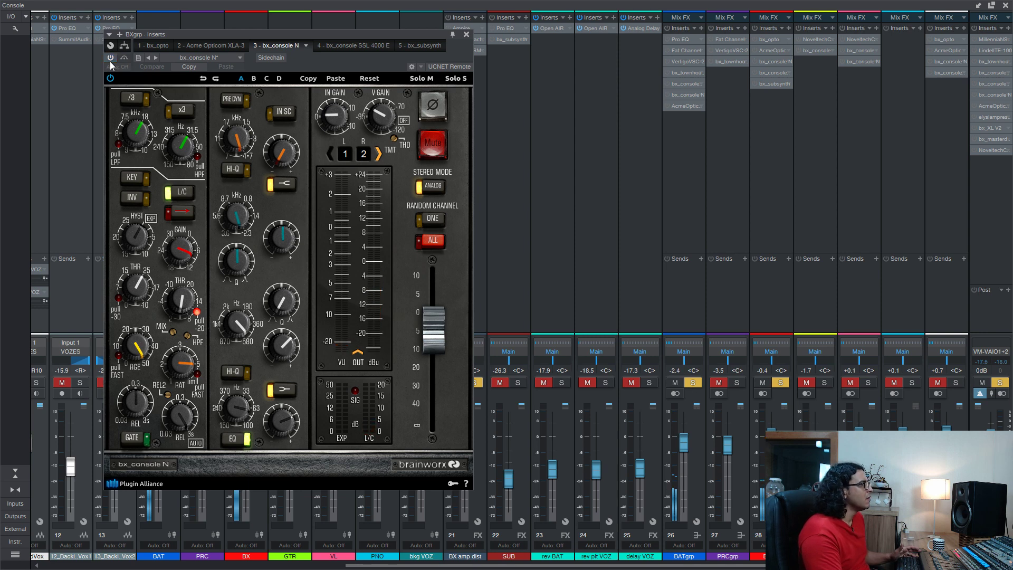
{"action": "left_click", "coordinate": [107, 66]}
{"action": "left_click", "coordinate": [110, 59]}
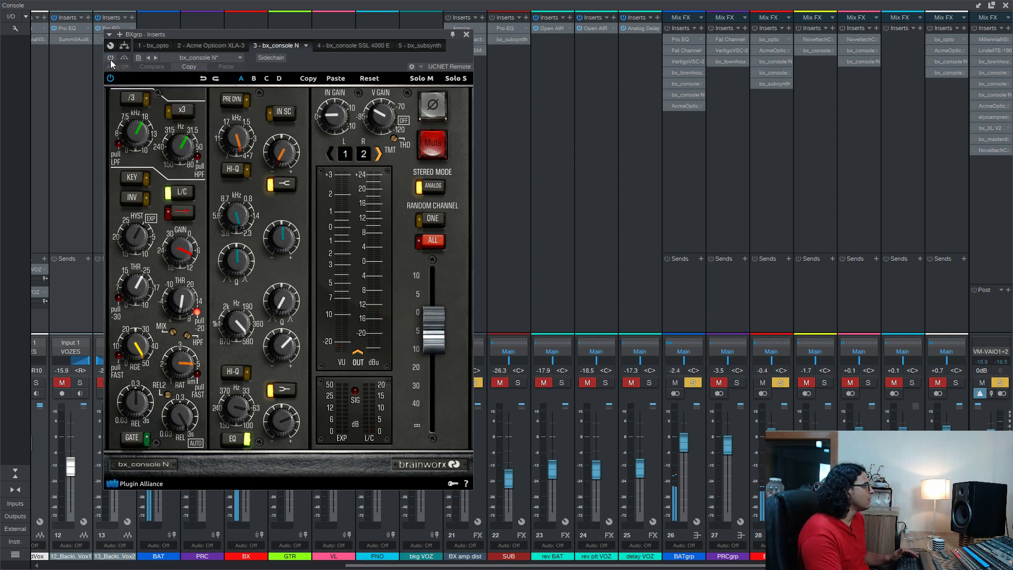
{"action": "left_click", "coordinate": [110, 59]}
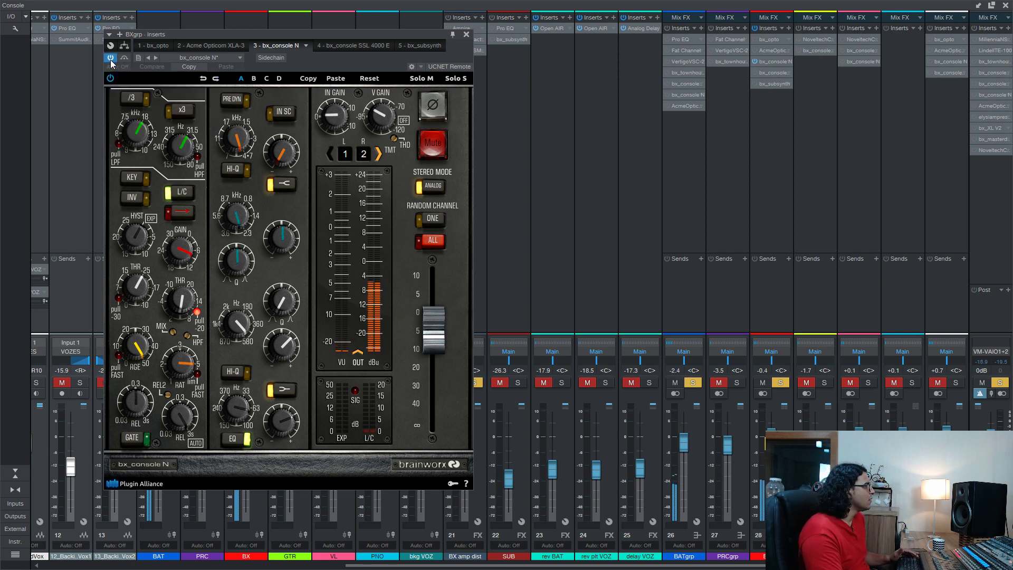
- Activate BATgrp's second-to-last-but-one insert, bx_console, compare the bass's bx_console N on and off against it, and deactivate both
{"action": "left_click", "coordinate": [667, 83]}
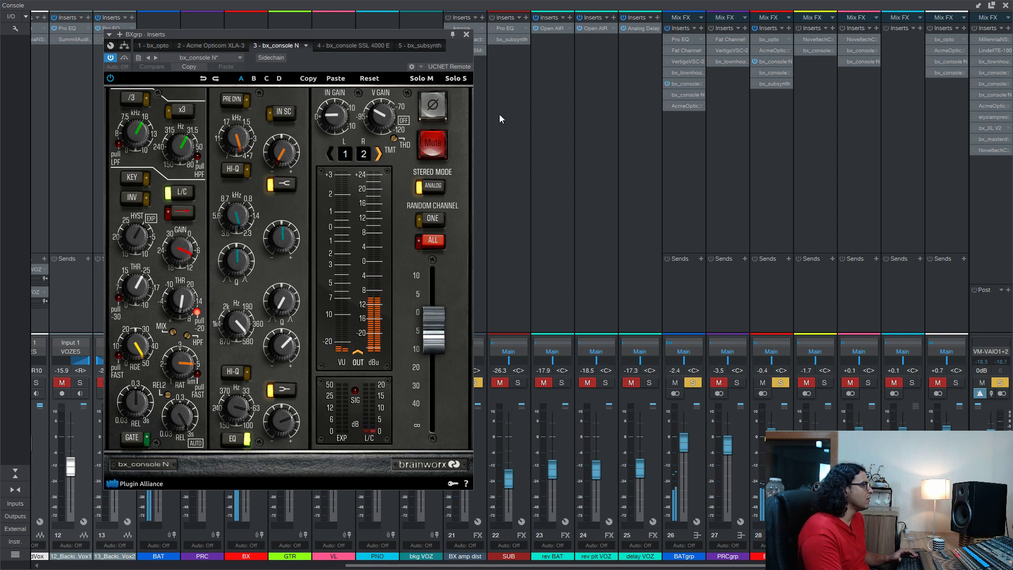
{"action": "left_click", "coordinate": [109, 62]}
{"action": "left_click", "coordinate": [110, 59]}
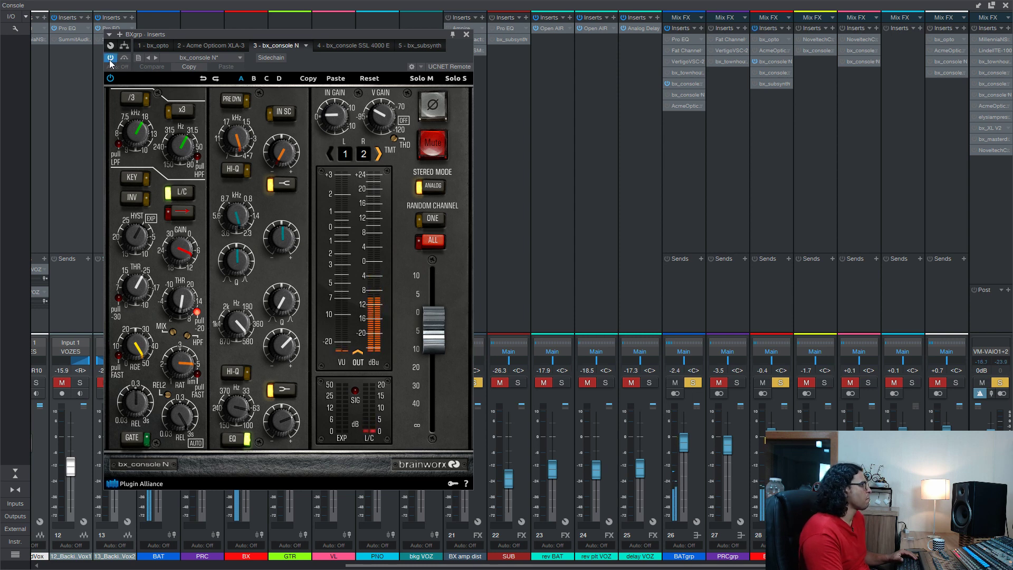
{"action": "left_click", "coordinate": [110, 58]}
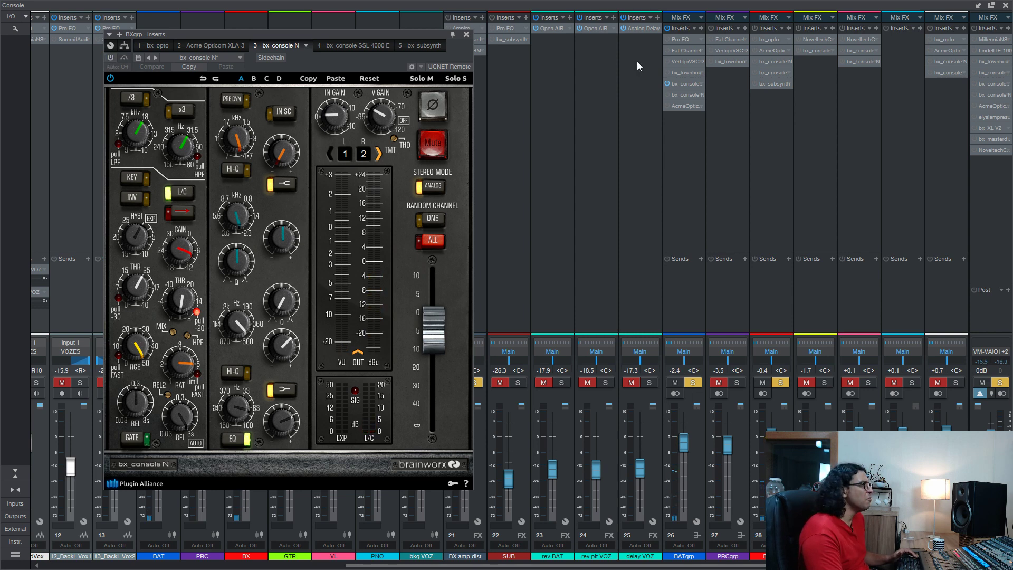
{"action": "left_click", "coordinate": [666, 84]}
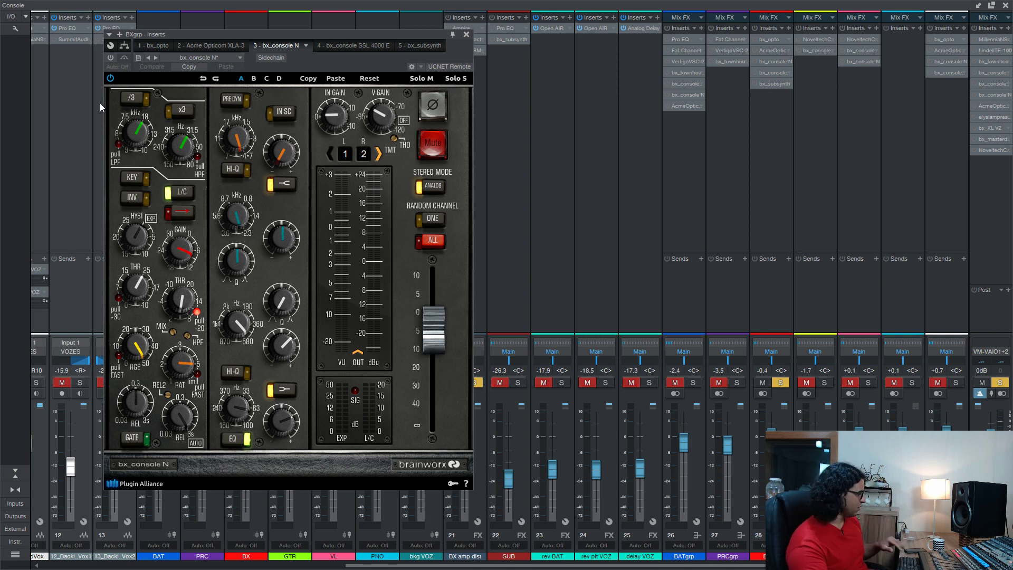
- Compare bx_console N on and off on the bass without BAT, then close the plug-in window with it bypassed
{"action": "left_click", "coordinate": [111, 58]}
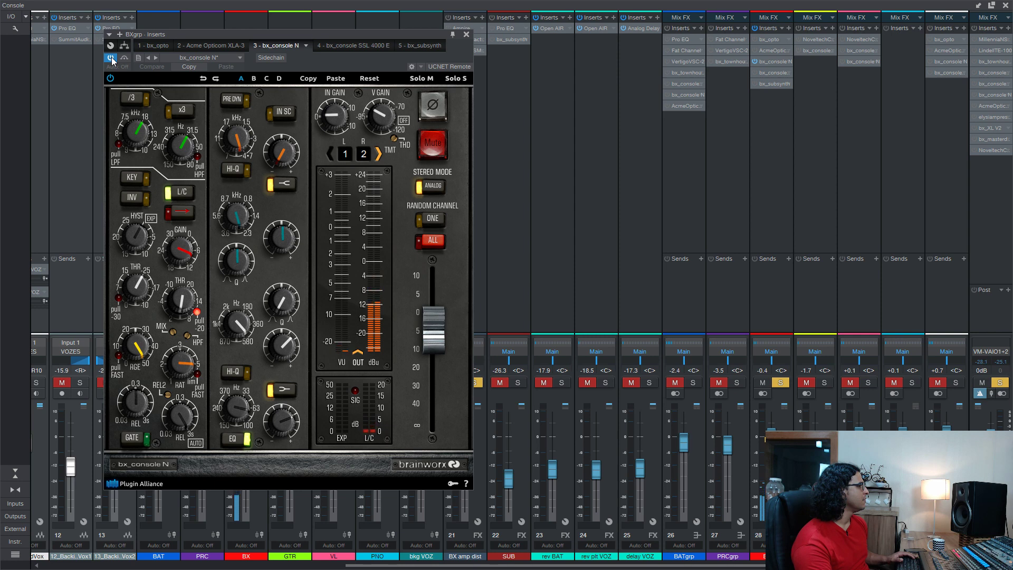
{"action": "left_click", "coordinate": [112, 57]}
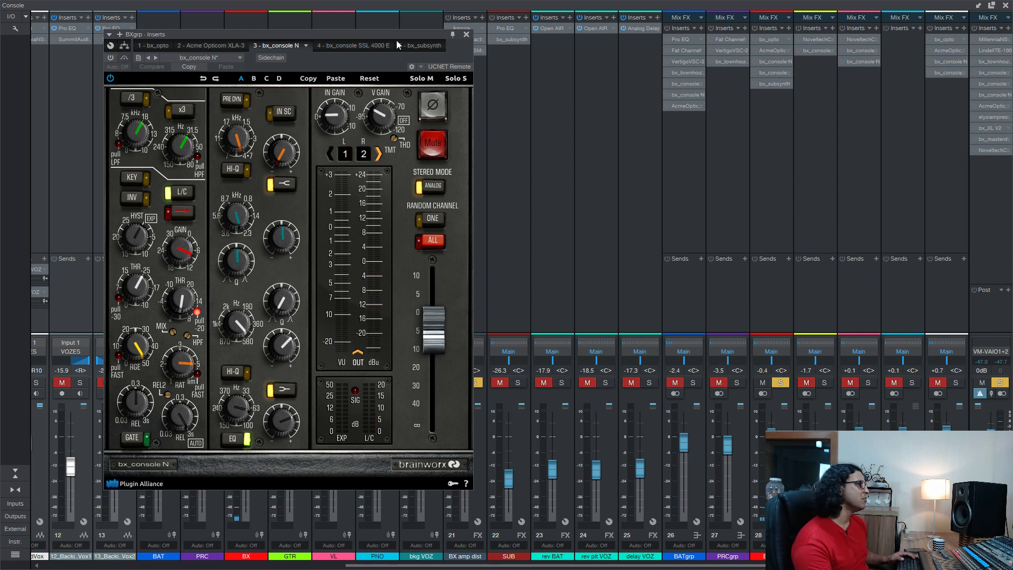
{"action": "left_click", "coordinate": [466, 34]}
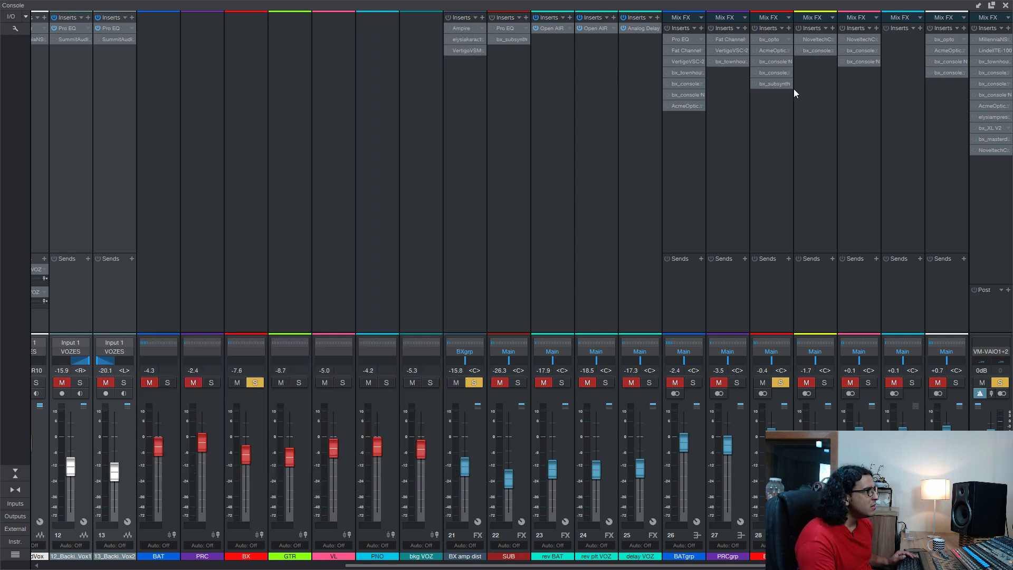
- Open the bx_console SSL 4000 E insert on BXgrp and compare it on and off on the soloed bass
{"action": "double_click", "coordinate": [777, 73]}
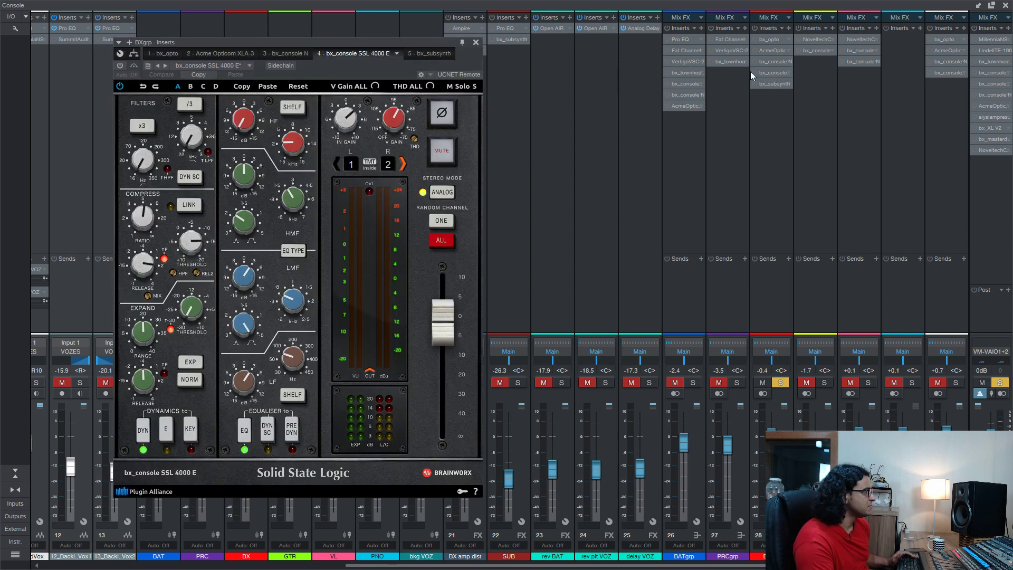
{"action": "left_click_drag", "start_coordinate": [188, 42], "coordinate": [198, 71]}
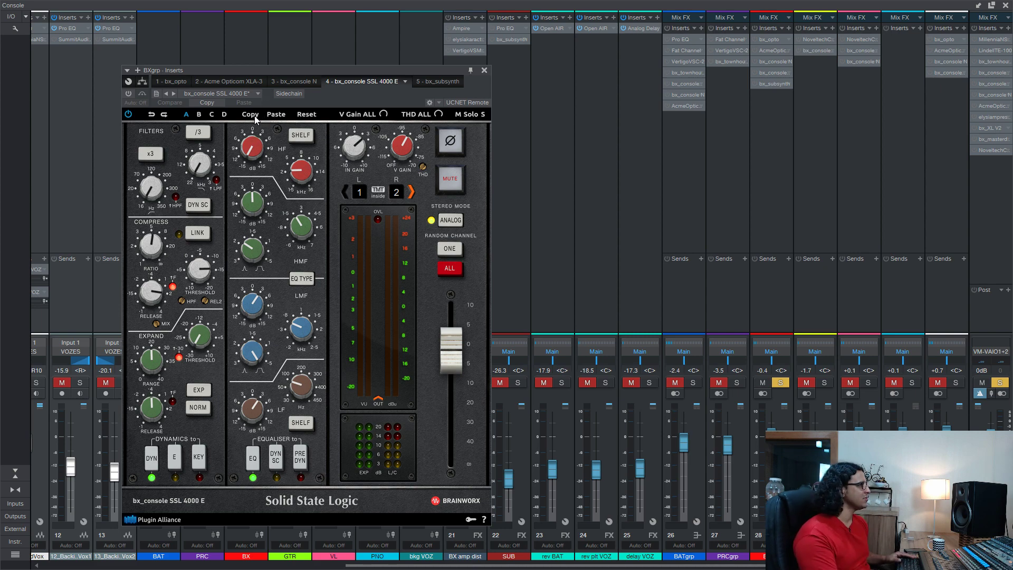
{"action": "left_click", "coordinate": [129, 95]}
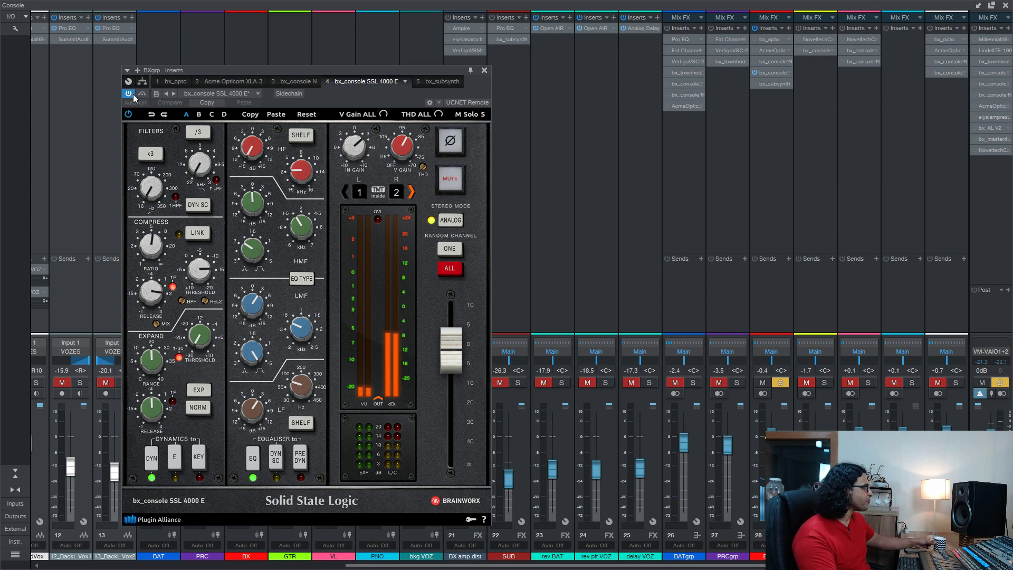
{"action": "left_click", "coordinate": [129, 94]}
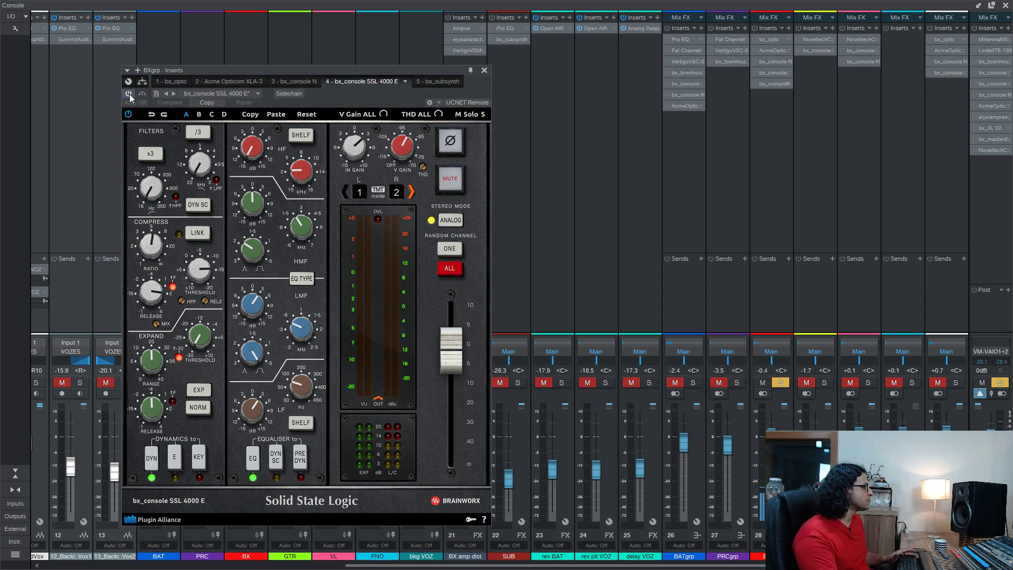
{"action": "left_click", "coordinate": [129, 94]}
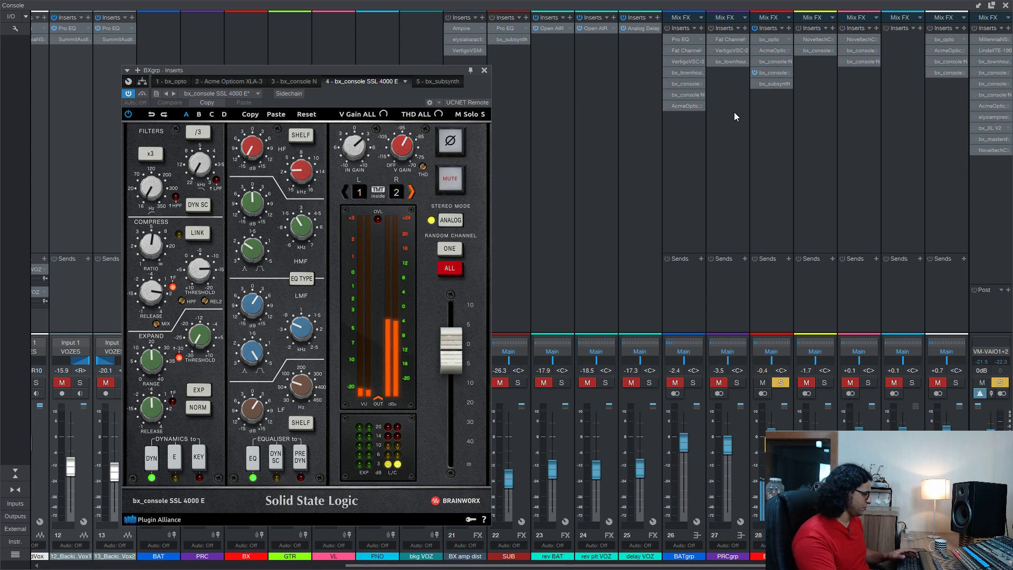
- Activate BATgrp's bx_console insert with BAT soloed, compare the bass's SSL 4000 E on and off, and deactivate both inserts
{"action": "left_click", "coordinate": [667, 83]}
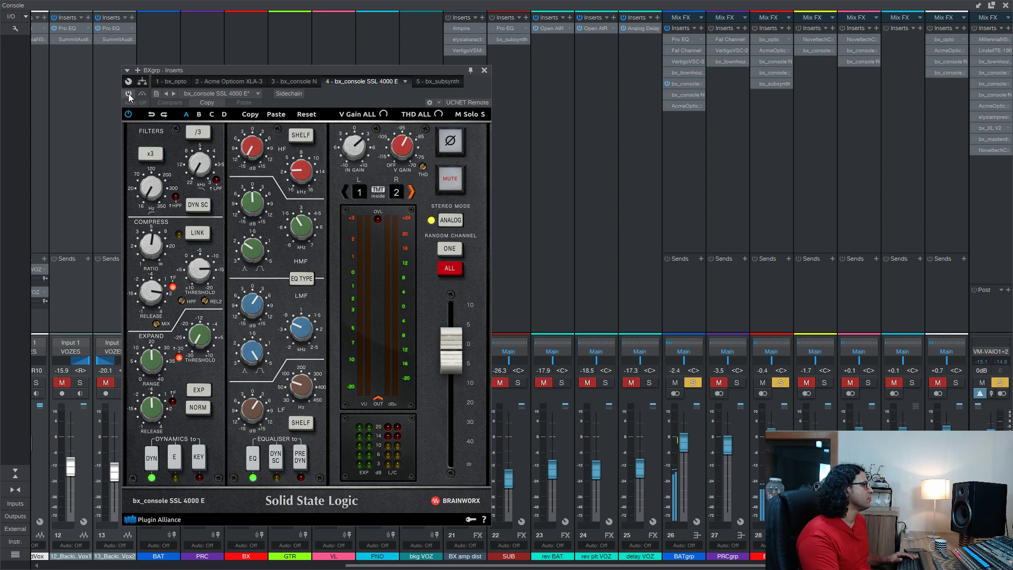
{"action": "left_click", "coordinate": [128, 93]}
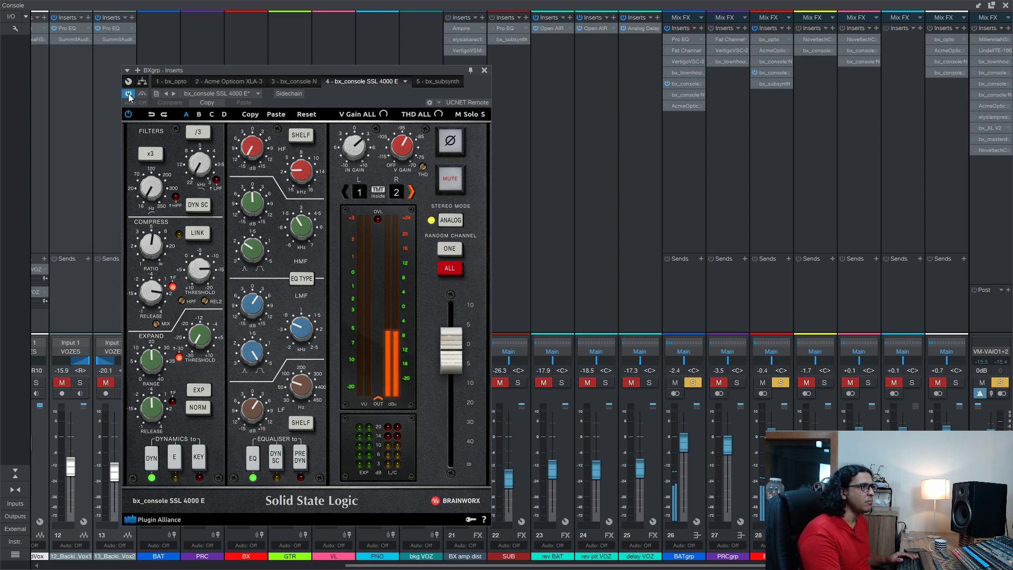
{"action": "left_click", "coordinate": [128, 93]}
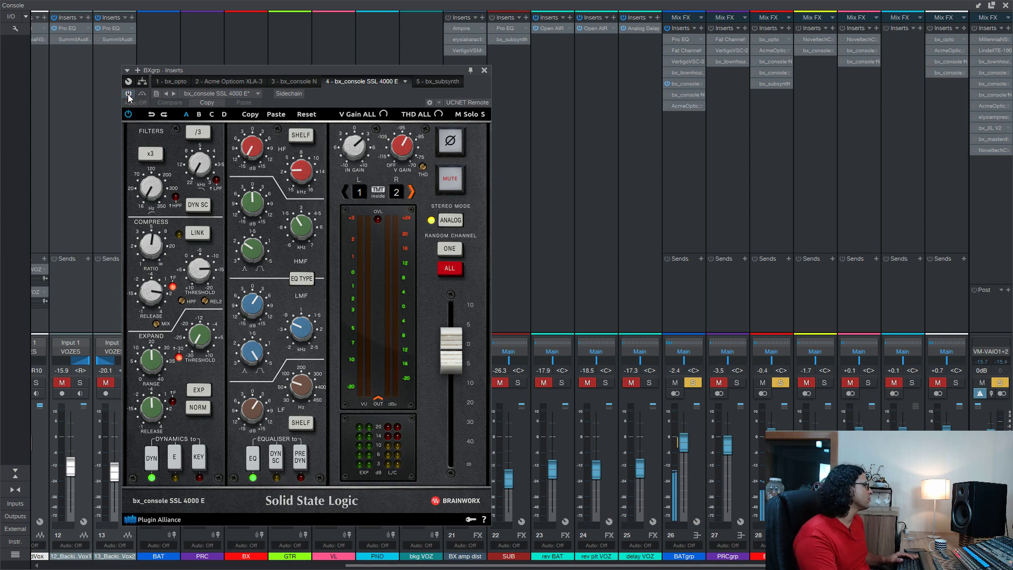
{"action": "left_click", "coordinate": [129, 93]}
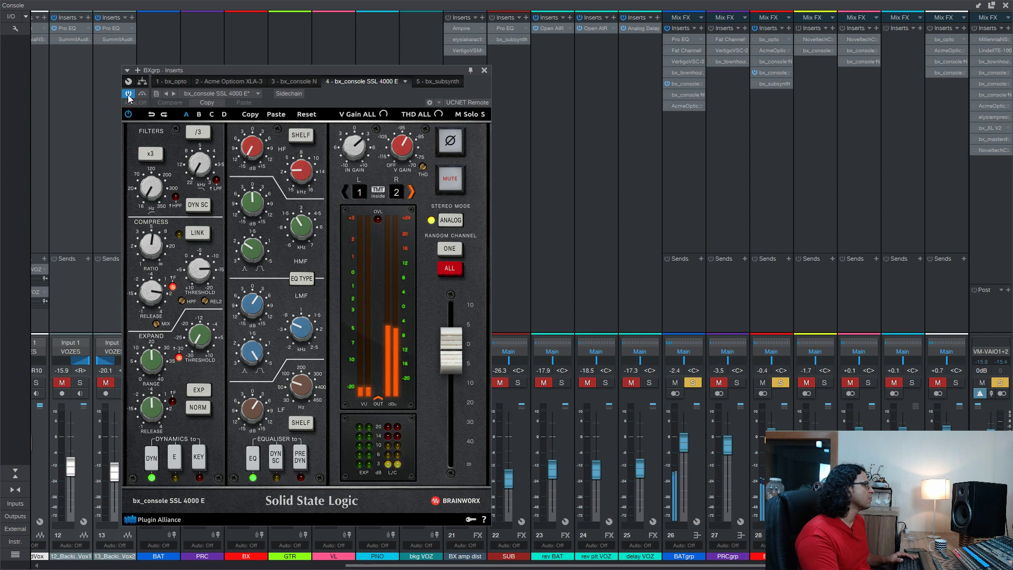
{"action": "left_click", "coordinate": [128, 93]}
{"action": "left_click", "coordinate": [128, 93]}
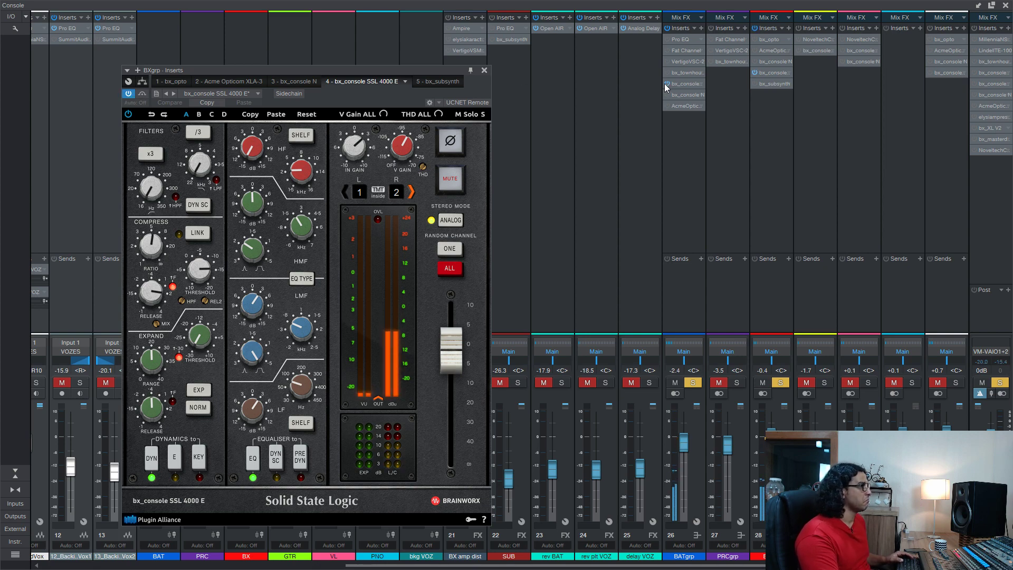
{"action": "left_click", "coordinate": [753, 73]}
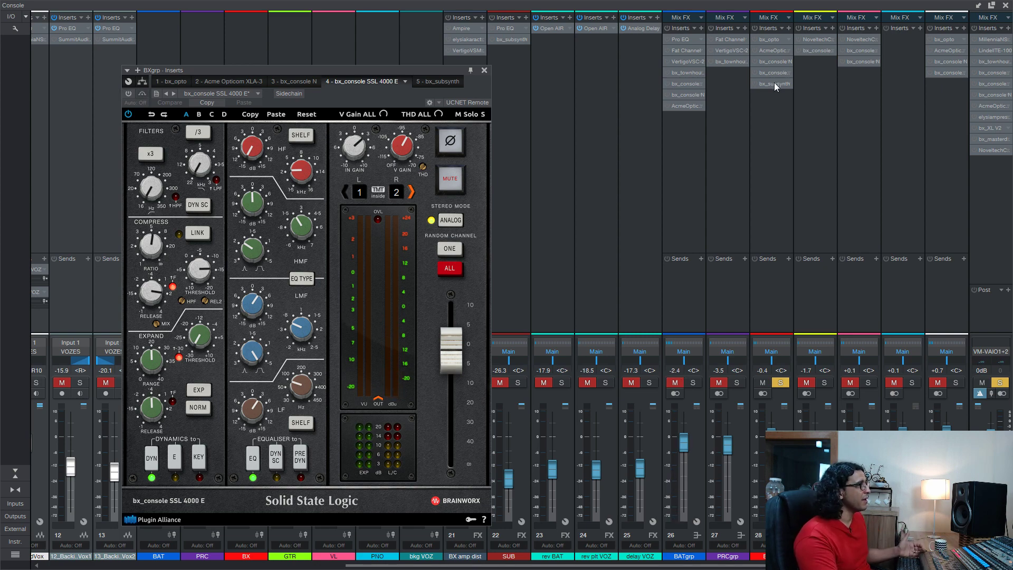
- Open bx_subsynth on BXgrp and set Mix to 100%, the 56-80 Hz band to 34% and the 24-36 Hz band to 23%
{"action": "left_click", "coordinate": [774, 82]}
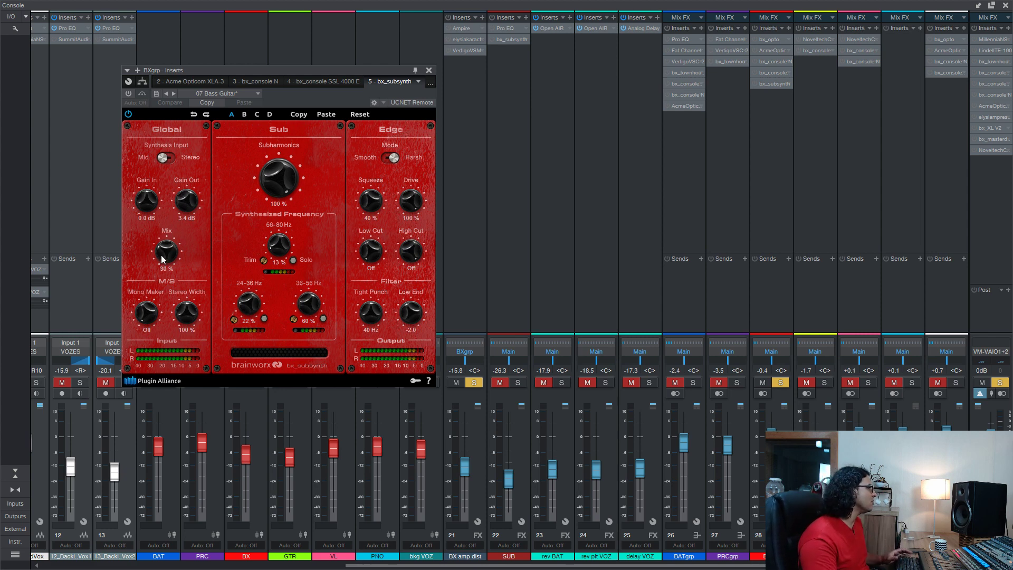
{"action": "left_click_drag", "start_coordinate": [161, 255], "coordinate": [167, 195]}
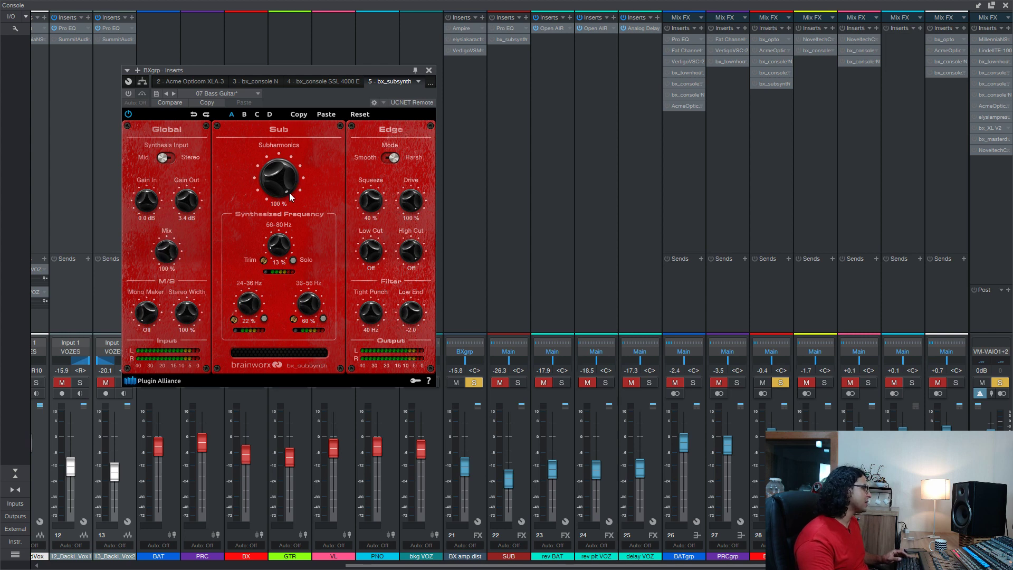
{"action": "left_click_drag", "start_coordinate": [279, 249], "coordinate": [280, 245]}
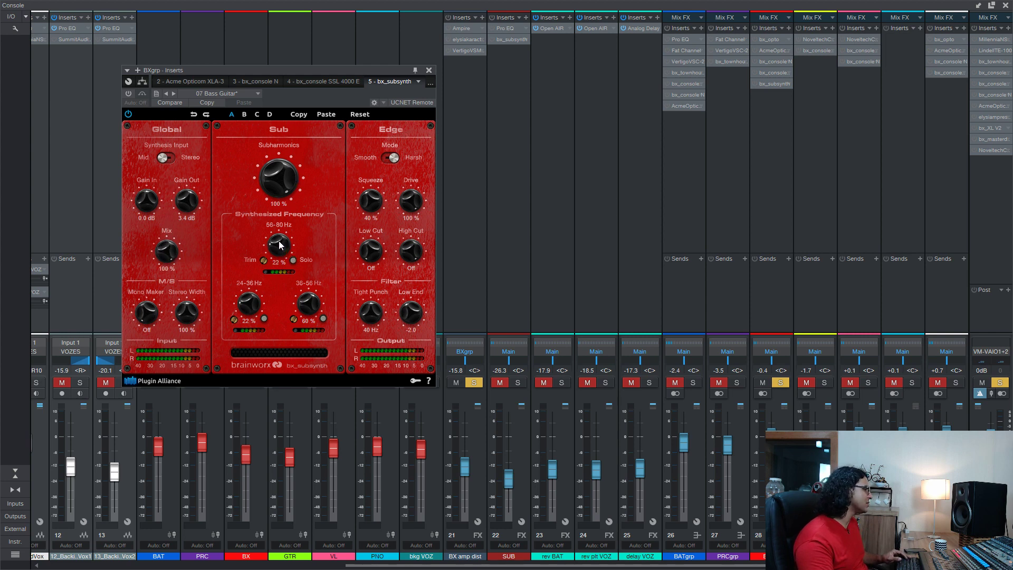
{"action": "left_click_drag", "start_coordinate": [252, 303], "coordinate": [252, 302]}
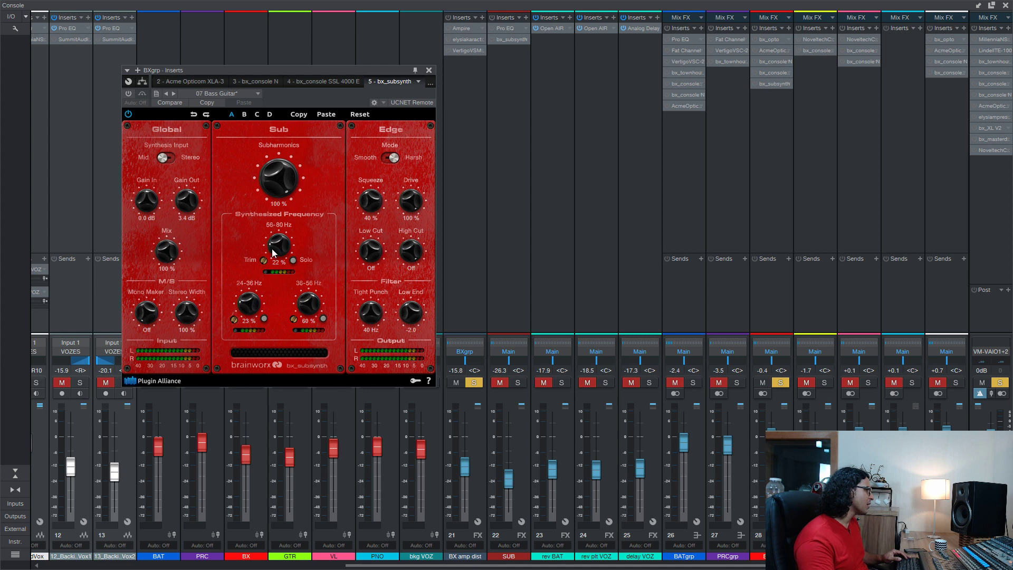
{"action": "left_click_drag", "start_coordinate": [276, 254], "coordinate": [277, 245]}
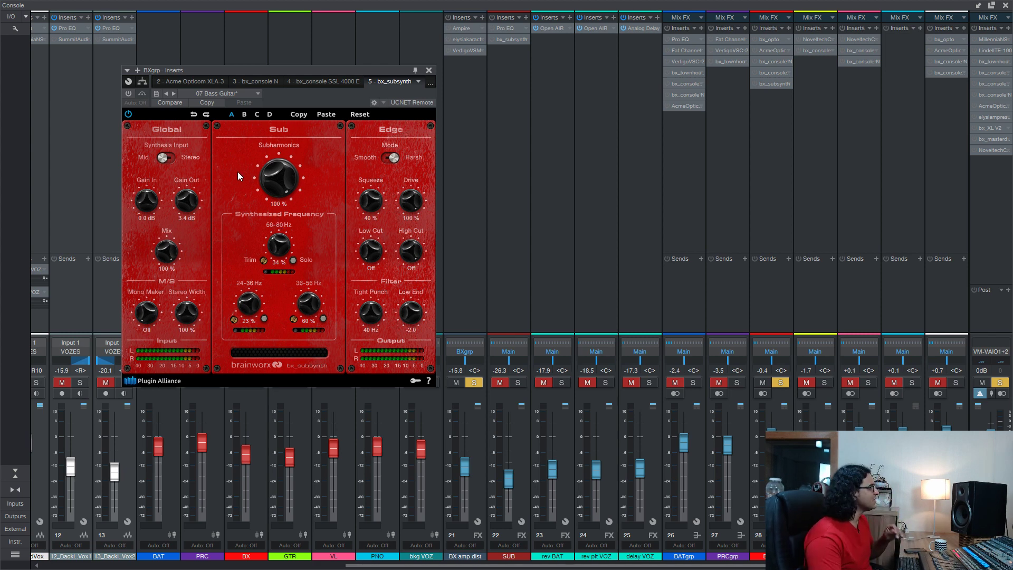
- Activate bx_subsynth, audition its 56-80 Hz and 36-56 Hz bands in solo on the bass, and bypass the plug-in
{"action": "left_click", "coordinate": [129, 93]}
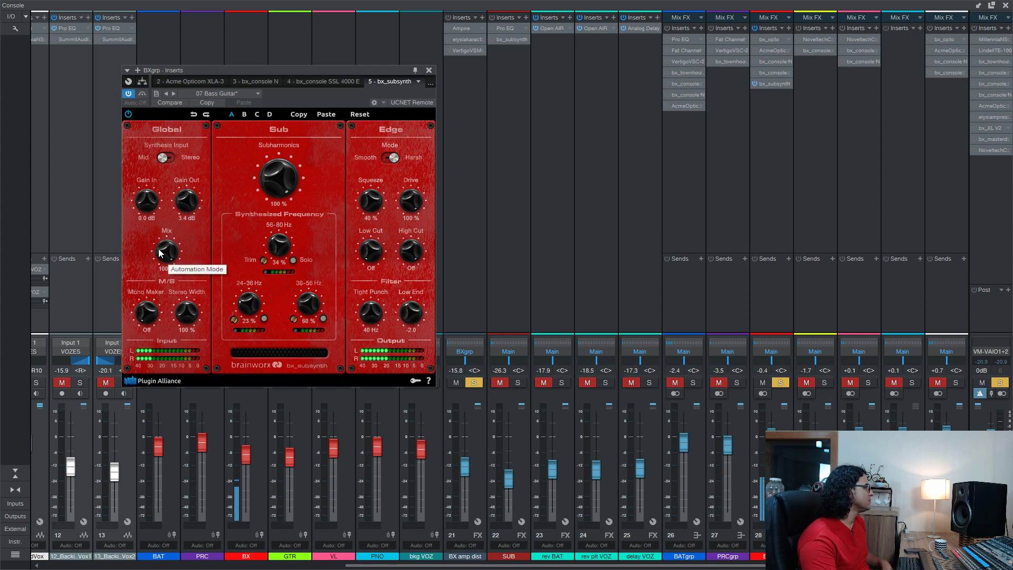
{"action": "left_click", "coordinate": [293, 261]}
{"action": "left_click", "coordinate": [294, 260]}
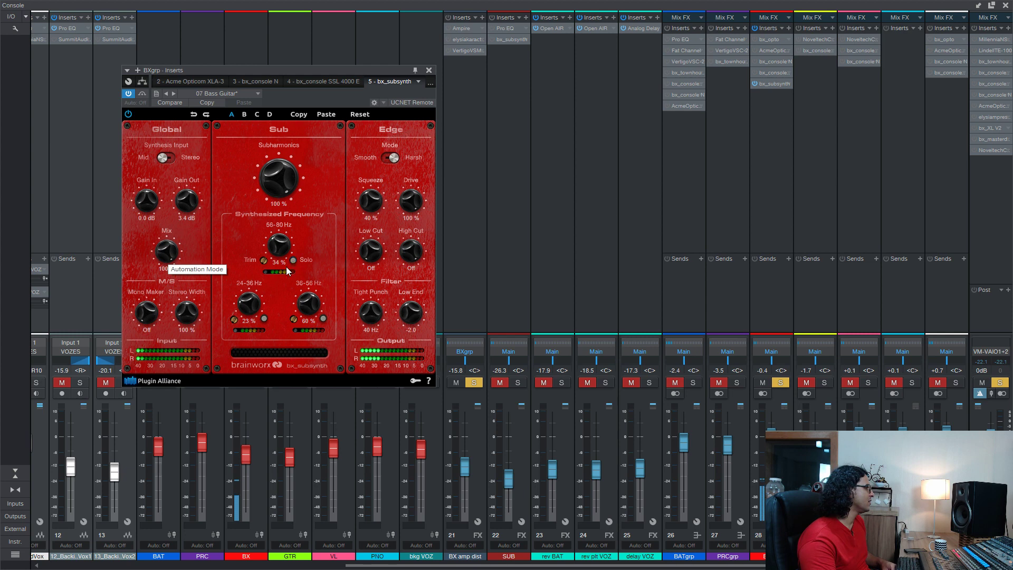
{"action": "left_click", "coordinate": [323, 319]}
{"action": "left_click", "coordinate": [323, 319]}
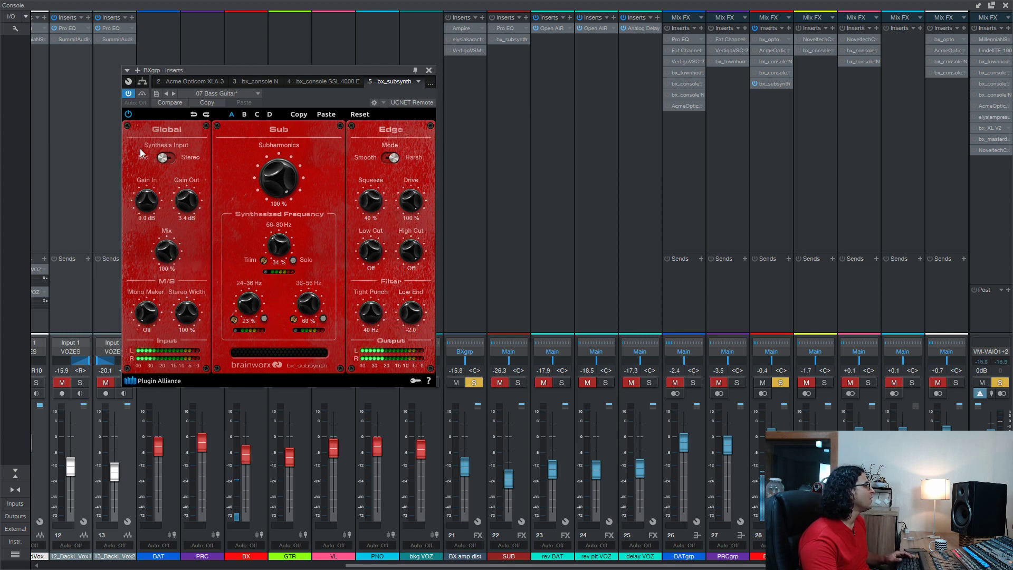
{"action": "left_click", "coordinate": [129, 94]}
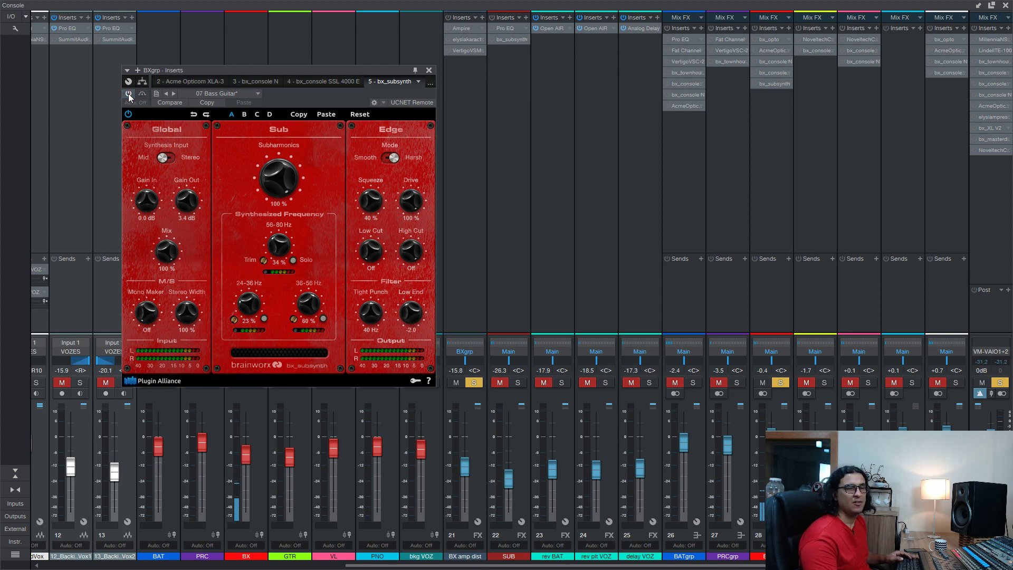
- Compare bx_subsynth on and off on the soloed bass, both at full Mix and with Mix lowered to 33%
{"action": "left_click", "coordinate": [129, 95]}
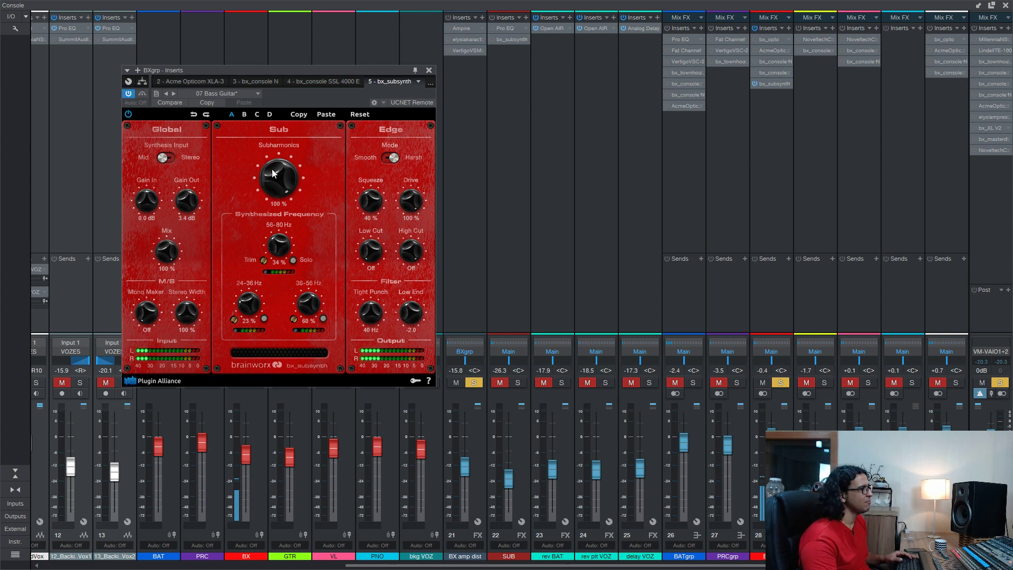
{"action": "left_click", "coordinate": [128, 96]}
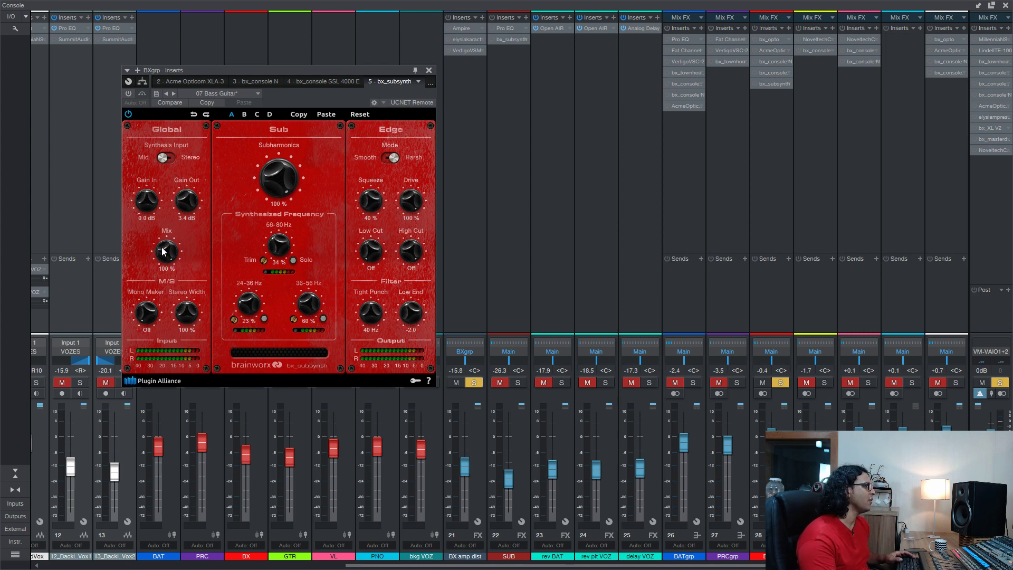
{"action": "left_click", "coordinate": [129, 97]}
{"action": "left_click_drag", "start_coordinate": [166, 247], "coordinate": [153, 288]}
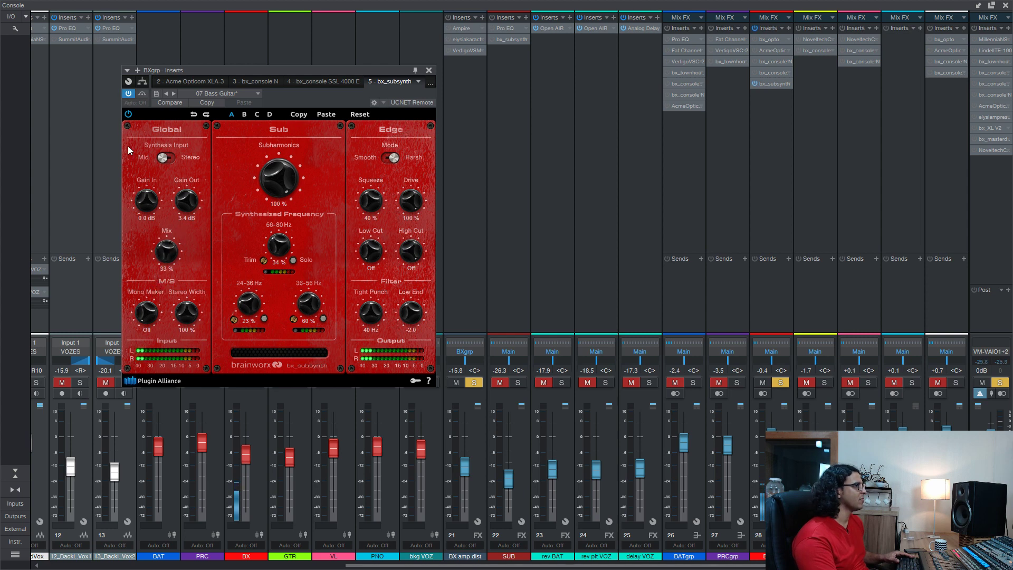
{"action": "left_click", "coordinate": [129, 95]}
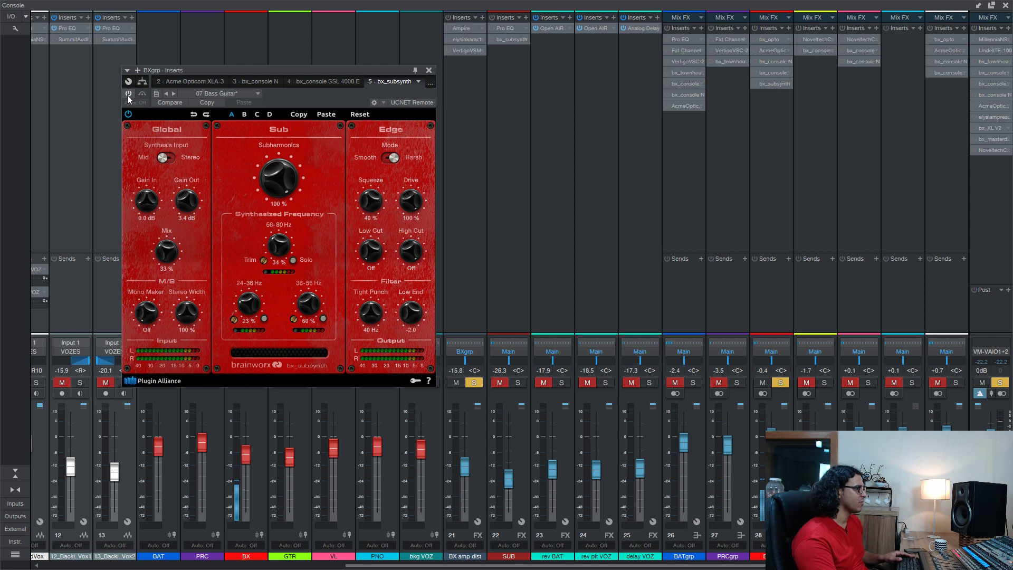
{"action": "left_click", "coordinate": [127, 95]}
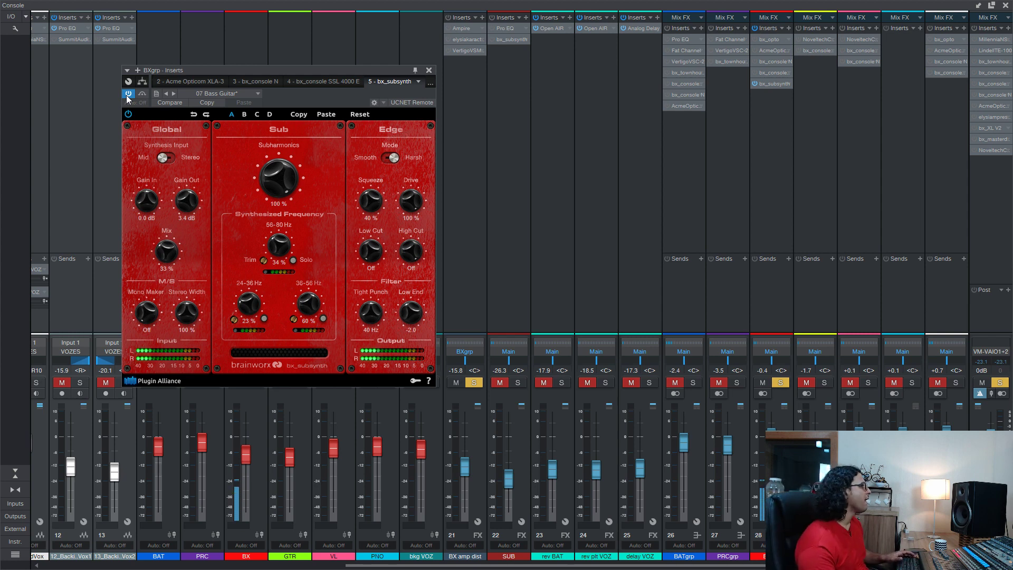
{"action": "left_click", "coordinate": [127, 96]}
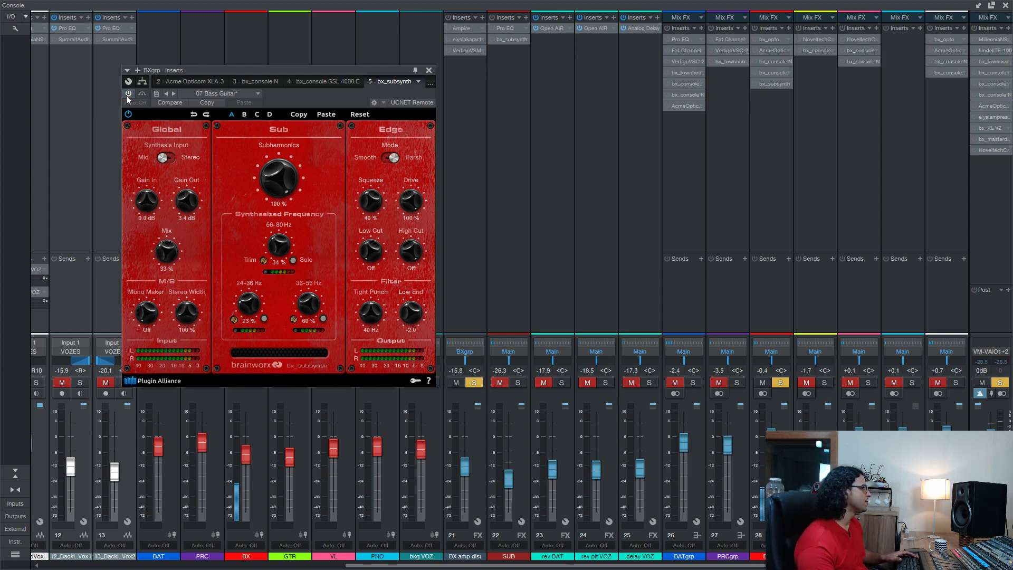
{"action": "left_click", "coordinate": [127, 97]}
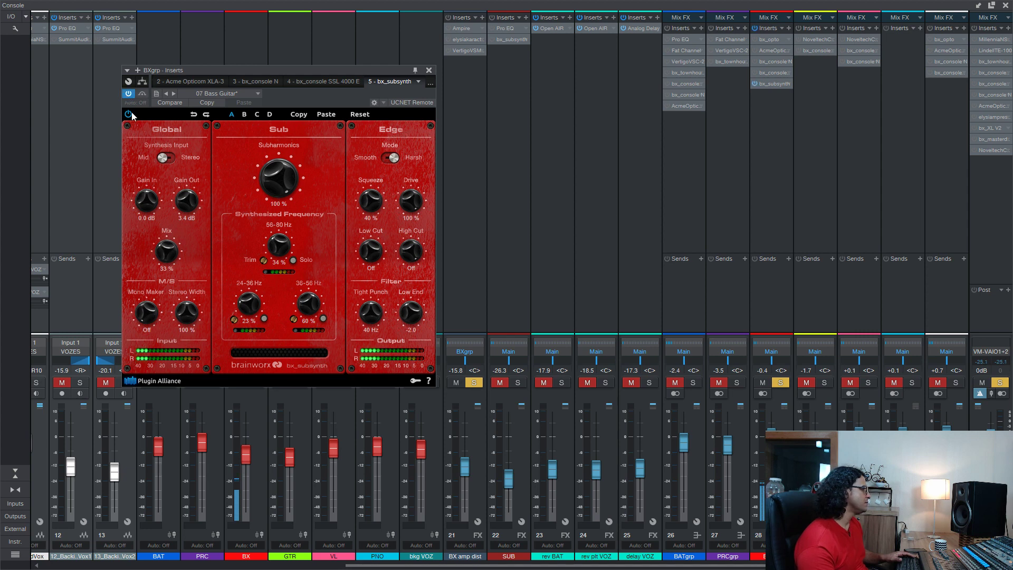
- Compare bx_subsynth on and off with Mix raised to 83%, then lower Mix to 17% and deactivate the plug-in
{"action": "left_click_drag", "start_coordinate": [166, 251], "coordinate": [179, 221]}
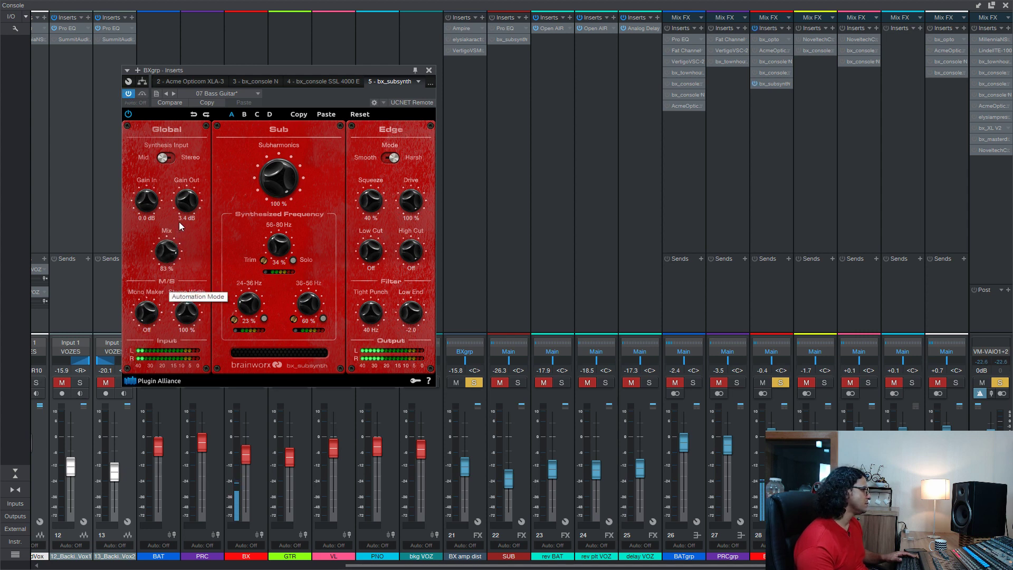
{"action": "left_click", "coordinate": [127, 95]}
{"action": "left_click", "coordinate": [127, 95]}
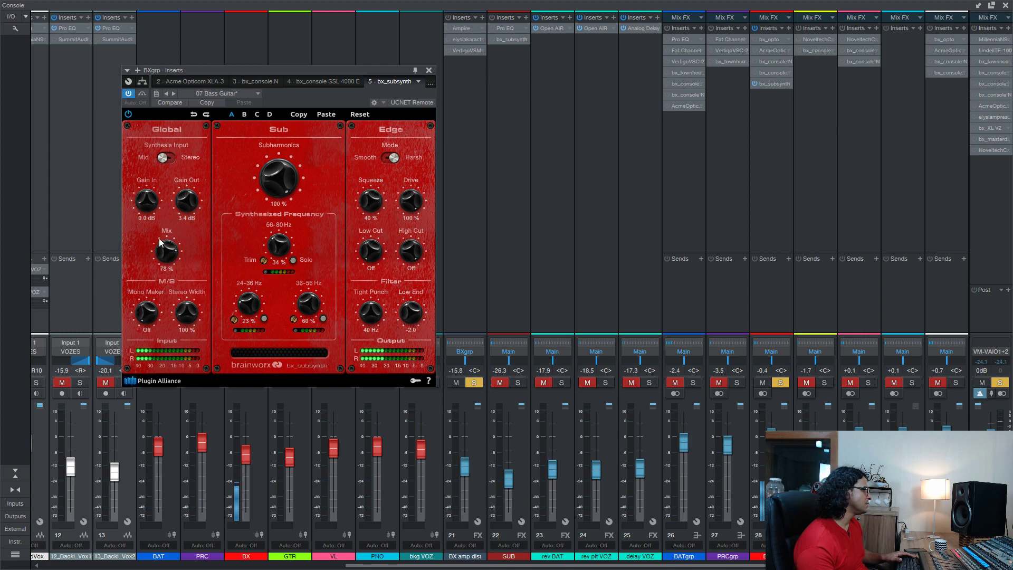
{"action": "left_click_drag", "start_coordinate": [160, 238], "coordinate": [164, 304]}
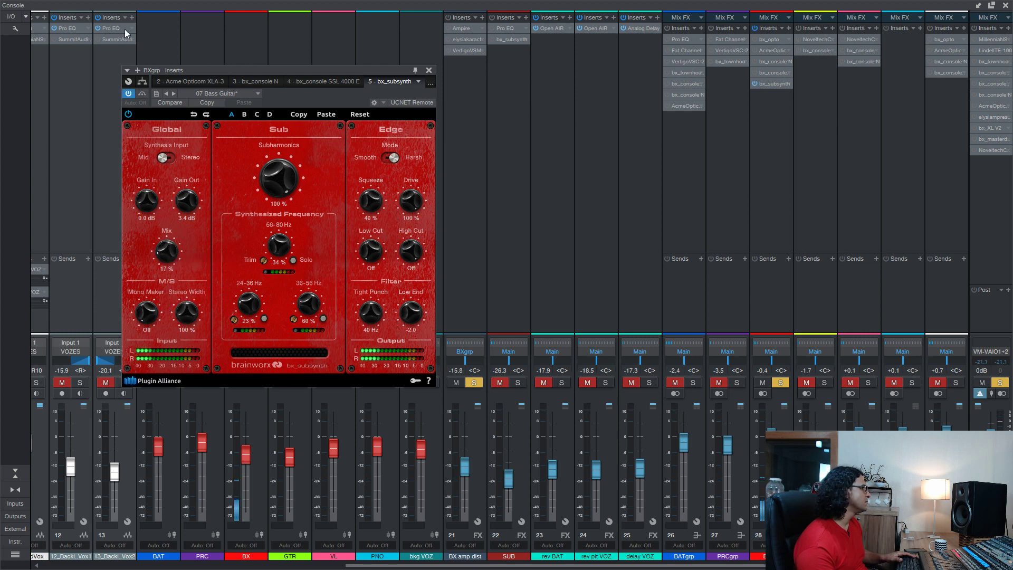
{"action": "left_click", "coordinate": [128, 94]}
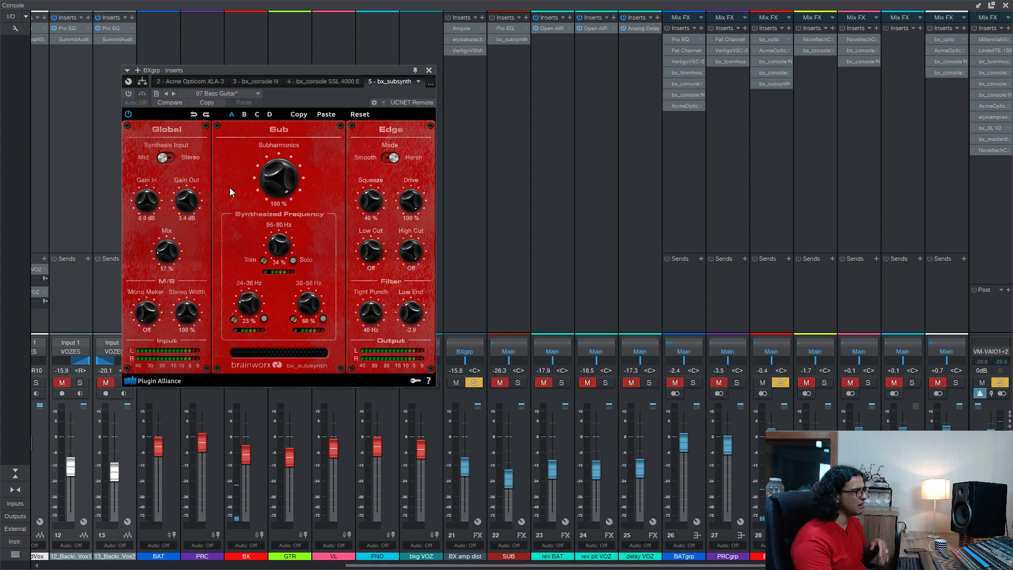
- Close the BXgrp plug-in, switch the solo from BXgrp to GTRgrp, and open GTRgrp's Noveltech Character clear of the channel faders
{"action": "left_click", "coordinate": [428, 70]}
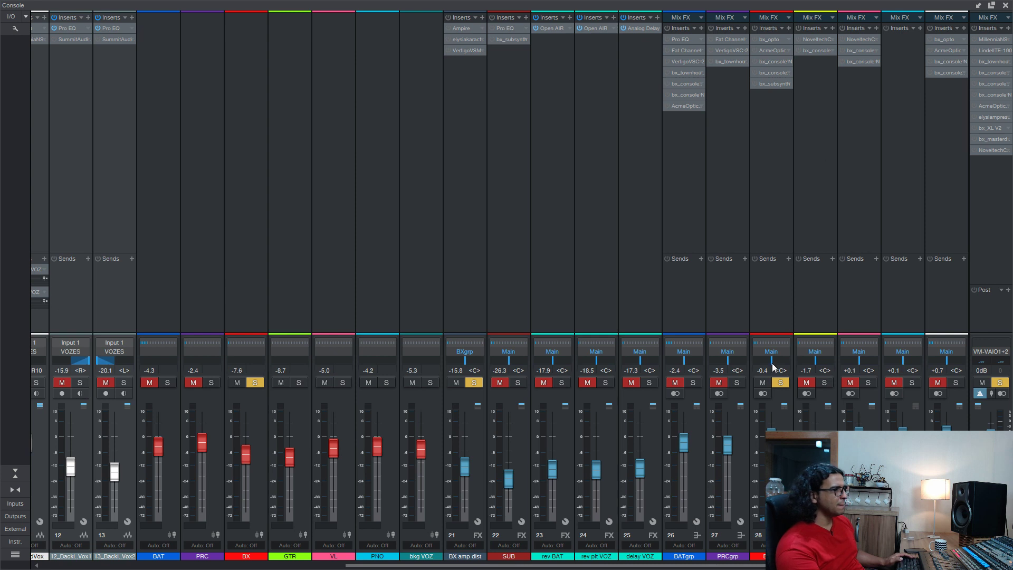
{"action": "left_click", "coordinate": [781, 383]}
{"action": "left_click", "coordinate": [825, 384]}
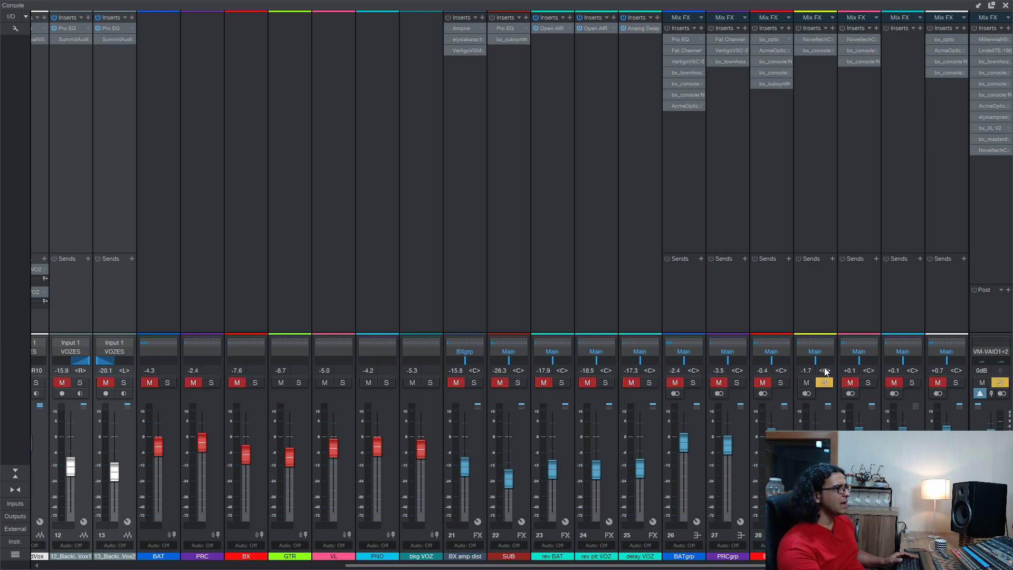
{"action": "left_click", "coordinate": [811, 40]}
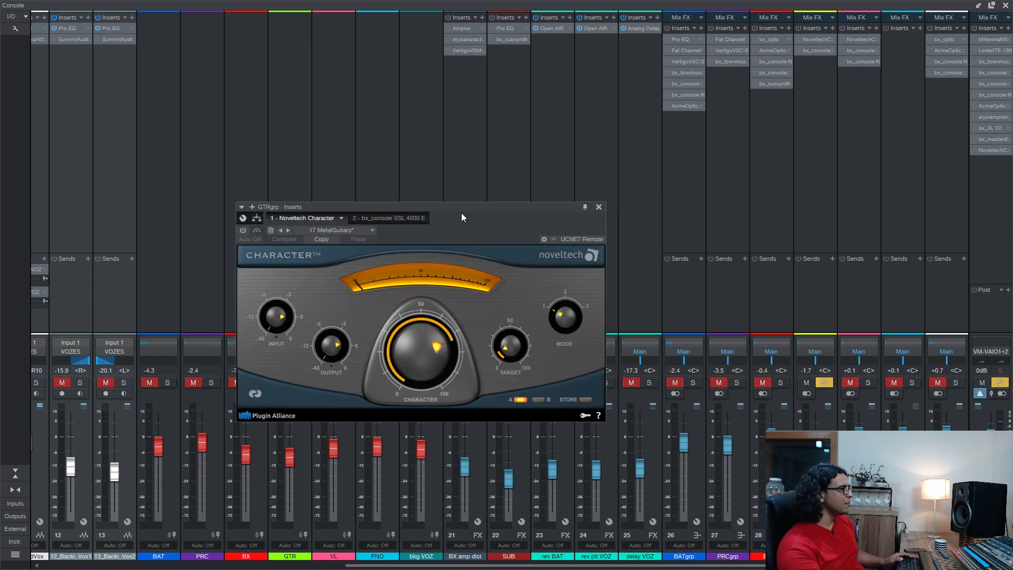
{"action": "left_click_drag", "start_coordinate": [462, 214], "coordinate": [456, 117]}
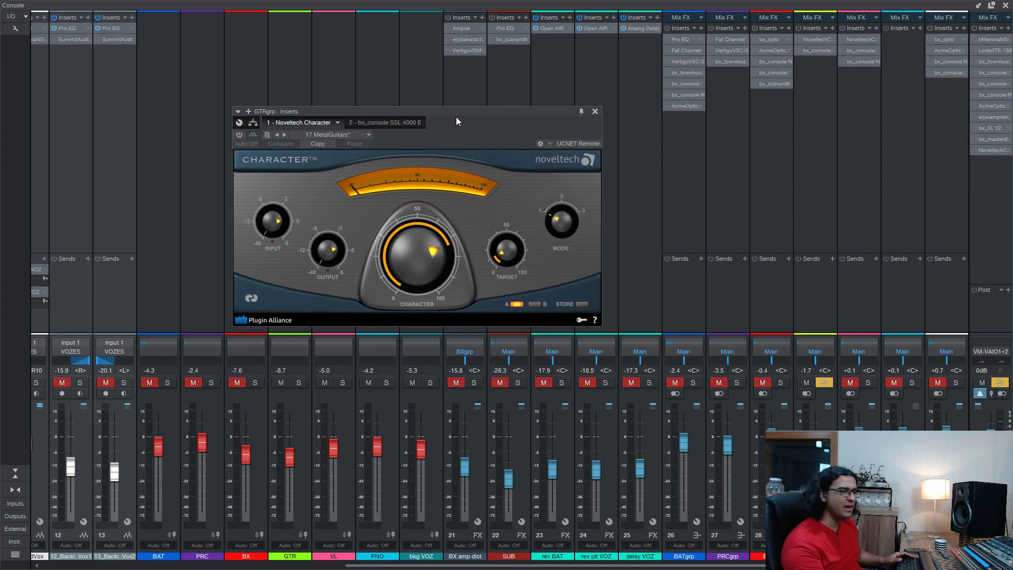
- Compare Noveltech Character on and off on the soloed guitar group
{"action": "left_click", "coordinate": [239, 135]}
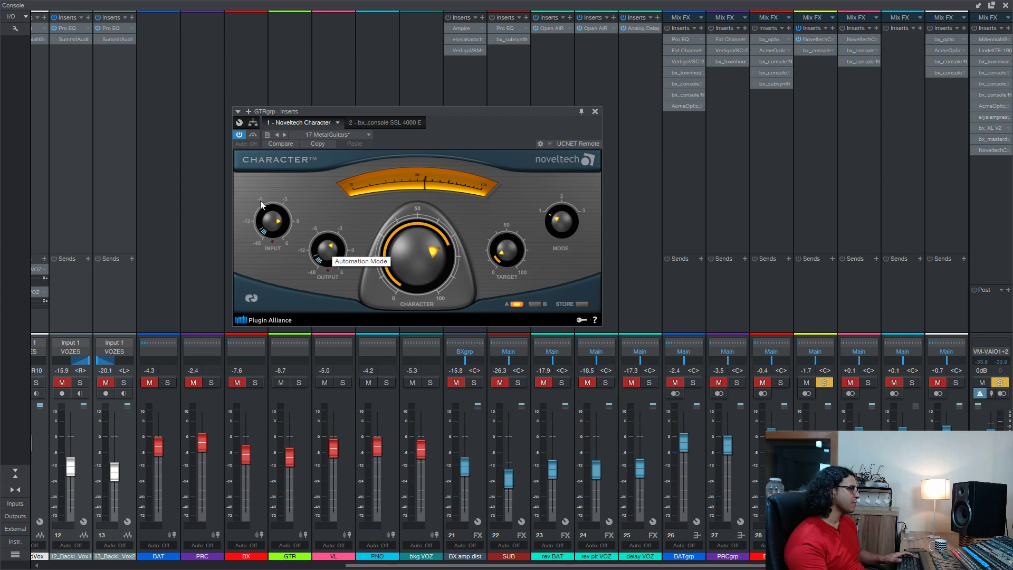
{"action": "left_click", "coordinate": [240, 136]}
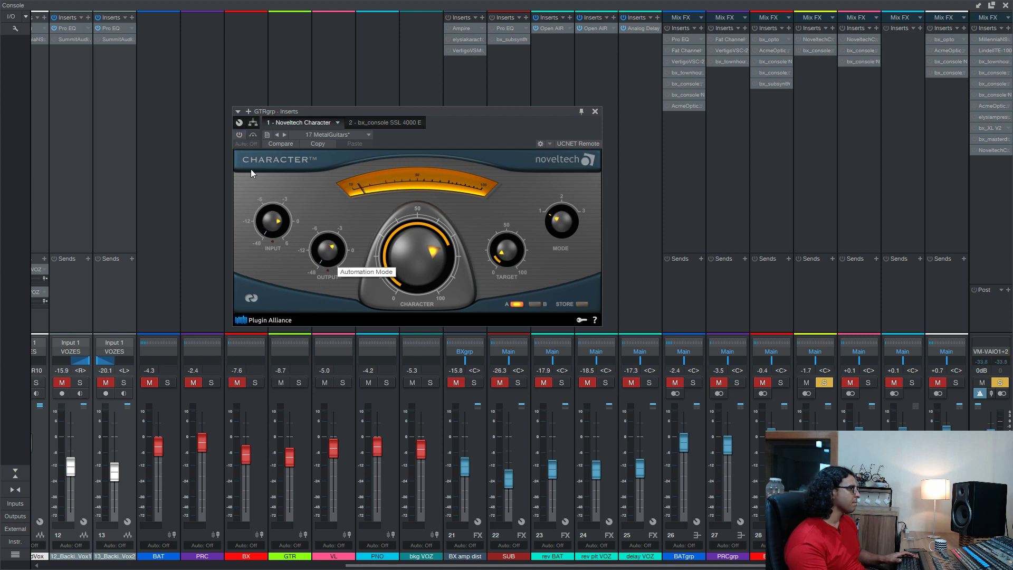
{"action": "left_click", "coordinate": [239, 135]}
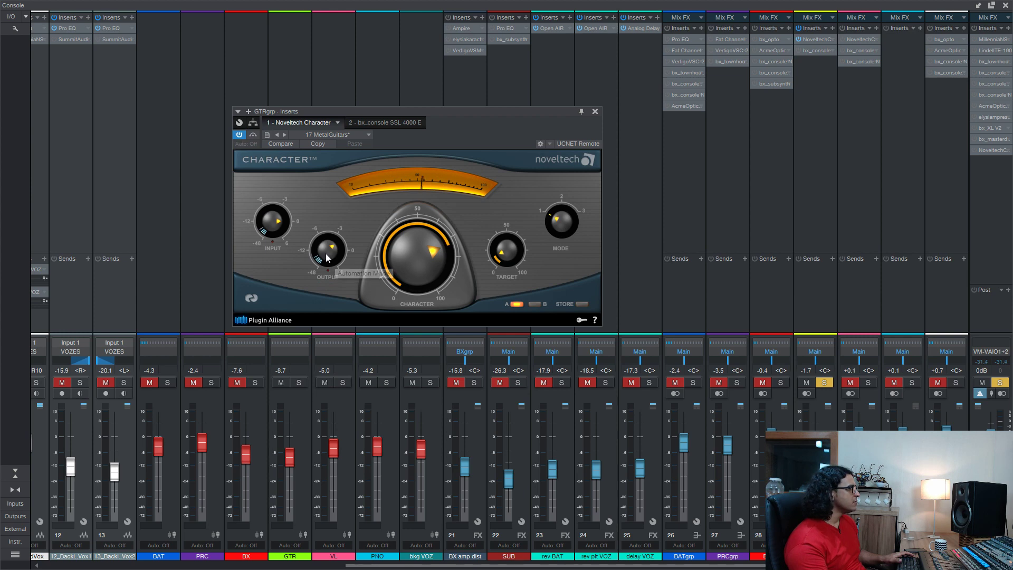
{"action": "left_click", "coordinate": [239, 135]}
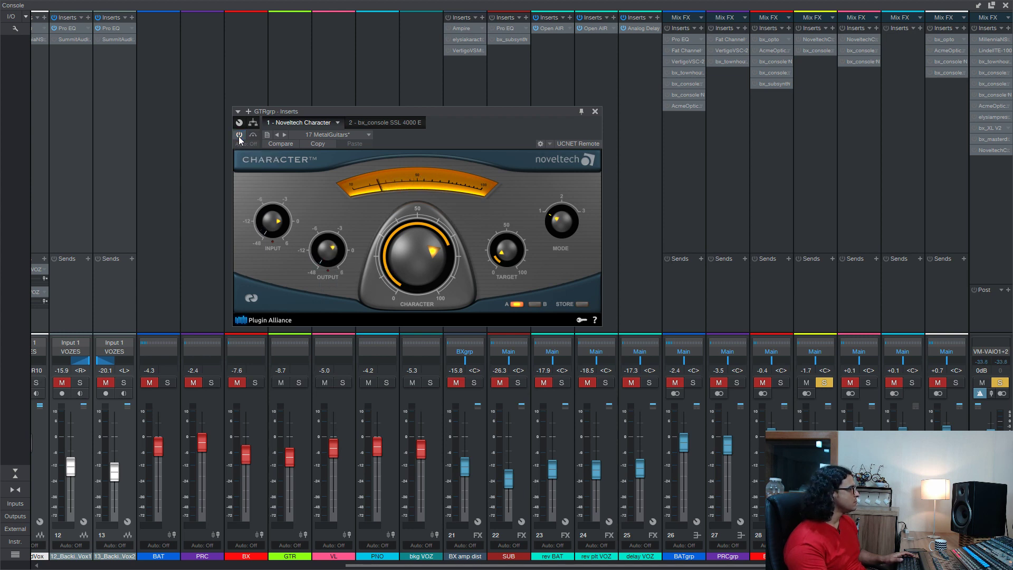
{"action": "left_click", "coordinate": [239, 136]}
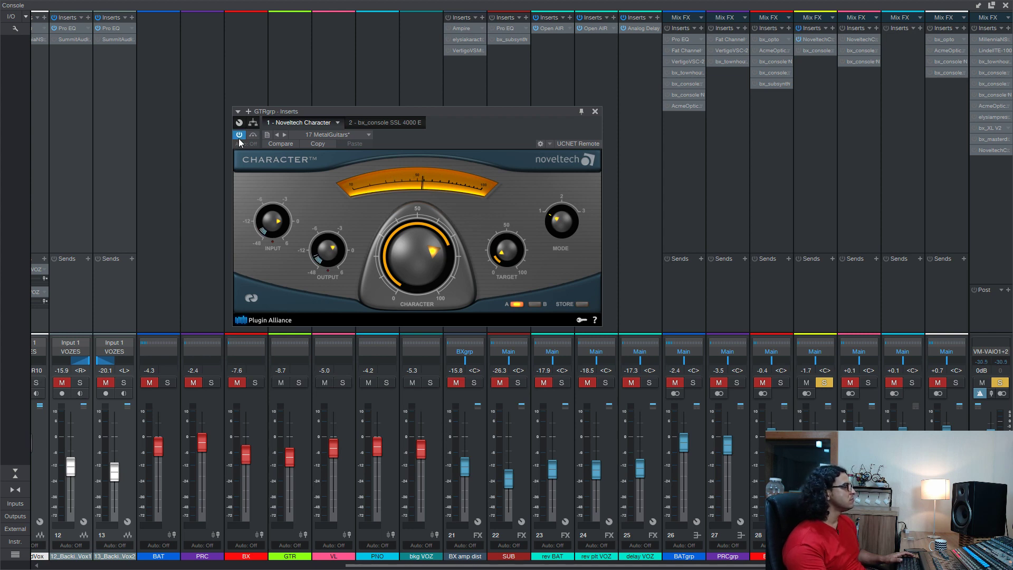
{"action": "left_click", "coordinate": [239, 138]}
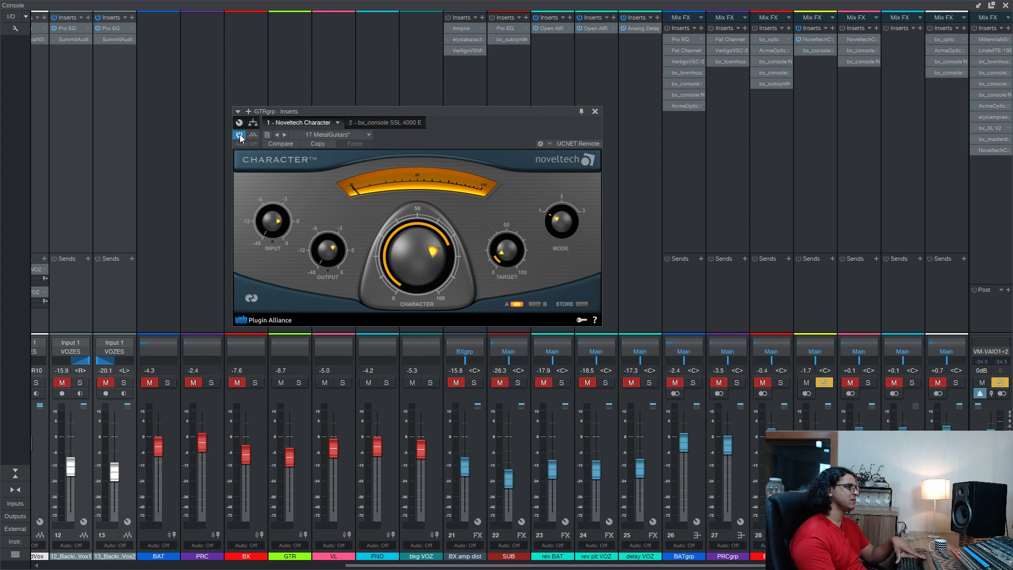
- Compare Noveltech Character on and off with drums and bass also soloed, activating bx_console N on BATgrp and BXgrp
{"action": "left_click", "coordinate": [241, 136]}
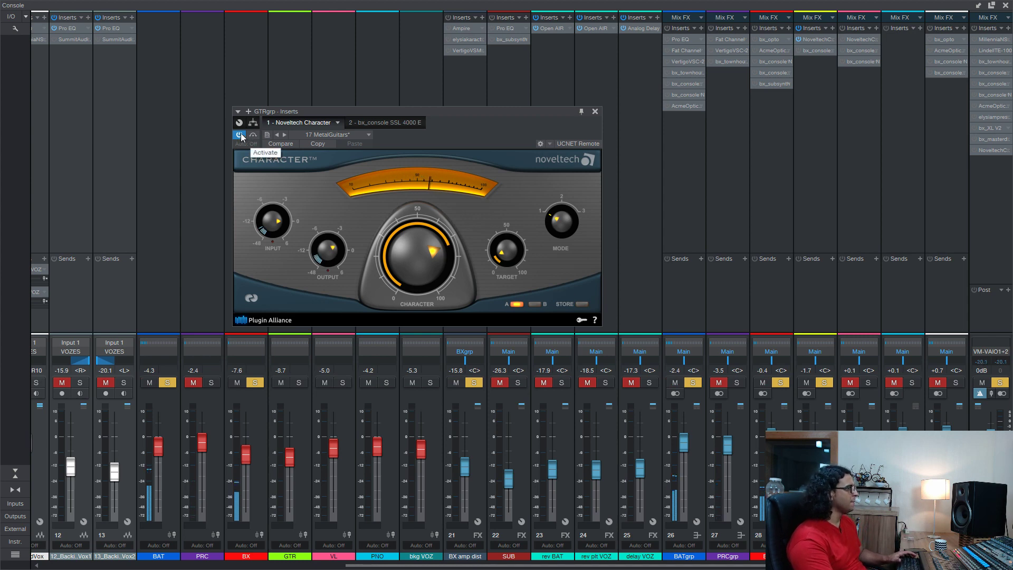
{"action": "left_click", "coordinate": [241, 135]}
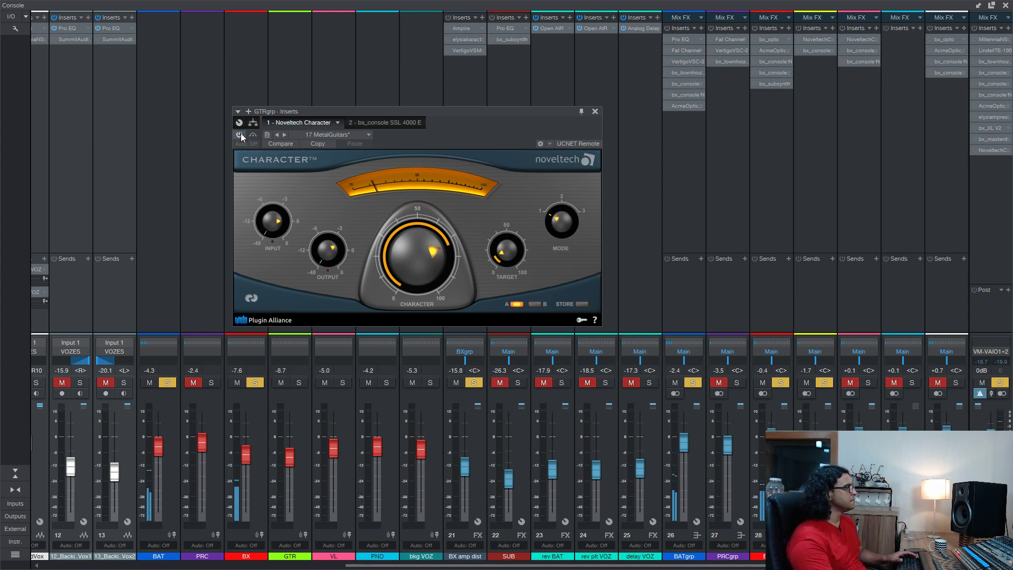
{"action": "left_click", "coordinate": [241, 134]}
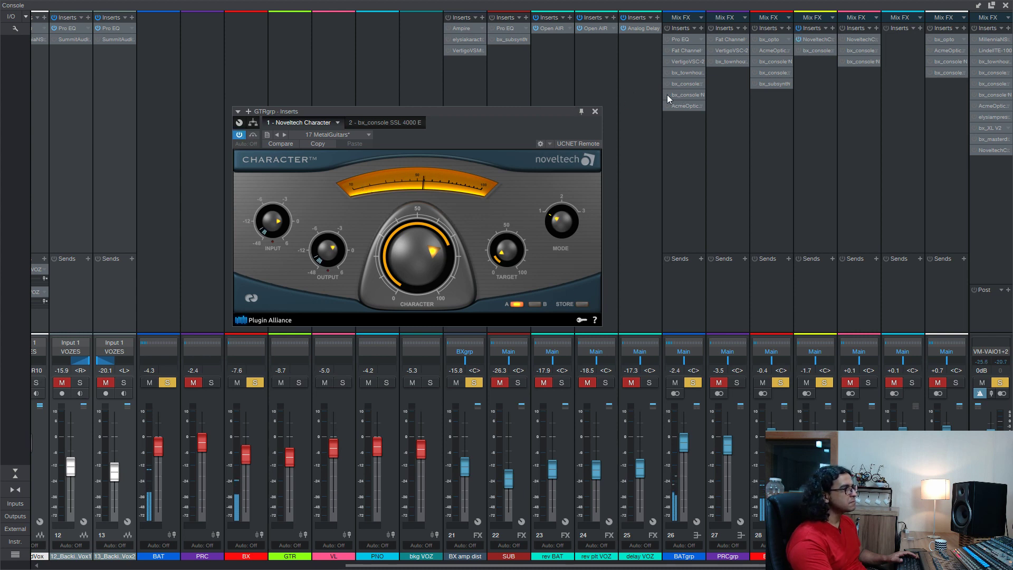
{"action": "left_click", "coordinate": [755, 39]}
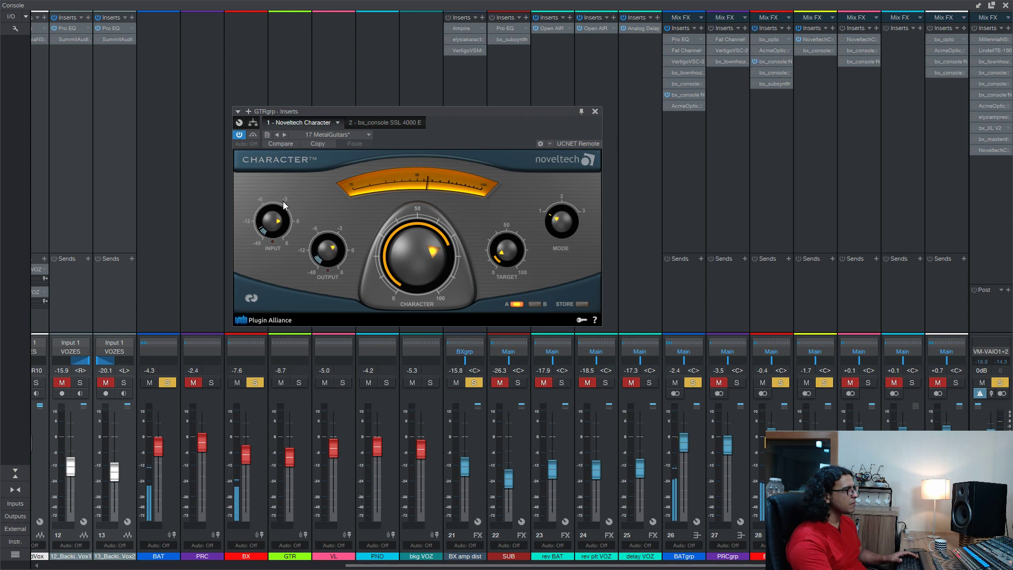
{"action": "left_click", "coordinate": [241, 135]}
{"action": "left_click", "coordinate": [241, 135]}
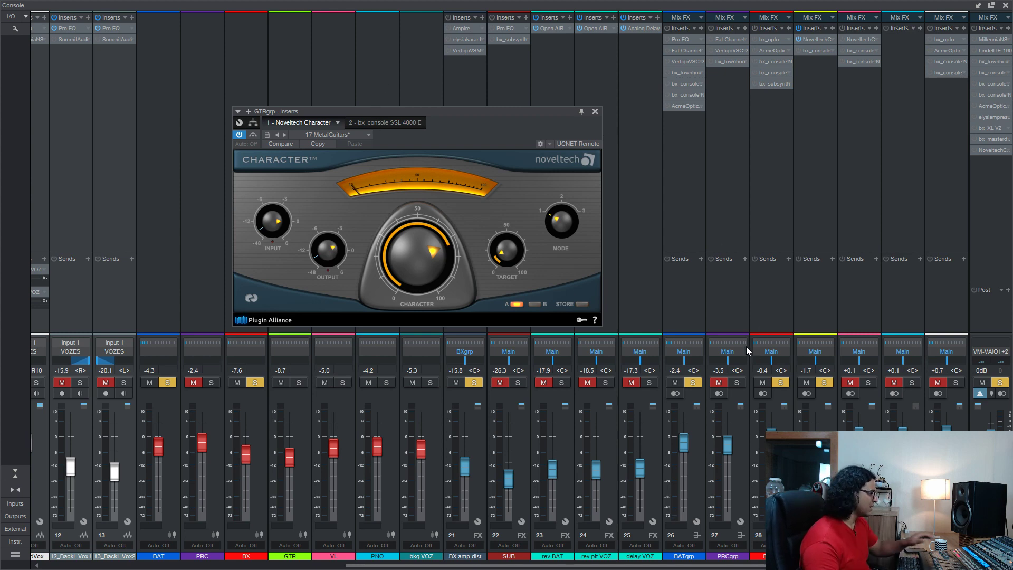
- Open GTRgrp's bx_console SSL 4000 E and compare it on and off, with the guitars alone and with drums and bass
{"action": "left_click", "coordinate": [390, 124]}
{"action": "left_click_drag", "start_coordinate": [395, 112], "coordinate": [350, 29]}
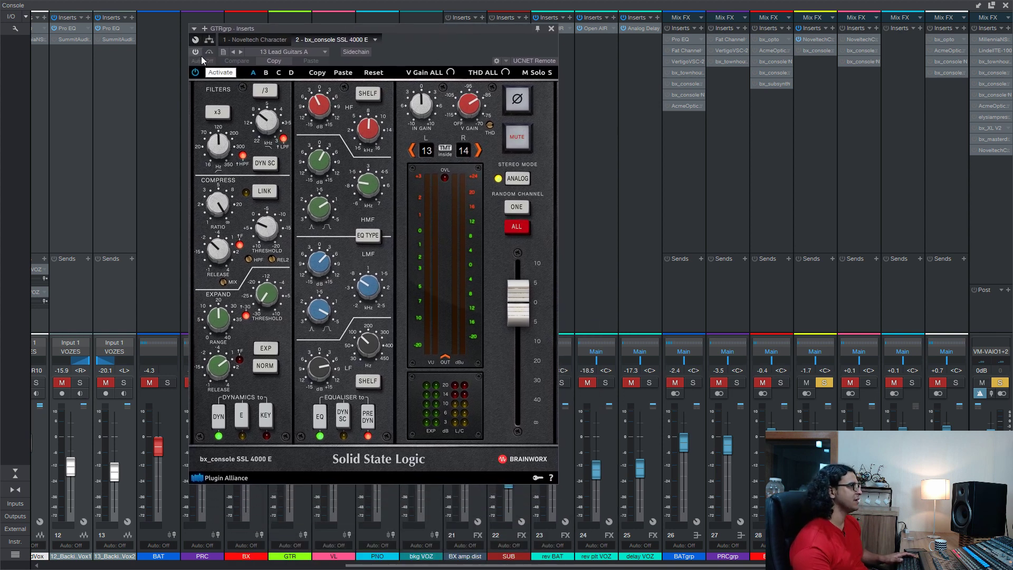
{"action": "left_click", "coordinate": [197, 53]}
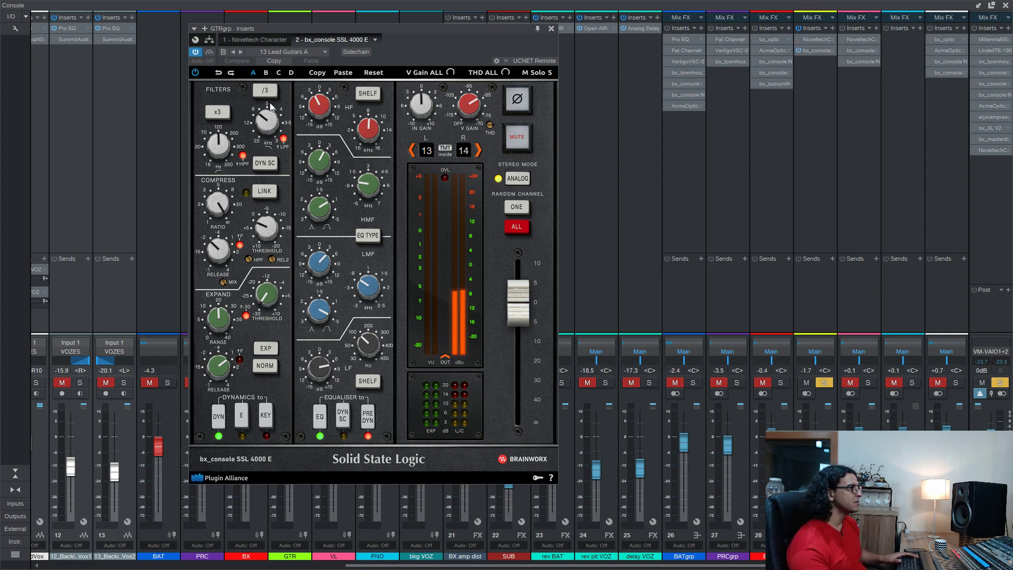
{"action": "left_click", "coordinate": [196, 53]}
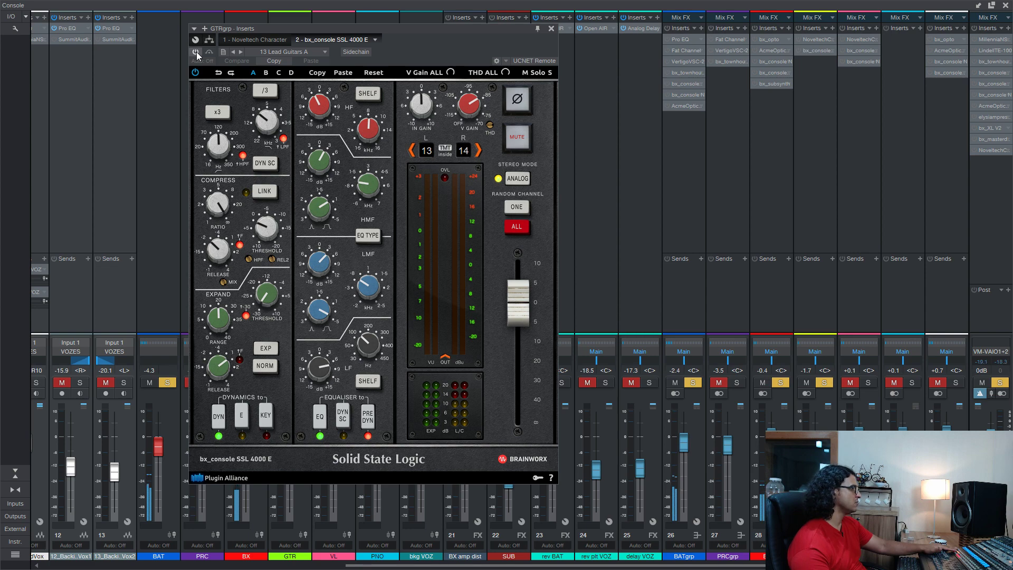
{"action": "left_click", "coordinate": [195, 52]}
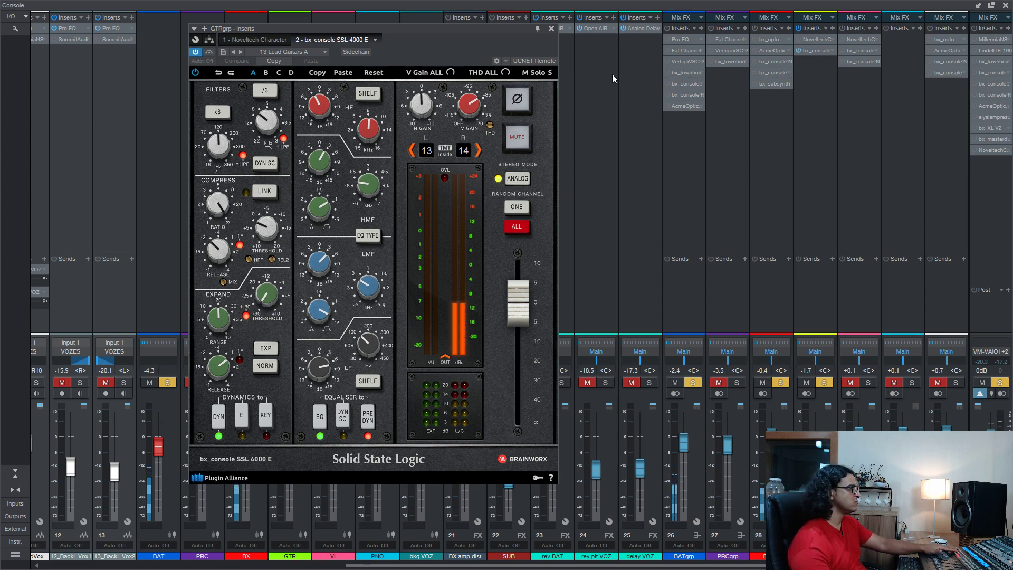
- View BATgrp's bx_console SSL 4000 G, close it, and reopen GTRgrp's bx_console SSL 4000 E to deactivate it
{"action": "left_click", "coordinate": [684, 85]}
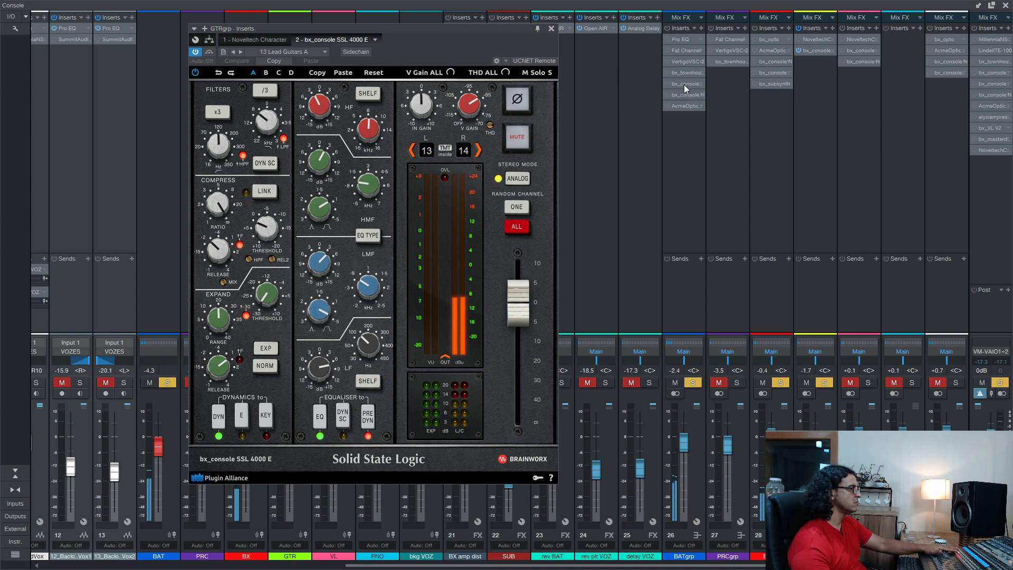
{"action": "left_click_drag", "start_coordinate": [518, 317], "coordinate": [523, 342]}
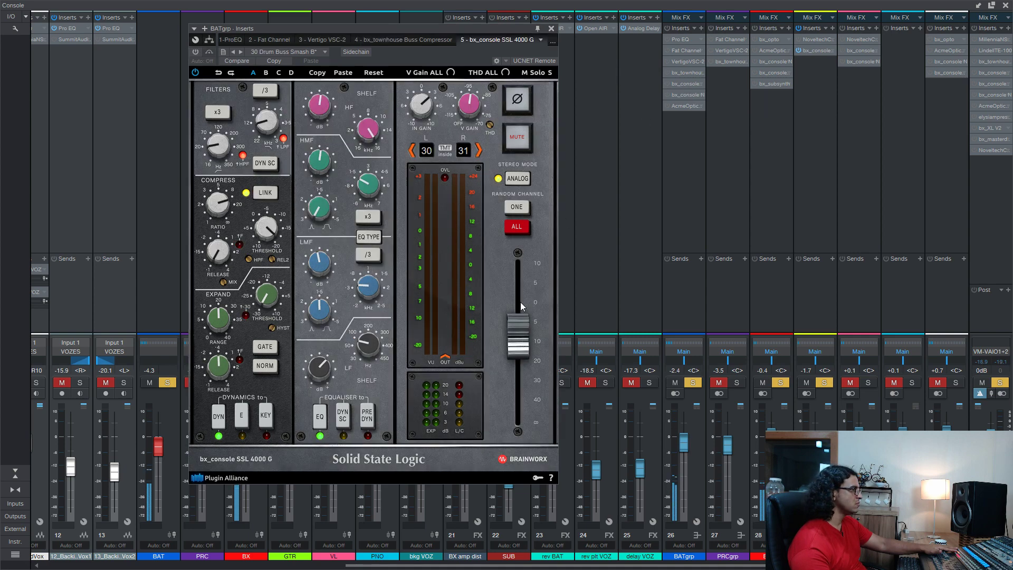
{"action": "left_click", "coordinate": [551, 29]}
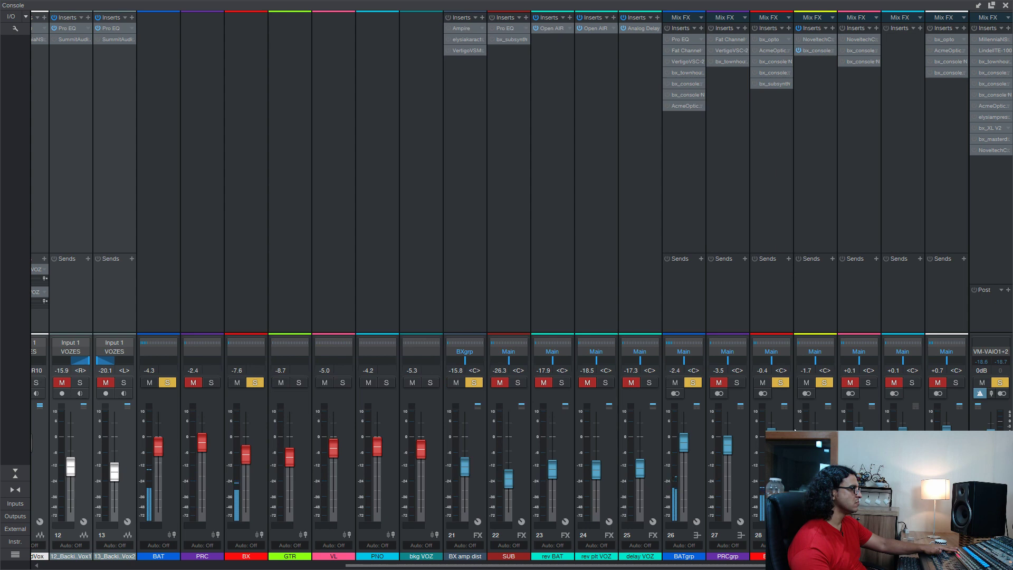
{"action": "left_click", "coordinate": [809, 51]}
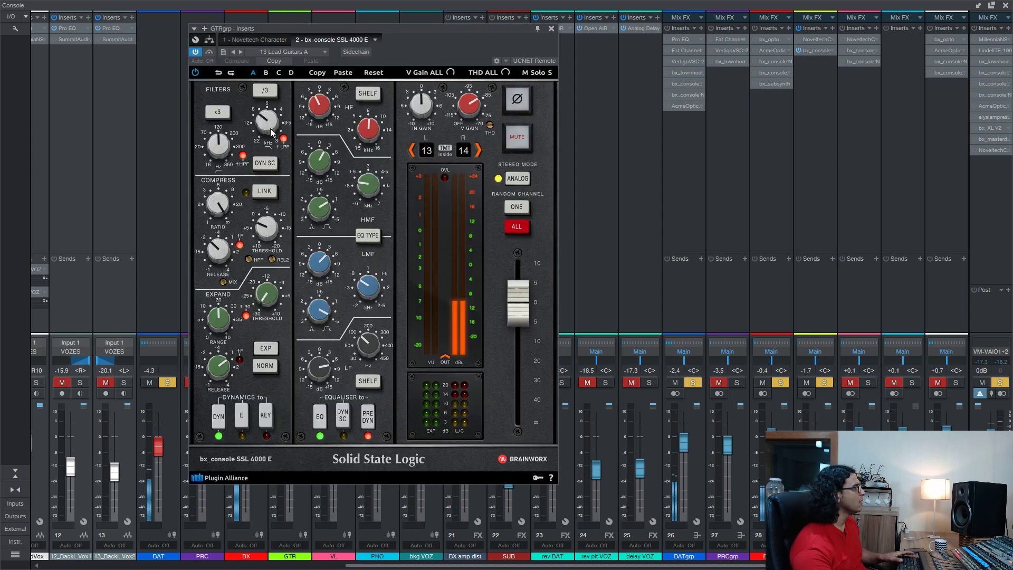
{"action": "left_click", "coordinate": [196, 52]}
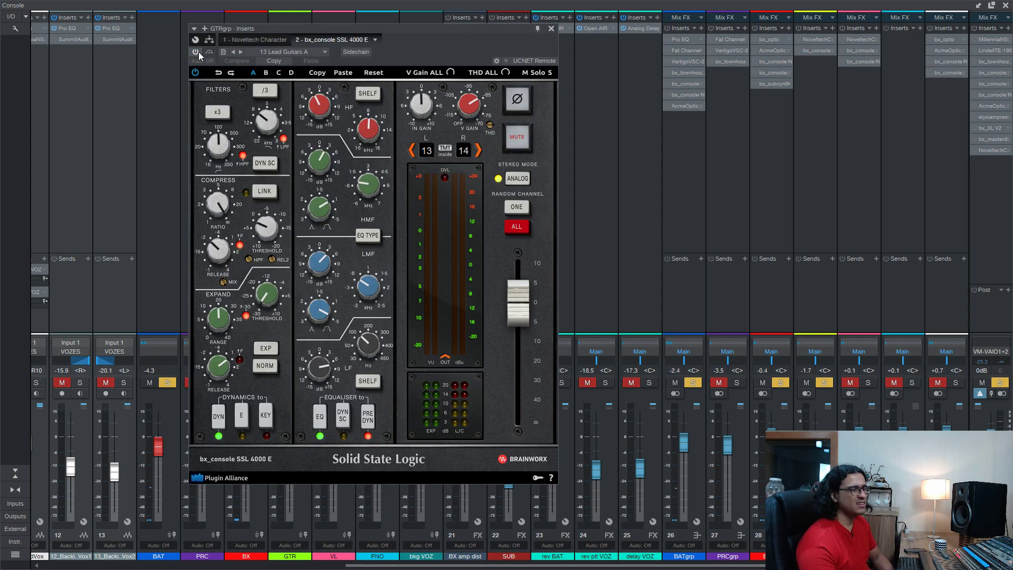
- Unsolo the drums and bass group buses and compare GTRgrp's bx_console SSL 4000 E on and off on the guitars
{"action": "left_click", "coordinate": [693, 383]}
{"action": "left_click", "coordinate": [778, 385]}
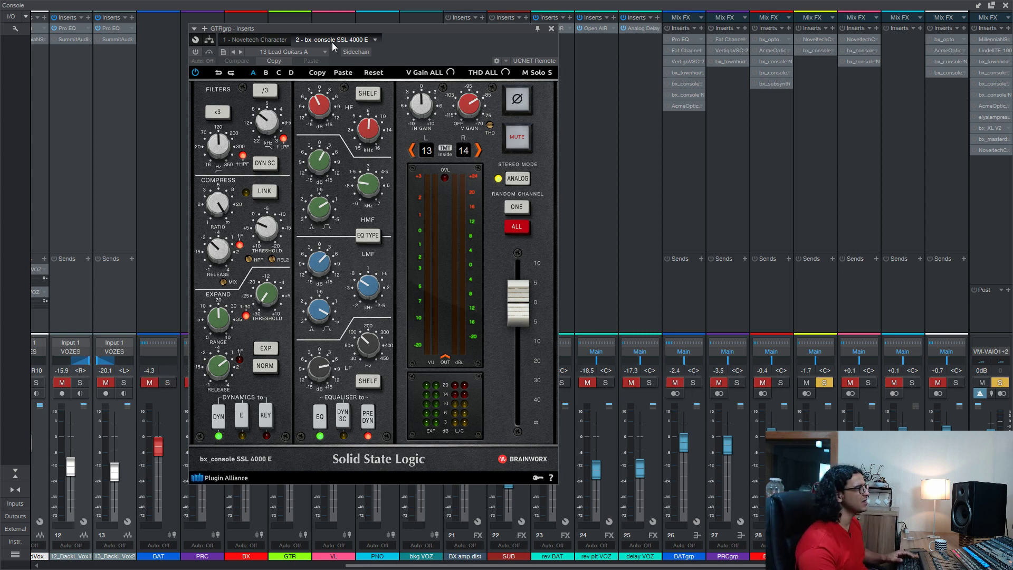
{"action": "left_click", "coordinate": [195, 53]}
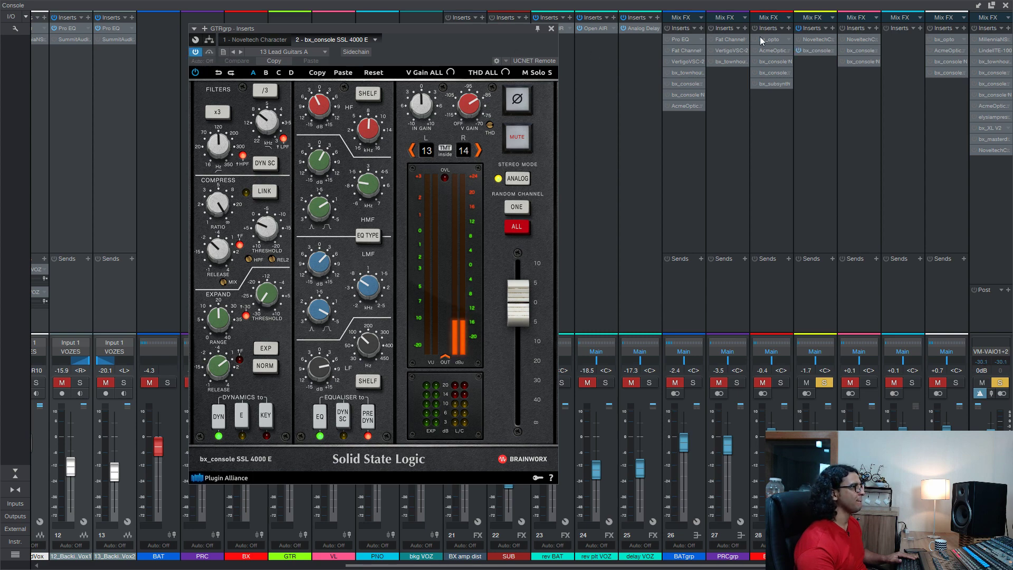
{"action": "left_click", "coordinate": [195, 53]}
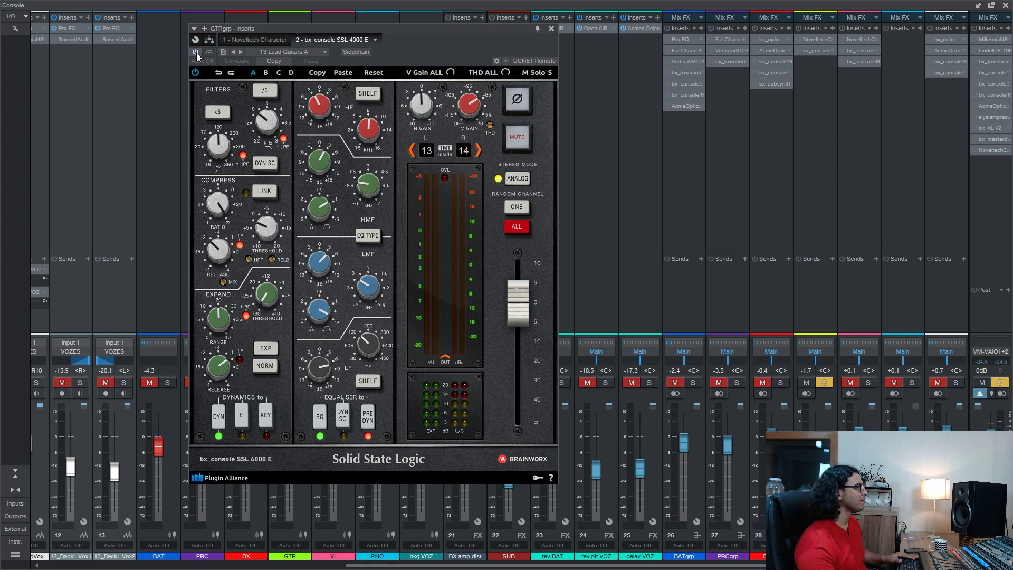
{"action": "left_click", "coordinate": [195, 53]}
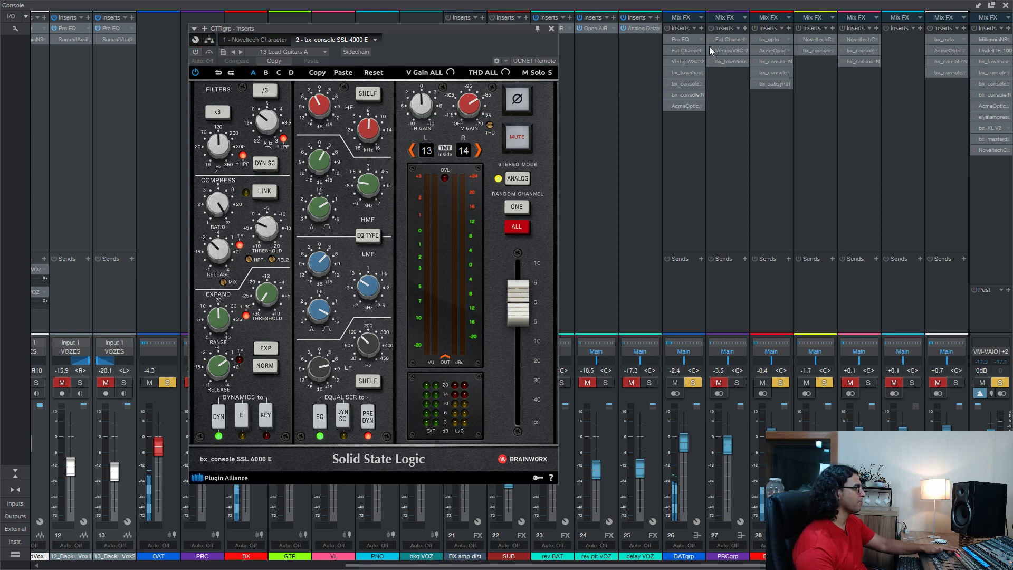
- Compare GTRgrp's bx_console SSL 4000 E on and off with drums and bass soloed, and close the plug-in window
{"action": "left_click", "coordinate": [799, 50]}
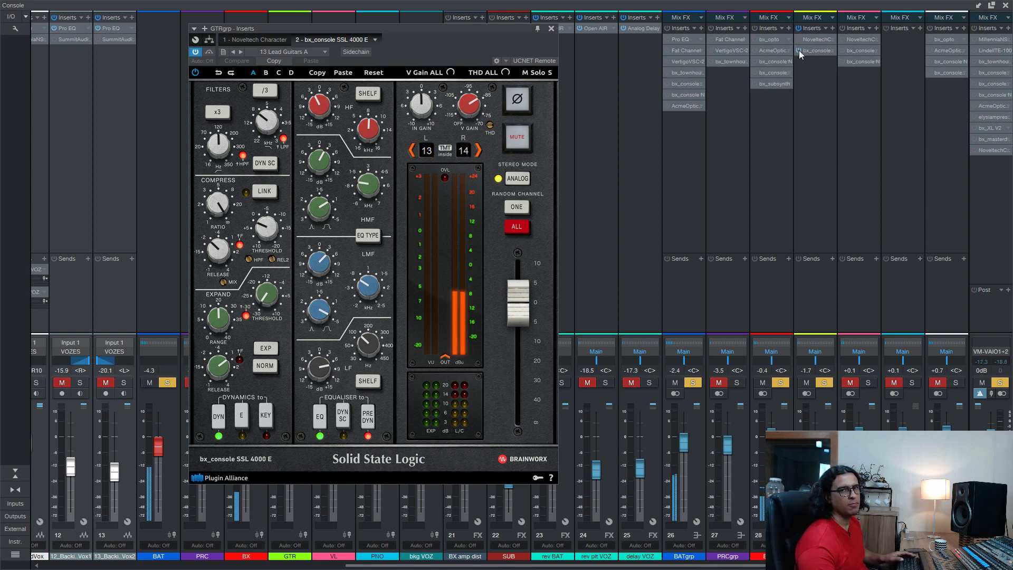
{"action": "left_click", "coordinate": [798, 50]}
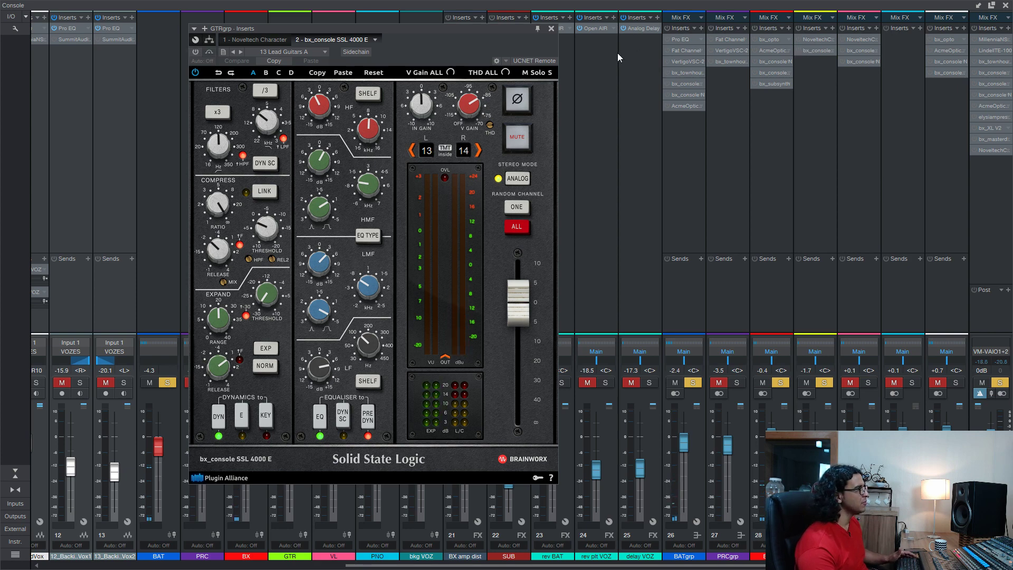
{"action": "left_click", "coordinate": [551, 28]}
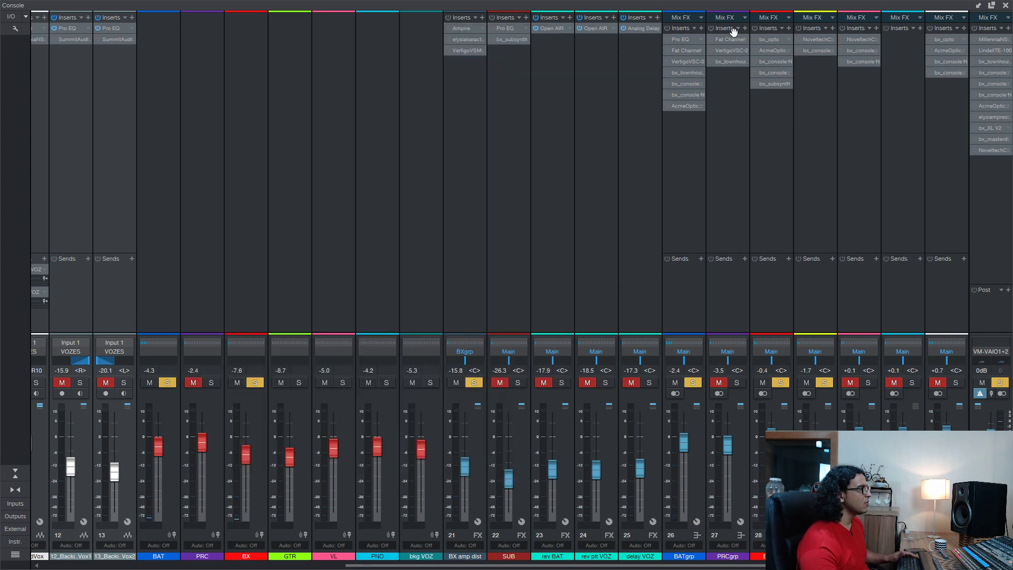
- View bx_opto and bx_console N on BXgrp, and close the plug-in window
{"action": "double_click", "coordinate": [771, 40]}
{"action": "left_click_drag", "start_coordinate": [436, 195], "coordinate": [436, 204]}
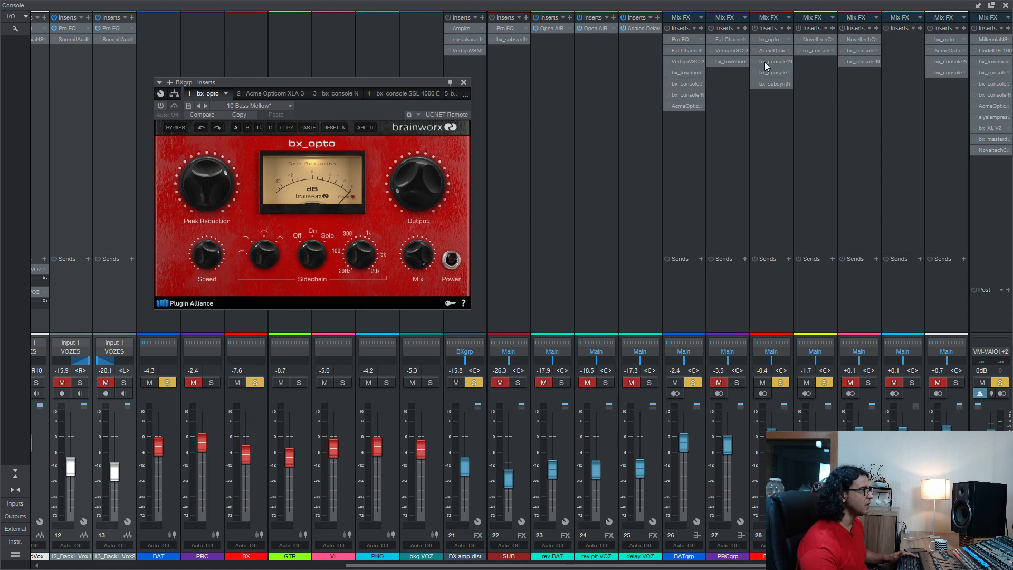
{"action": "left_click", "coordinate": [336, 94]}
{"action": "left_click_drag", "start_coordinate": [491, 371], "coordinate": [492, 376]}
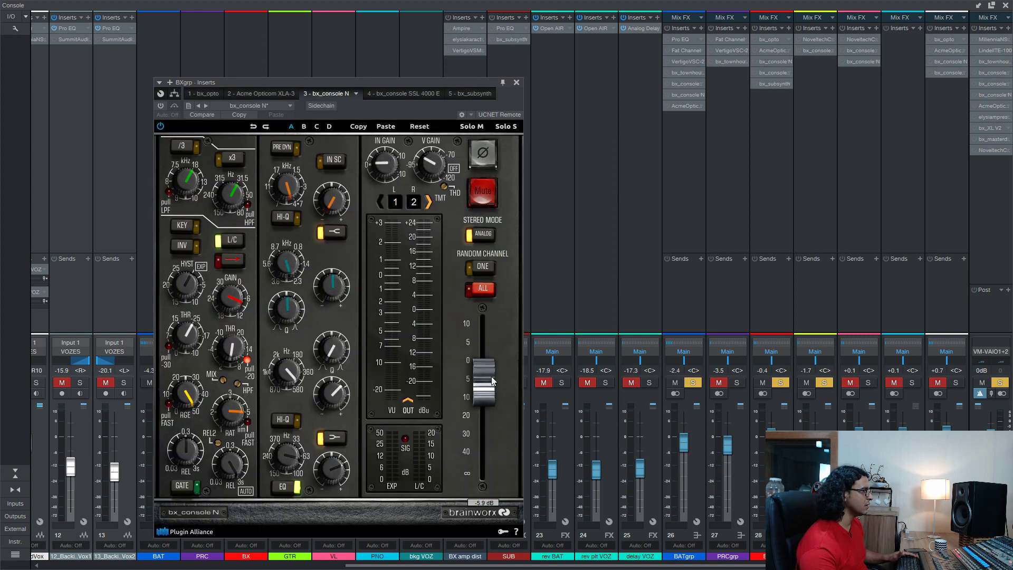
{"action": "left_click", "coordinate": [517, 83]}
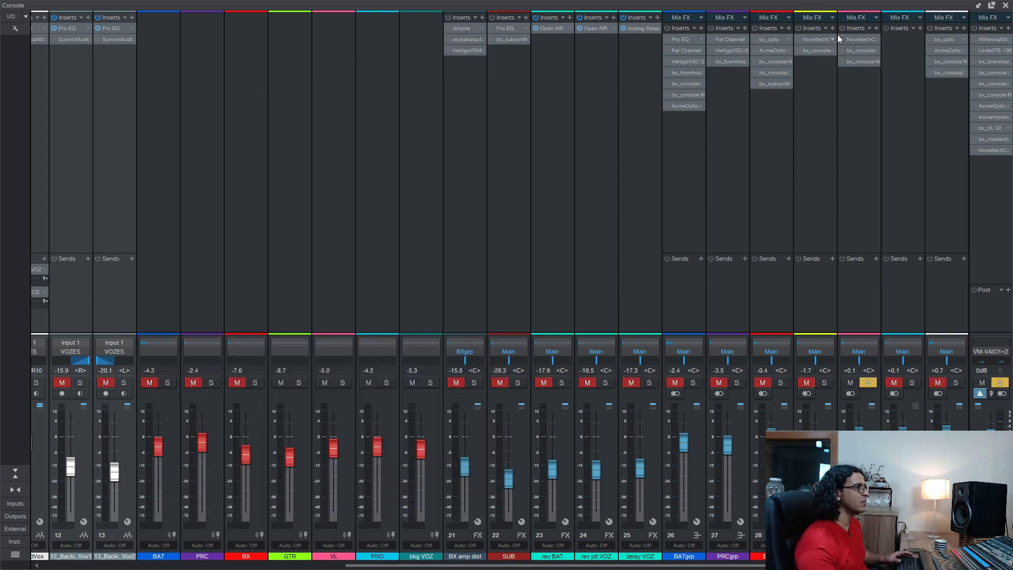
- Open Noveltech Character on the soloed VL group and look through its bx_console SSL 4000 G and bx_console N
{"action": "left_click", "coordinate": [862, 40]}
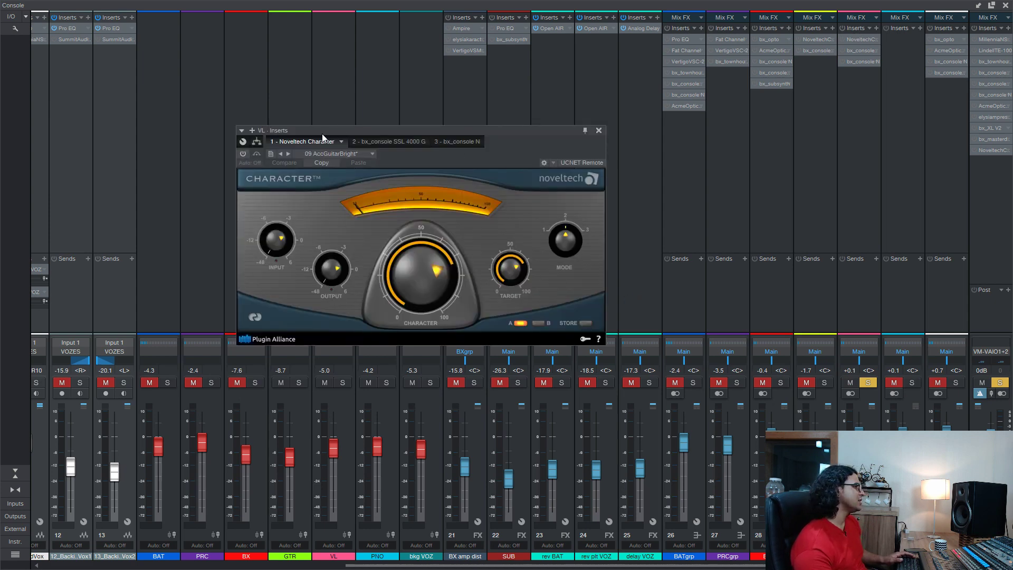
{"action": "left_click", "coordinate": [384, 142]}
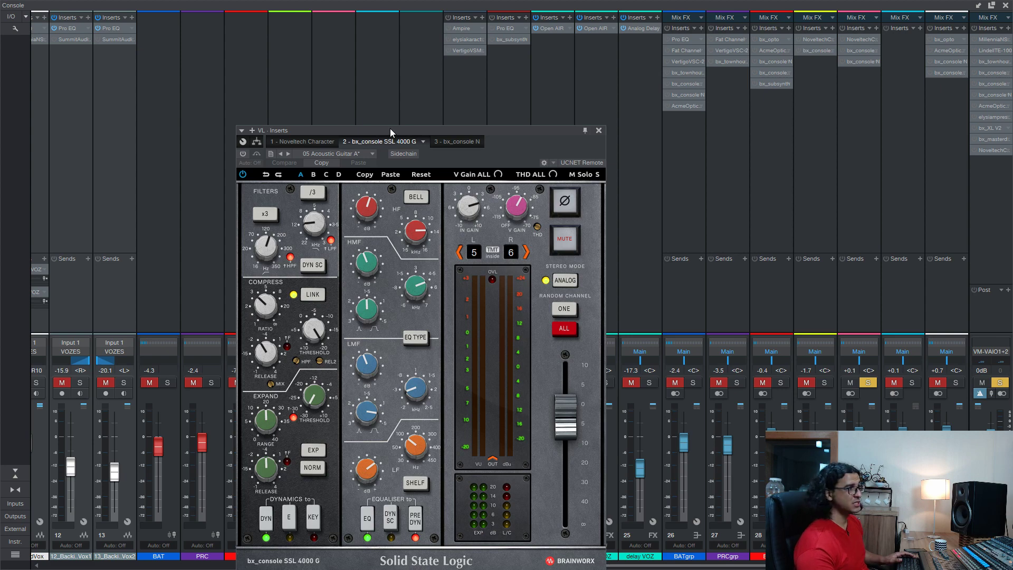
{"action": "left_click_drag", "start_coordinate": [390, 128], "coordinate": [396, 80]}
{"action": "left_click", "coordinate": [463, 94]}
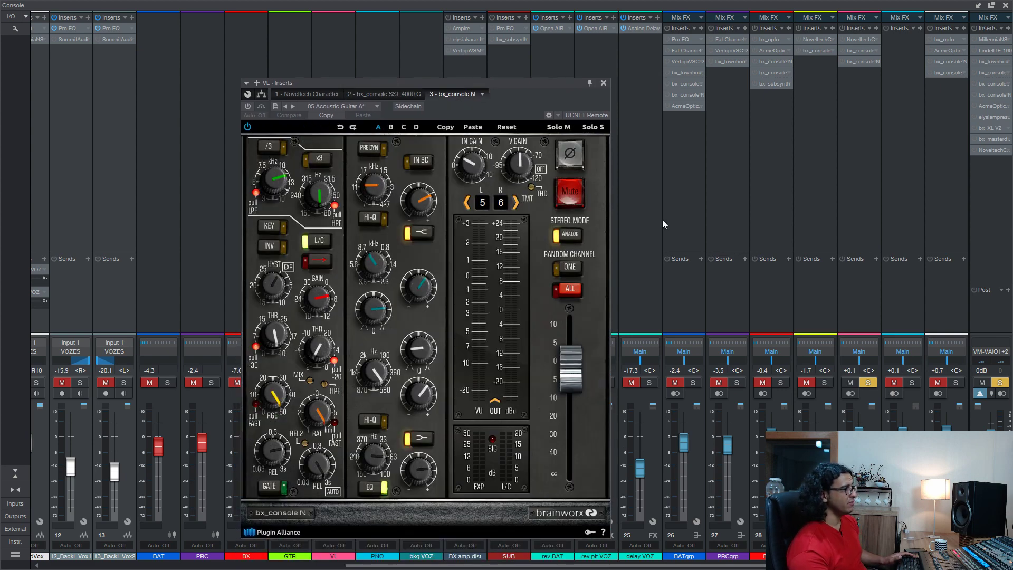
{"action": "left_click", "coordinate": [305, 94]}
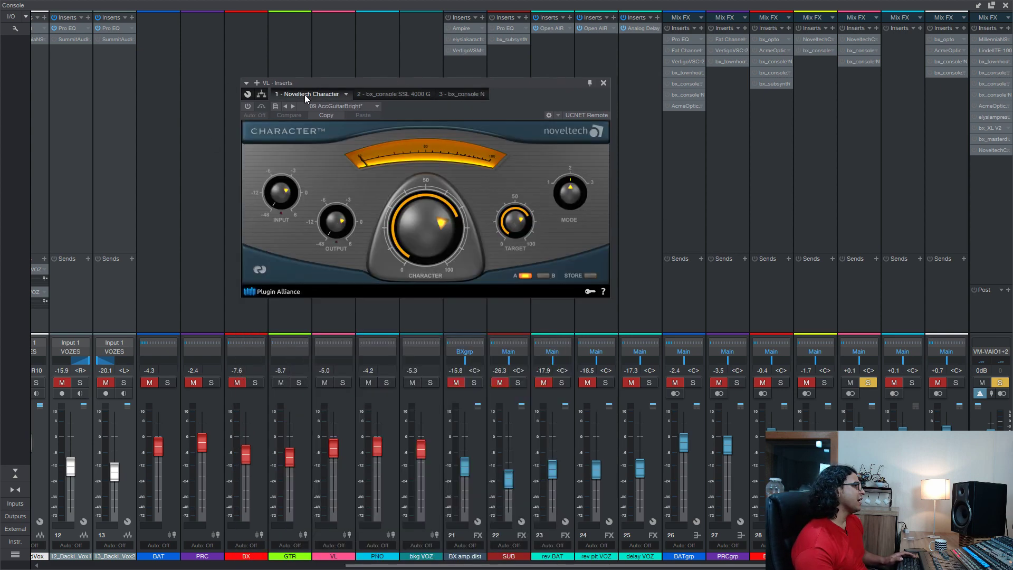
- Activate the VL group's Noveltech Character, set its output to -3.7 dB, and compare it on and off
{"action": "left_click", "coordinate": [248, 108]}
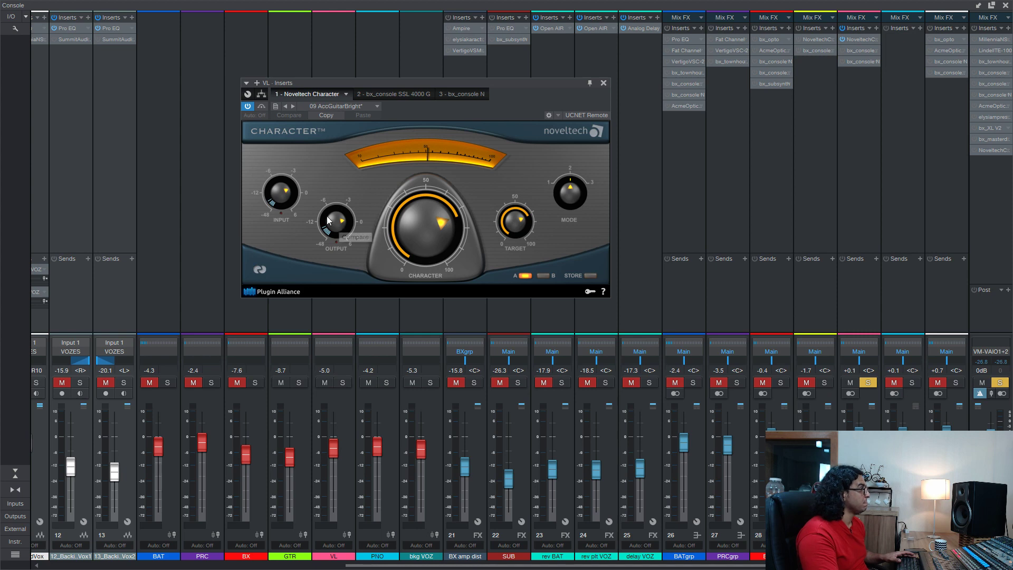
{"action": "mouse_move", "coordinate": [328, 224]}
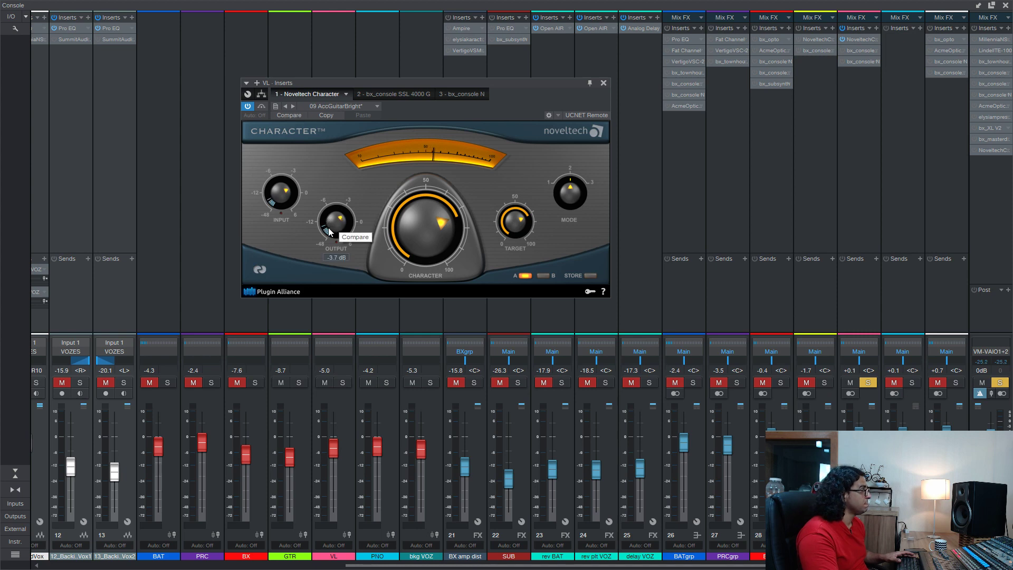
{"action": "left_click", "coordinate": [248, 107]}
{"action": "left_click", "coordinate": [247, 108]}
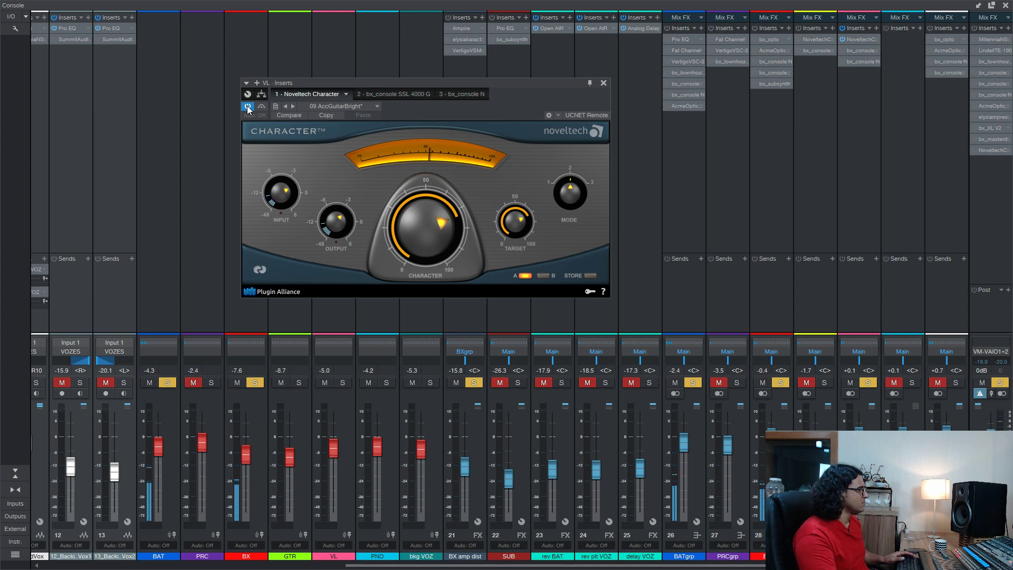
- Compare the VL group's Noveltech Character on and off with the drums, bass and percussion also soloed
{"action": "left_click", "coordinate": [247, 107]}
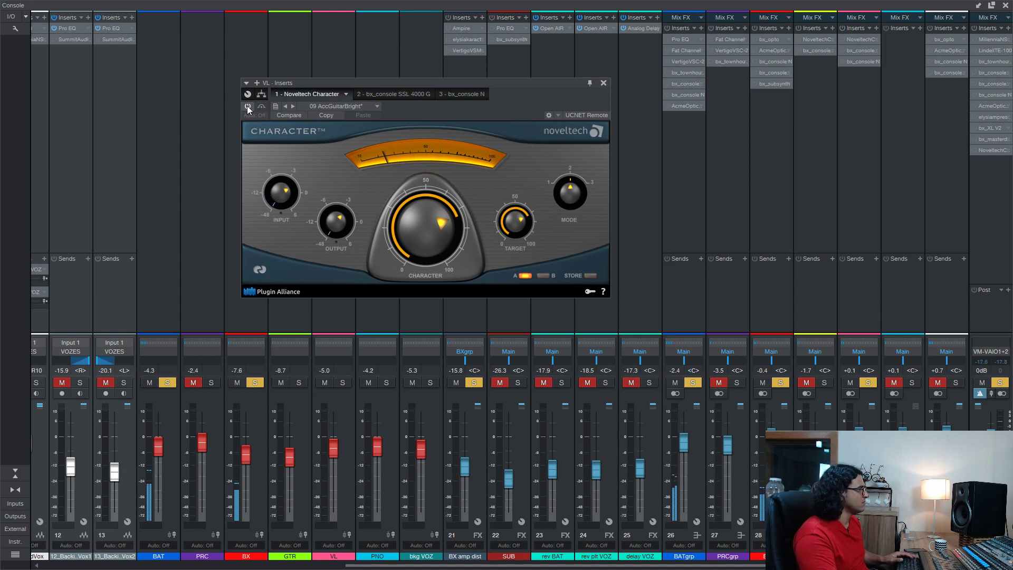
{"action": "left_click", "coordinate": [248, 108]}
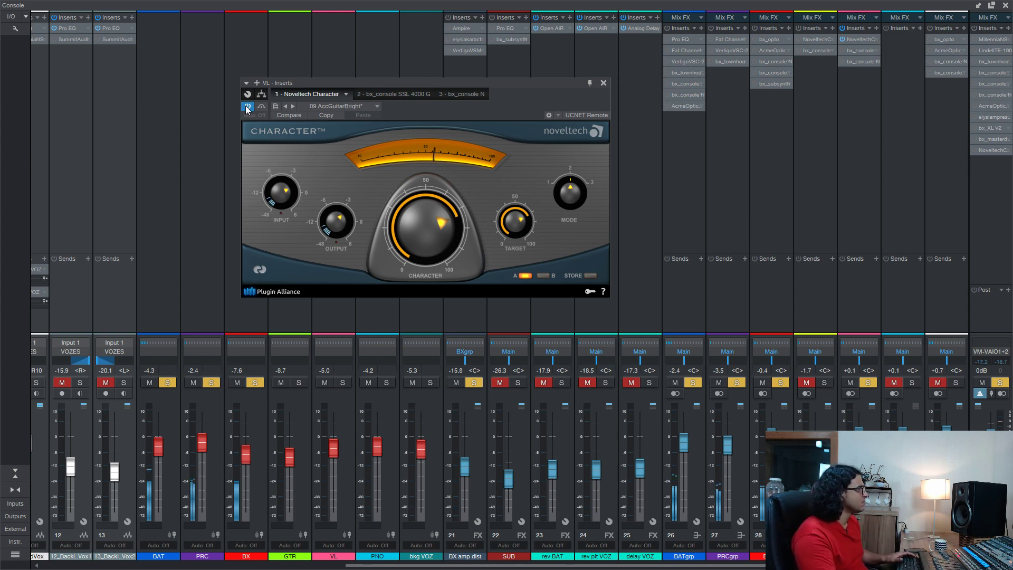
{"action": "left_click", "coordinate": [247, 107]}
{"action": "left_click", "coordinate": [246, 106]}
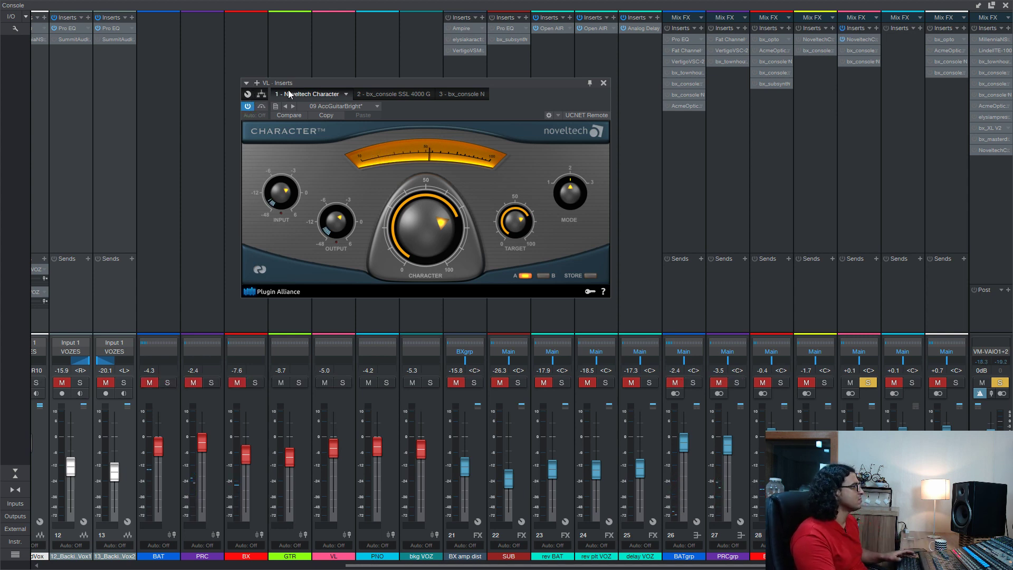
- Compare the VL group's bx_console SSL 4000 G on and off with drums, percussion and bass soloed, briefly revisiting Noveltech Character
{"action": "left_click", "coordinate": [387, 92]}
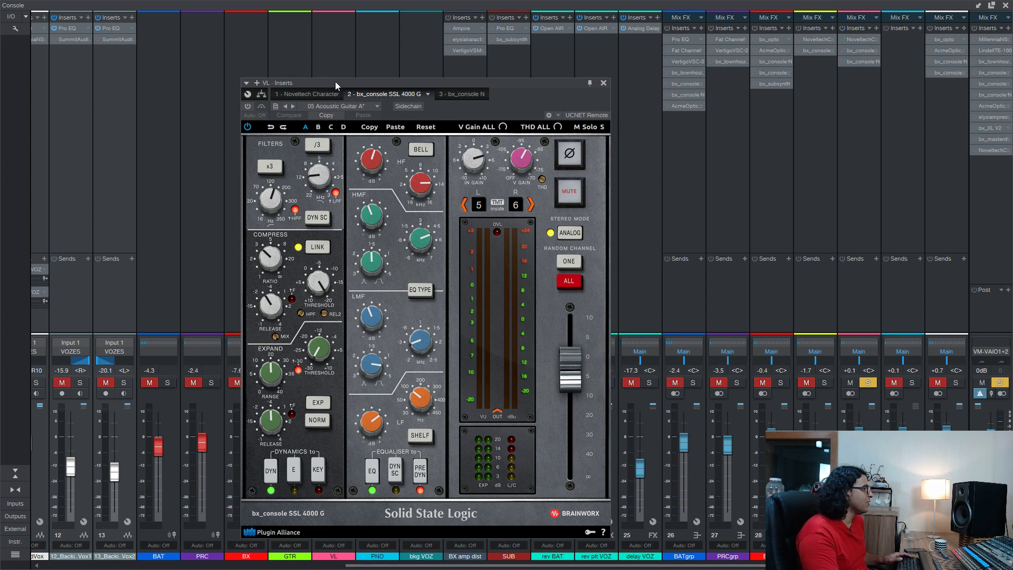
{"action": "left_click_drag", "start_coordinate": [335, 82], "coordinate": [250, 42]}
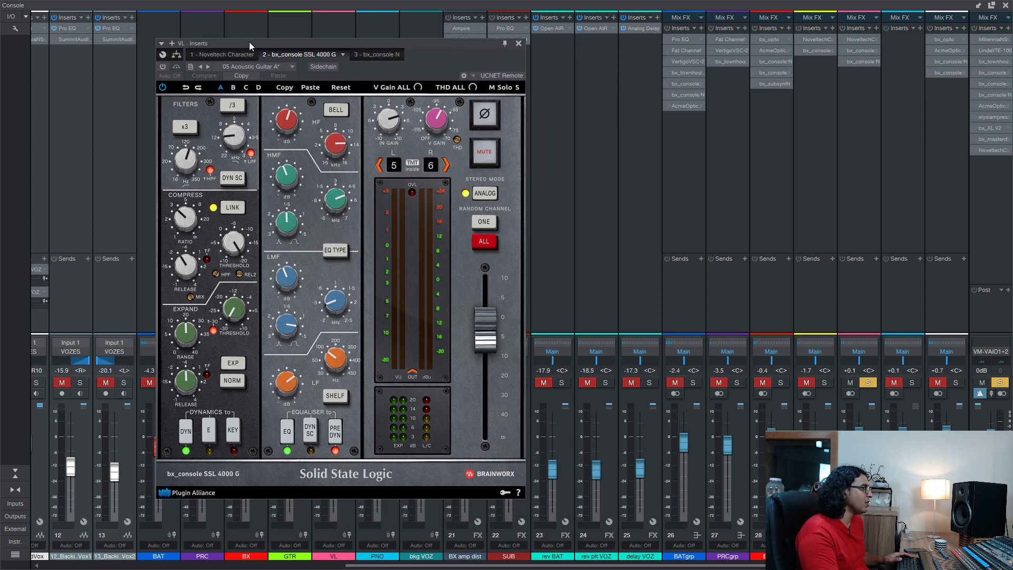
{"action": "left_click", "coordinate": [162, 67]}
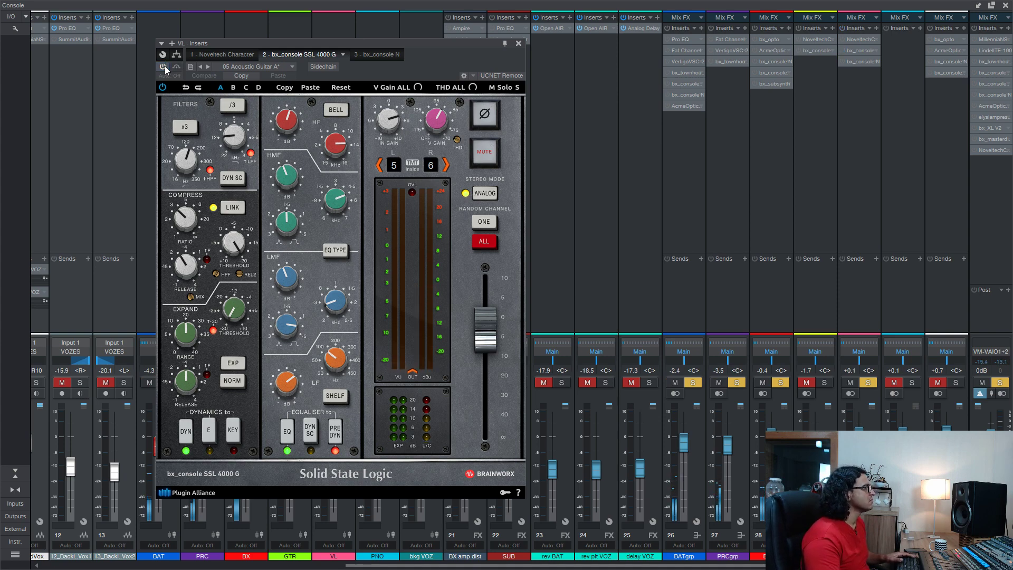
{"action": "left_click", "coordinate": [164, 66]}
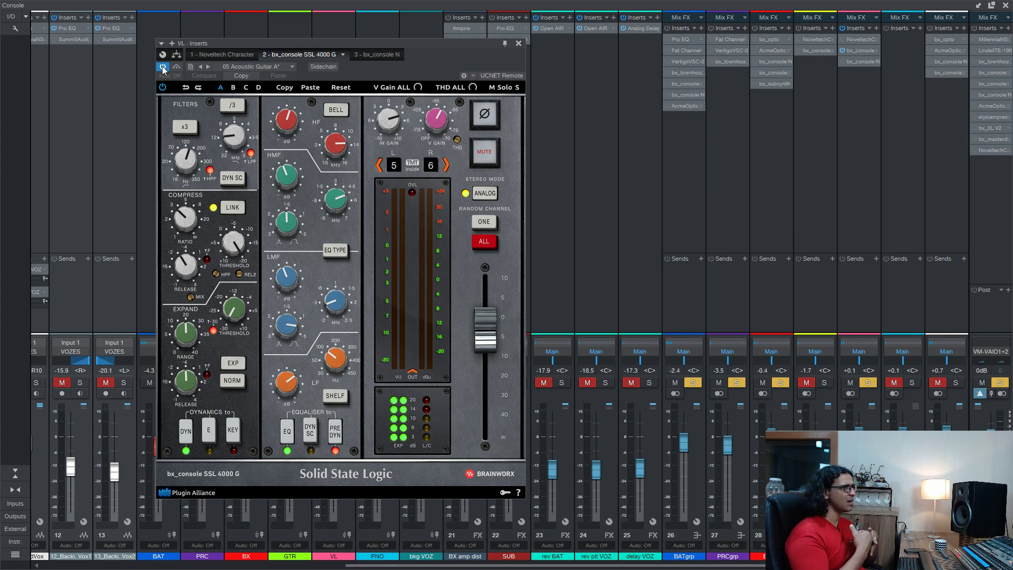
{"action": "left_click", "coordinate": [210, 56]}
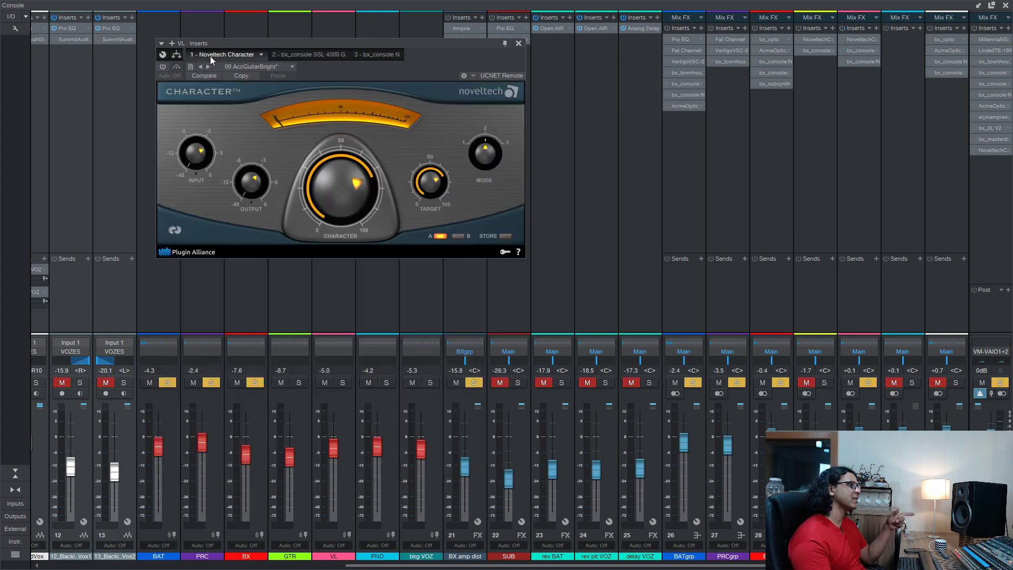
{"action": "left_click", "coordinate": [299, 55]}
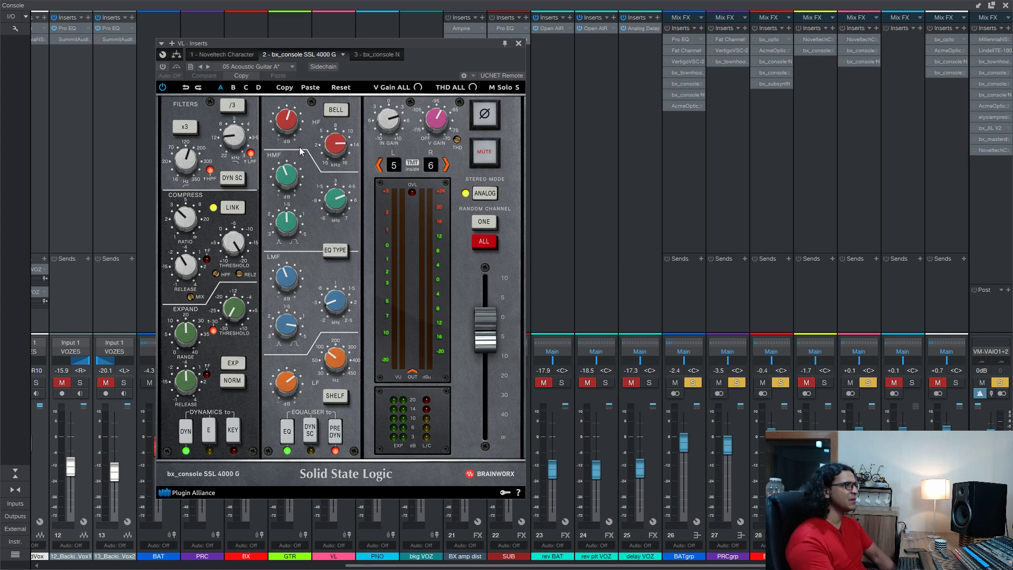
- Open the VL group's bx_console N and compare it on and off, alone and with drums, percussion and bass
{"action": "left_click", "coordinate": [371, 56]}
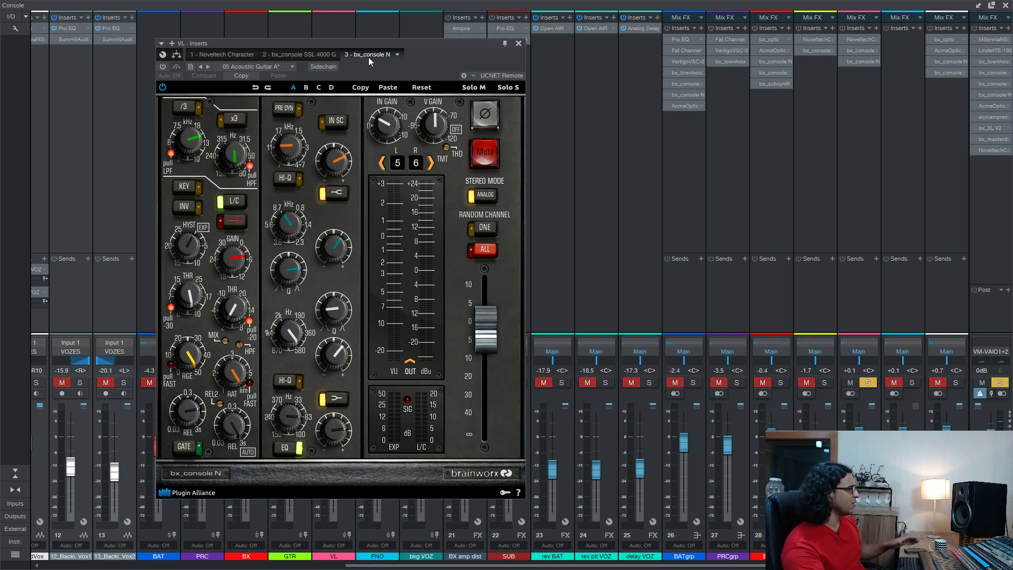
{"action": "left_click", "coordinate": [163, 68]}
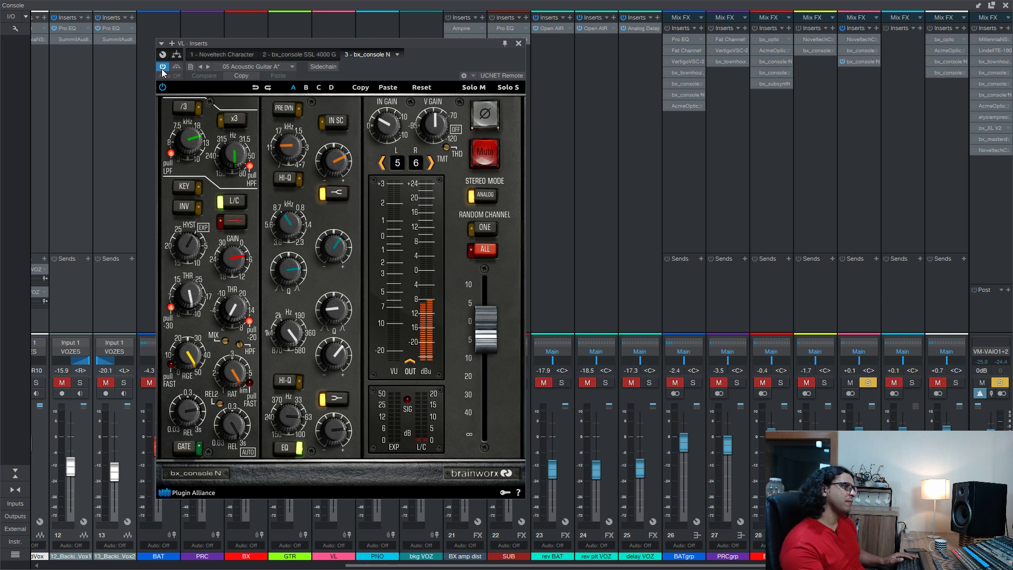
{"action": "left_click", "coordinate": [162, 67]}
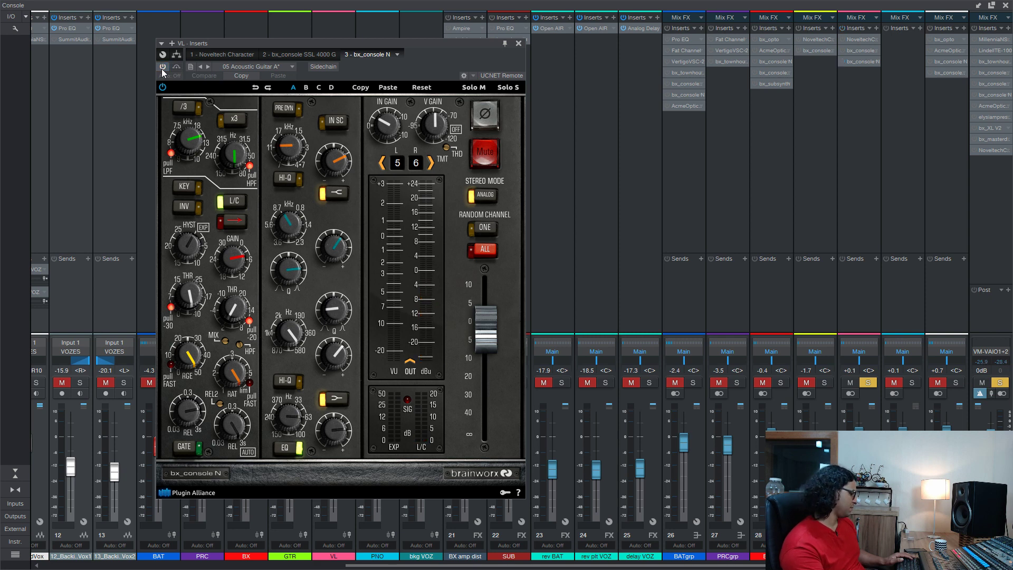
{"action": "left_click", "coordinate": [162, 67]}
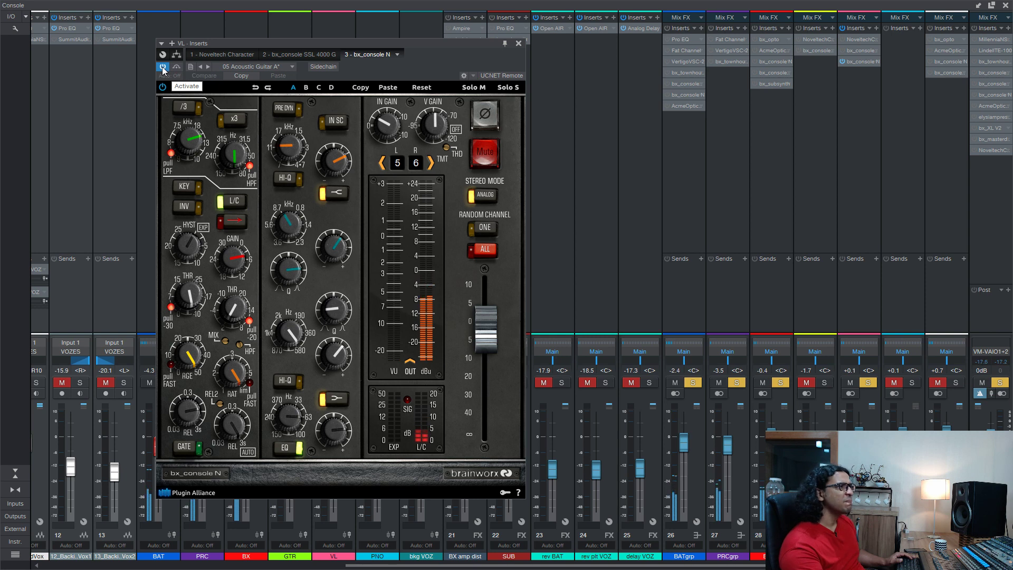
{"action": "left_click", "coordinate": [163, 67]}
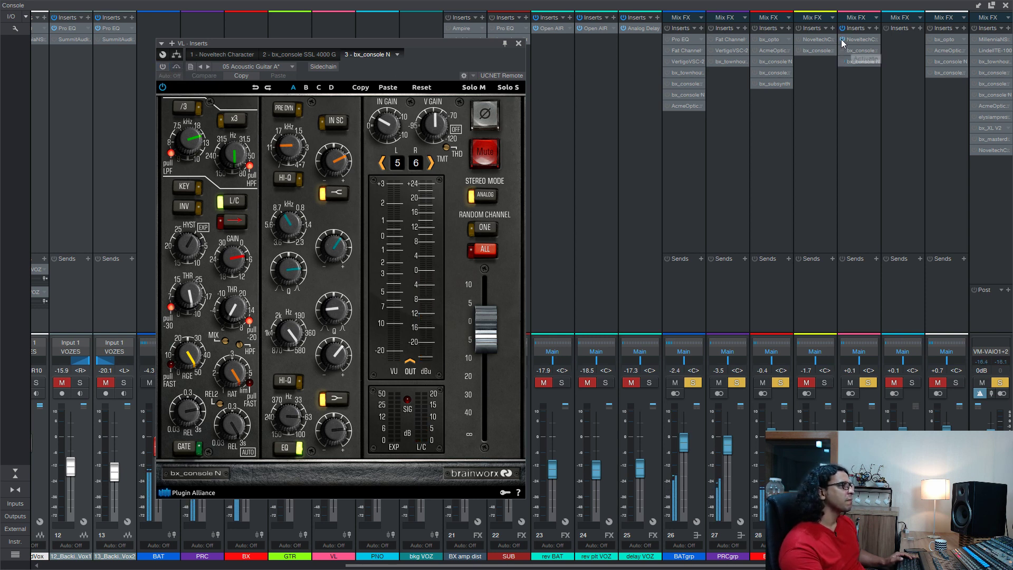
{"action": "left_click", "coordinate": [843, 61]}
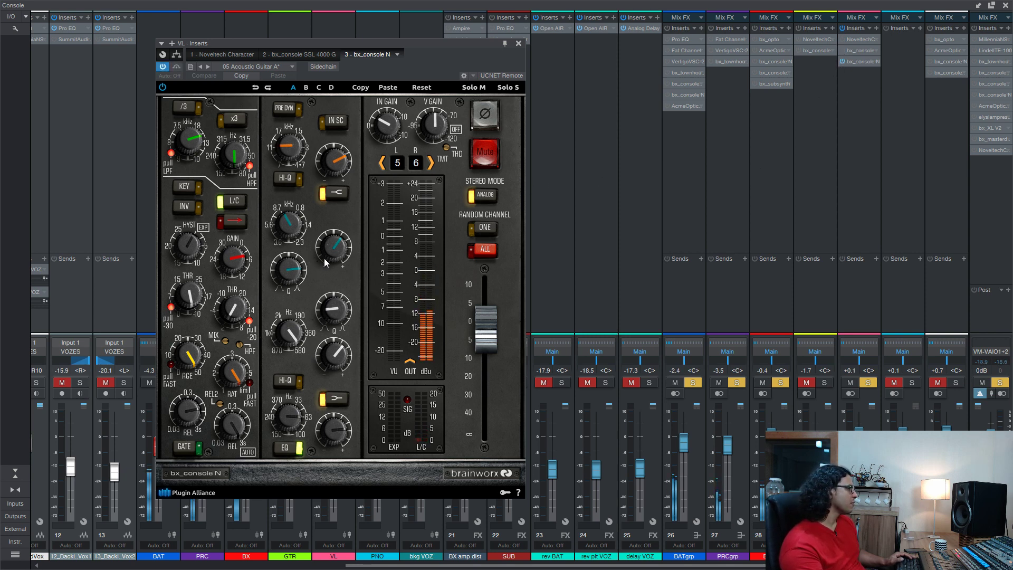
- Lower the low-mid EQ gain in the VL group's bx_console N and compare the plug-in on and off
{"action": "left_click_drag", "start_coordinate": [333, 259], "coordinate": [333, 256]}
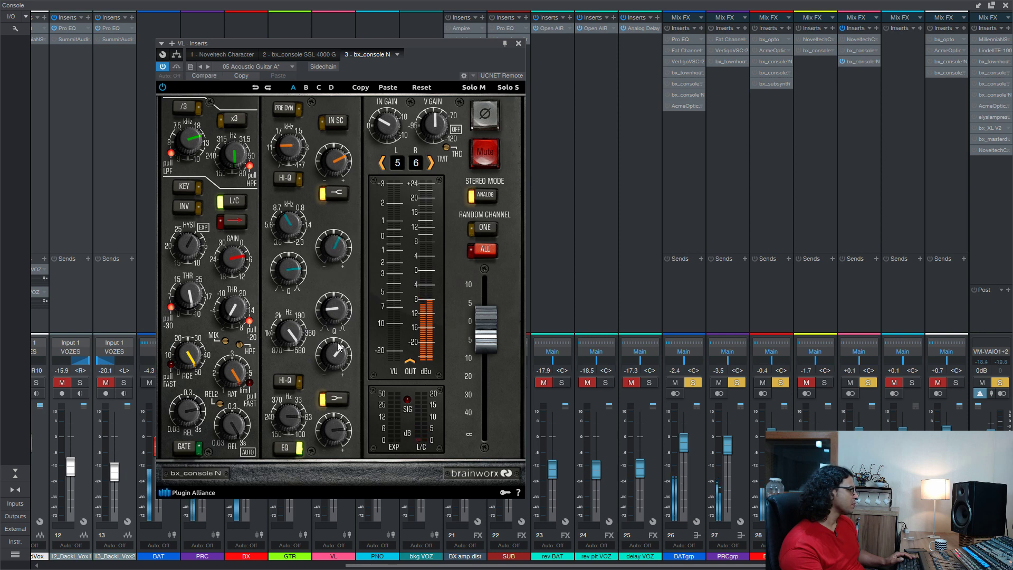
{"action": "mouse_move", "coordinate": [337, 360]}
{"action": "left_click_drag", "start_coordinate": [336, 360], "coordinate": [334, 368]}
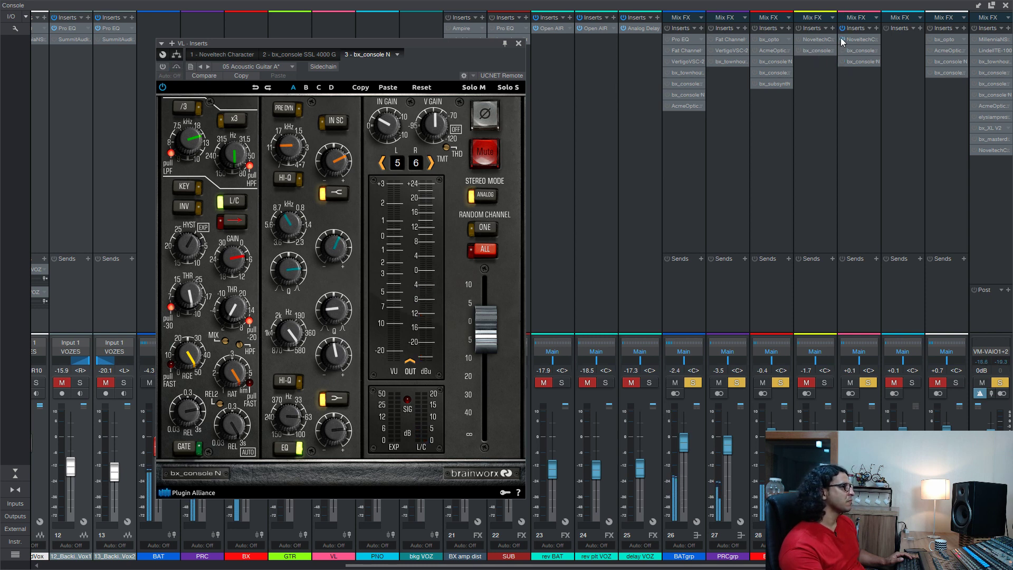
{"action": "left_click", "coordinate": [843, 62]}
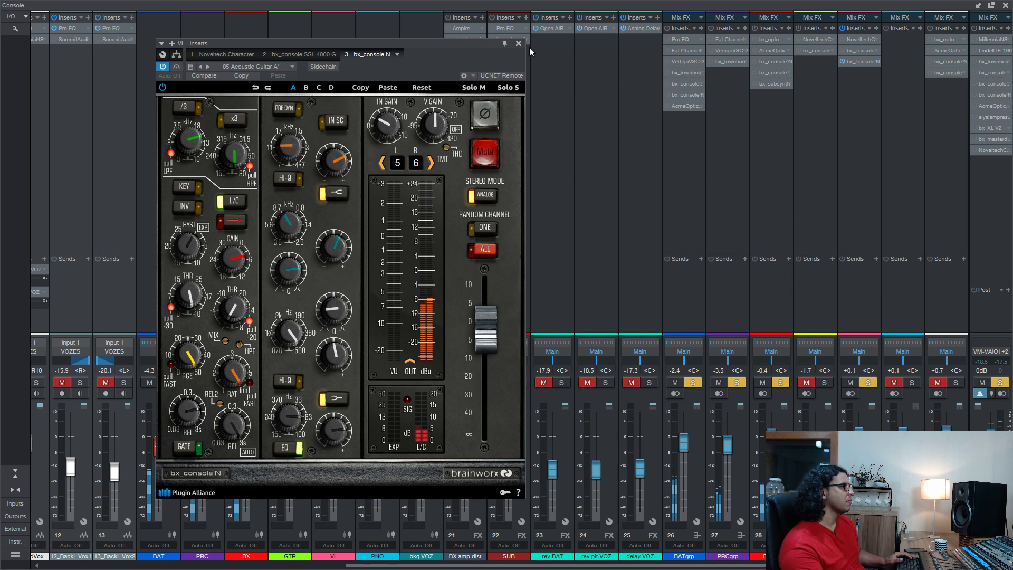
- Compare the drum, bass and VL groups' console plug-ins and the percussion group's Vertigo VSC on together and off, and close the VL inserts
{"action": "left_click", "coordinate": [668, 84]}
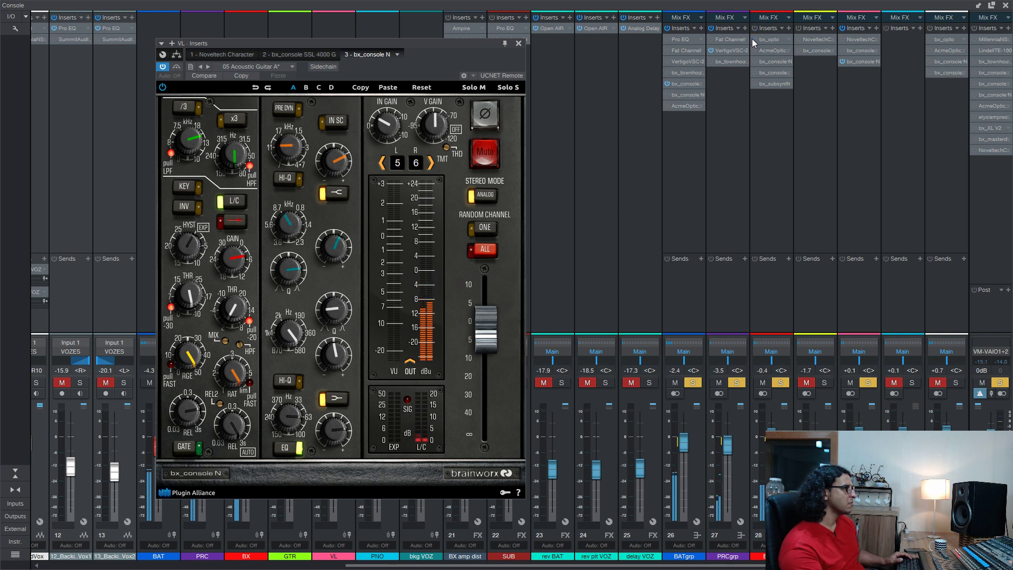
{"action": "left_click", "coordinate": [755, 61]}
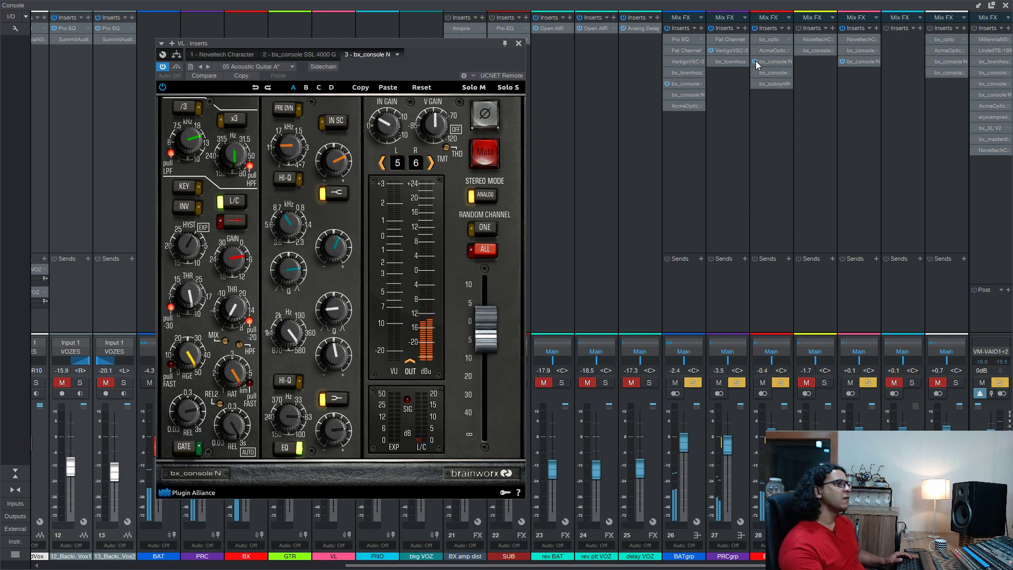
{"action": "left_click", "coordinate": [843, 63]}
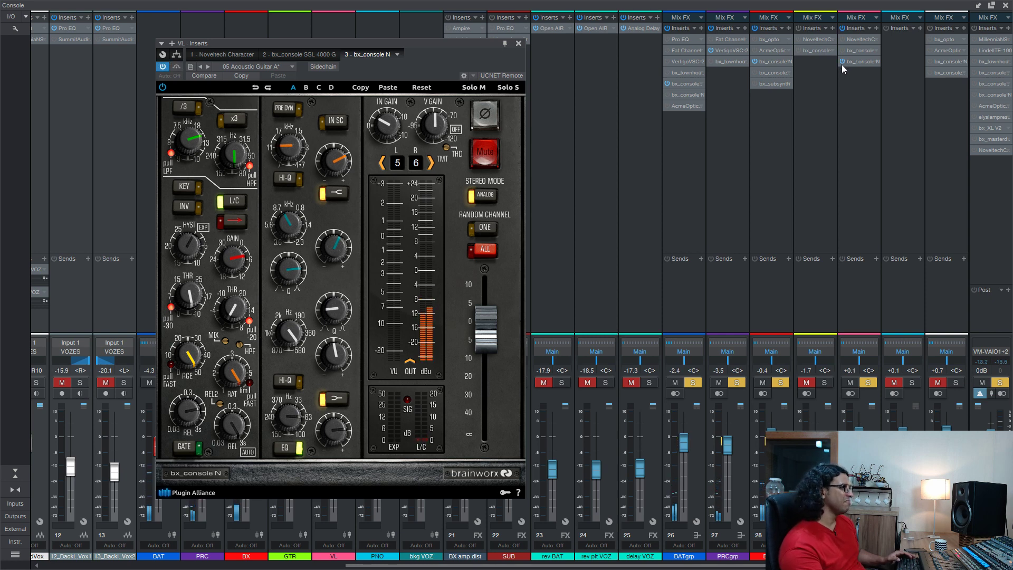
{"action": "left_click", "coordinate": [843, 63]}
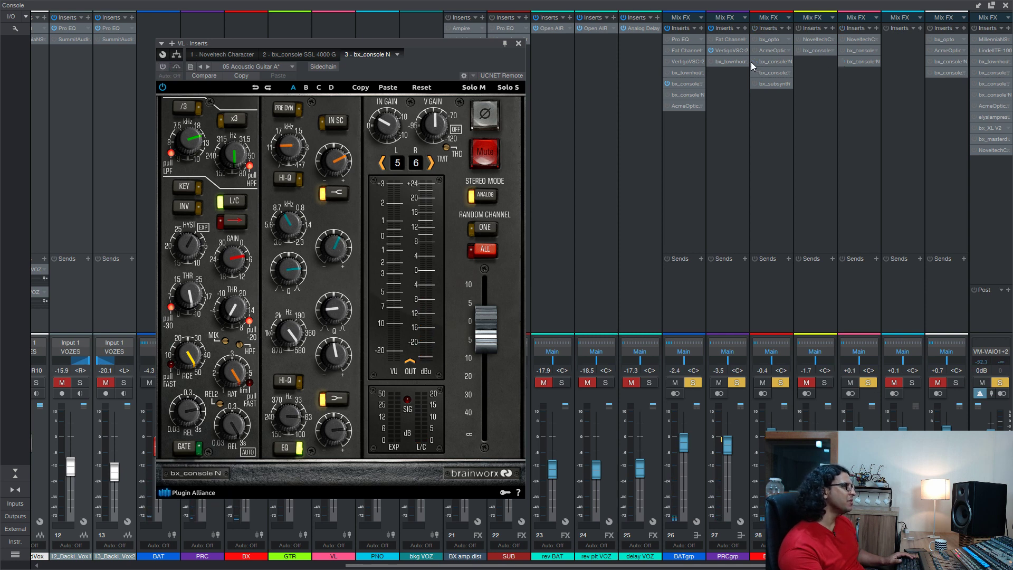
{"action": "left_click", "coordinate": [667, 84]}
{"action": "left_click", "coordinate": [522, 45]}
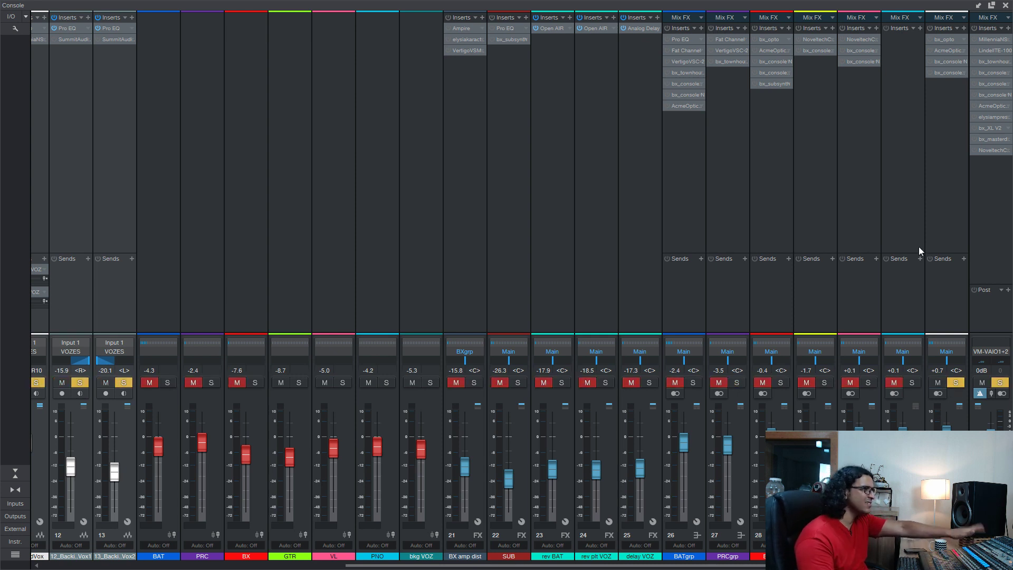
- Open the VOZES group's bx_opto with the 14 Vocal Group Full Range preset and switch it on
{"action": "left_click", "coordinate": [948, 39]}
{"action": "left_click_drag", "start_coordinate": [368, 106], "coordinate": [375, 71]}
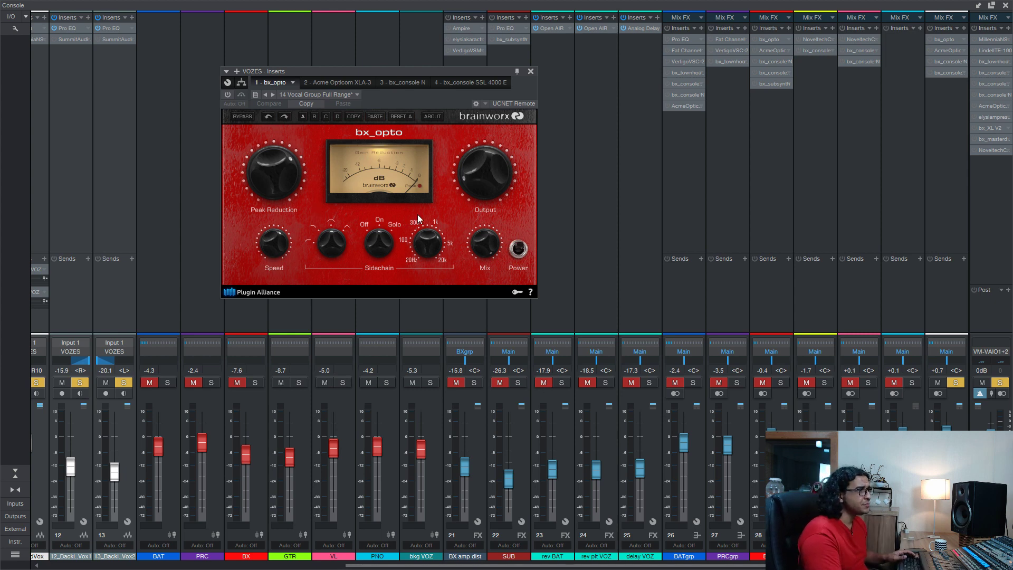
{"action": "left_click", "coordinate": [228, 95]}
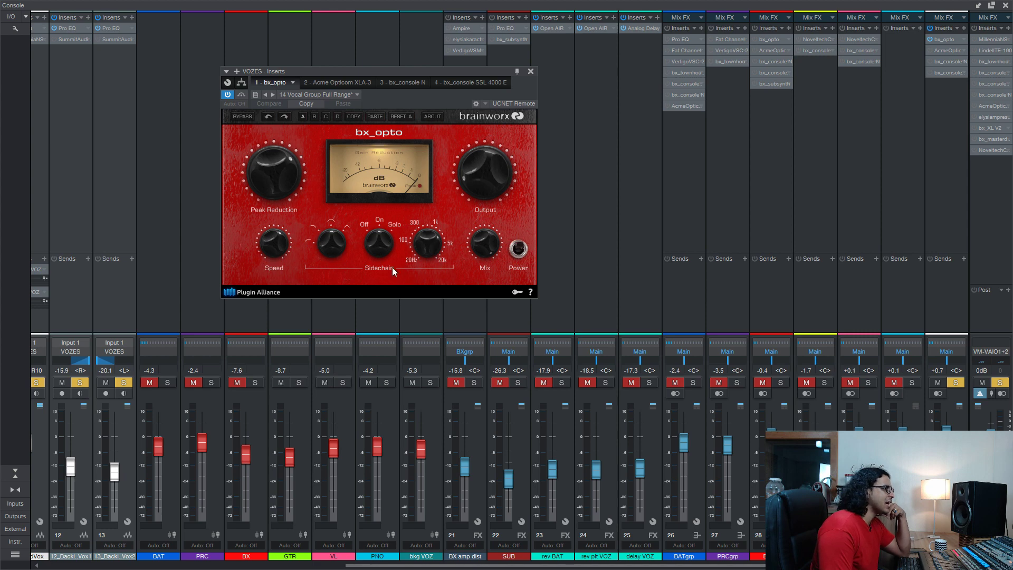
- Set the VOZES bx_opto's sidechain frequency to 2774 Hz, checking the value in the arrangement's parameter display
{"action": "left_click", "coordinate": [426, 243]}
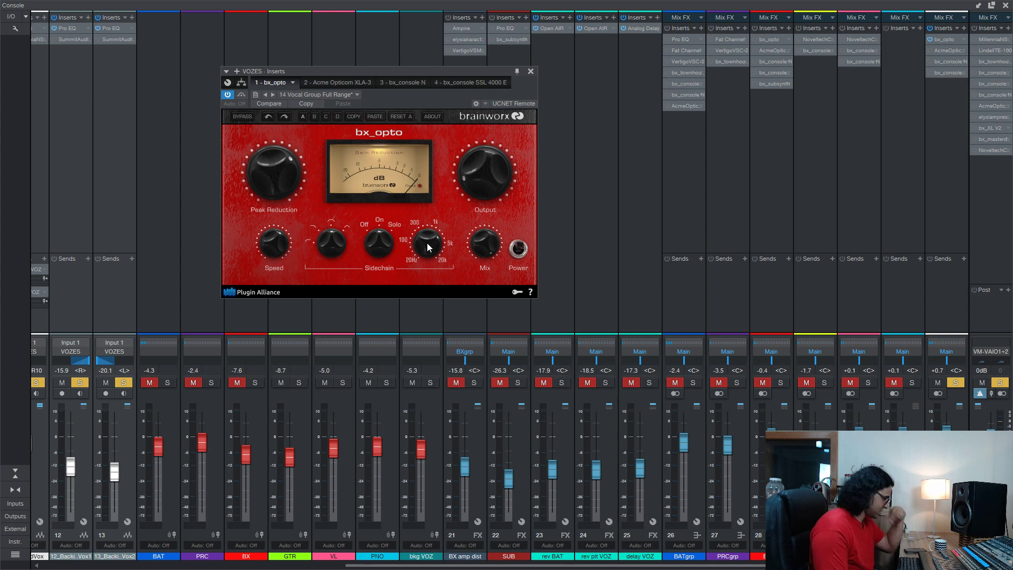
{"action": "key", "text": "F3"}
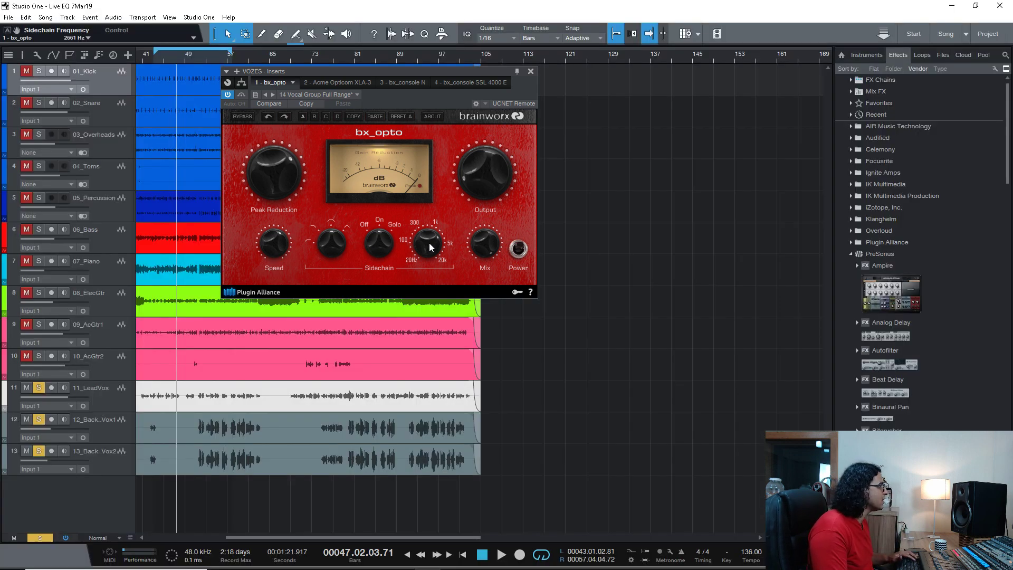
{"action": "left_click_drag", "start_coordinate": [429, 243], "coordinate": [430, 242]}
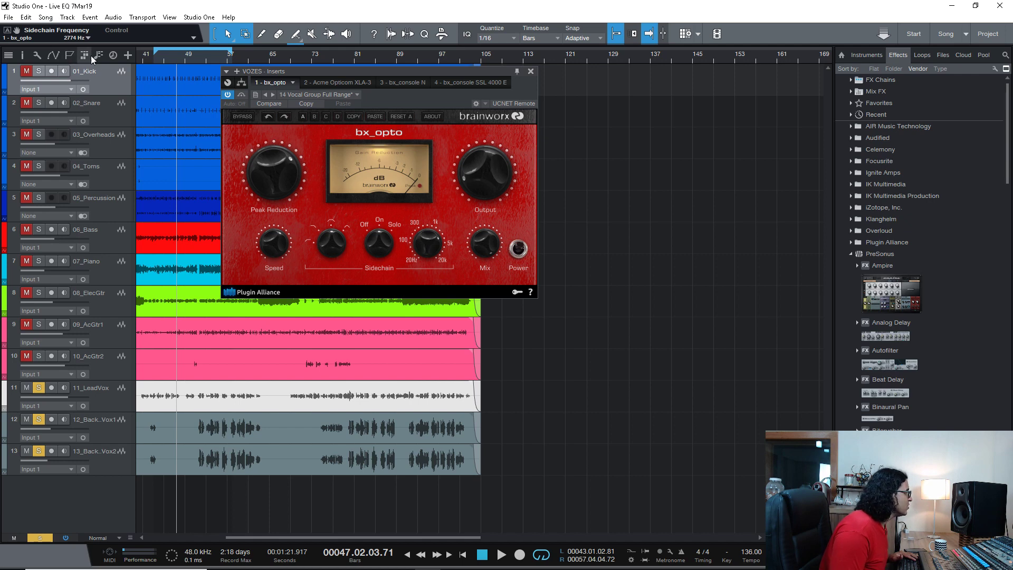
{"action": "key", "text": "F3"}
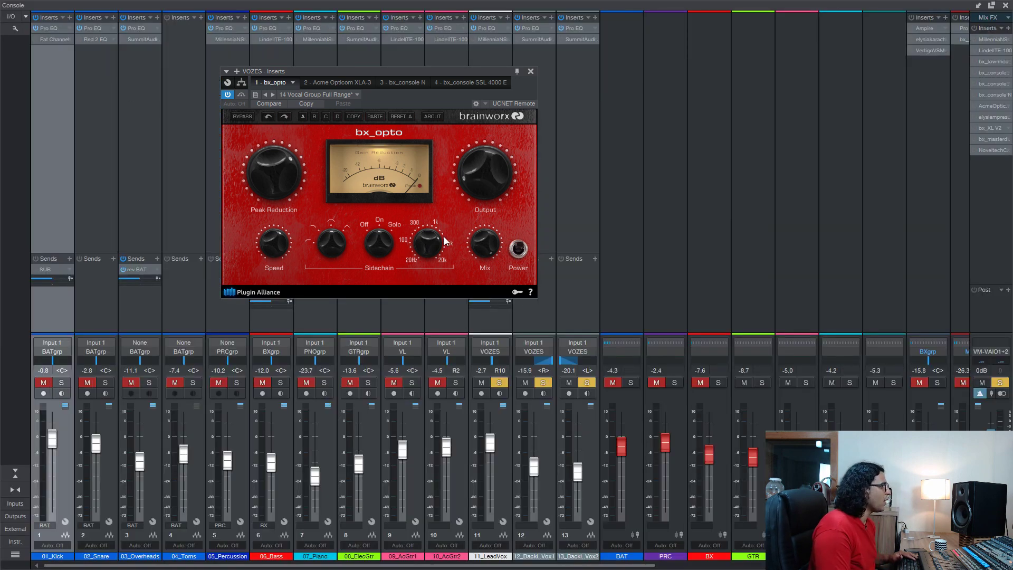
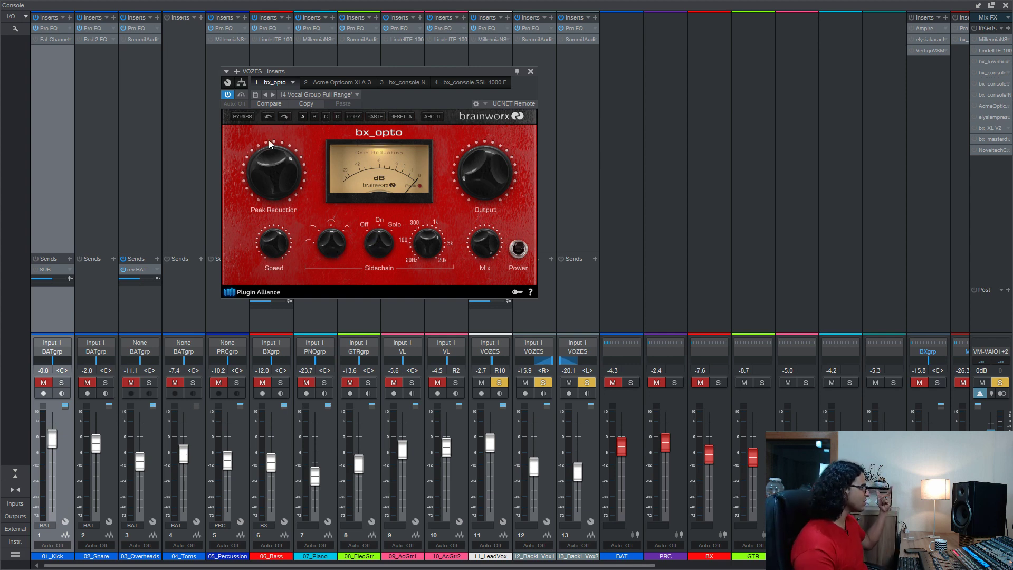
- Compare the VOZES group's bx_opto on and off with only the vocals soloed
{"action": "left_click", "coordinate": [228, 95]}
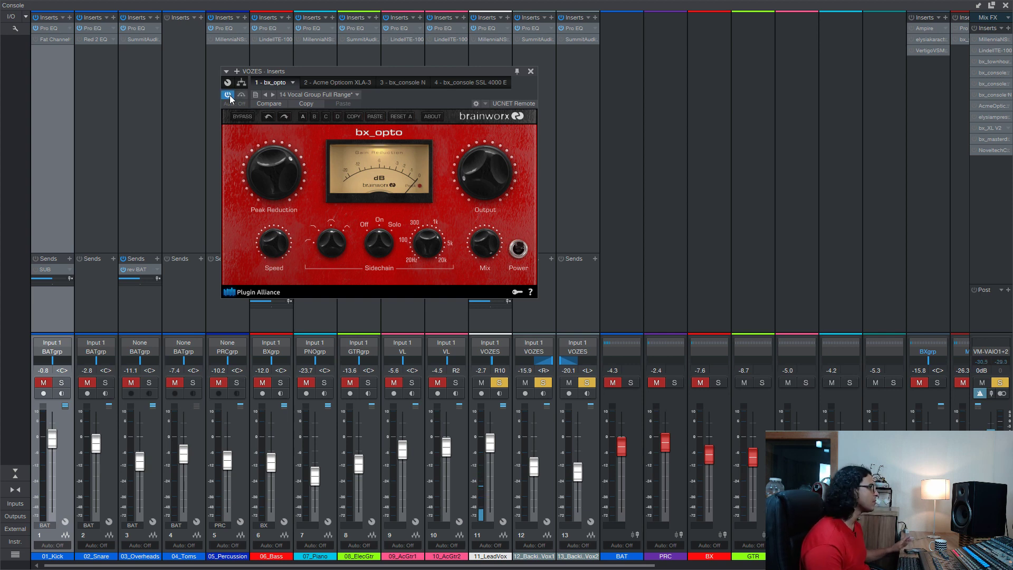
{"action": "left_click", "coordinate": [230, 95]}
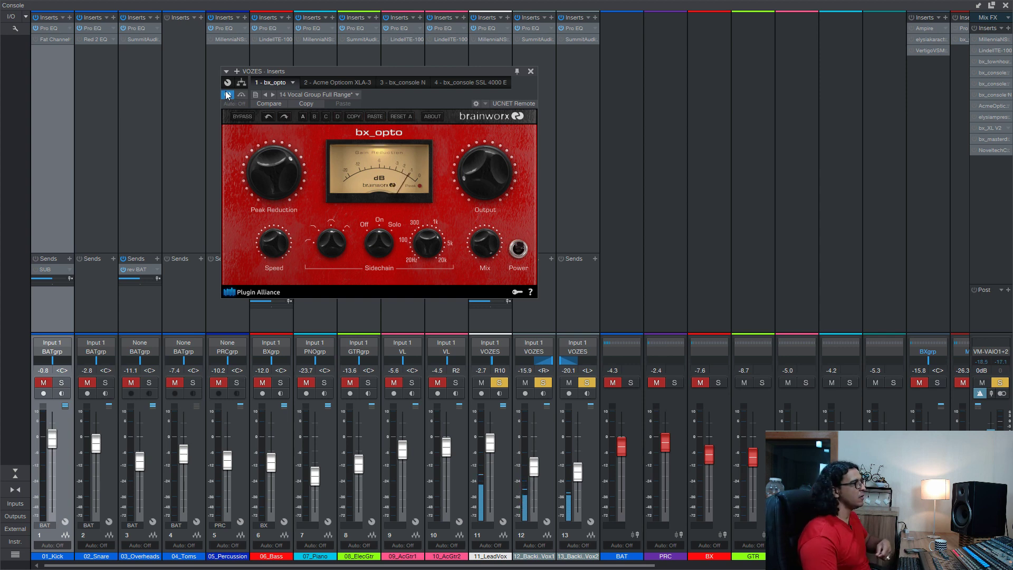
{"action": "left_click", "coordinate": [227, 95]}
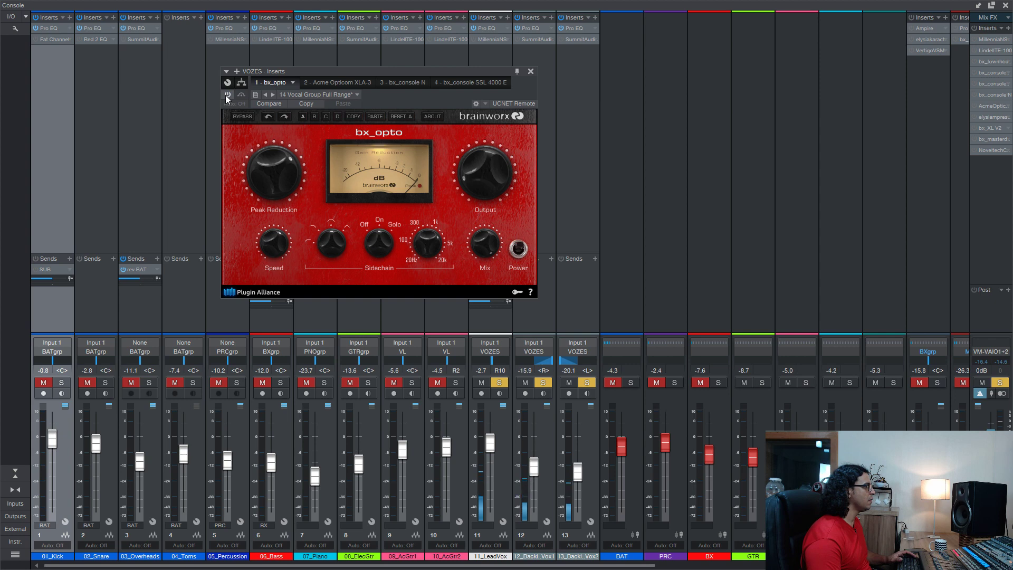
{"action": "left_click", "coordinate": [226, 97]}
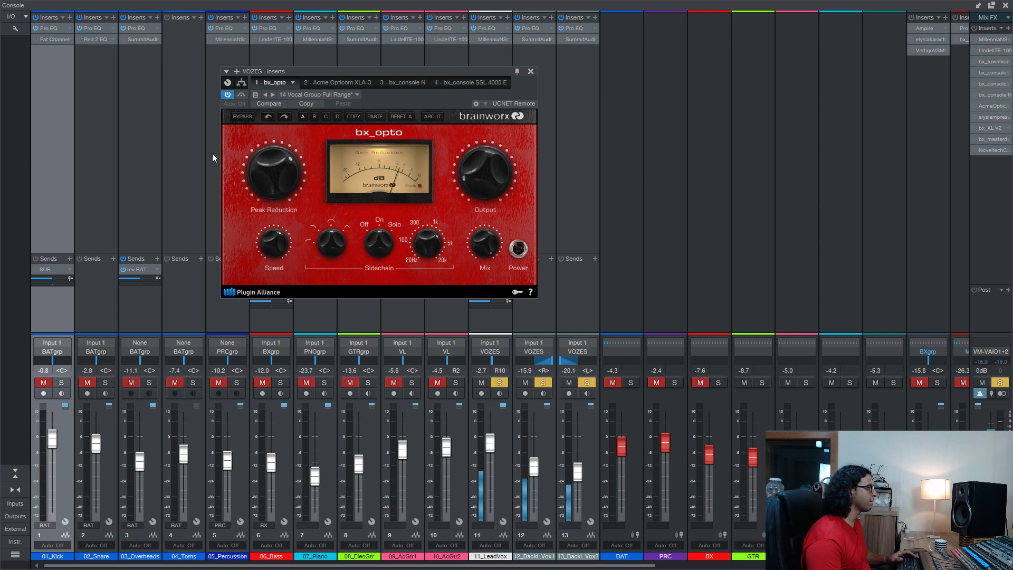
{"action": "left_click", "coordinate": [229, 96]}
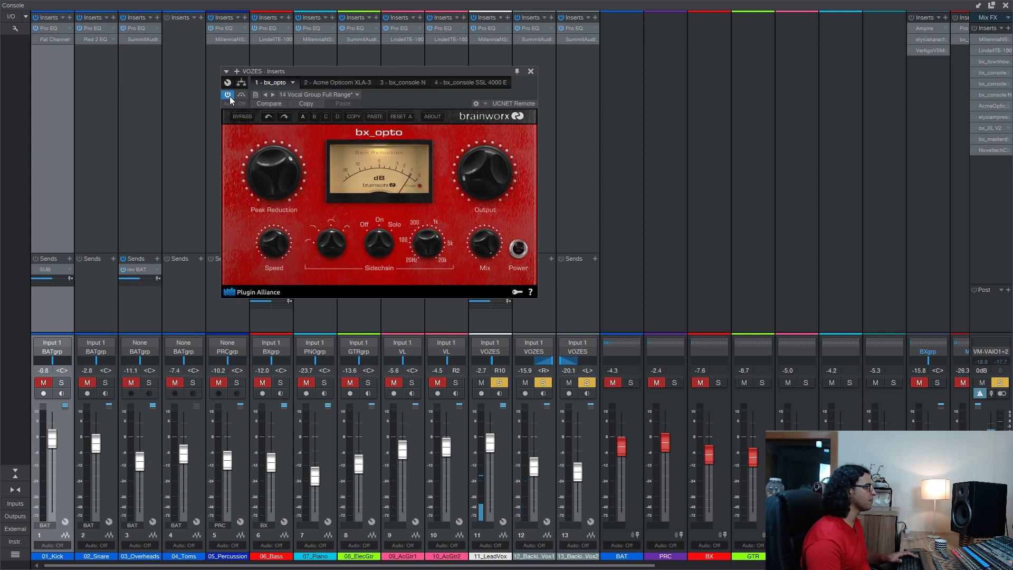
{"action": "left_click", "coordinate": [229, 96]}
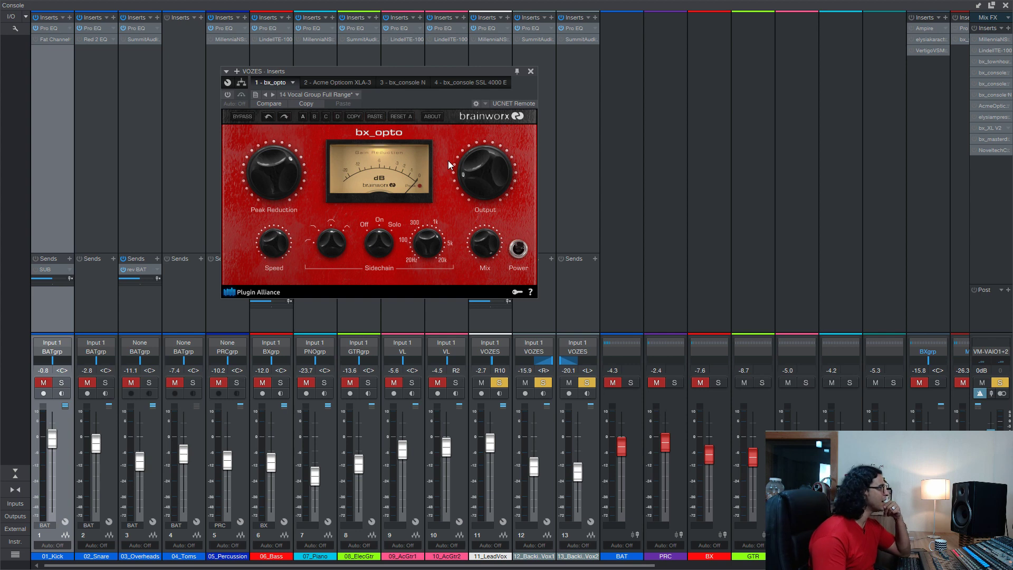
- Clear the vocal solos and compare the VOZES group's bx_opto on and off within the full mix
{"action": "key", "text": "shift+s"}
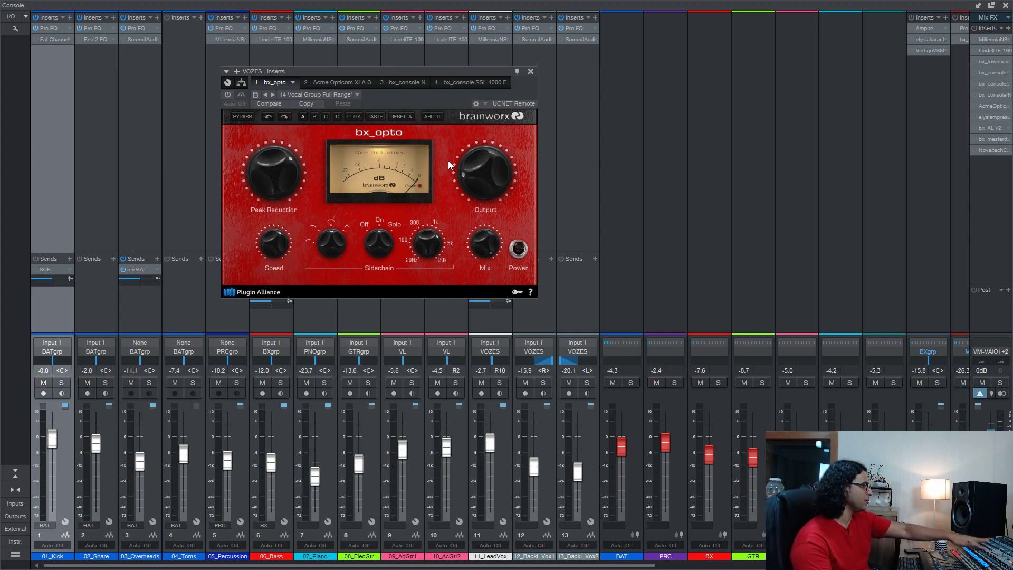
{"action": "key", "text": "space"}
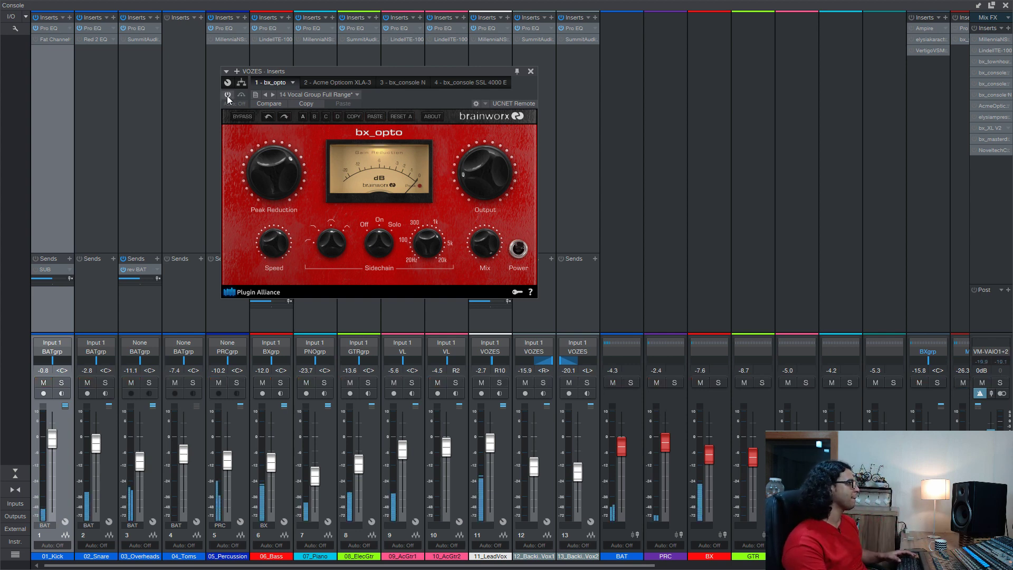
{"action": "left_click", "coordinate": [227, 95]}
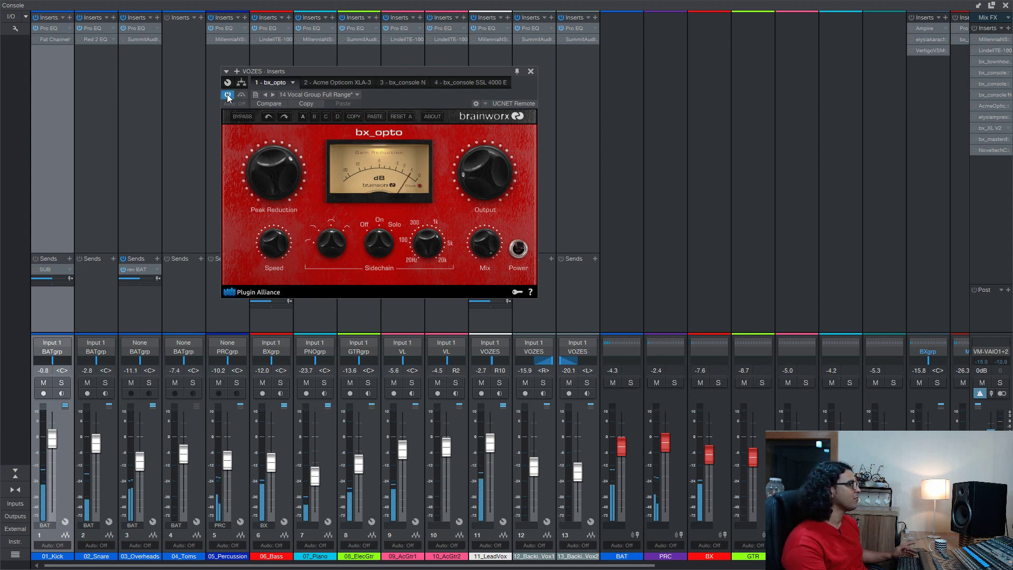
{"action": "left_click", "coordinate": [228, 95]}
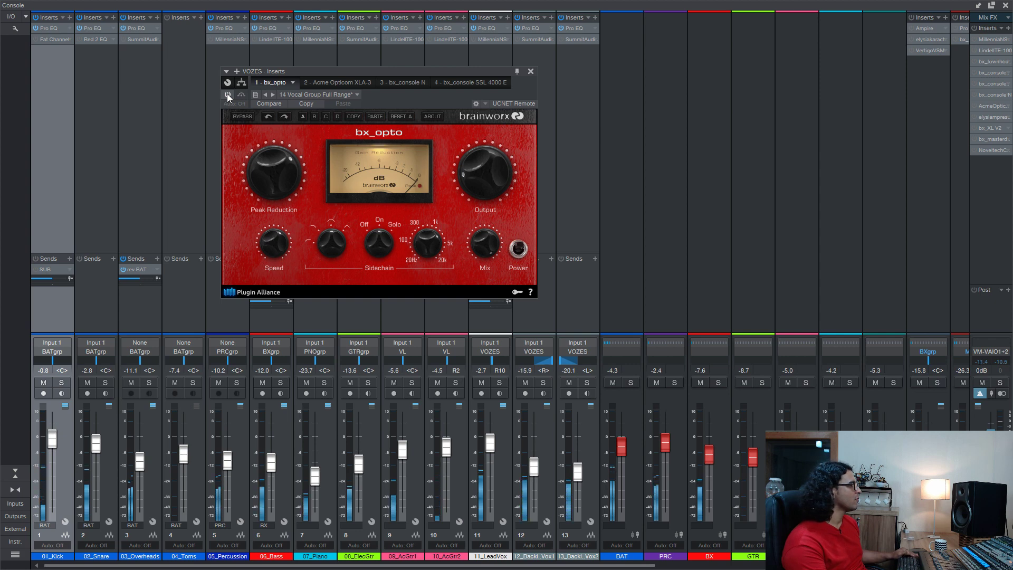
{"action": "left_click", "coordinate": [228, 95]}
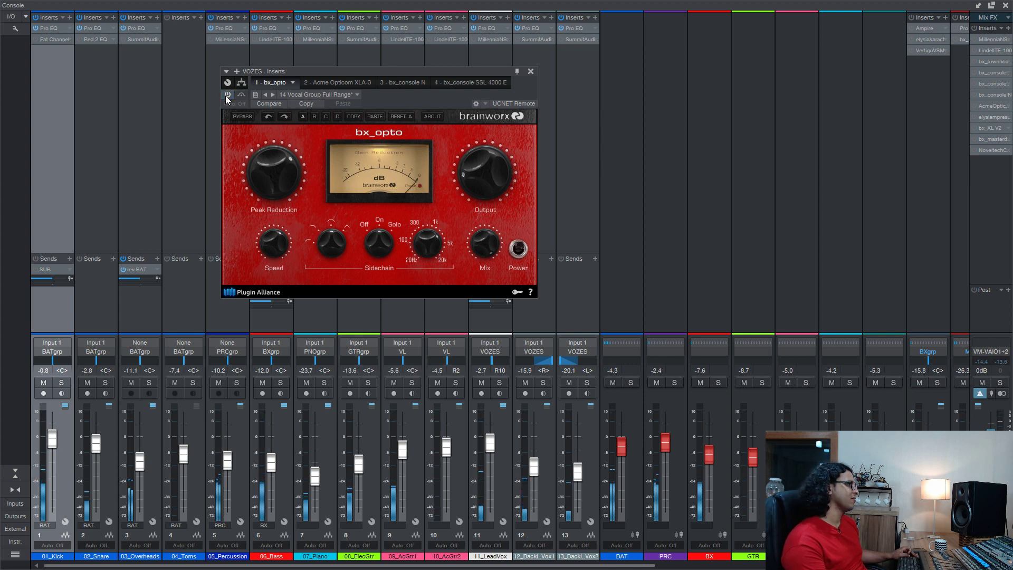
{"action": "left_click", "coordinate": [228, 95]}
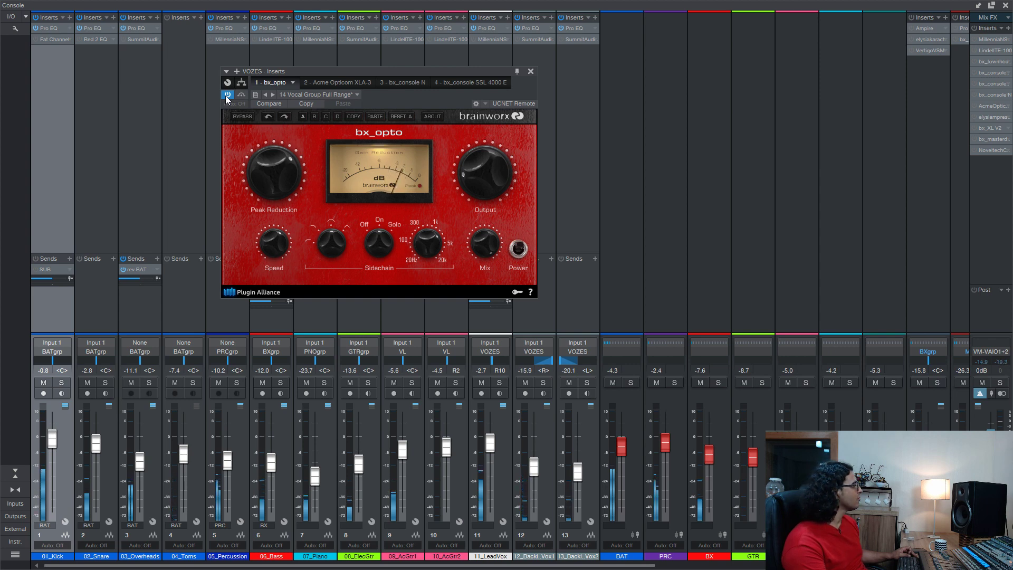
{"action": "left_click", "coordinate": [227, 95]}
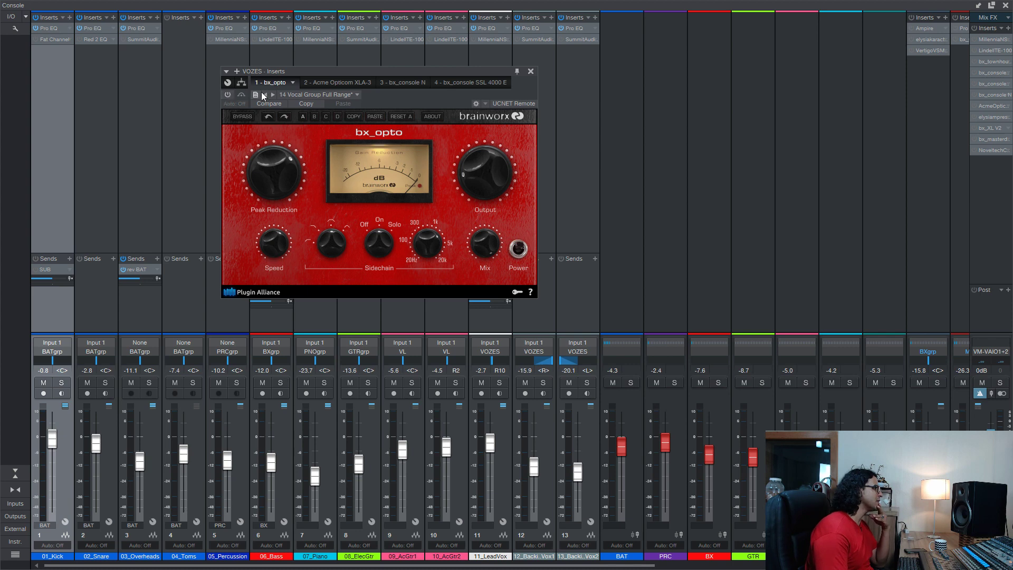
- Open the VOZES group's Acme Opticom XLA-3, solo the vocals again and switch the plug-in on during playback
{"action": "left_click", "coordinate": [346, 80]}
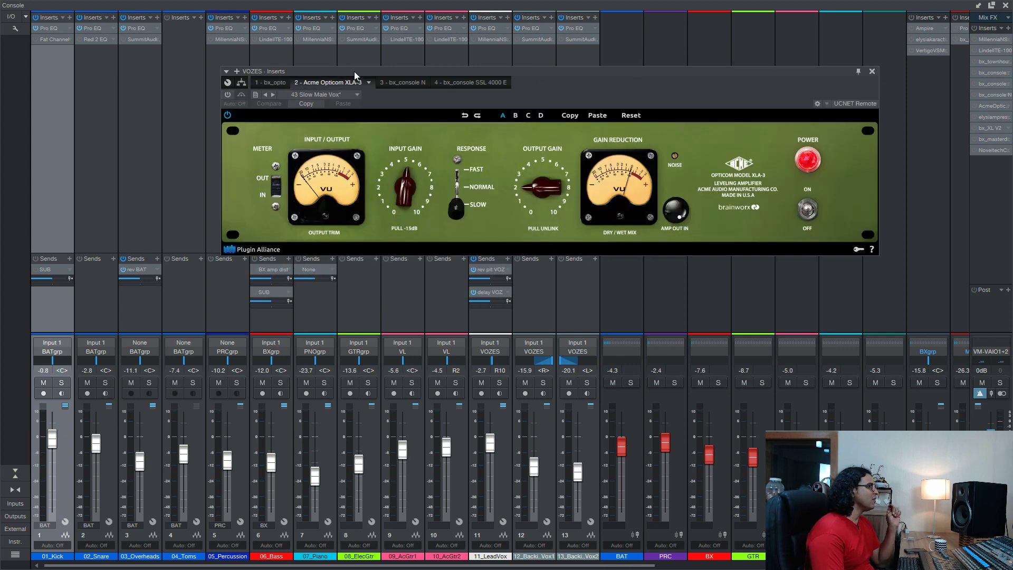
{"action": "left_click_drag", "start_coordinate": [353, 71], "coordinate": [281, 64]}
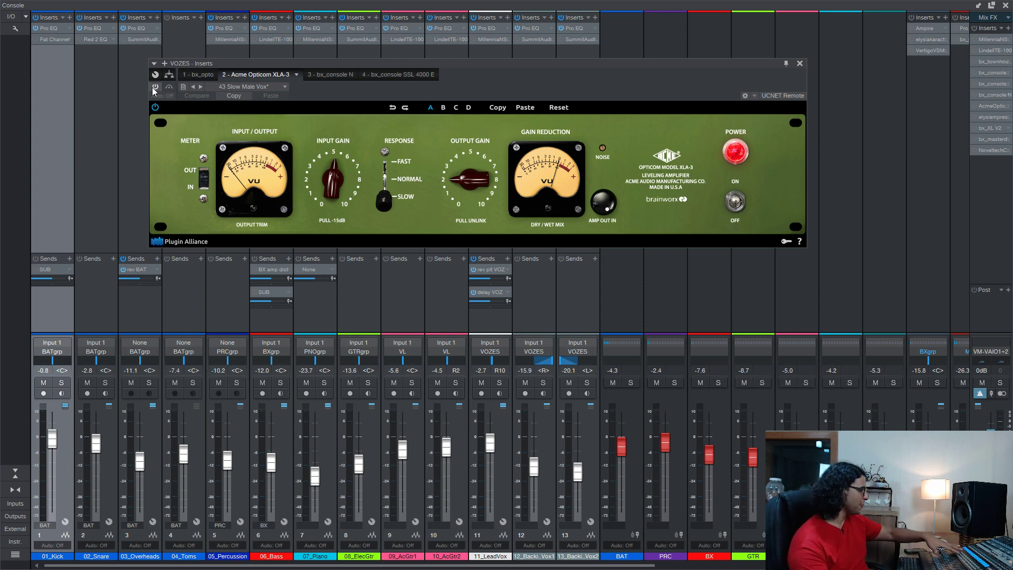
{"action": "key", "text": "s"}
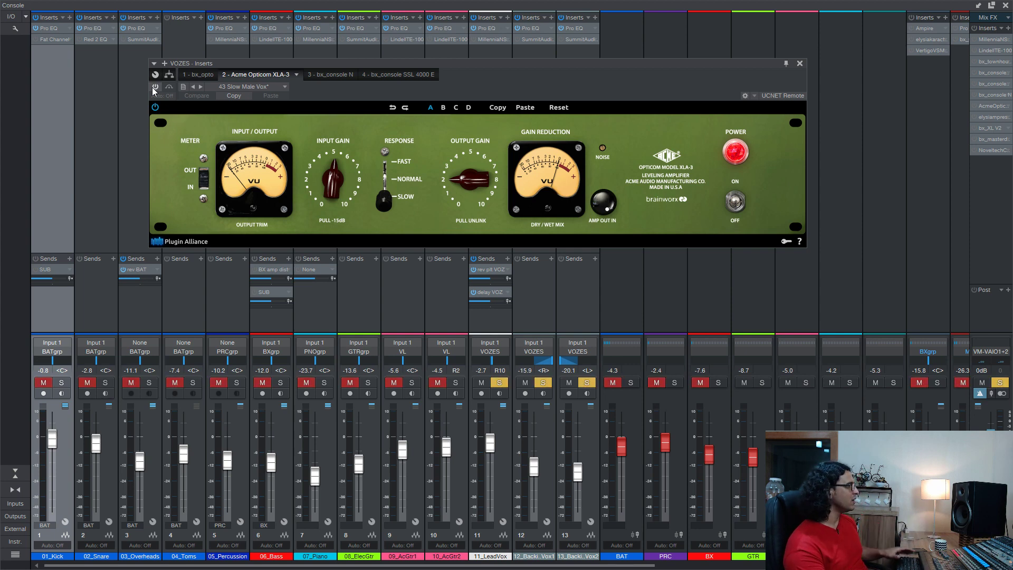
{"action": "key", "text": "space"}
{"action": "left_click", "coordinate": [155, 88]}
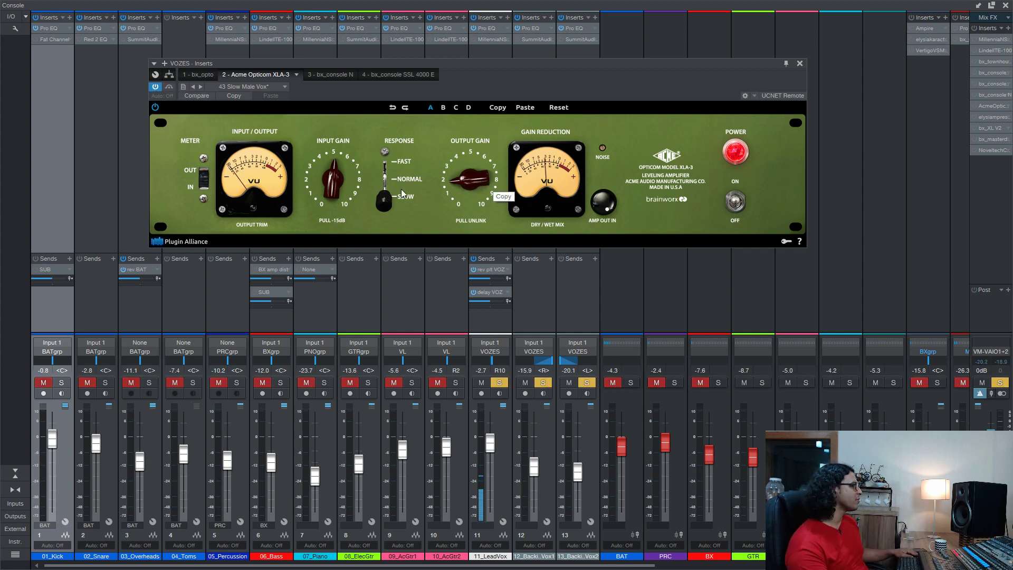
- Raise the Acme Opticom XLA-3's input gain and lower its output gain slightly, comparing the plug-in on and off with the vocals soloed
{"action": "left_click_drag", "start_coordinate": [350, 188], "coordinate": [349, 182]}
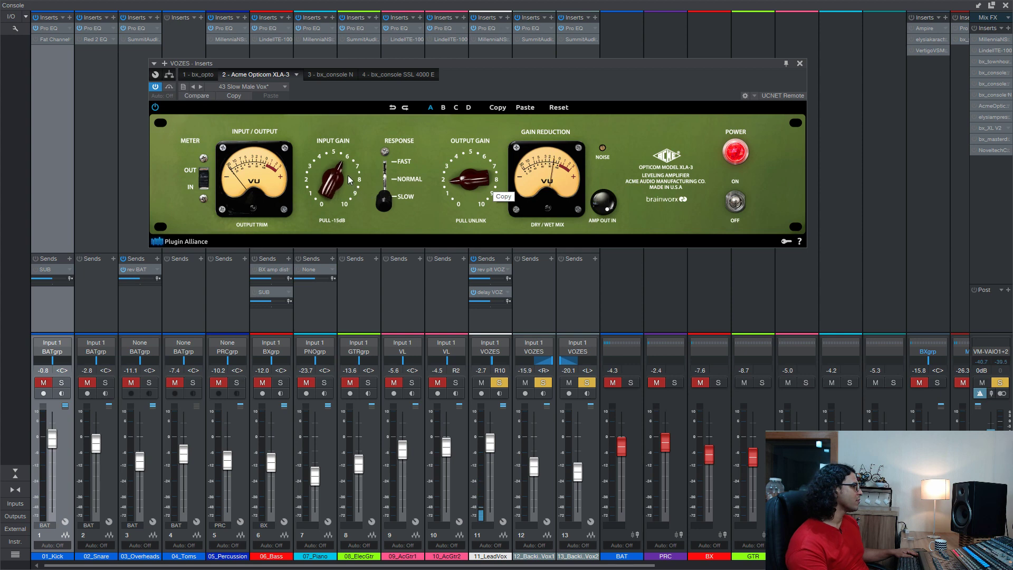
{"action": "left_click_drag", "start_coordinate": [462, 185], "coordinate": [460, 190]}
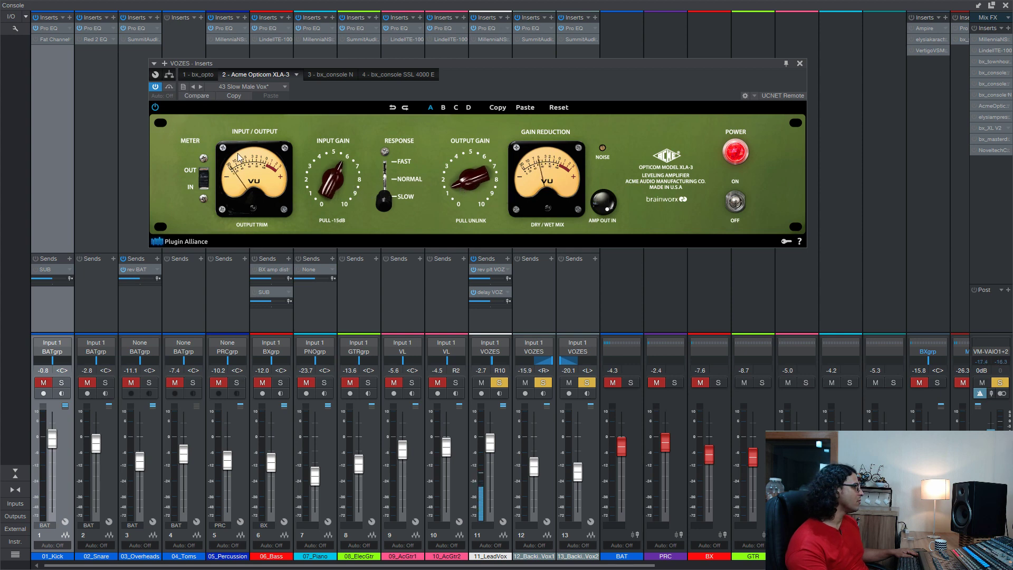
{"action": "left_click", "coordinate": [156, 87]}
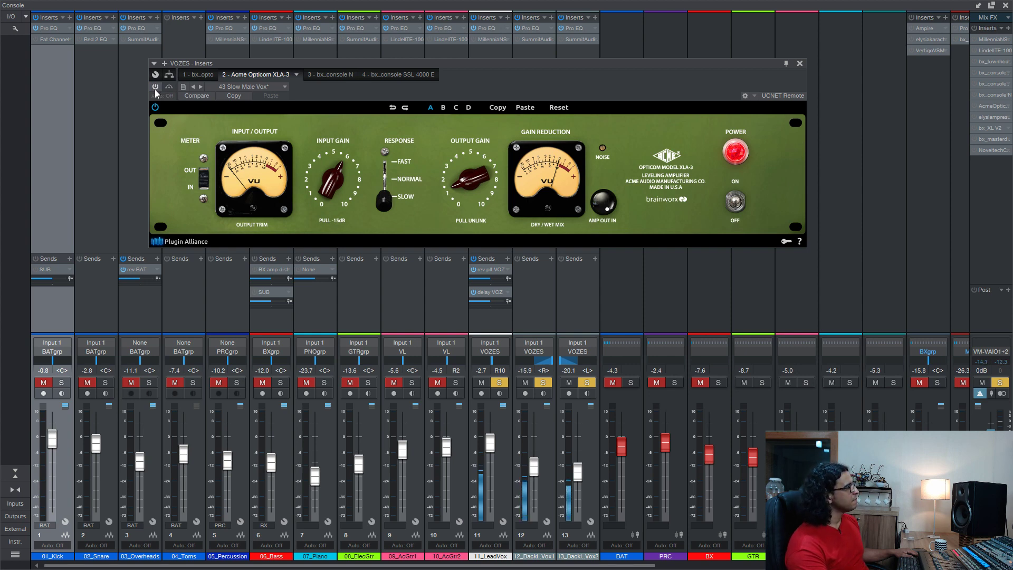
{"action": "left_click", "coordinate": [155, 89]}
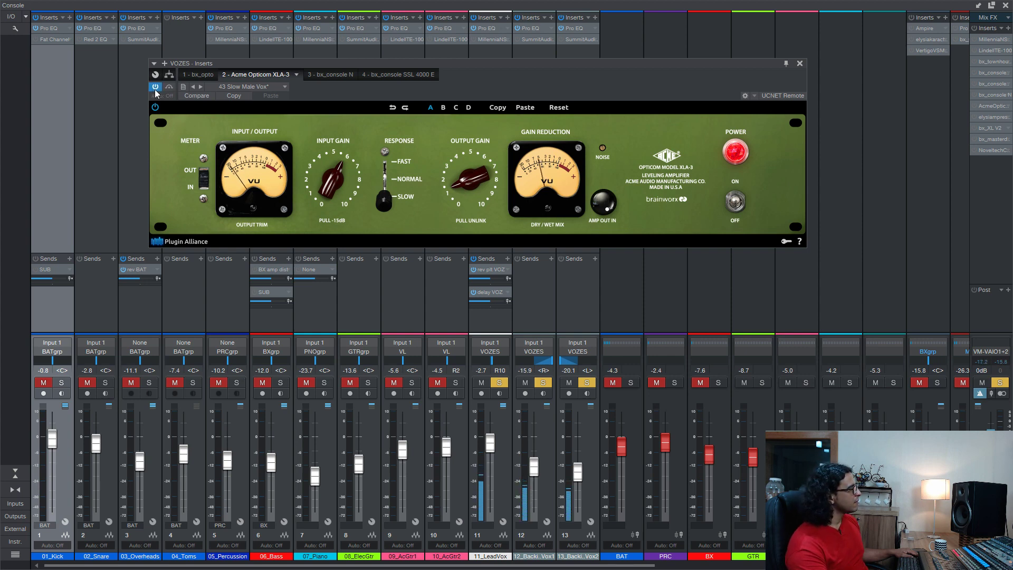
{"action": "left_click", "coordinate": [156, 88]}
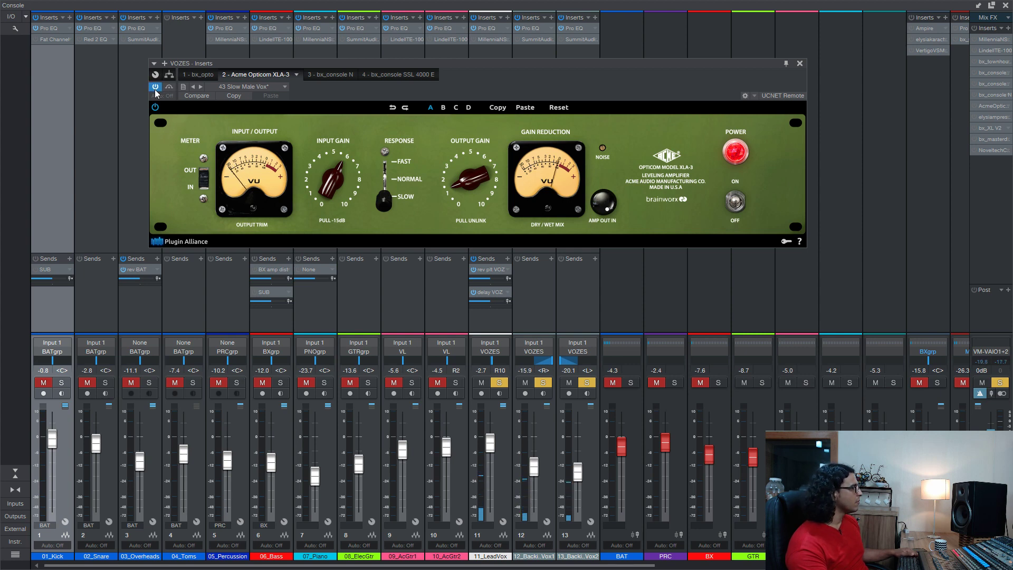
{"action": "left_click", "coordinate": [155, 88]}
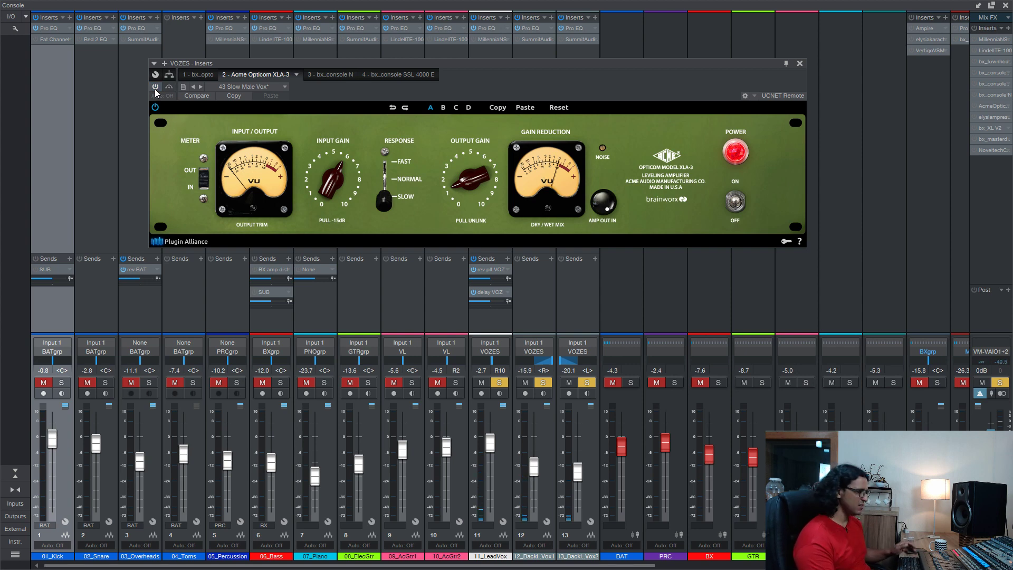
- Clear the vocal solos and compare the VOZES group's Acme Opticom XLA-3 on and off within the full mix
{"action": "key", "text": "s"}
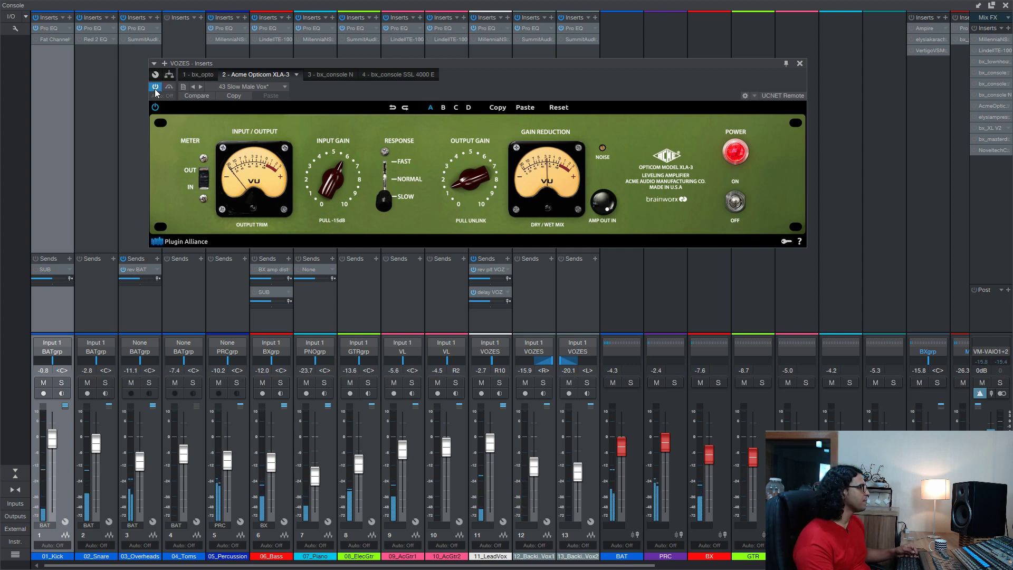
{"action": "left_click", "coordinate": [155, 87]}
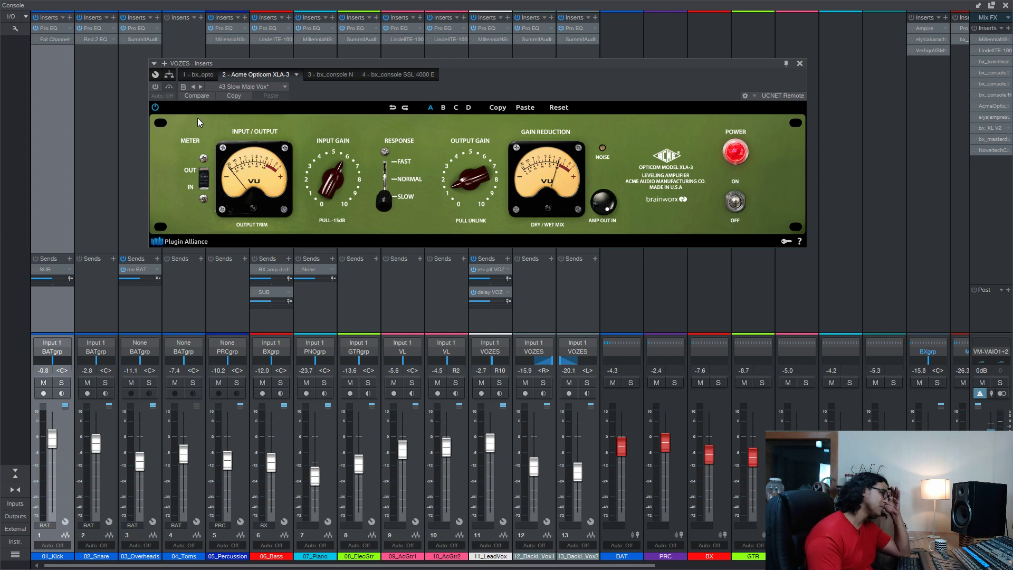
- Open the VOZES group's bx_console N and set its compressor release to AUTO
{"action": "left_click", "coordinate": [325, 75]}
{"action": "left_click_drag", "start_coordinate": [315, 65], "coordinate": [339, 51]}
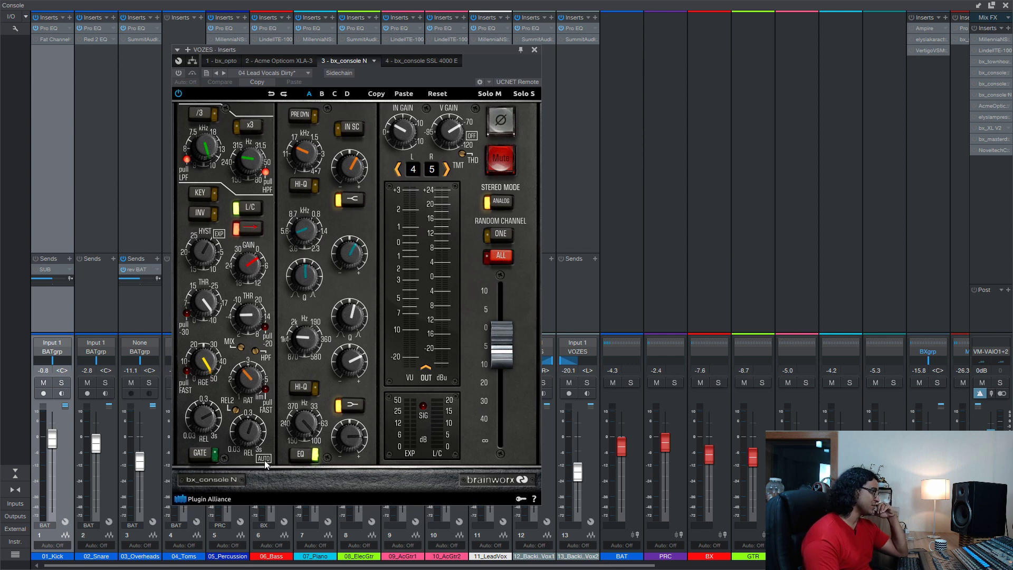
{"action": "left_click", "coordinate": [249, 432]}
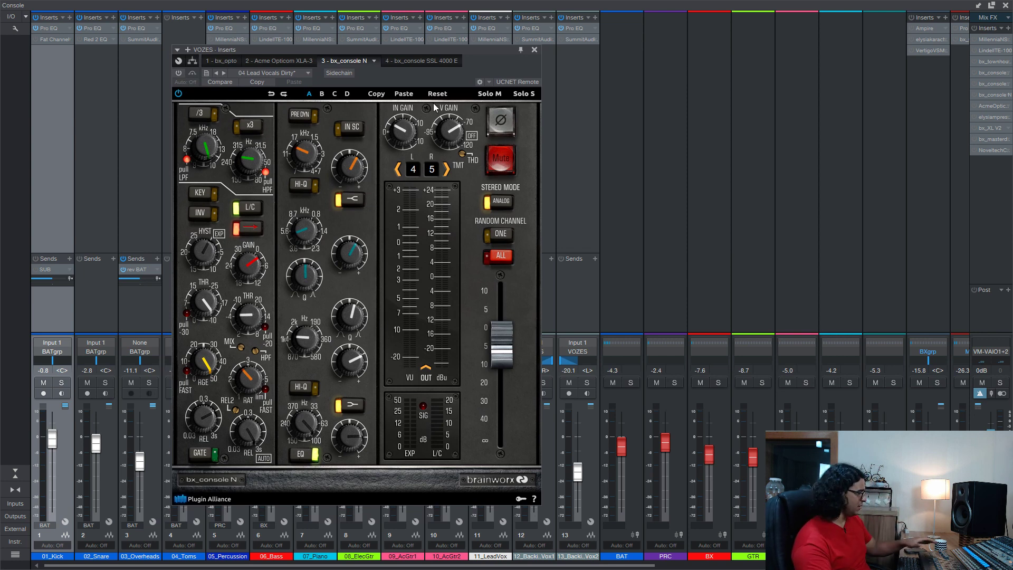
- Solo the vocals and compare the VOZES group's bx_console N on and off during playback
{"action": "key", "text": "s"}
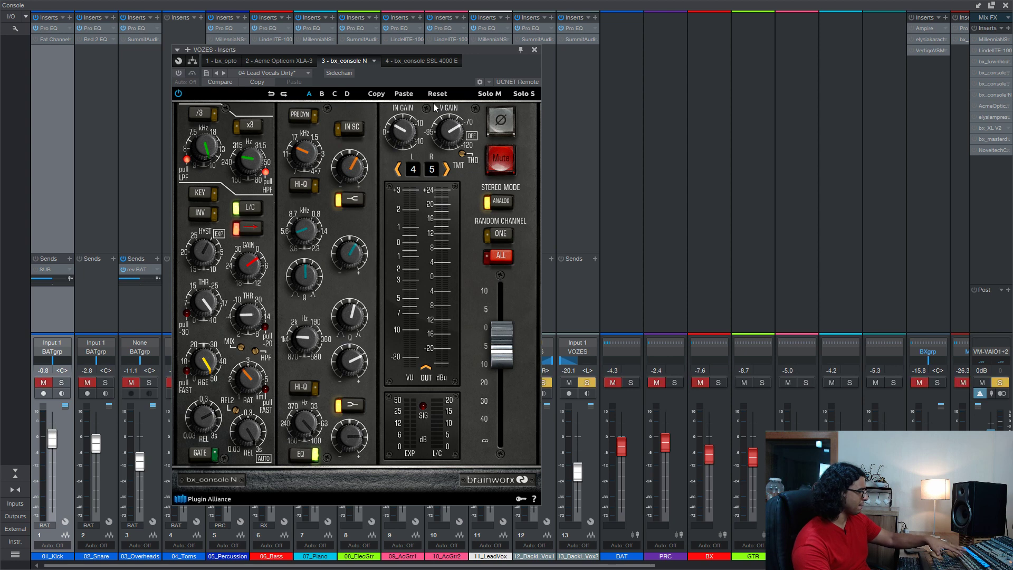
{"action": "left_click", "coordinate": [179, 74]}
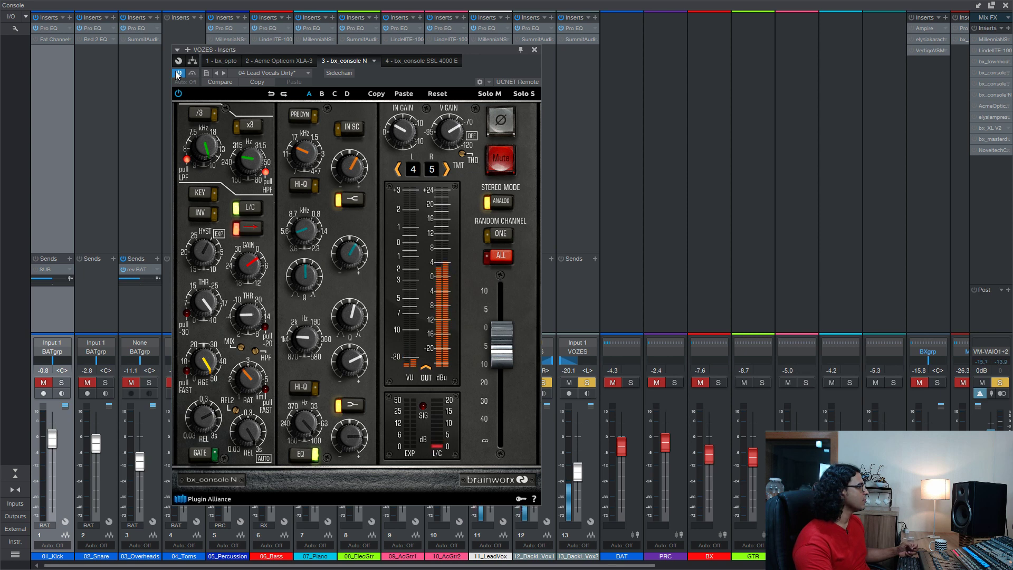
{"action": "left_click", "coordinate": [179, 73]}
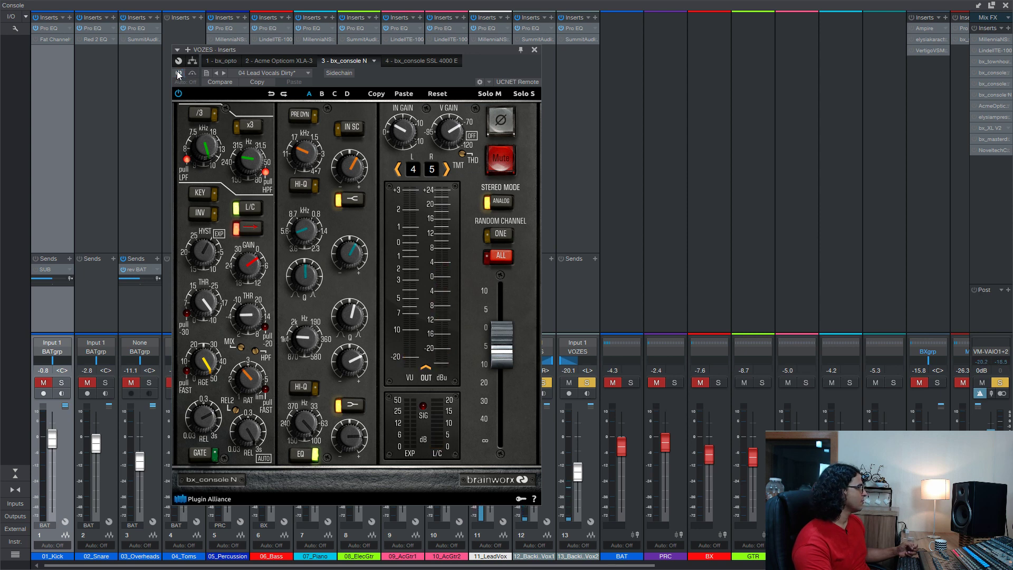
{"action": "left_click", "coordinate": [178, 73]}
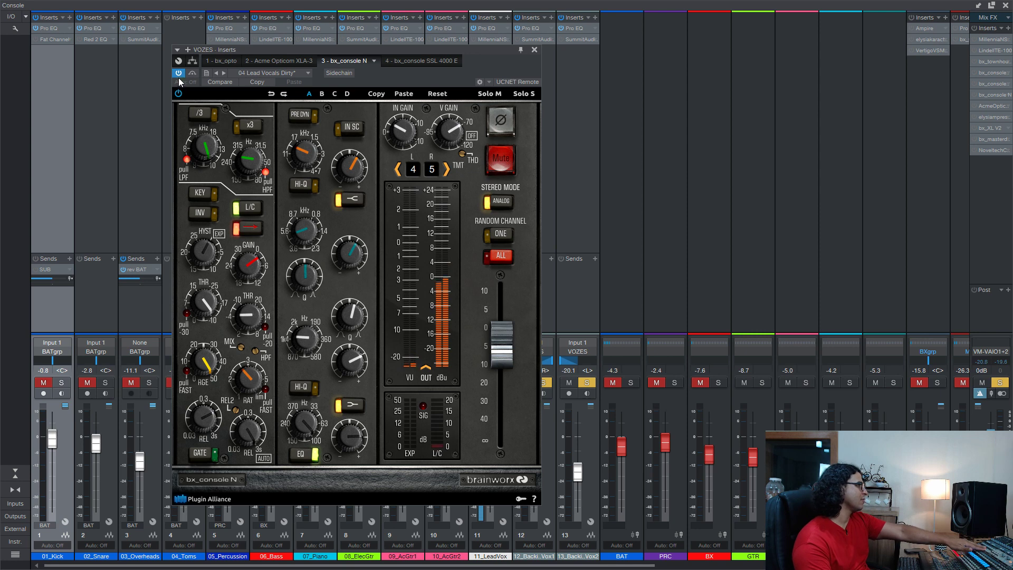
- Compare the VOZES group's bx_console N on and off within the full mix, with the vocal solos cleared
{"action": "left_click", "coordinate": [178, 75]}
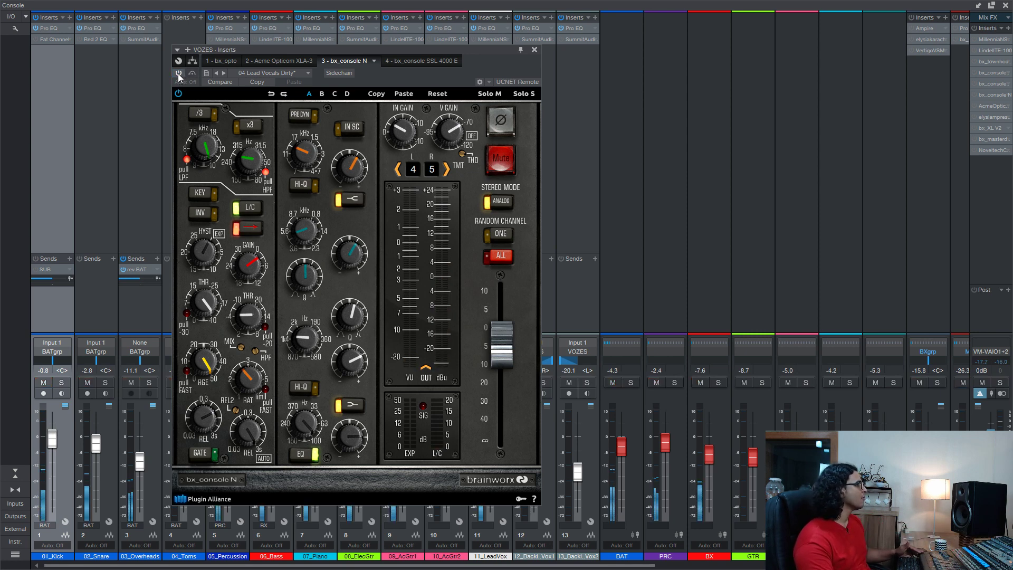
{"action": "left_click", "coordinate": [179, 74]}
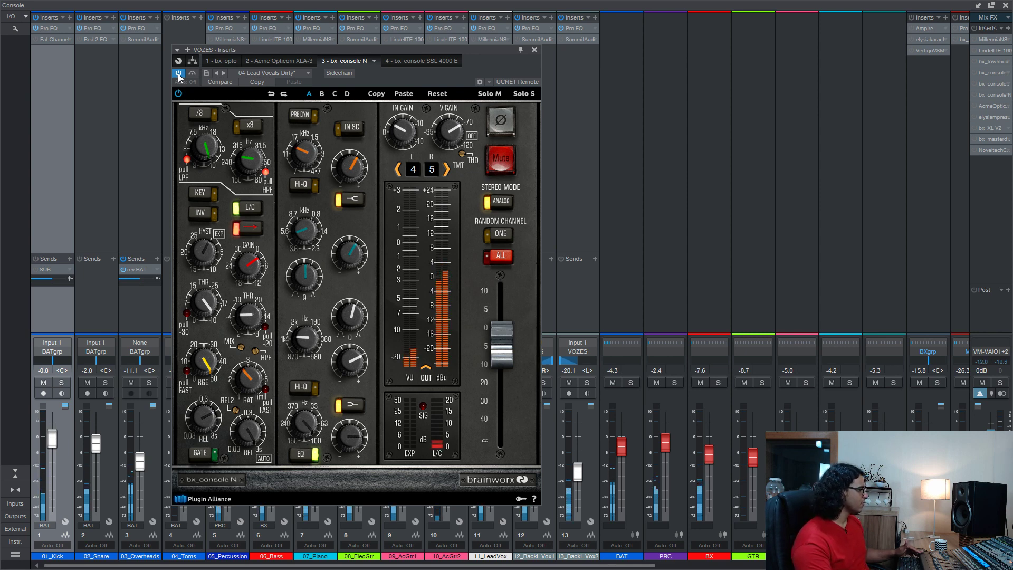
{"action": "left_click", "coordinate": [178, 74]}
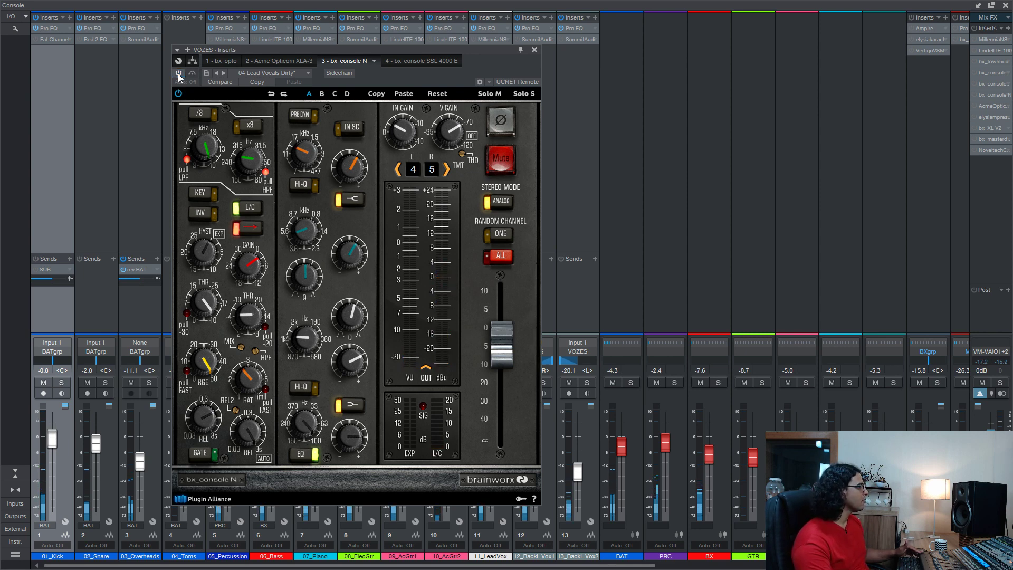
- Solo the vocals again for another on/off comparison of bx_console N, finishing with the solos cleared and the plug-in off
{"action": "left_click", "coordinate": [178, 75]}
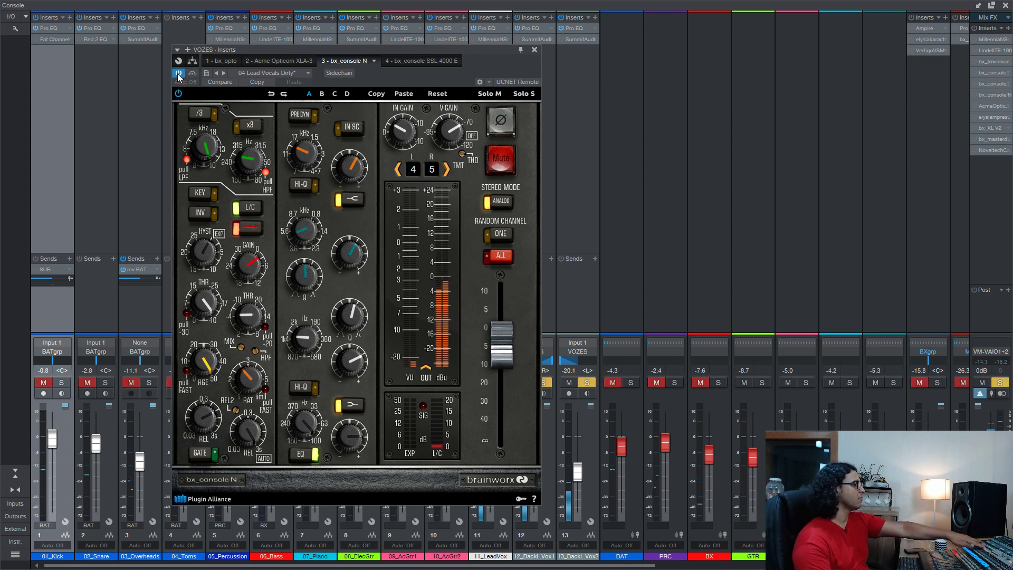
{"action": "left_click", "coordinate": [178, 75]}
{"action": "left_click", "coordinate": [178, 74]}
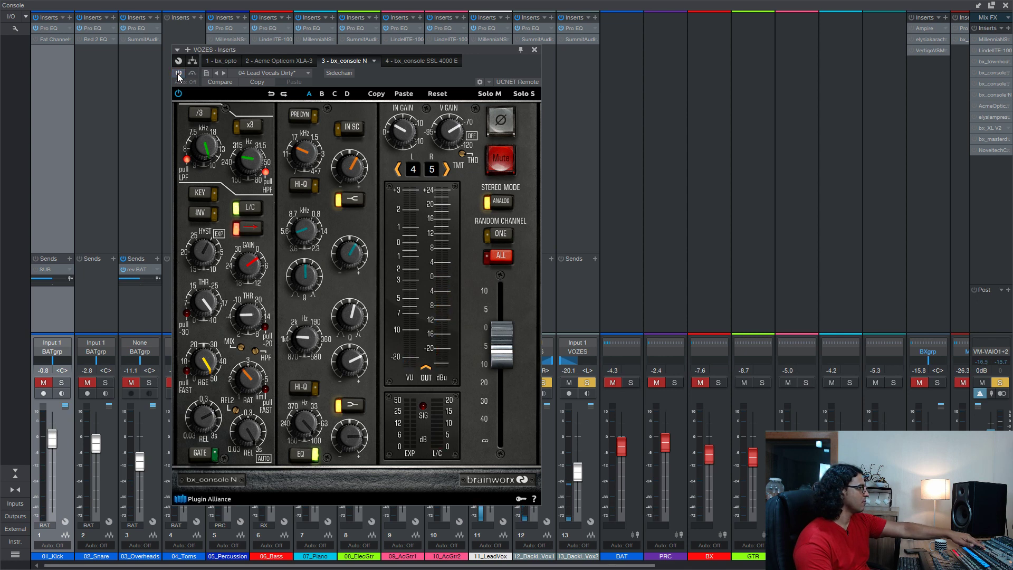
{"action": "left_click", "coordinate": [179, 74]}
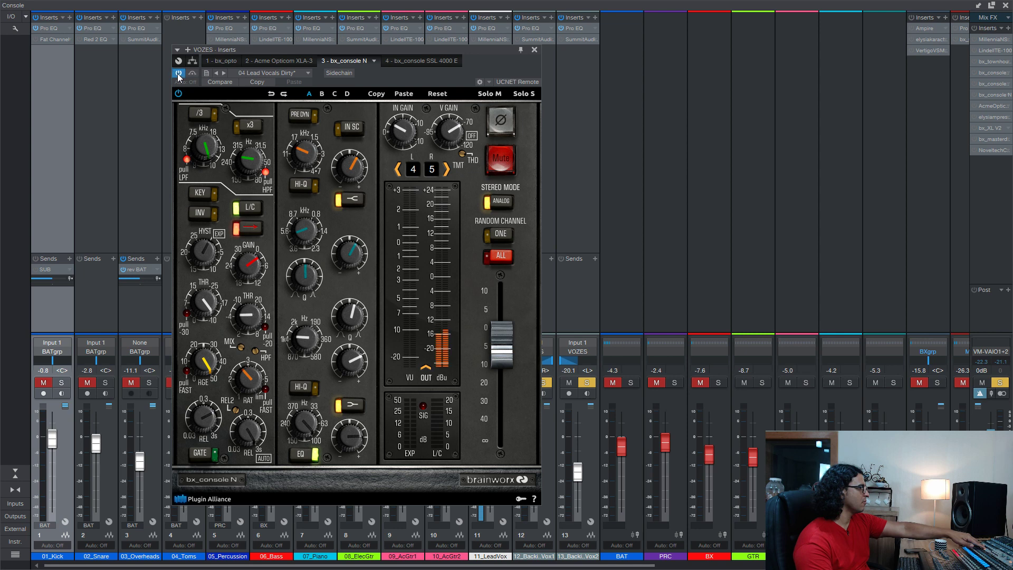
{"action": "key", "text": "shift+u"}
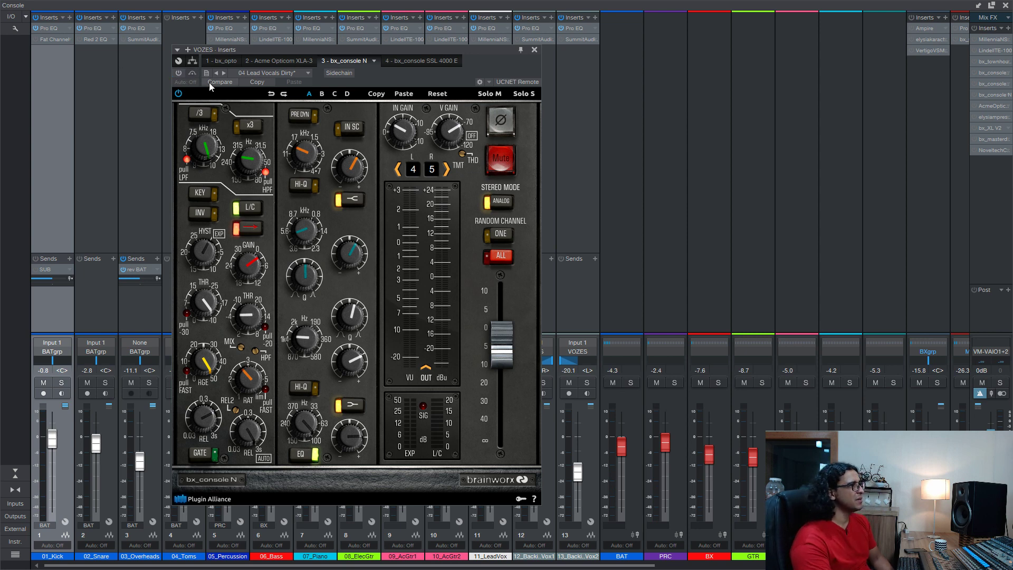
- Open the VOZES group's bx_console SSL 4000 E and switch off the -30 option of its expander threshold
{"action": "left_click", "coordinate": [408, 62]}
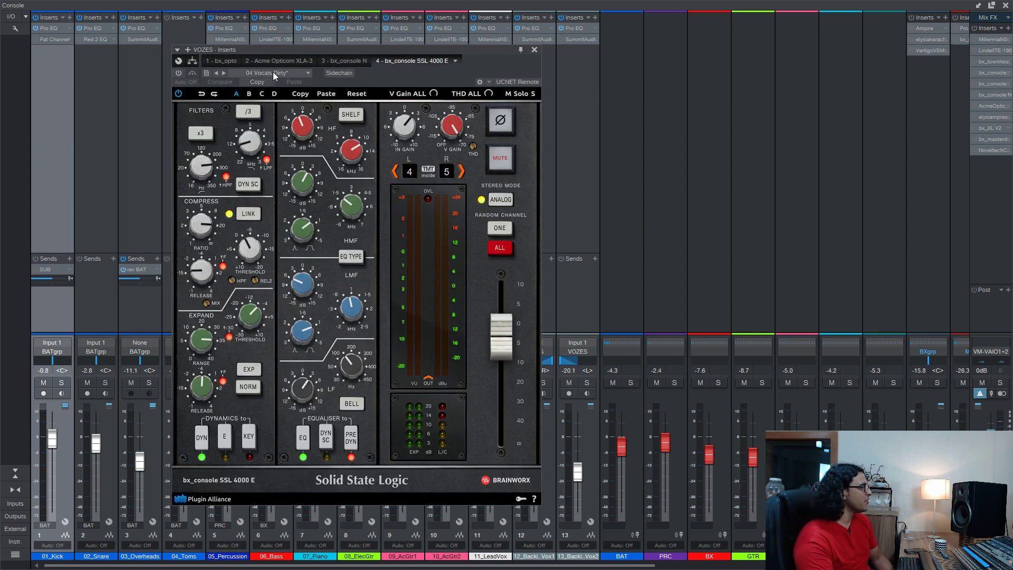
{"action": "left_click_drag", "start_coordinate": [243, 51], "coordinate": [271, 51]}
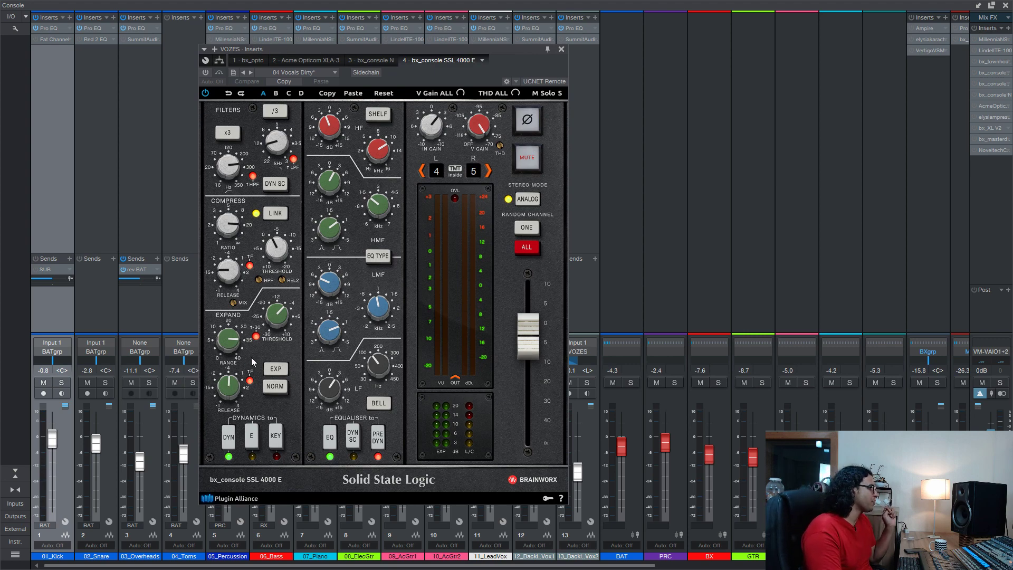
{"action": "left_click", "coordinate": [257, 337]}
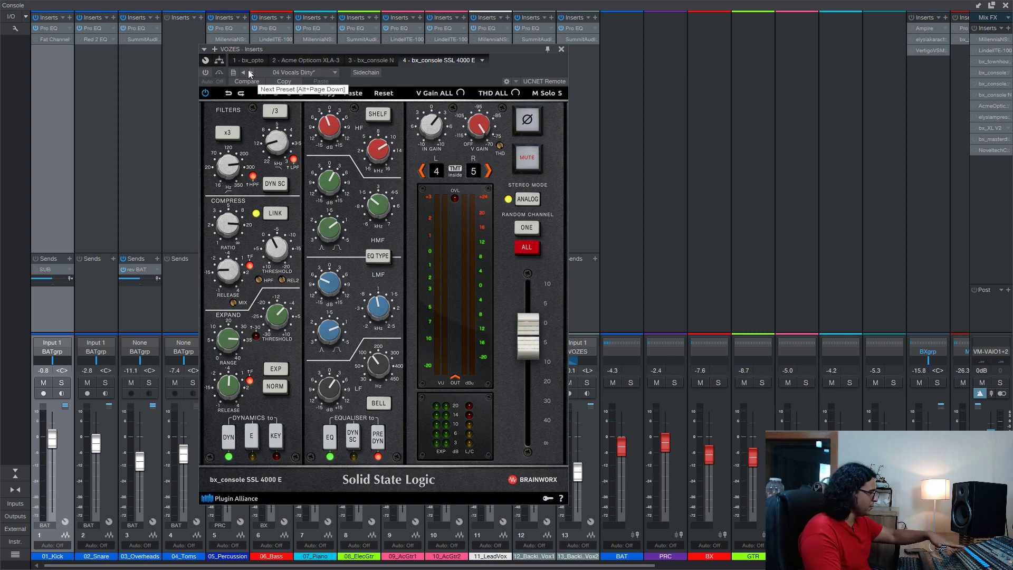
- Solo the vocals and compare the VOZES group's bx_console SSL 4000 E on and off during playback
{"action": "key", "text": "s"}
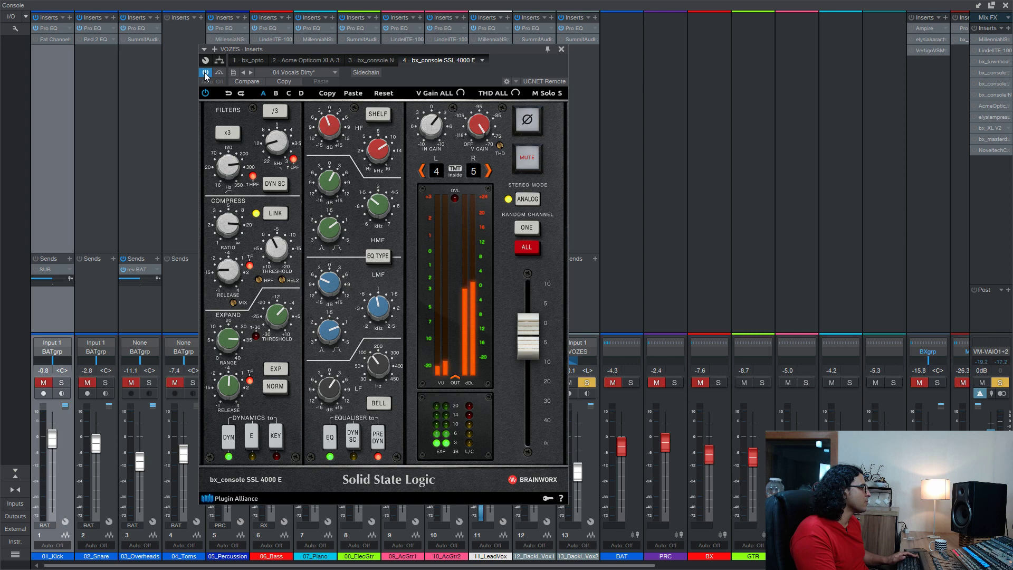
{"action": "left_click", "coordinate": [204, 72]}
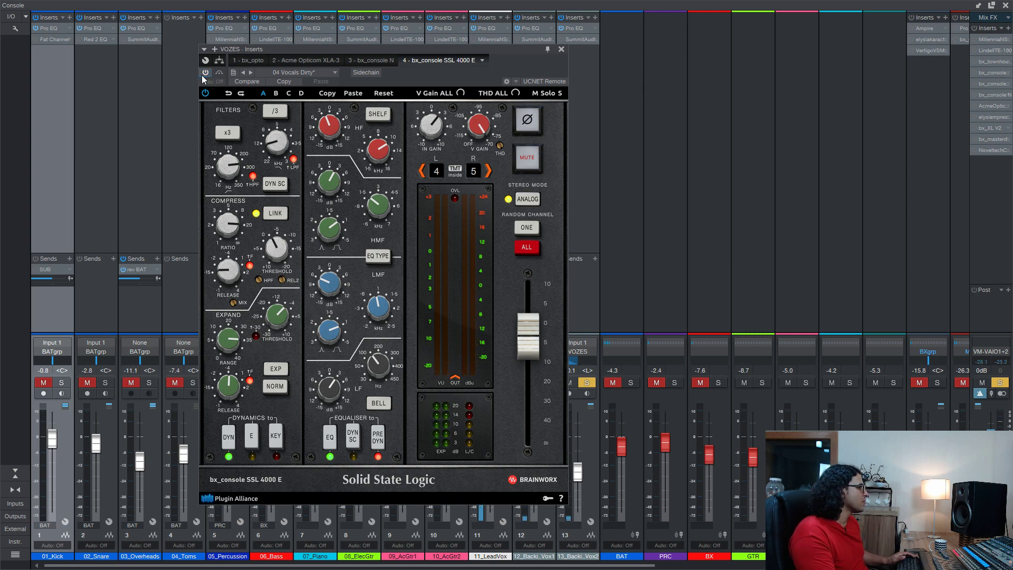
{"action": "left_click", "coordinate": [202, 74]}
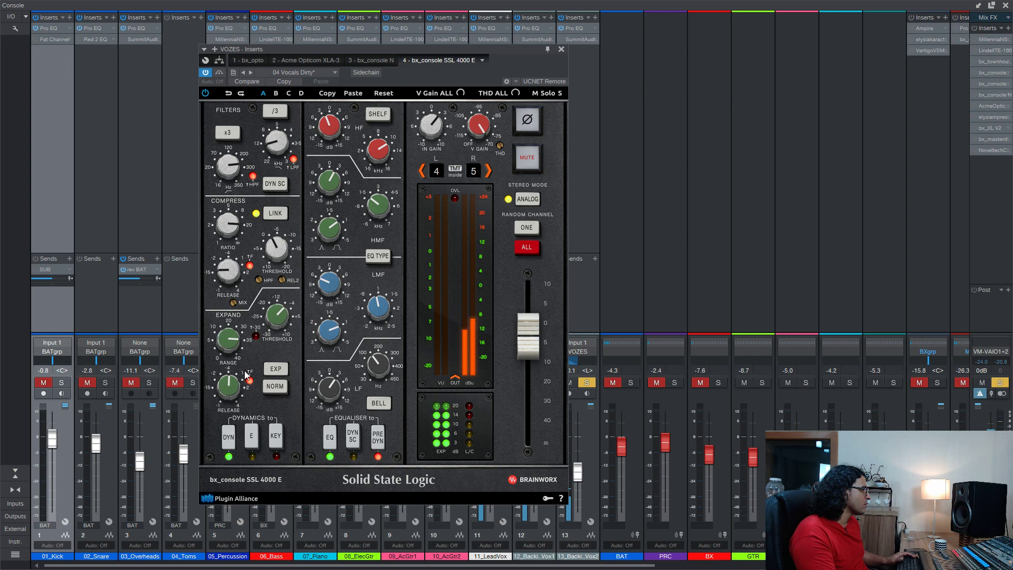
- Switch the SSL 4000 E's expander to gate mode with its range turned down, comparing the plug-in on and off with the vocals soloed
{"action": "left_click", "coordinate": [265, 369]}
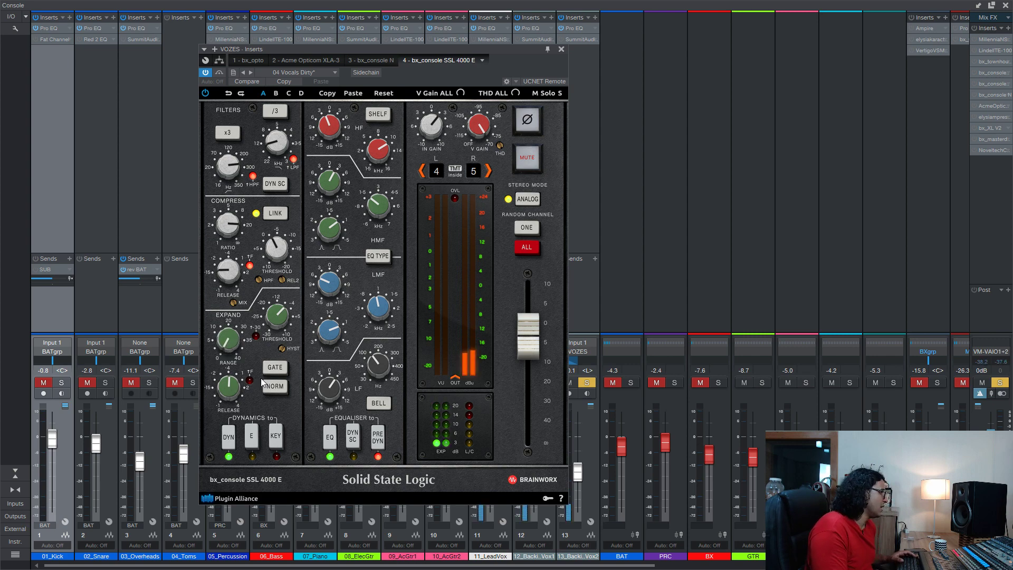
{"action": "left_click", "coordinate": [205, 72]}
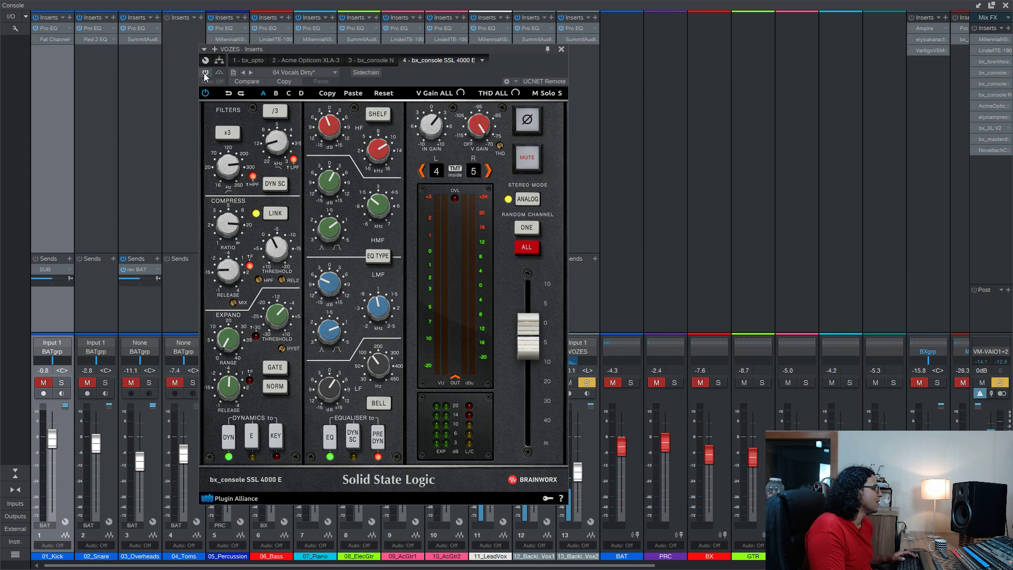
{"action": "left_click", "coordinate": [205, 73]}
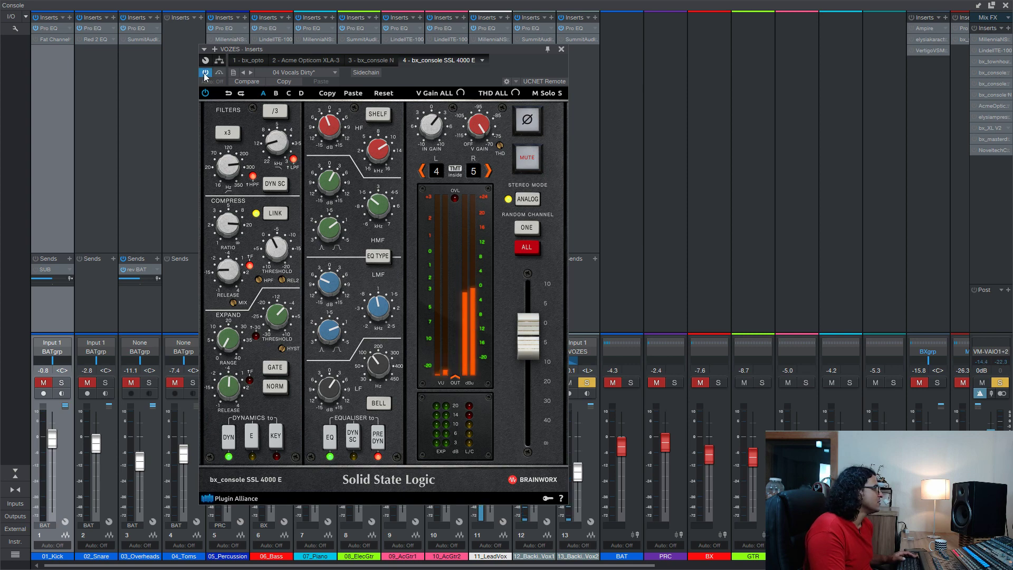
{"action": "left_click", "coordinate": [204, 73]}
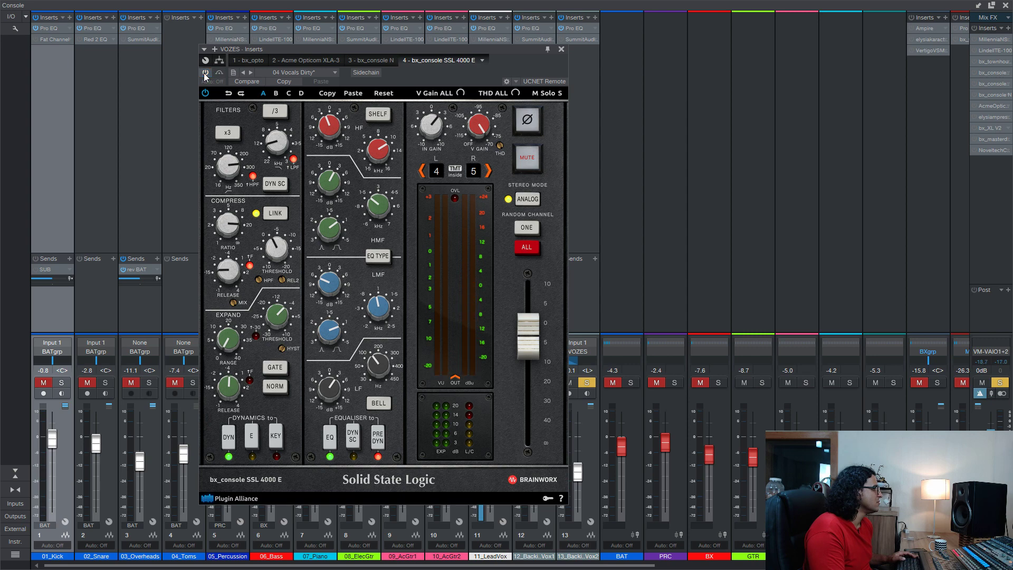
{"action": "left_click", "coordinate": [204, 73]}
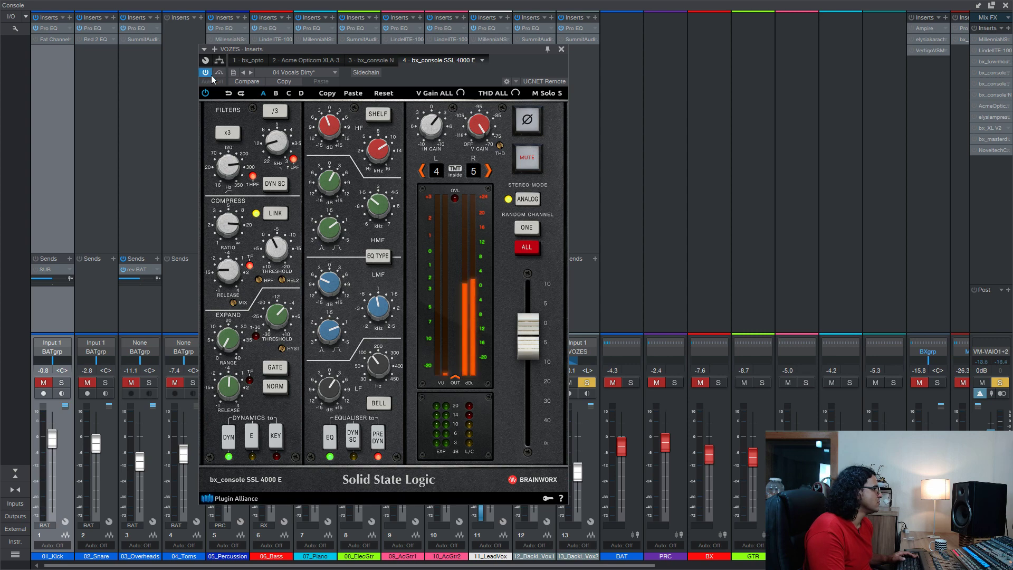
- Lower the SSL 4000 E's output fader slightly and compare the plug-in on and off within the full mix
{"action": "left_click_drag", "start_coordinate": [539, 339], "coordinate": [539, 347]}
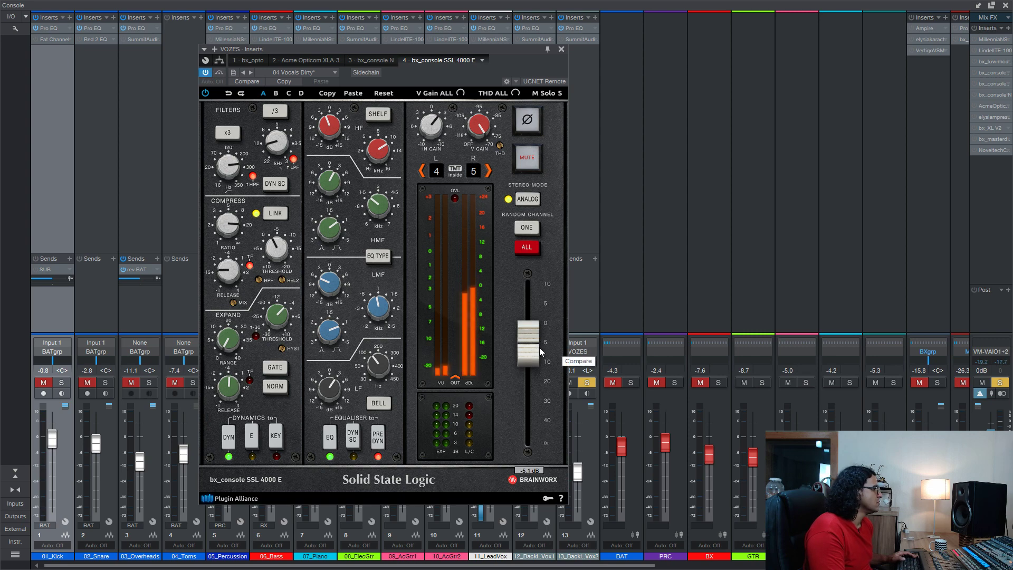
{"action": "left_click", "coordinate": [202, 74]}
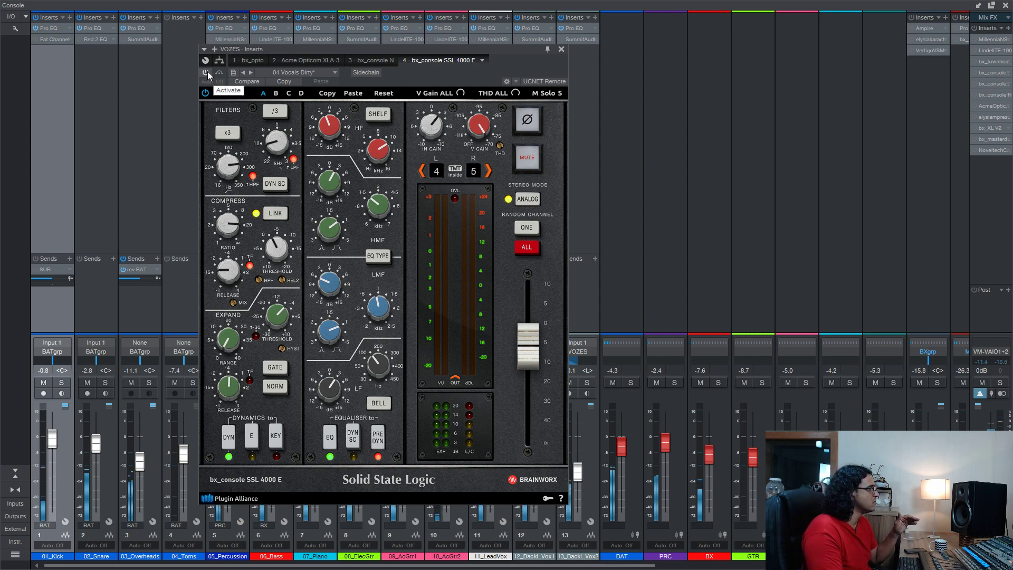
{"action": "left_click", "coordinate": [207, 74]}
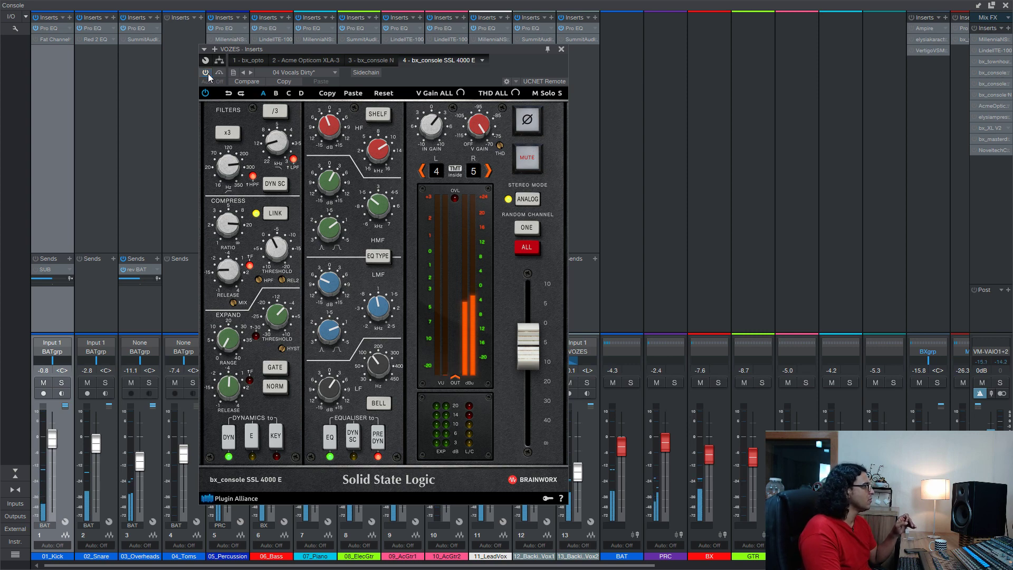
{"action": "left_click", "coordinate": [207, 73]}
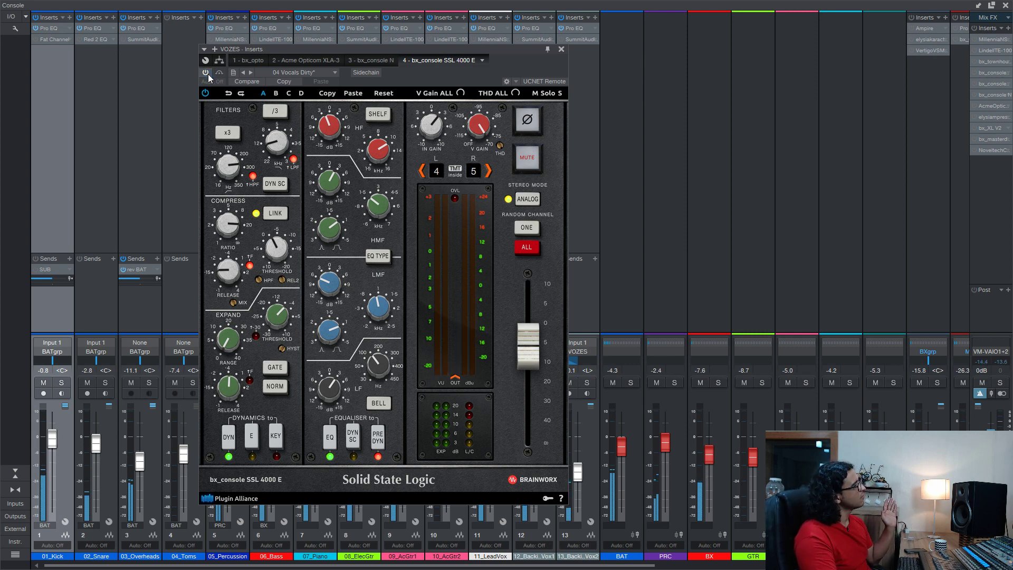
{"action": "left_click", "coordinate": [208, 74]}
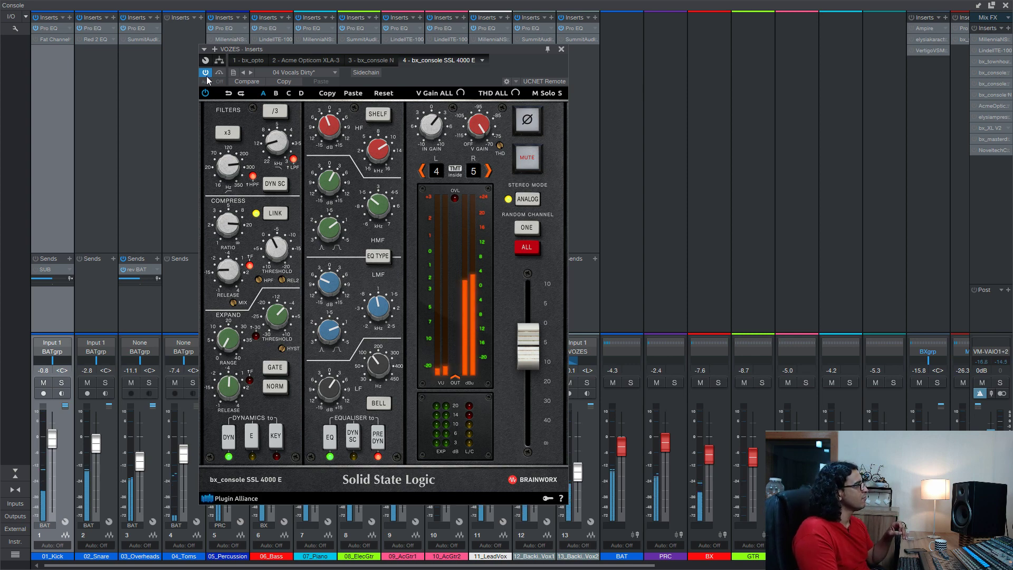
{"action": "left_click", "coordinate": [206, 74]}
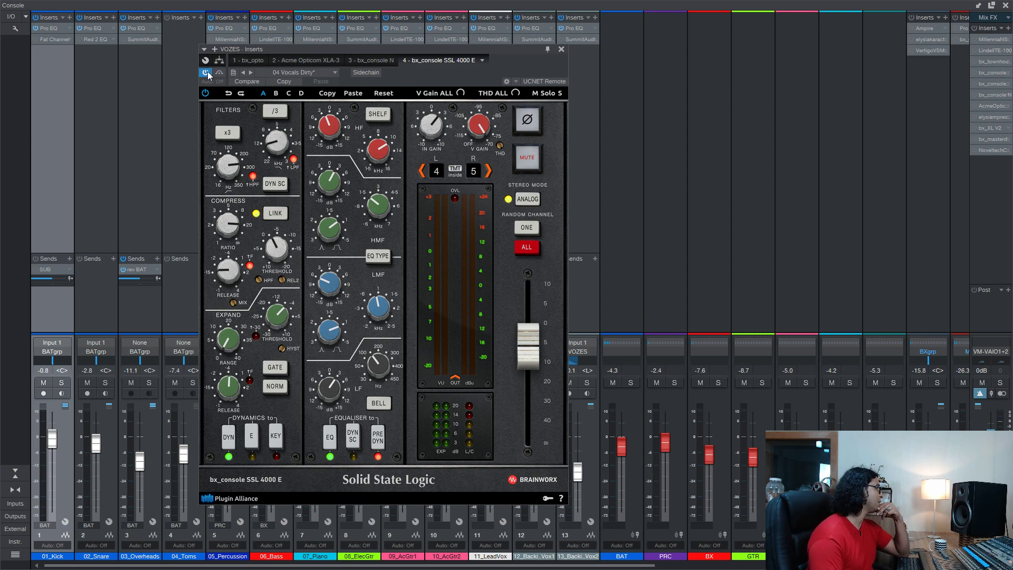
- Activate SSL 4000 G on BATgrp, Vertigo VSC-2 on PRCgrp, bx_console N on BXgrp and VL, Noveltech Character on guitars, and bx_opto on VOZES
{"action": "left_click", "coordinate": [562, 49]}
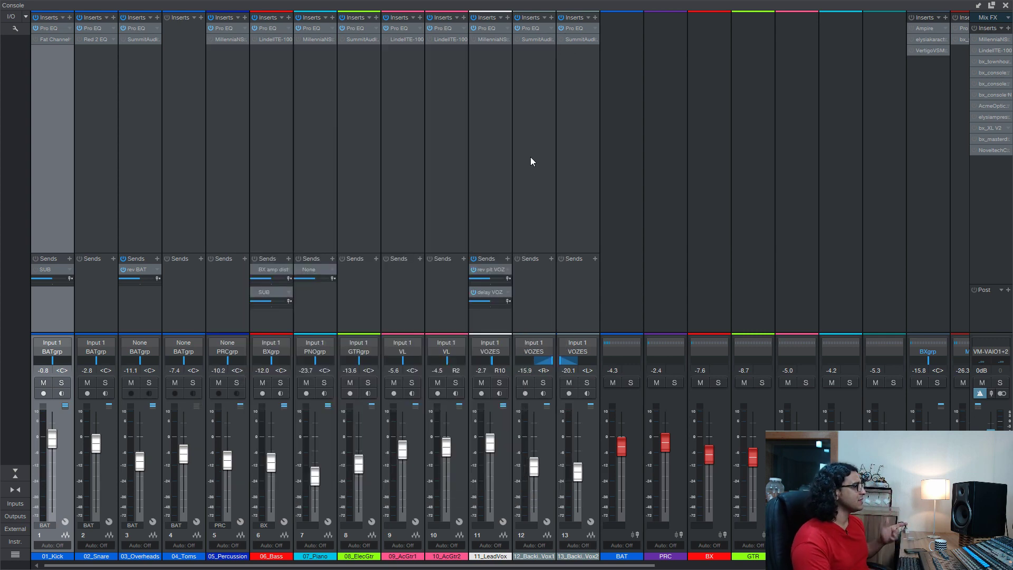
{"action": "left_click_drag", "start_coordinate": [566, 564], "coordinate": [880, 565]}
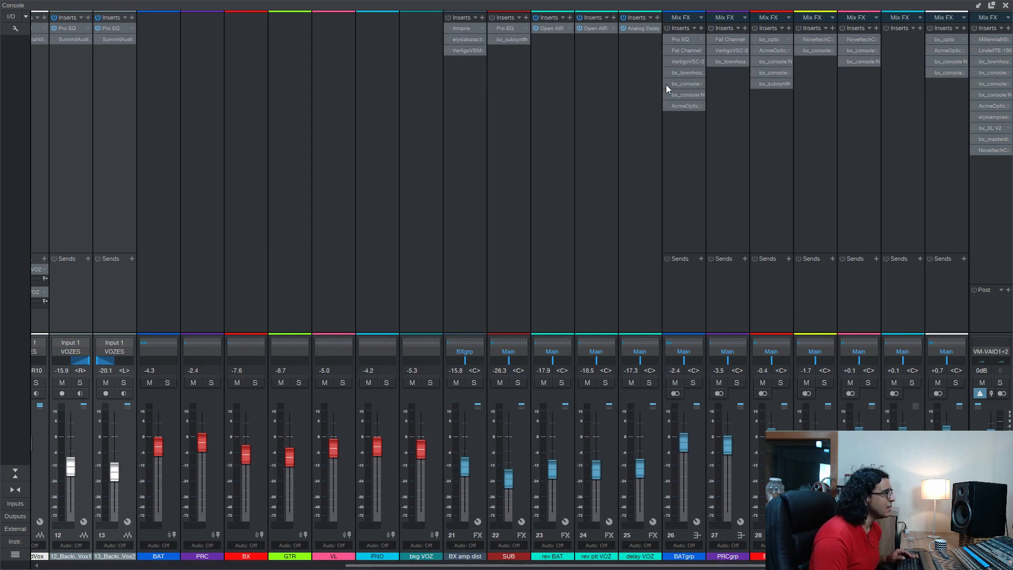
{"action": "left_click", "coordinate": [712, 50]}
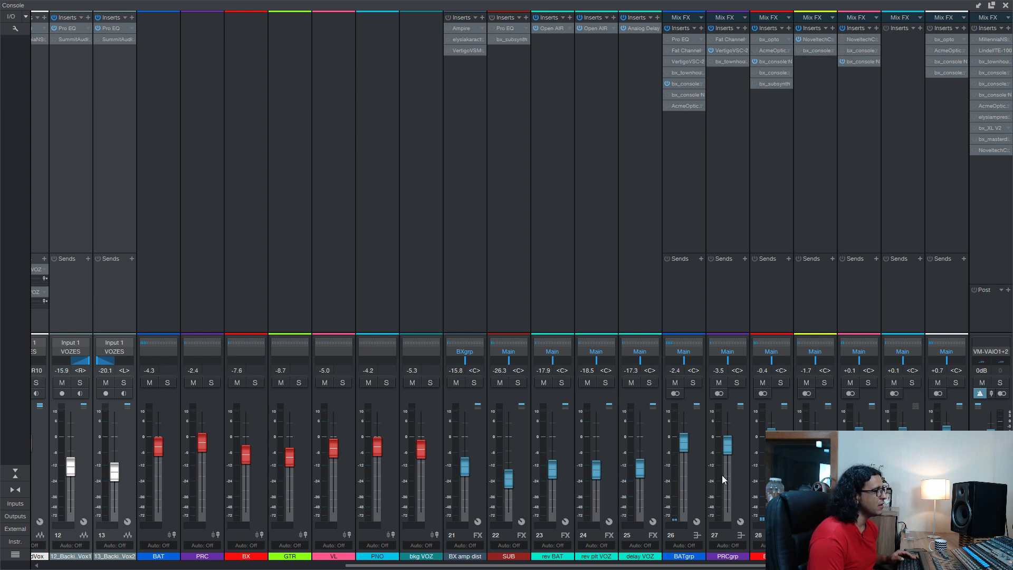
{"action": "left_click", "coordinate": [929, 39]}
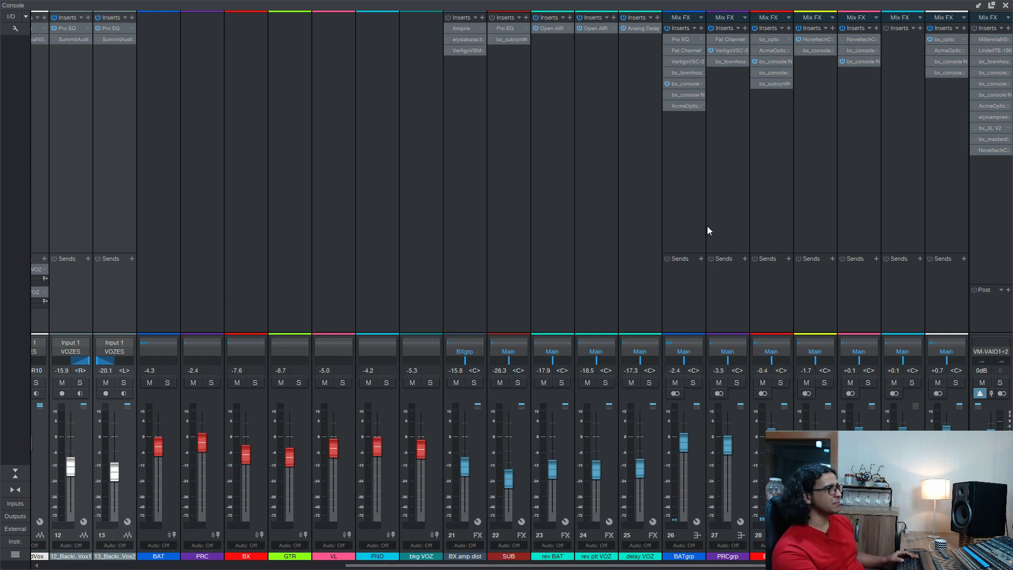
- Start playback, select every group channel from BATgrp to VOZES and compare their inserts off and on together
{"action": "key", "text": "space"}
{"action": "left_click", "coordinate": [690, 203]}
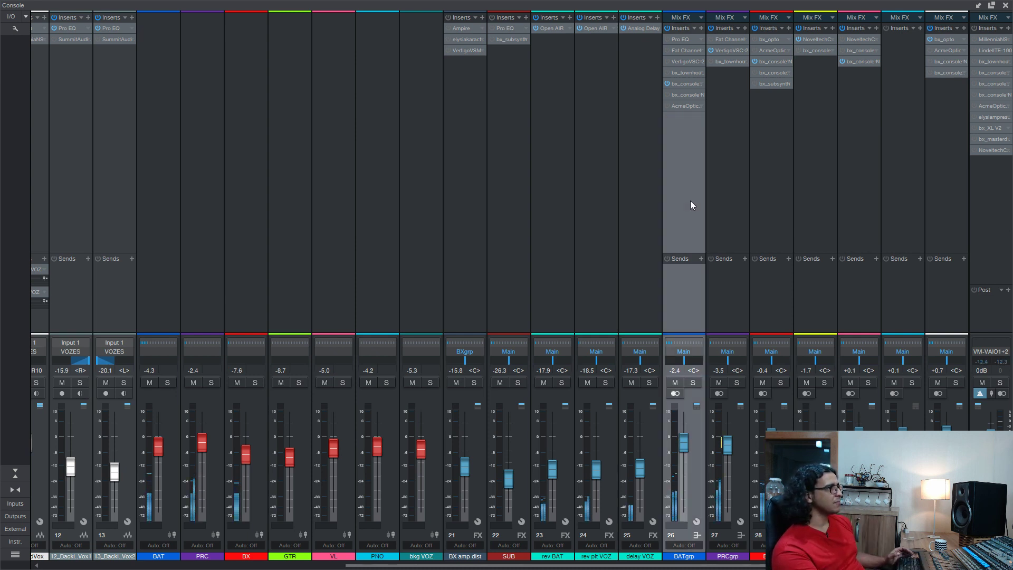
{"action": "left_click", "coordinate": [944, 163], "text": "shift"}
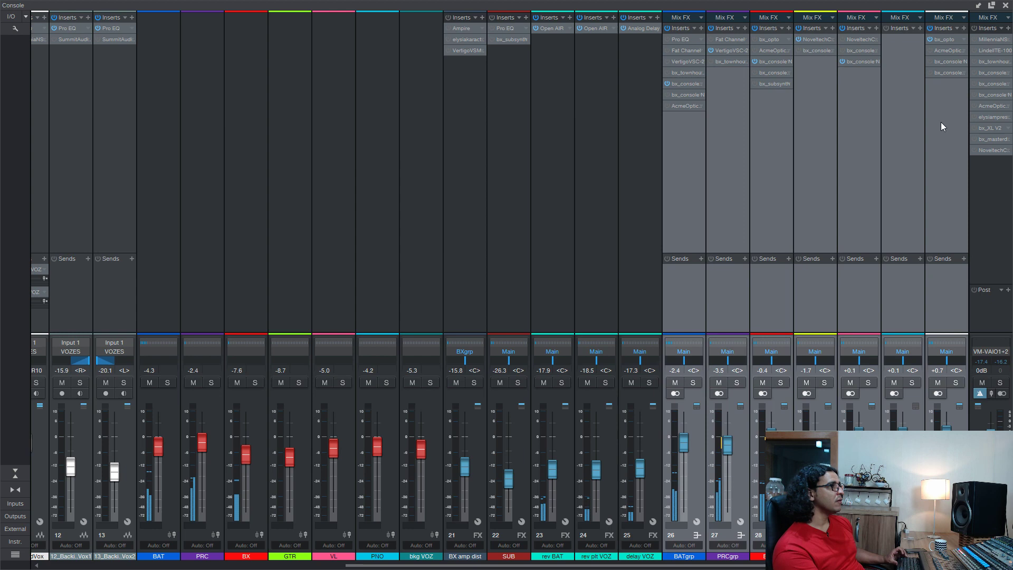
{"action": "left_click", "coordinate": [931, 27]}
{"action": "left_click", "coordinate": [931, 27]}
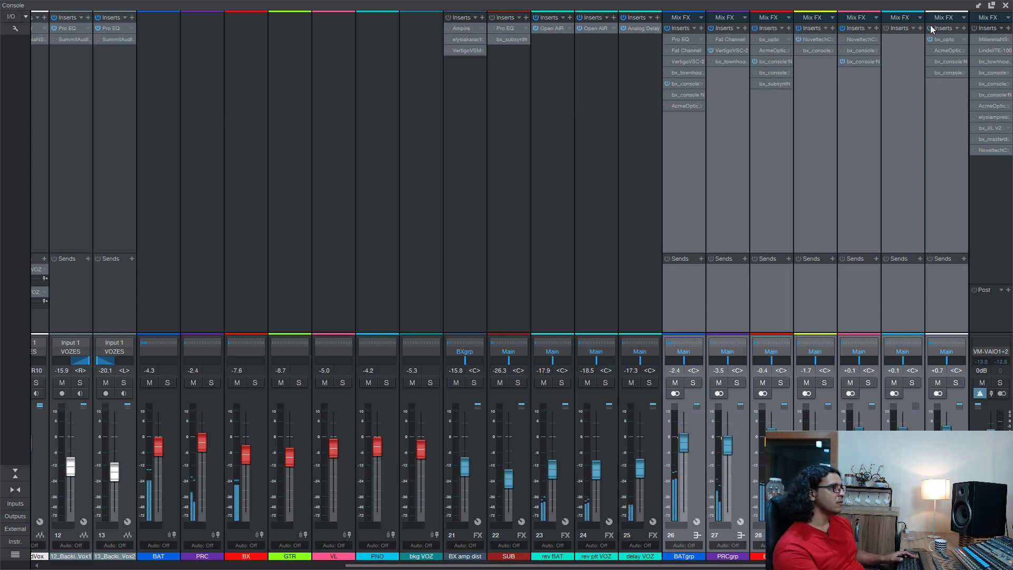
- Turn the level down slightly in BATgrp's bx_console SSL 4000 G and BXgrp's bx_console N
{"action": "double_click", "coordinate": [688, 84]}
{"action": "scroll", "coordinate": [514, 331], "scroll_direction": "down", "scroll_amount": 1}
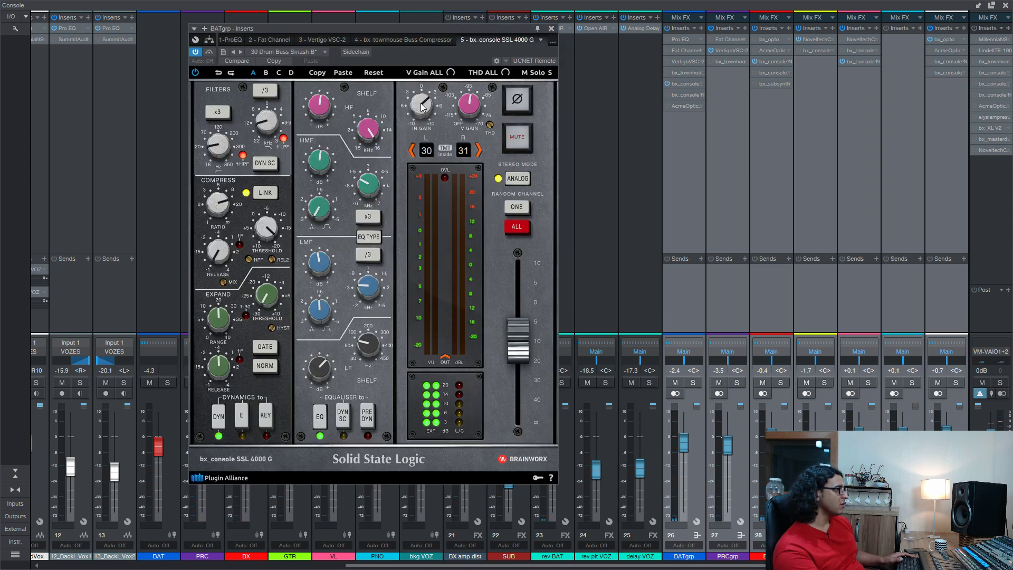
{"action": "left_click", "coordinate": [551, 28]}
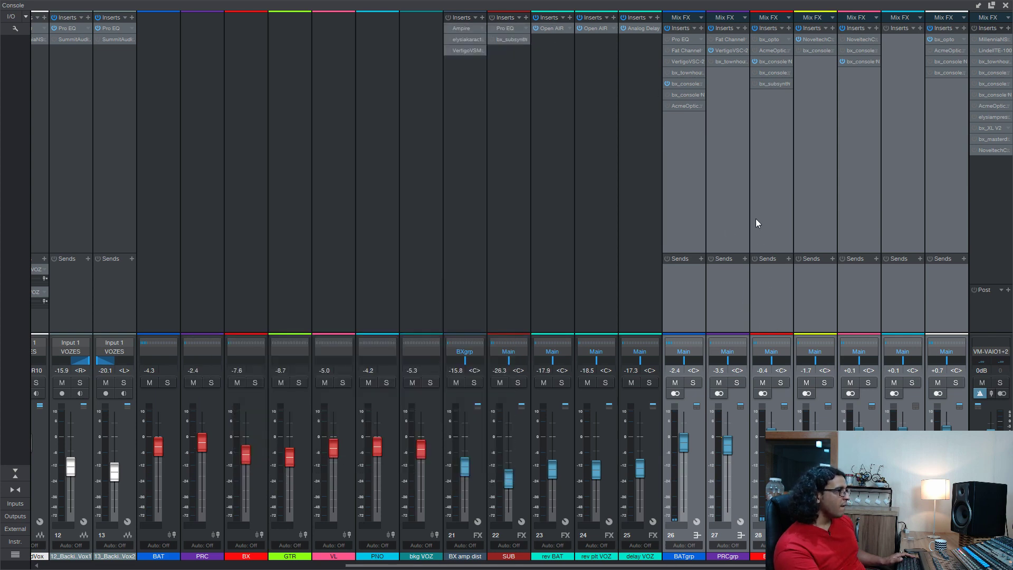
{"action": "double_click", "coordinate": [770, 61]}
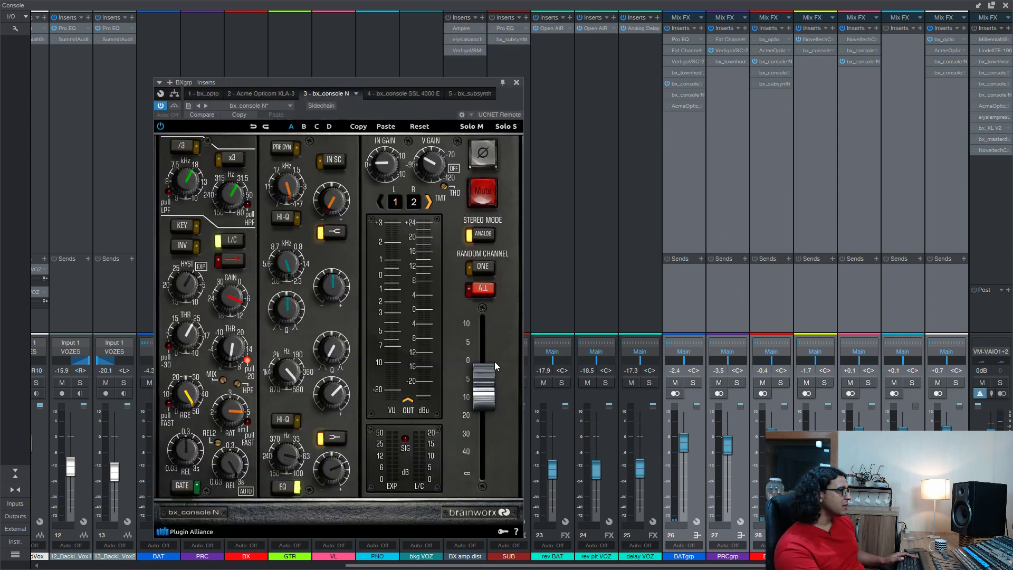
{"action": "scroll", "coordinate": [490, 388], "scroll_direction": "down", "scroll_amount": 3}
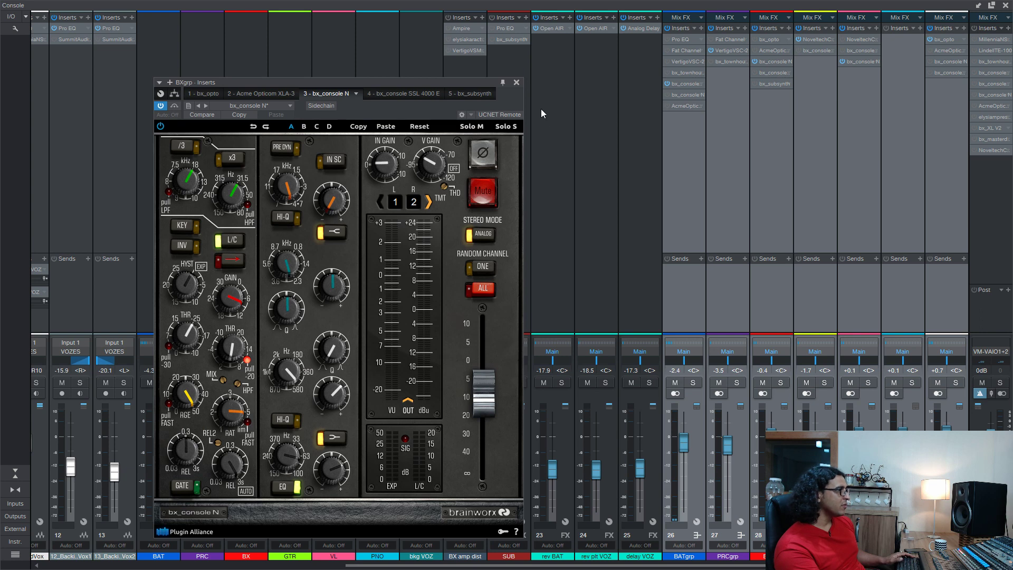
{"action": "left_click", "coordinate": [516, 83]}
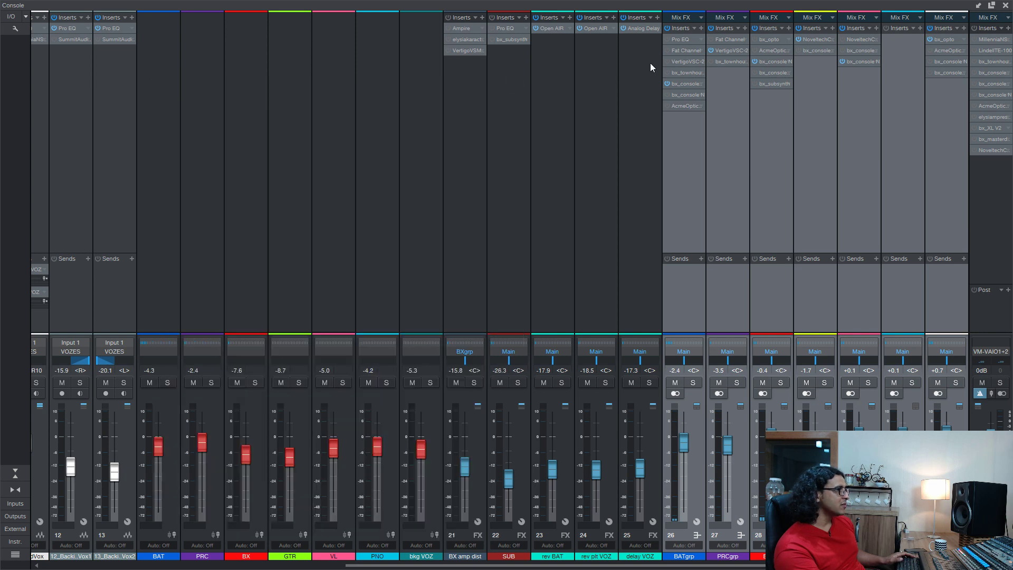
- Set the make-up gain of PRCgrp's Vertigo VSC-2 to +3.5 dB and compare all group inserts off and on
{"action": "double_click", "coordinate": [728, 50]}
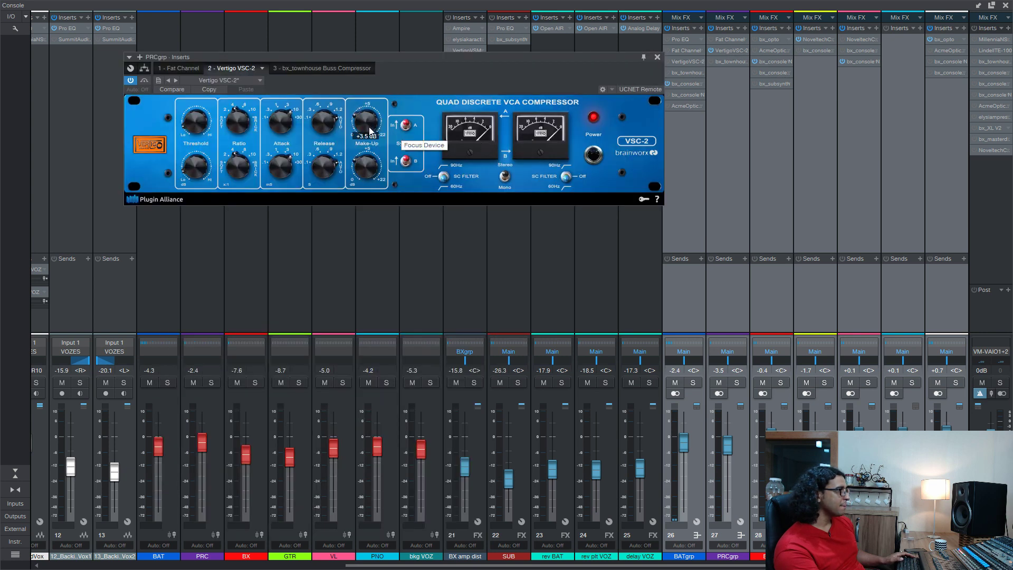
{"action": "left_click", "coordinate": [658, 57]}
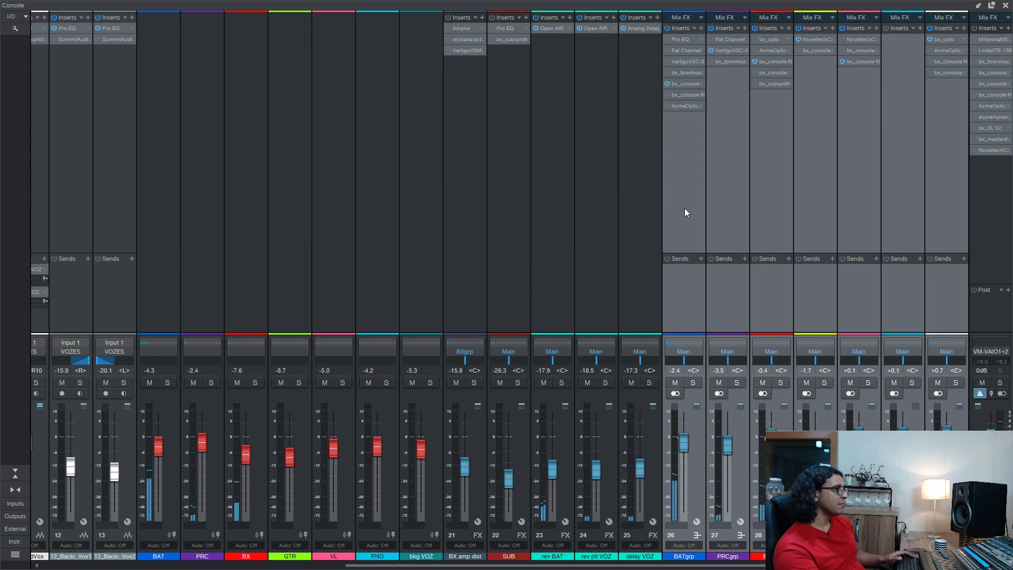
{"action": "left_click", "coordinate": [667, 28]}
{"action": "left_click", "coordinate": [668, 27]}
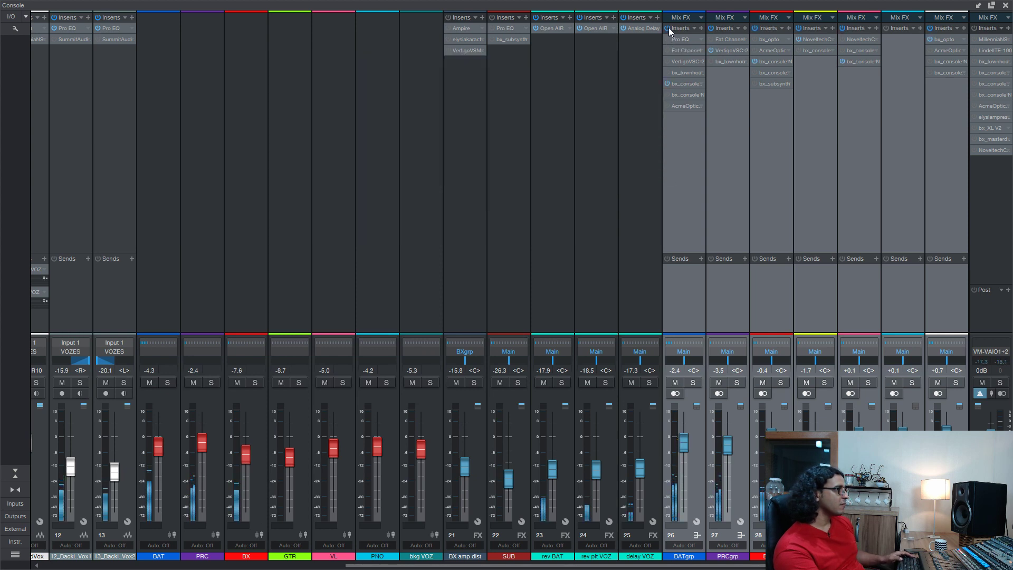
- Check the guitar group's Noveltech Character, and lower the VL group's bx_console N output fader slightly while comparing it on and off
{"action": "left_click", "coordinate": [806, 71]}
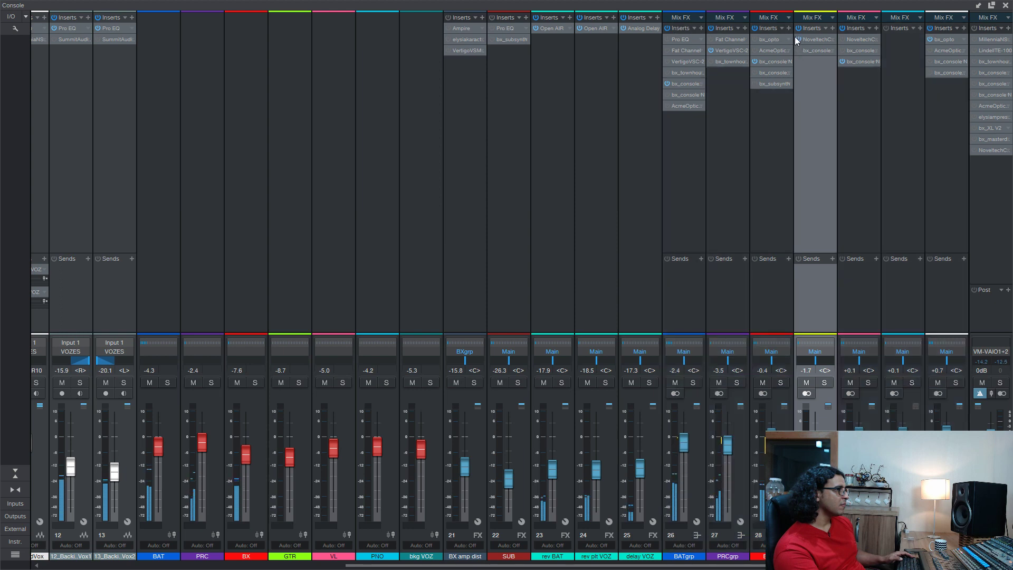
{"action": "left_click", "coordinate": [800, 38]}
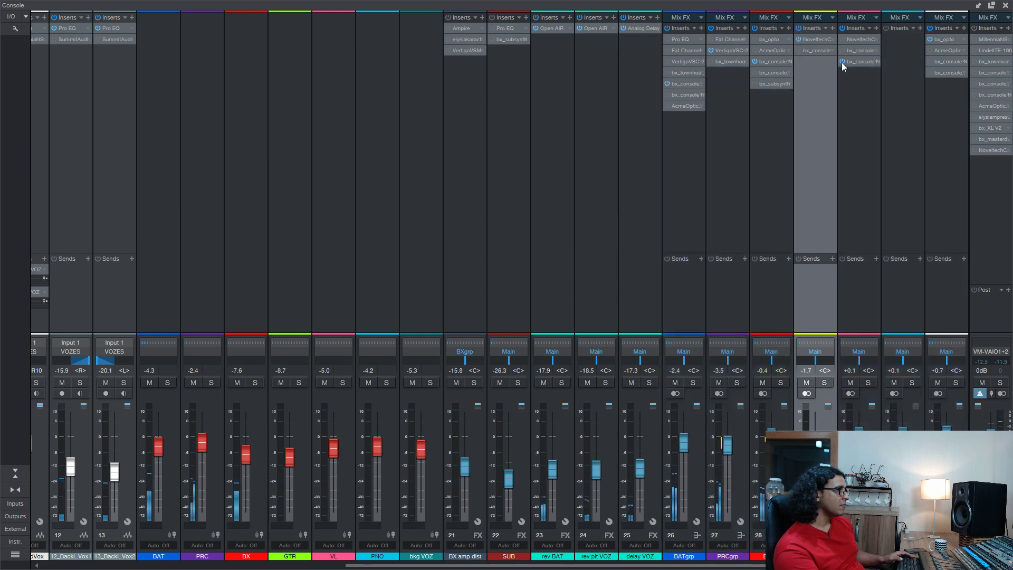
{"action": "double_click", "coordinate": [856, 62]}
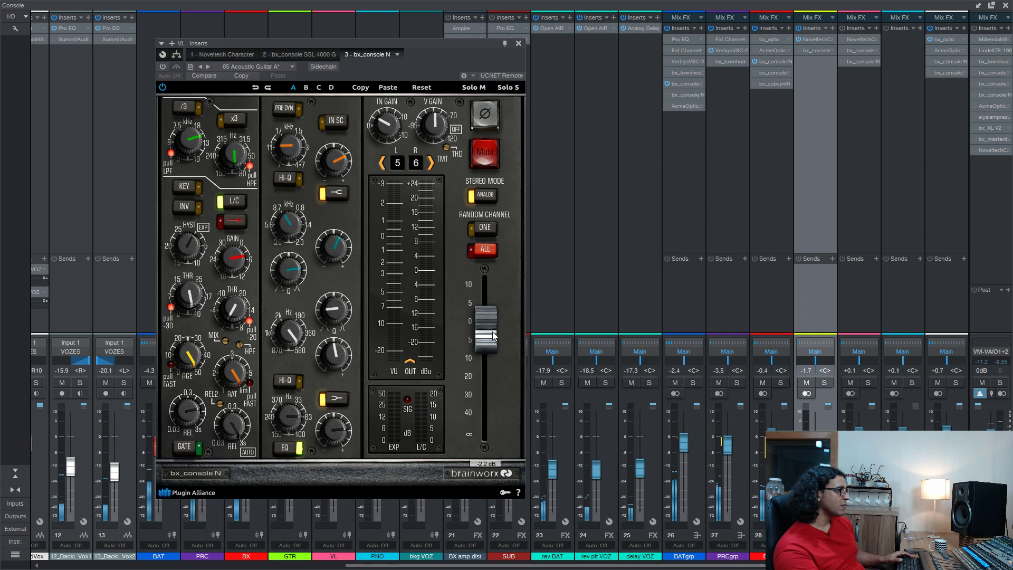
{"action": "left_click_drag", "start_coordinate": [493, 336], "coordinate": [494, 342]}
{"action": "left_click", "coordinate": [163, 67]}
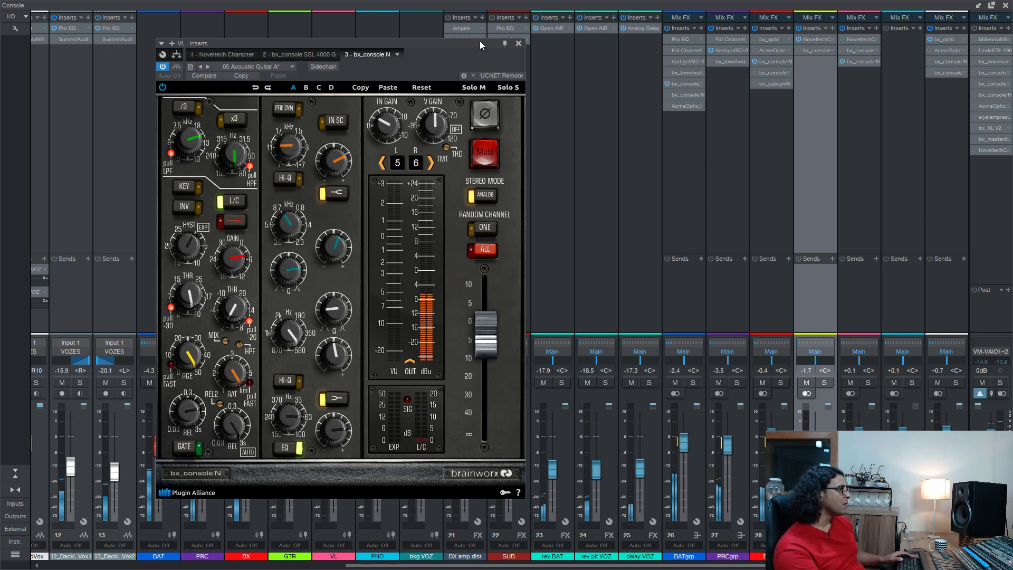
{"action": "left_click", "coordinate": [524, 42]}
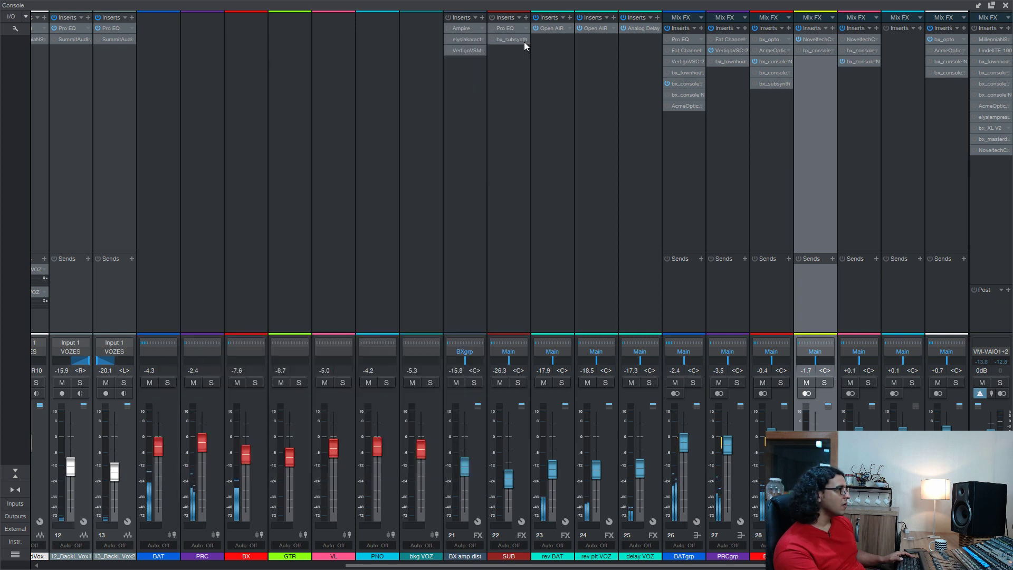
{"action": "left_click", "coordinate": [844, 61]}
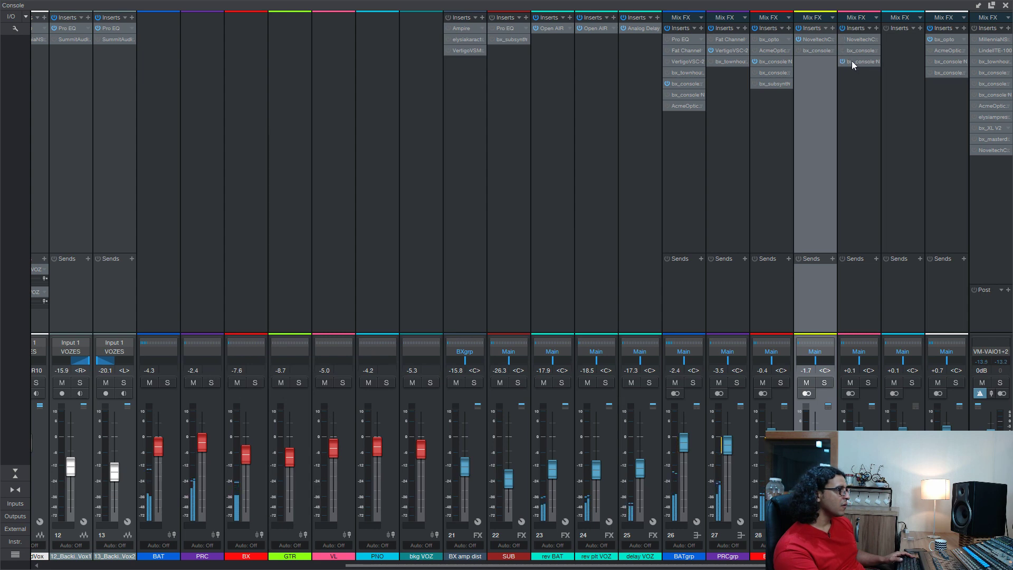
{"action": "left_click", "coordinate": [843, 61]}
- Adjust the high-frequency EQ gain and compressor ratio of the VL group's bx_console N and lower its output fader slightly
{"action": "double_click", "coordinate": [850, 62]}
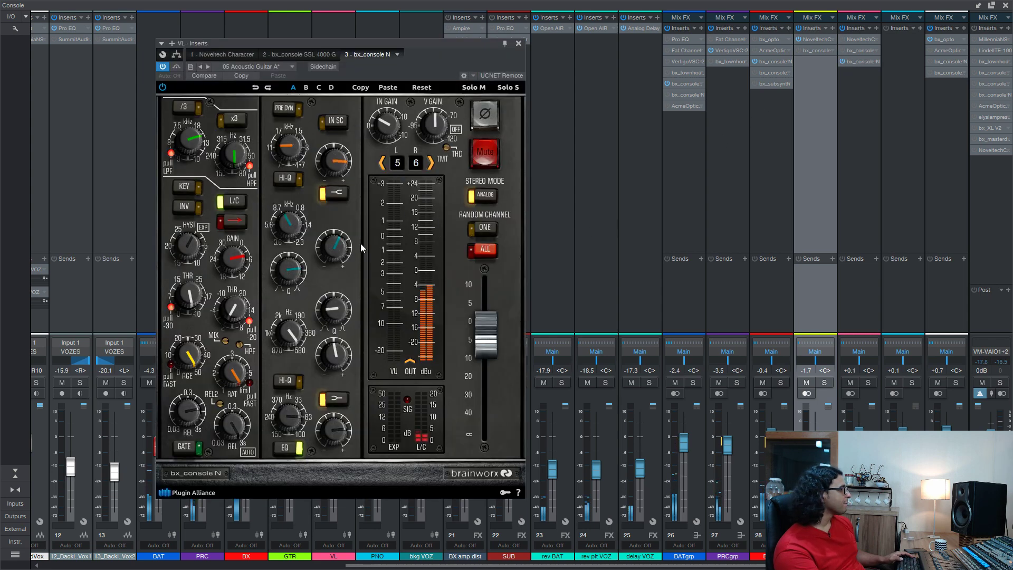
{"action": "mouse_move", "coordinate": [347, 170]}
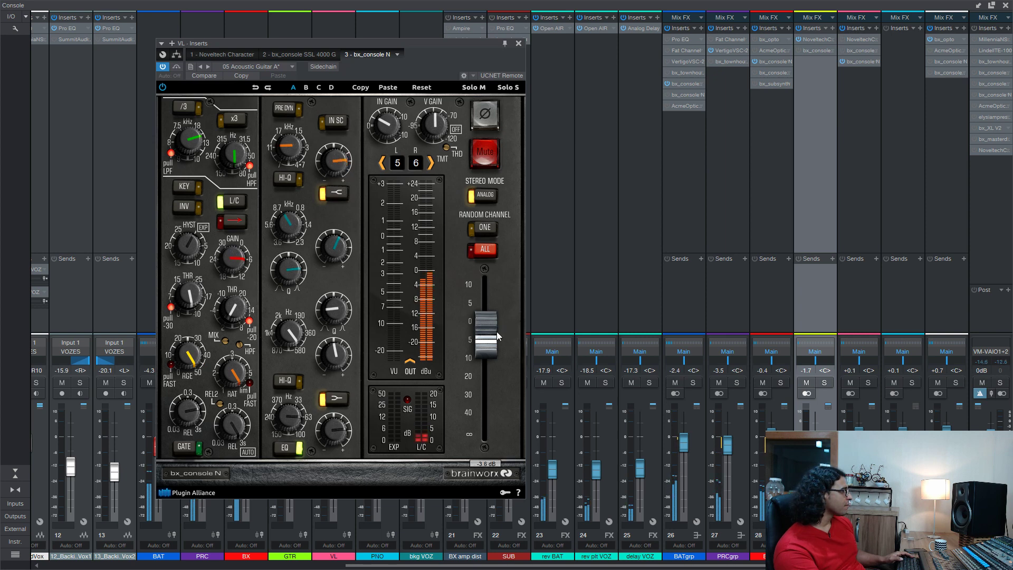
{"action": "left_click_drag", "start_coordinate": [496, 331], "coordinate": [496, 335]}
{"action": "mouse_move", "coordinate": [241, 396]}
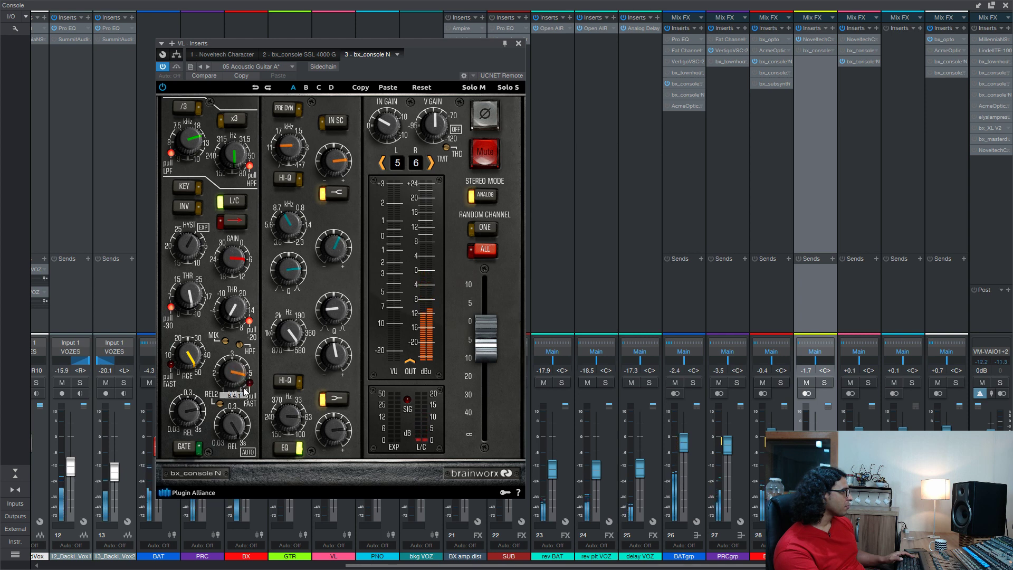
{"action": "left_click", "coordinate": [519, 44]}
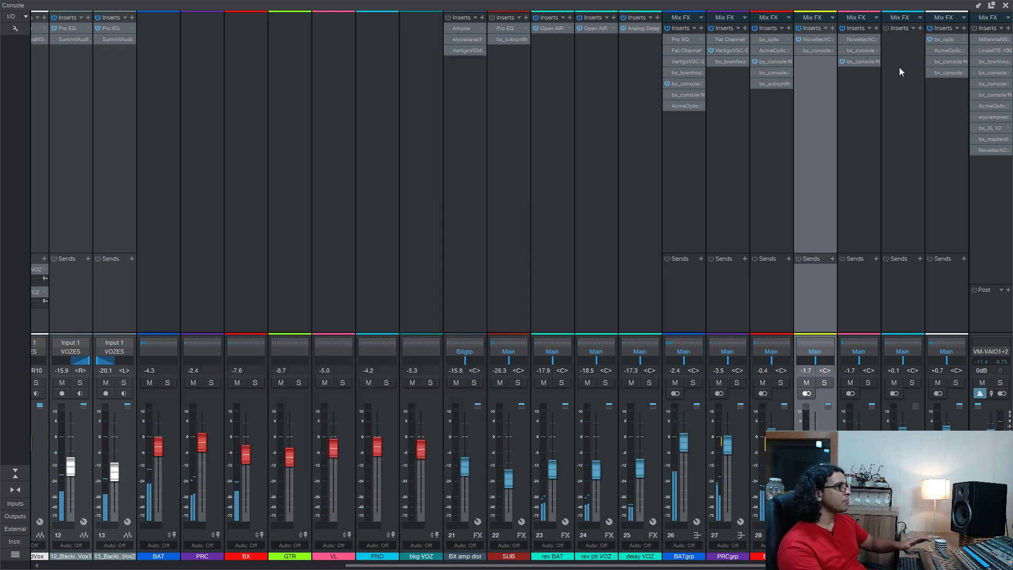
- Reselect all the group channels and compare their inserts off and on within the full mix
{"action": "left_click", "coordinate": [694, 136]}
{"action": "left_click", "coordinate": [936, 121]}
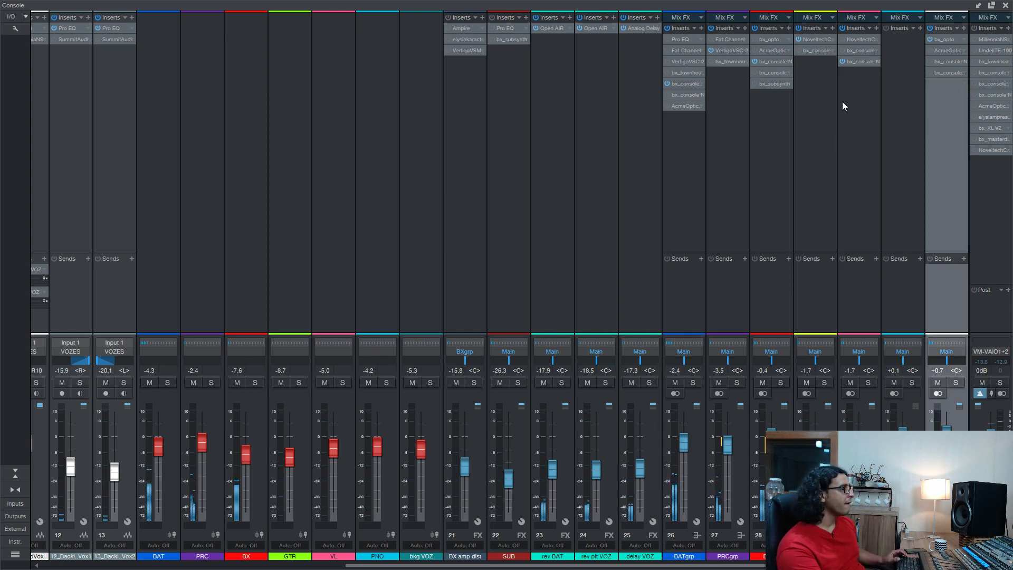
{"action": "left_click", "coordinate": [701, 162], "text": "shift"}
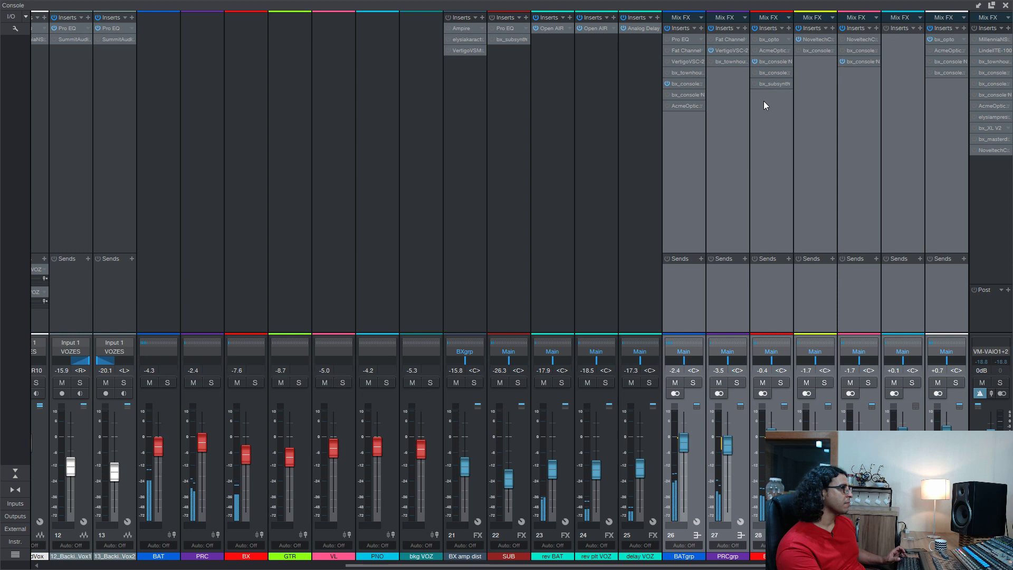
{"action": "left_click", "coordinate": [668, 28]}
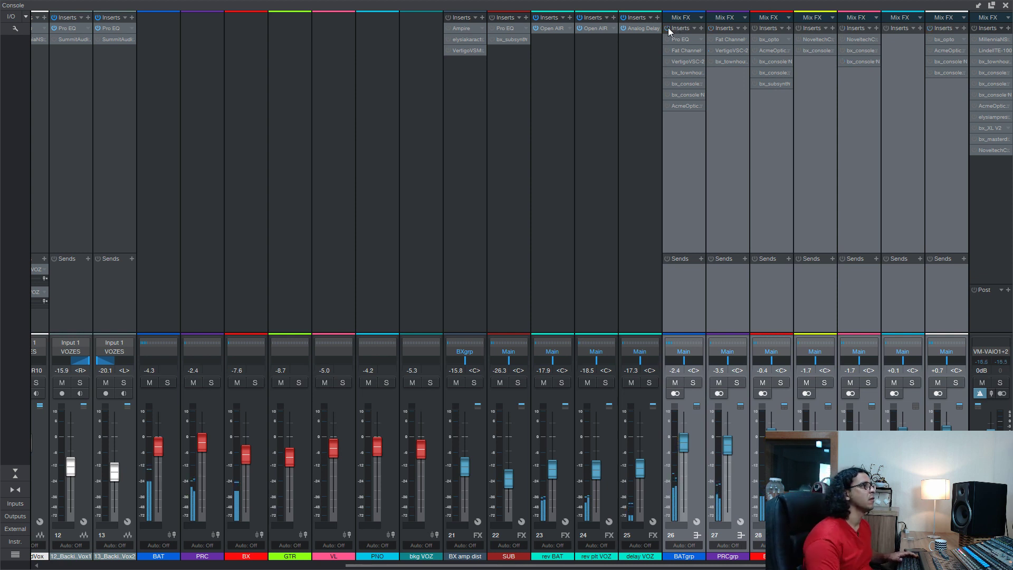
{"action": "left_click", "coordinate": [668, 28]}
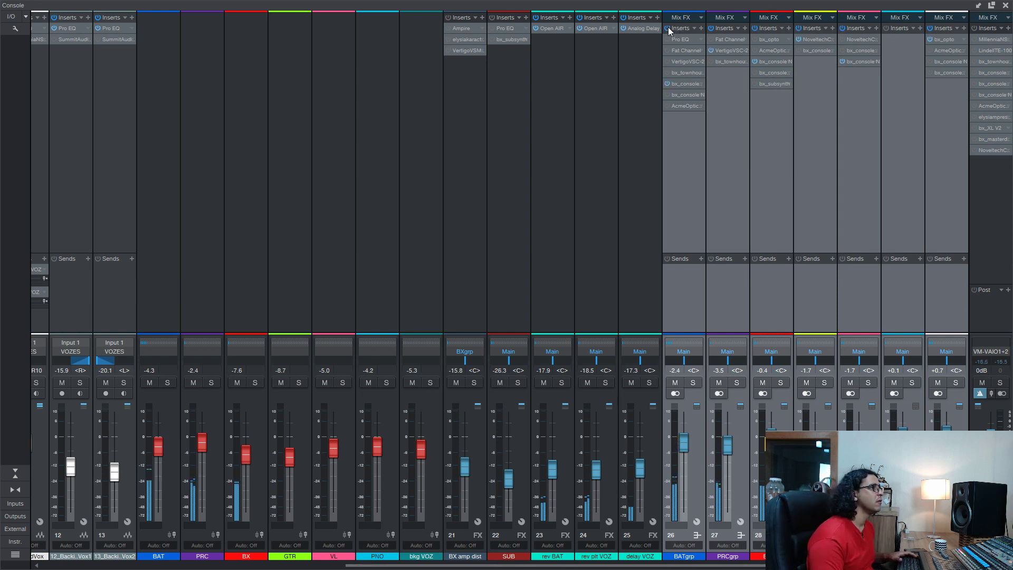
- Reduce the compressor gain of BXgrp's bx_console N and lower the output fader of BATgrp's SSL 4000 G slightly
{"action": "left_click", "coordinate": [764, 61]}
{"action": "left_click_drag", "start_coordinate": [231, 298], "coordinate": [231, 306]}
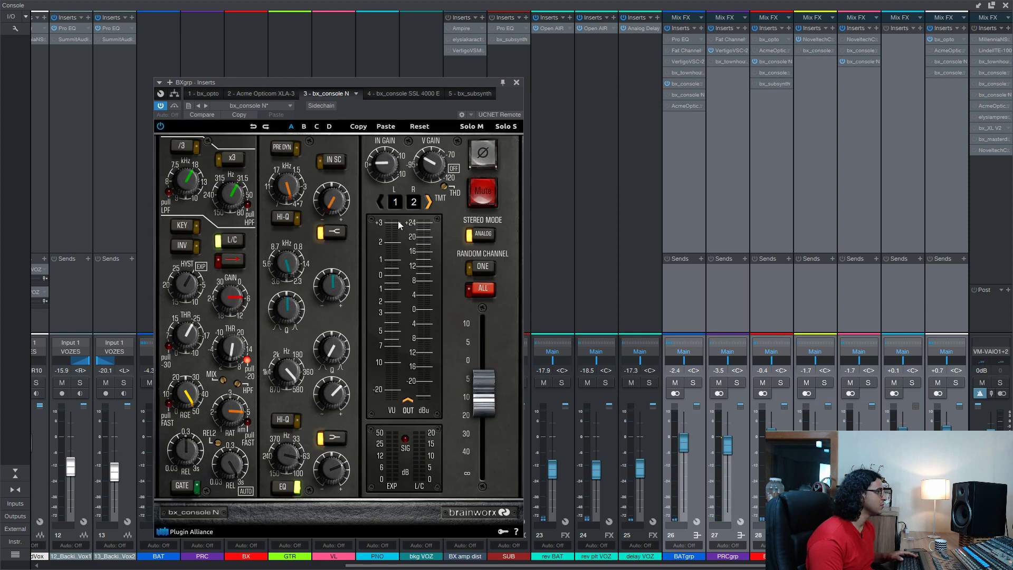
{"action": "left_click", "coordinate": [517, 82]}
{"action": "left_click", "coordinate": [685, 84]}
{"action": "left_click_drag", "start_coordinate": [527, 345], "coordinate": [527, 347]}
{"action": "left_click", "coordinate": [552, 28]}
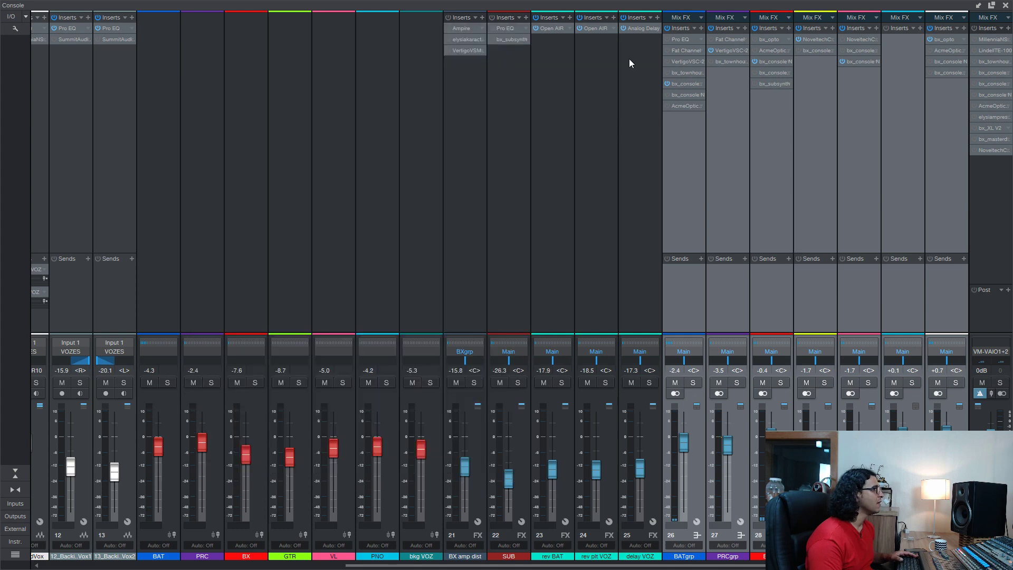
- Set the compressor gain of bx_console N to 5.4 dB on BXgrp and 5.2 dB on the VL group
{"action": "left_click", "coordinate": [772, 61]}
{"action": "mouse_move", "coordinate": [236, 309]}
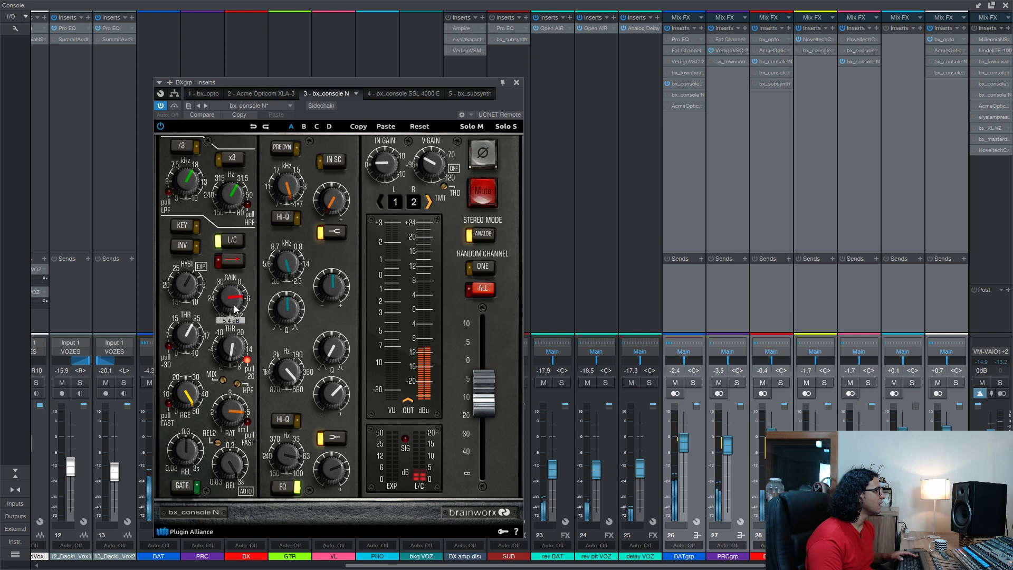
{"action": "left_click", "coordinate": [863, 62]}
{"action": "mouse_move", "coordinate": [234, 302]}
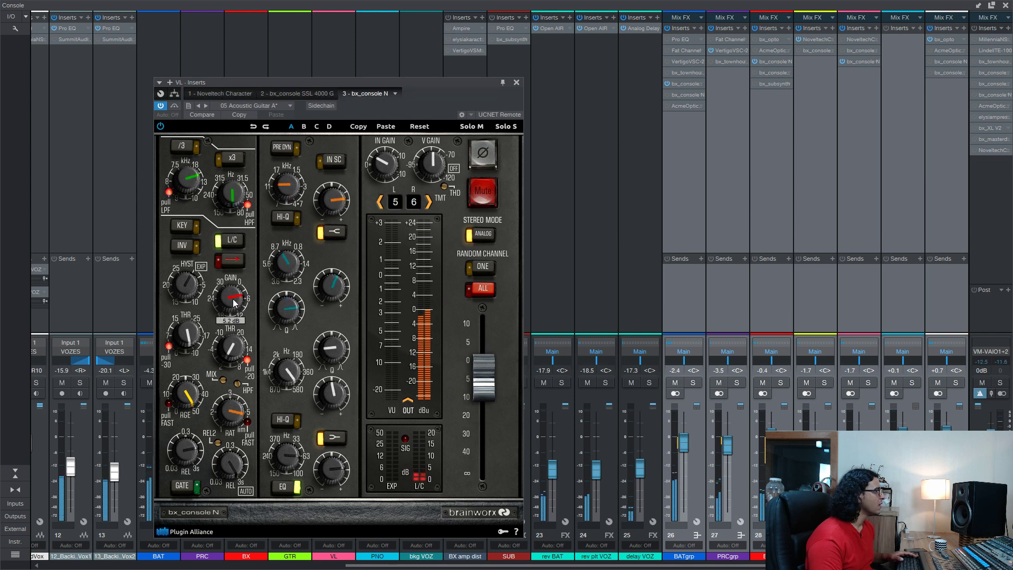
{"action": "left_click", "coordinate": [516, 82]}
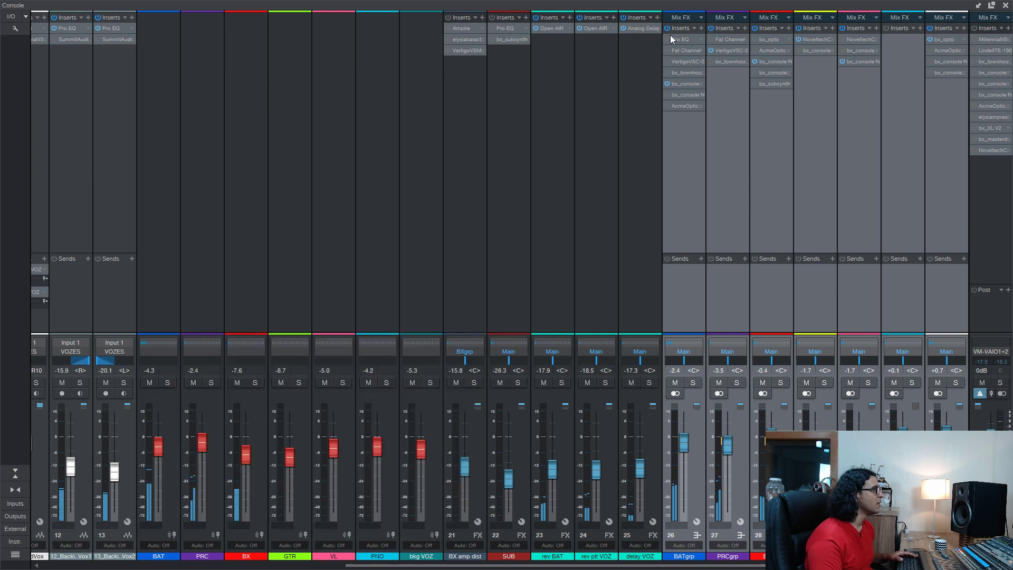
- Compare the group inserts off and on within the mix and check the Vertigo VSC-2 on PRCgrp
{"action": "left_click", "coordinate": [669, 29]}
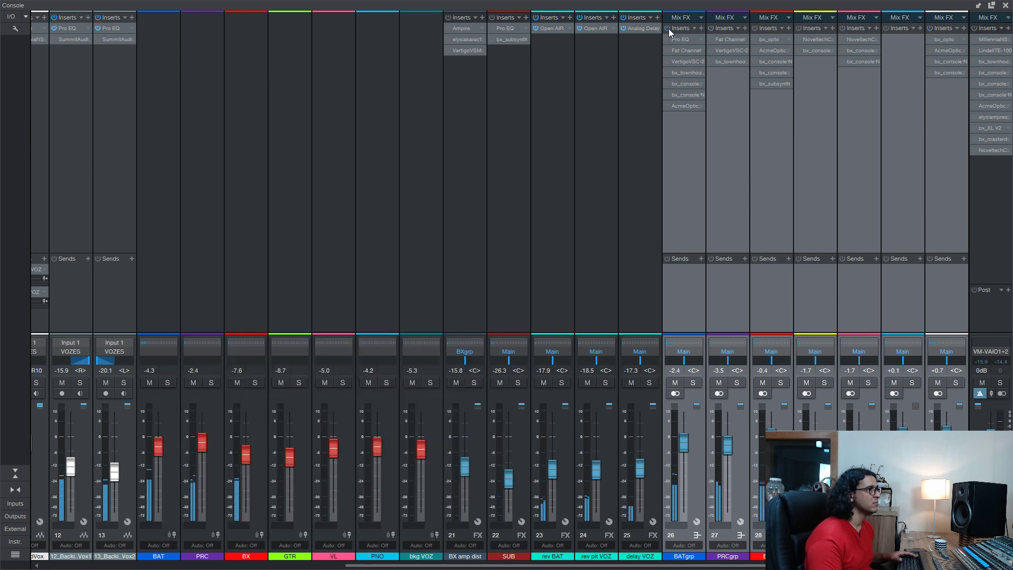
{"action": "left_click", "coordinate": [669, 29]}
{"action": "left_click", "coordinate": [731, 50]}
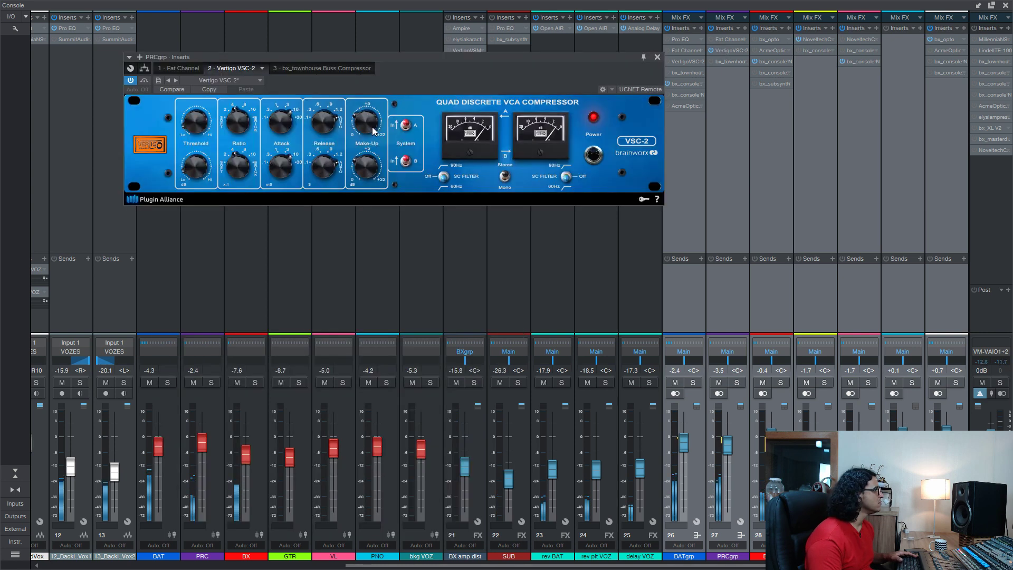
{"action": "left_click", "coordinate": [658, 57]}
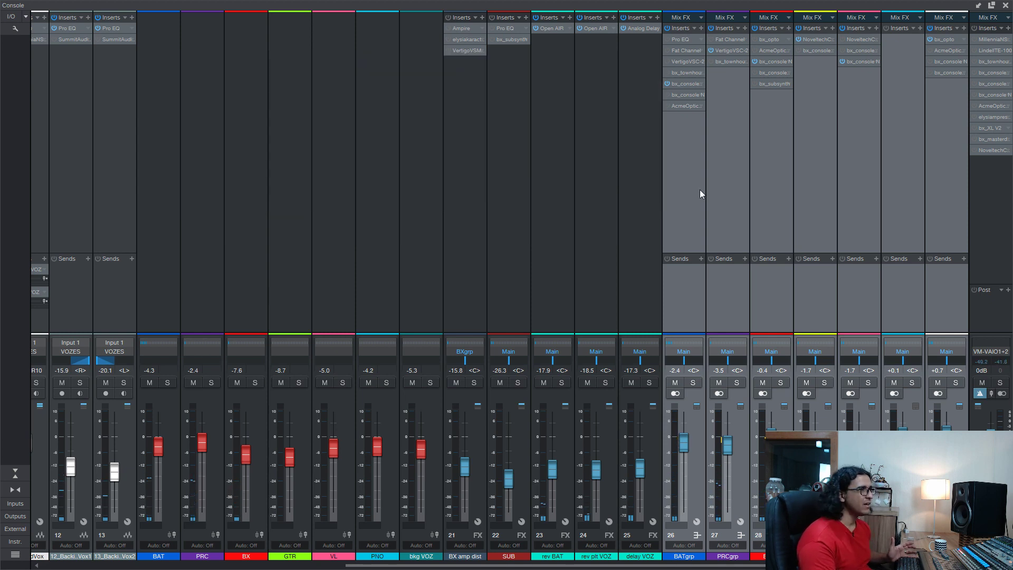
- Review the active inserts: BATgrp's SSL 4000 G, PRCgrp's Vertigo VSC-2, BXgrp's bx_console N and GTRgrp's Noveltech Character, keeping only BATgrp's window open
{"action": "double_click", "coordinate": [692, 84]}
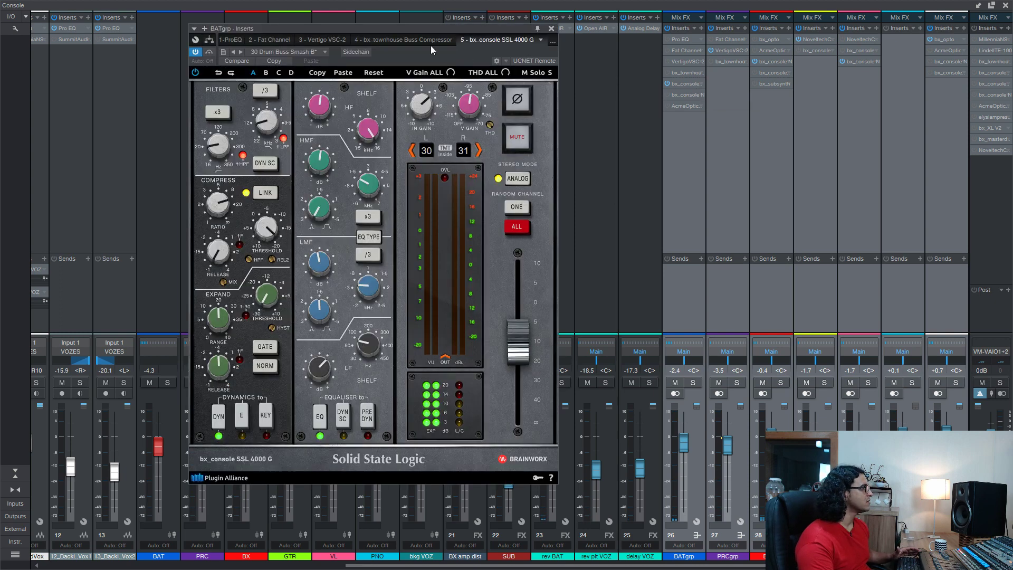
{"action": "left_click_drag", "start_coordinate": [534, 27], "coordinate": [331, 109]}
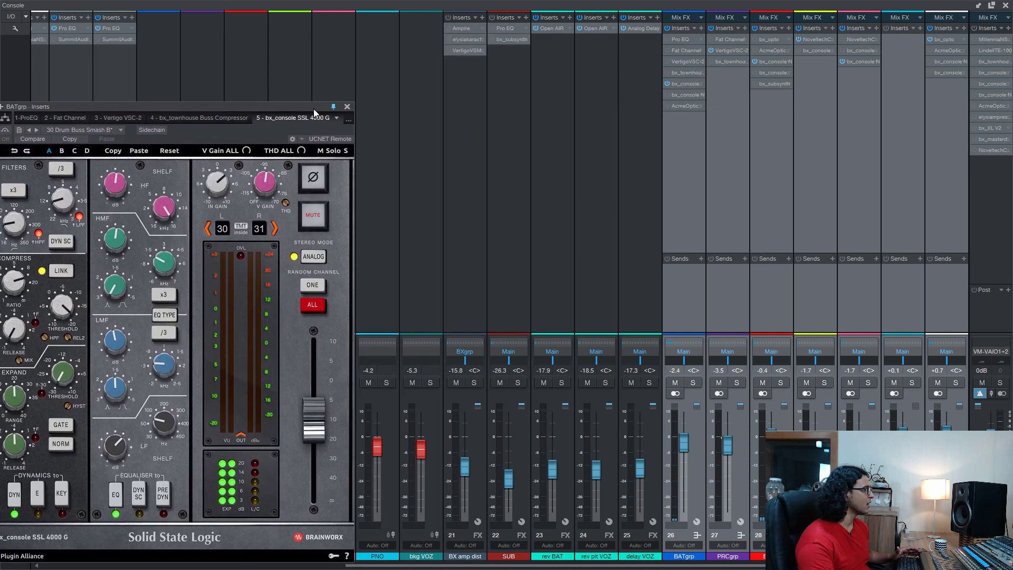
{"action": "double_click", "coordinate": [734, 50]}
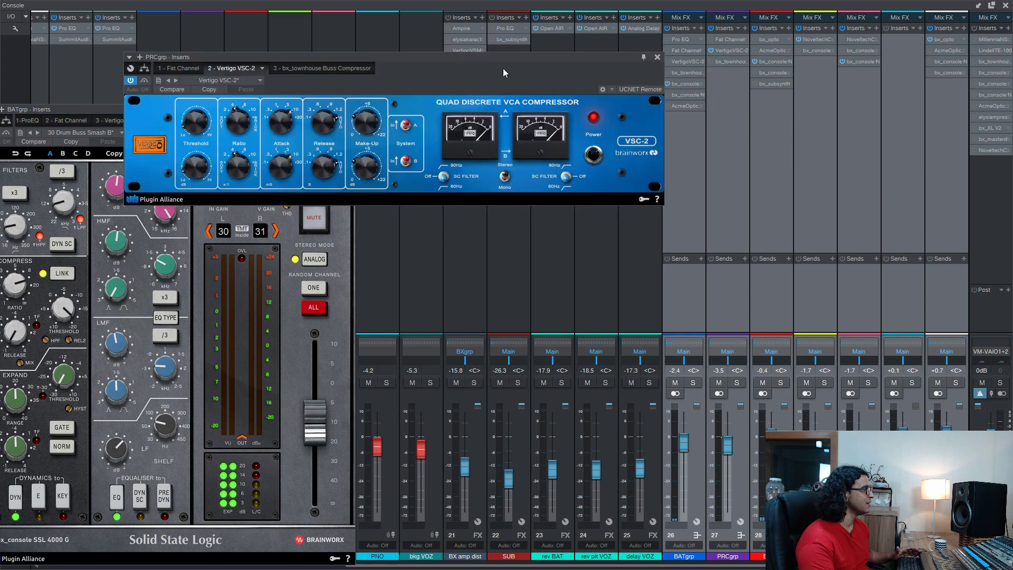
{"action": "left_click_drag", "start_coordinate": [502, 68], "coordinate": [352, 22]}
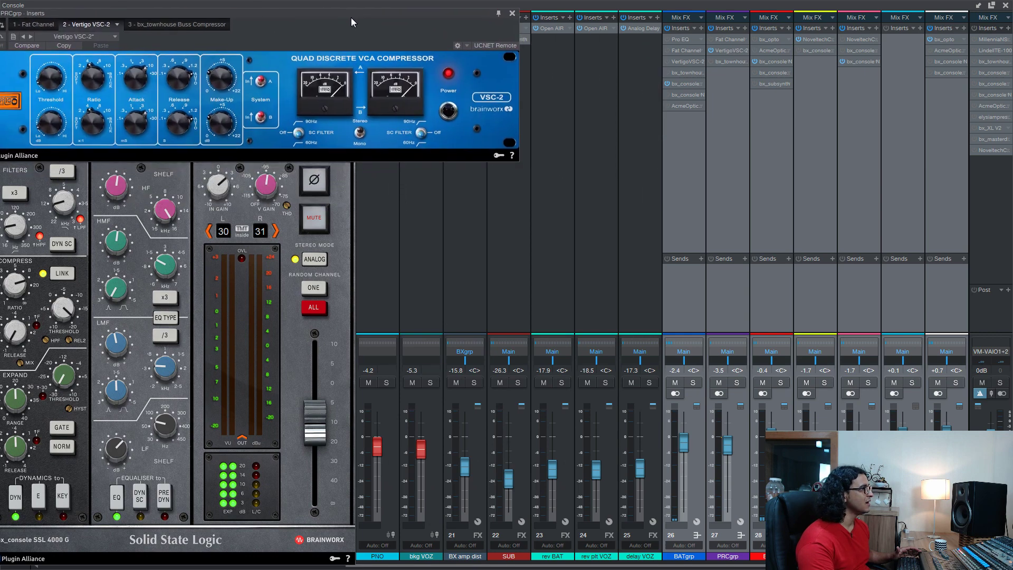
{"action": "left_click", "coordinate": [773, 62]}
{"action": "left_click_drag", "start_coordinate": [243, 12], "coordinate": [304, 7]}
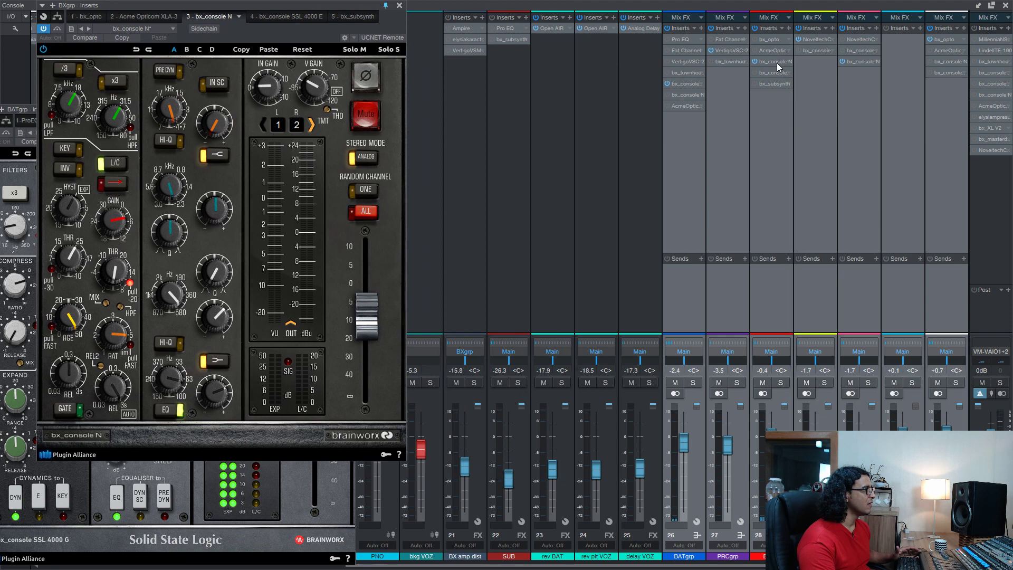
{"action": "left_click", "coordinate": [728, 51]}
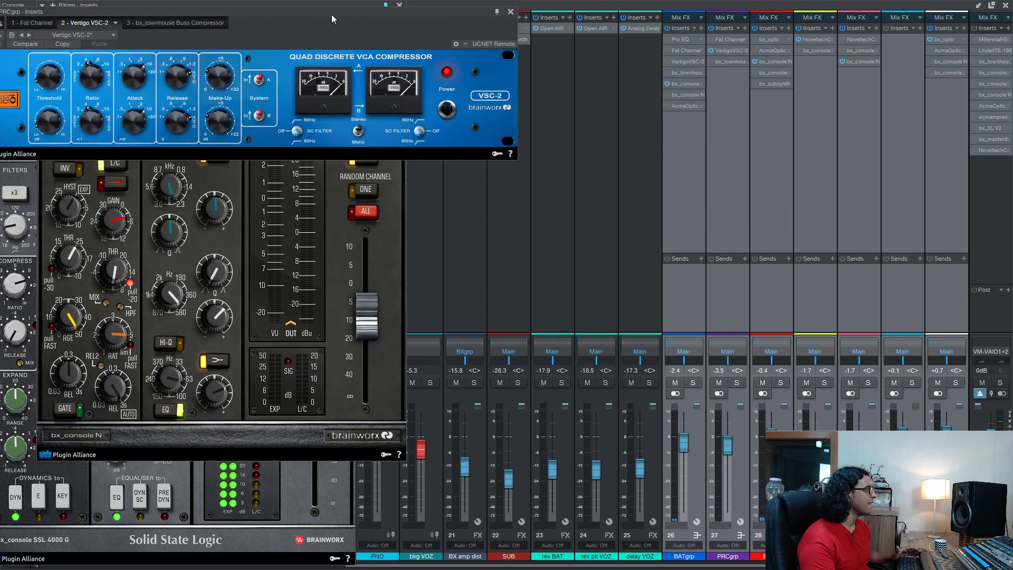
{"action": "left_click_drag", "start_coordinate": [331, 19], "coordinate": [578, 144]}
{"action": "left_click", "coordinate": [816, 39]}
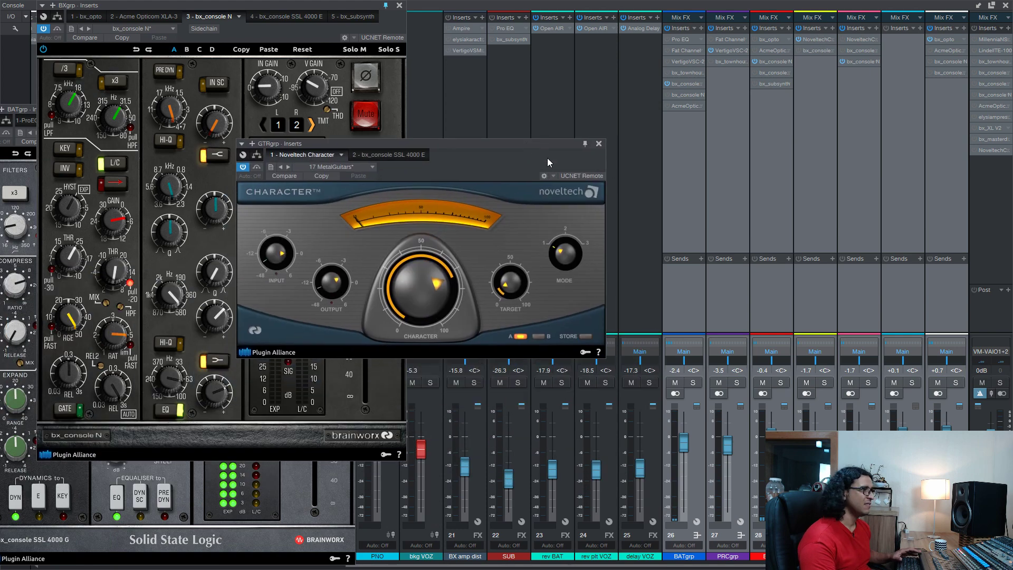
{"action": "left_click", "coordinate": [598, 144]}
{"action": "left_click", "coordinate": [399, 6]}
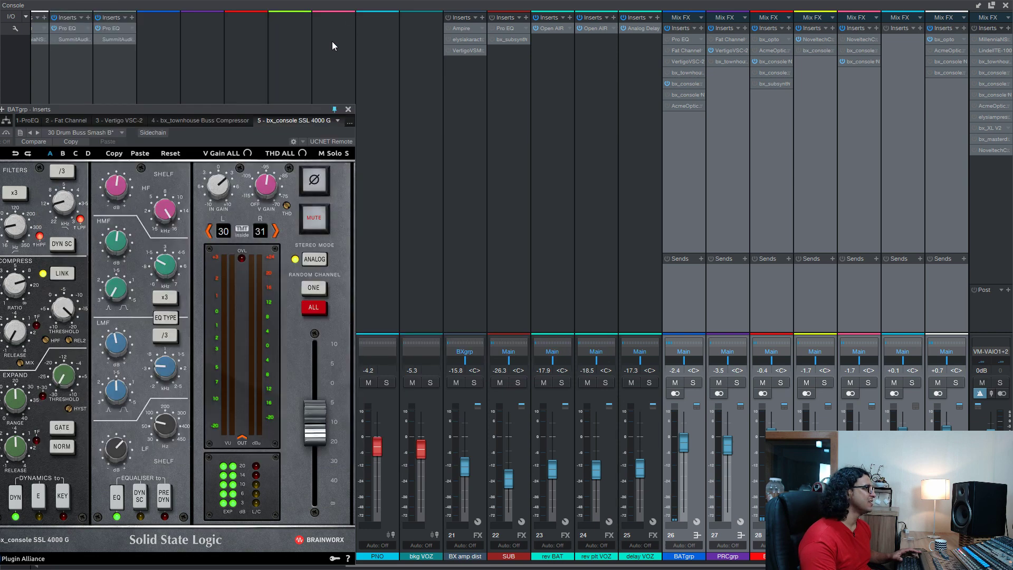
- Show BATgrp's SSL 4000 G and the VL group's bx_console N side by side to watch their meters during playback
{"action": "left_click_drag", "start_coordinate": [317, 114], "coordinate": [355, 12]}
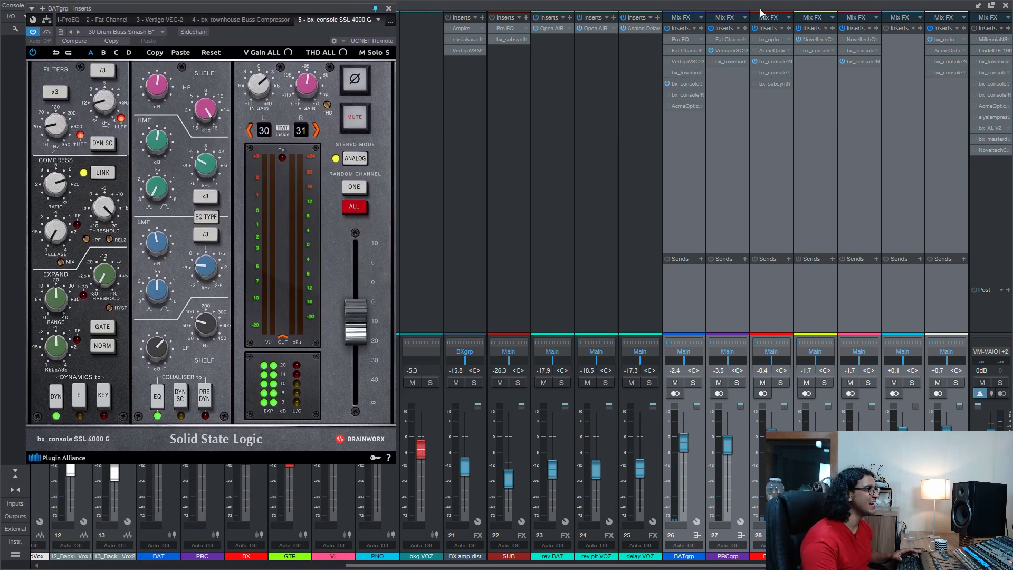
{"action": "left_click", "coordinate": [862, 62]}
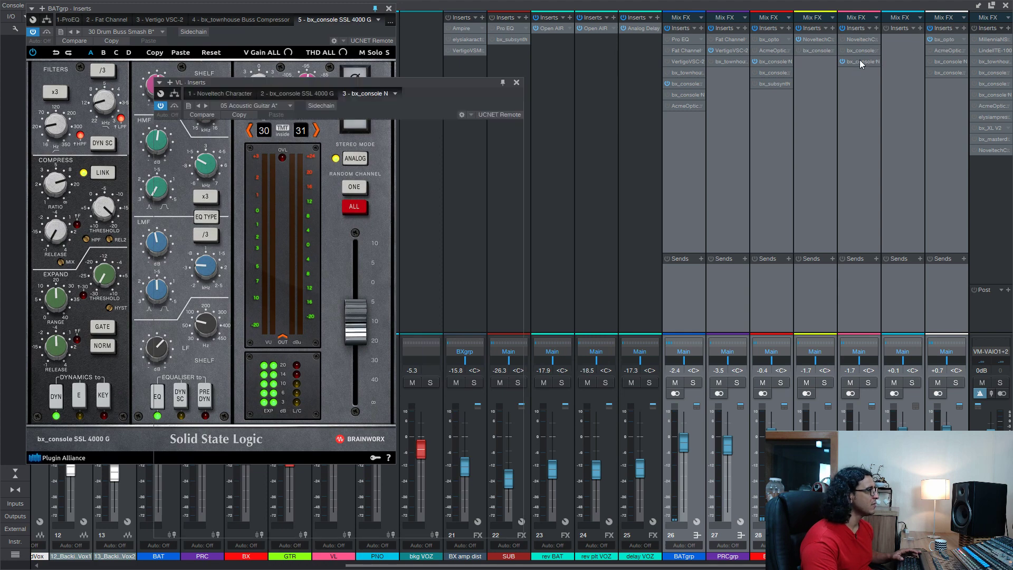
{"action": "left_click_drag", "start_coordinate": [377, 92], "coordinate": [533, 113]}
{"action": "left_click_drag", "start_coordinate": [306, 15], "coordinate": [266, 12]}
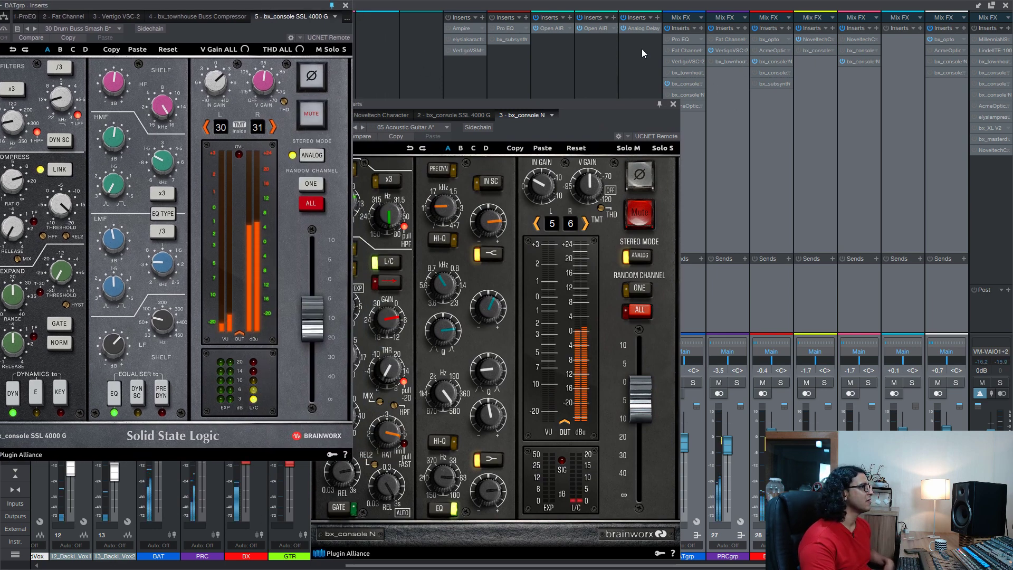
- Activate bx_XL V2 and bx_masterdesk on the Main bus, setting bx_masterdesk's Volume to -0.4 dB and Output Trim to -1.1 dB
{"action": "left_click", "coordinate": [974, 128]}
{"action": "left_click", "coordinate": [974, 139]}
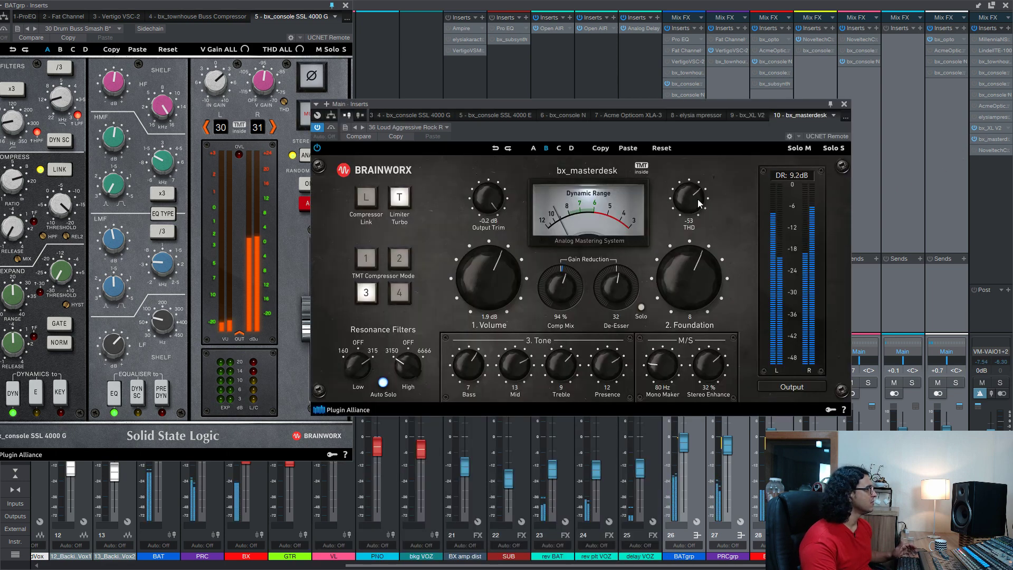
{"action": "left_click", "coordinate": [991, 139]}
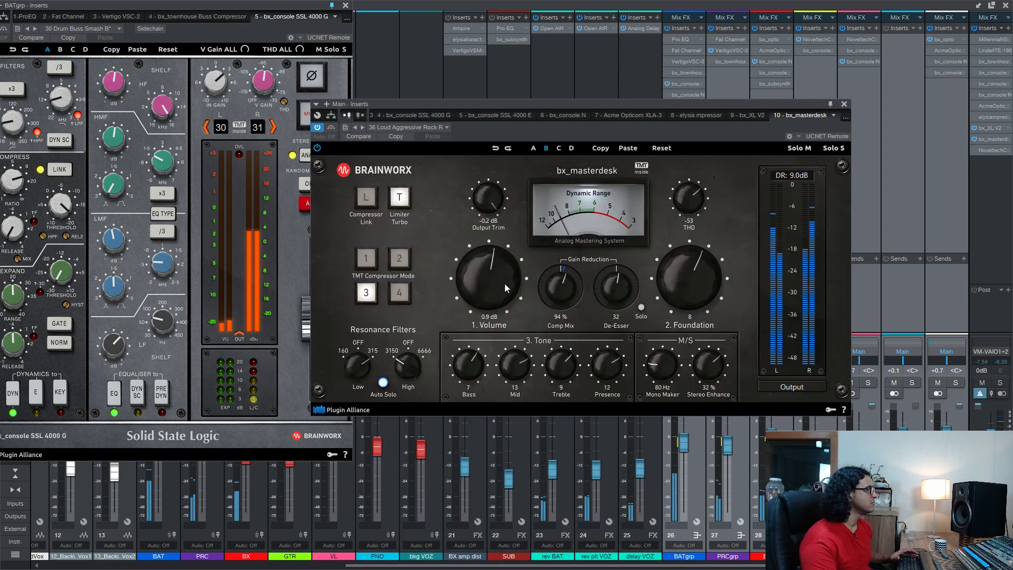
{"action": "scroll", "coordinate": [505, 287], "scroll_direction": "down", "scroll_amount": 3}
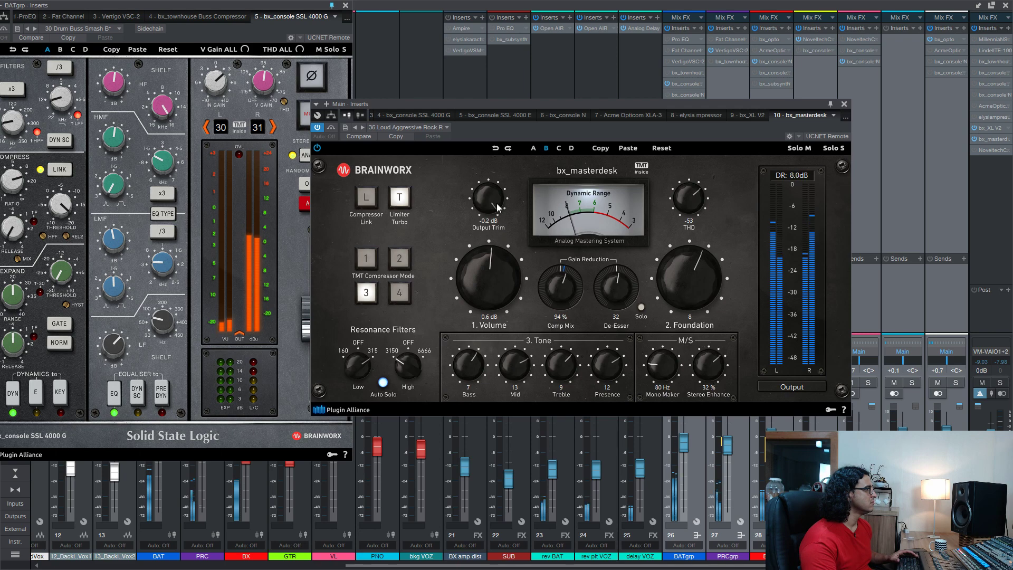
{"action": "scroll", "coordinate": [496, 210], "scroll_direction": "down", "scroll_amount": 2}
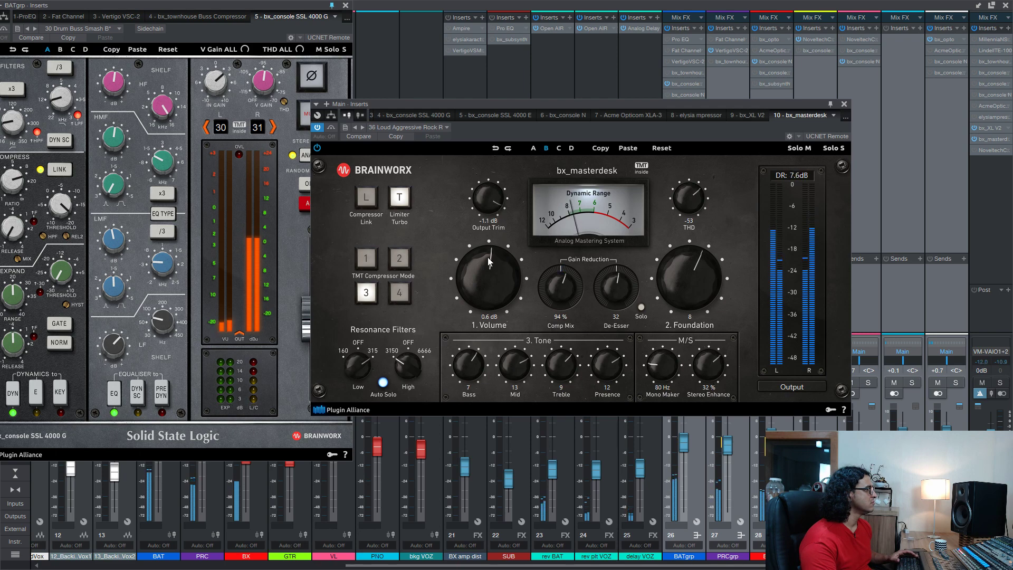
{"action": "scroll", "coordinate": [485, 264], "scroll_direction": "down", "scroll_amount": 2}
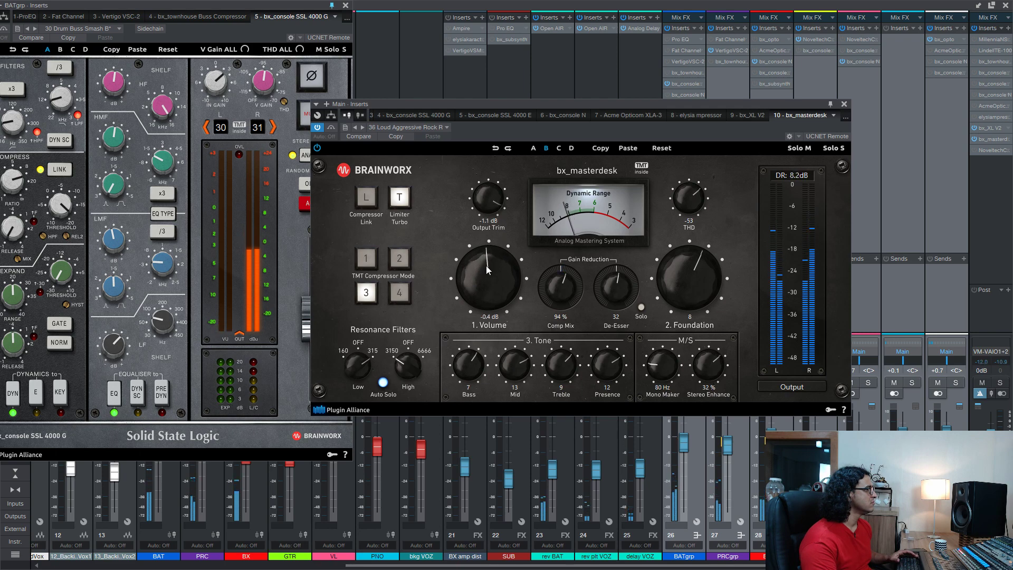
{"action": "left_click", "coordinate": [845, 104]}
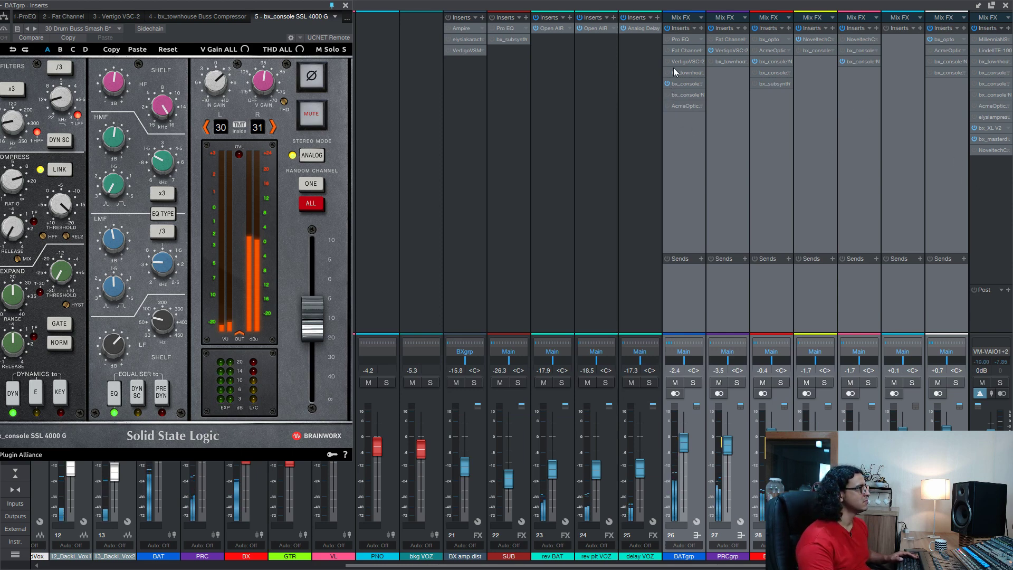
- Compare the mix with the group and Main bus inserts switched off, and switch the group inserts back on
{"action": "left_click", "coordinate": [667, 28]}
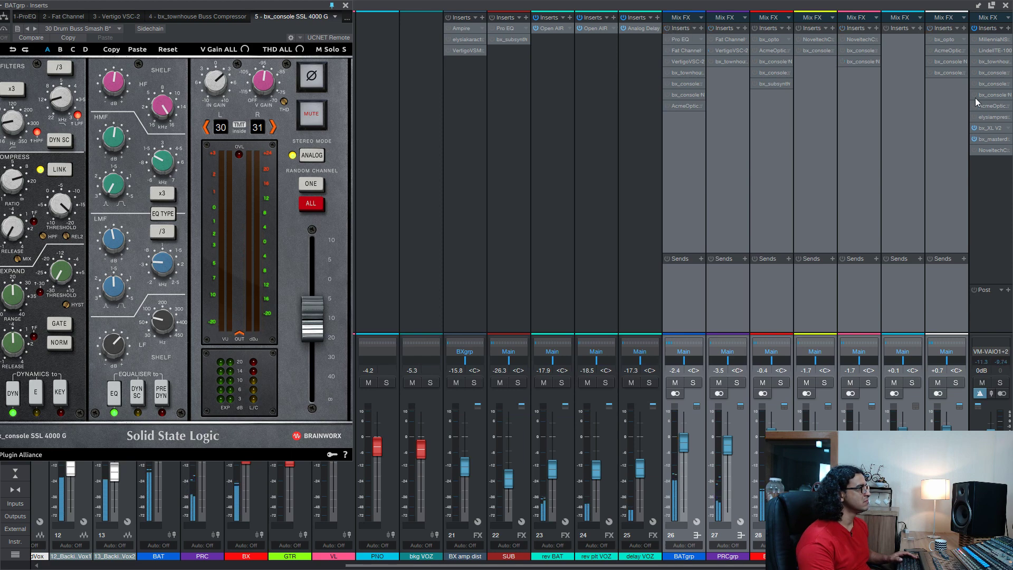
{"action": "left_click", "coordinate": [973, 29]}
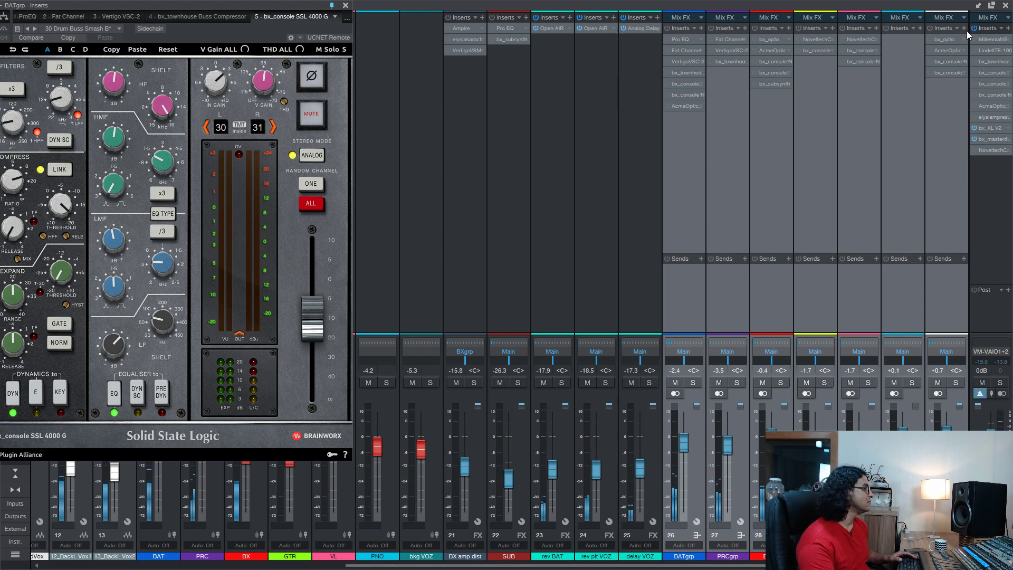
{"action": "left_click", "coordinate": [711, 28]}
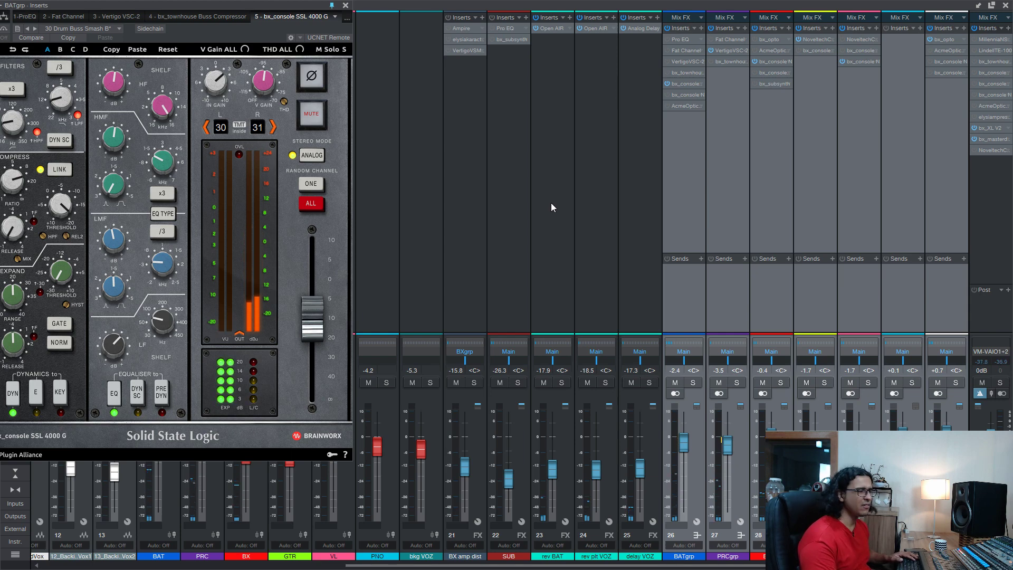
- Close the BATgrp plug-in window, bypass all inserts globally from the arrangement and review every console channel from 01_Kick to the groups
{"action": "key", "text": "F3"}
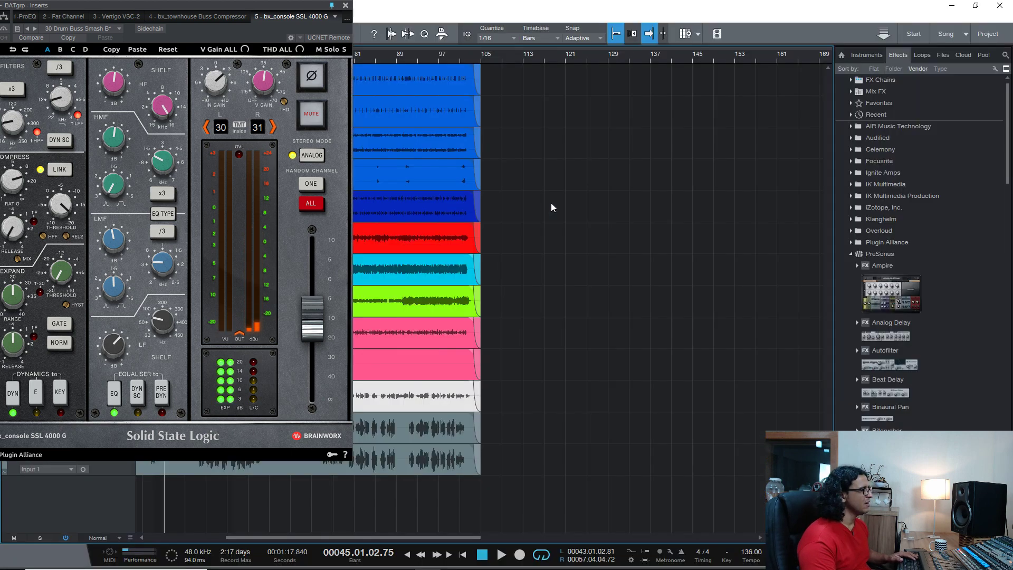
{"action": "left_click", "coordinate": [66, 539]}
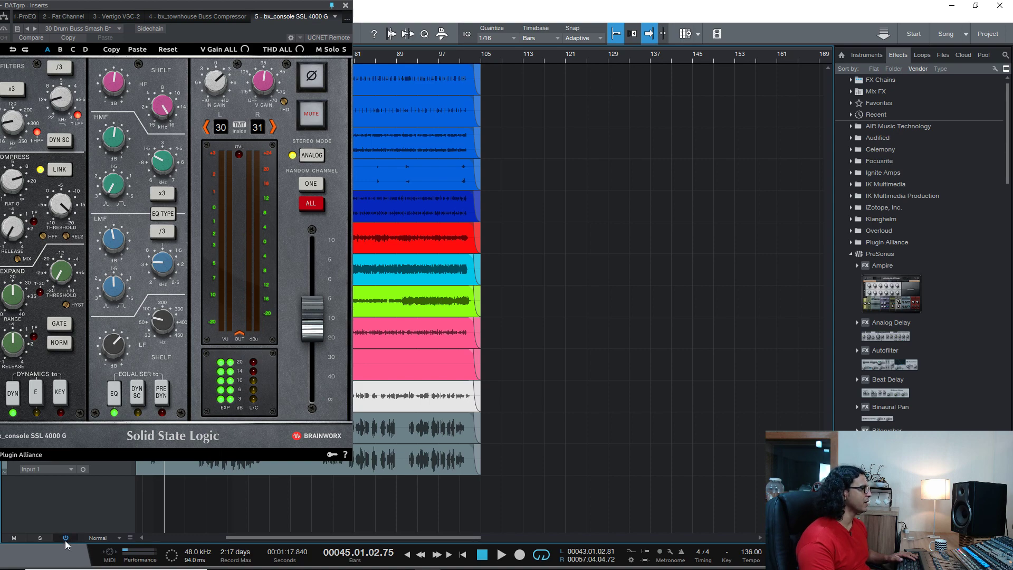
{"action": "left_click", "coordinate": [347, 5]}
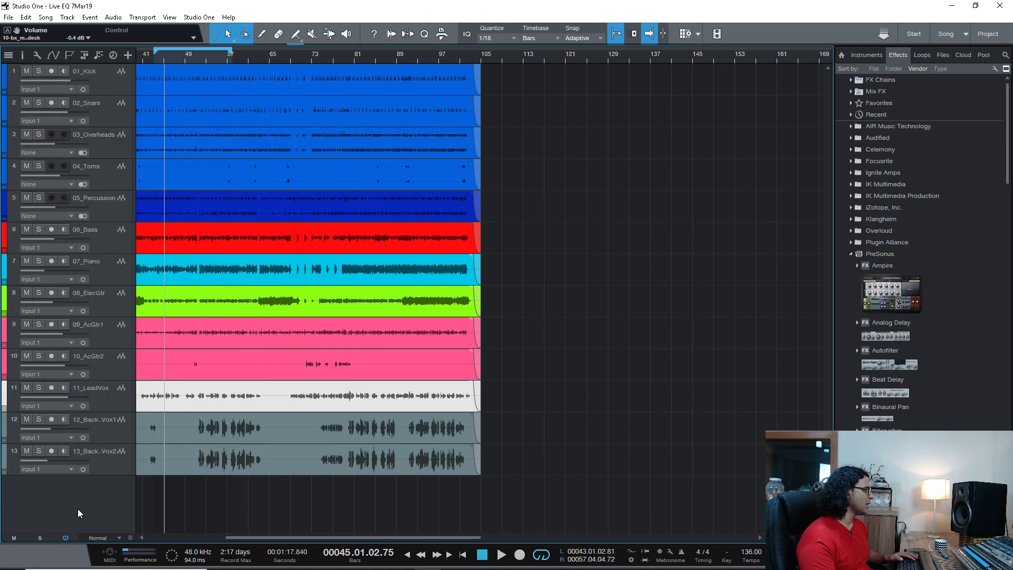
{"action": "key", "text": "F3"}
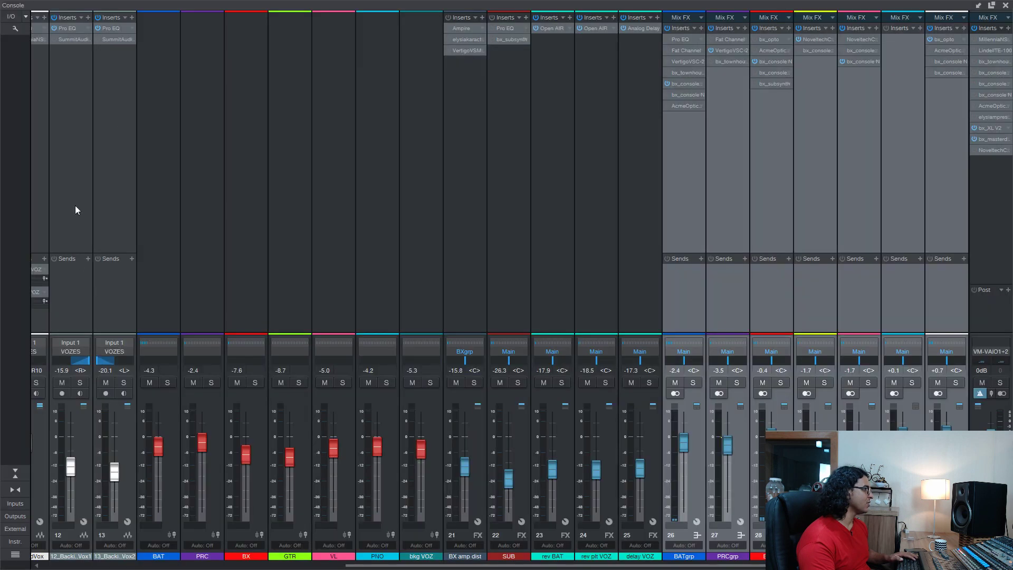
{"action": "key", "text": "F3"}
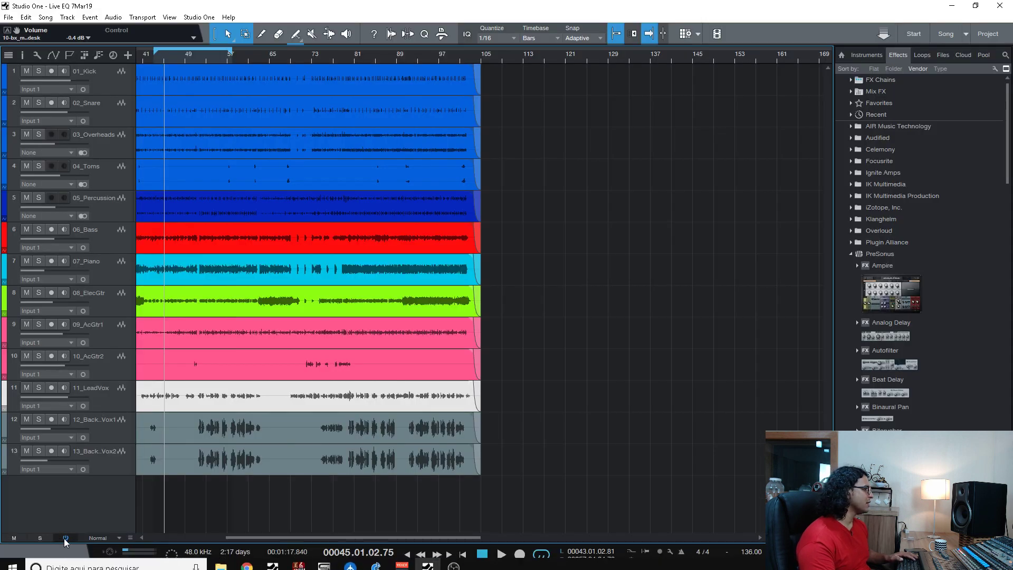
{"action": "key", "text": "F3"}
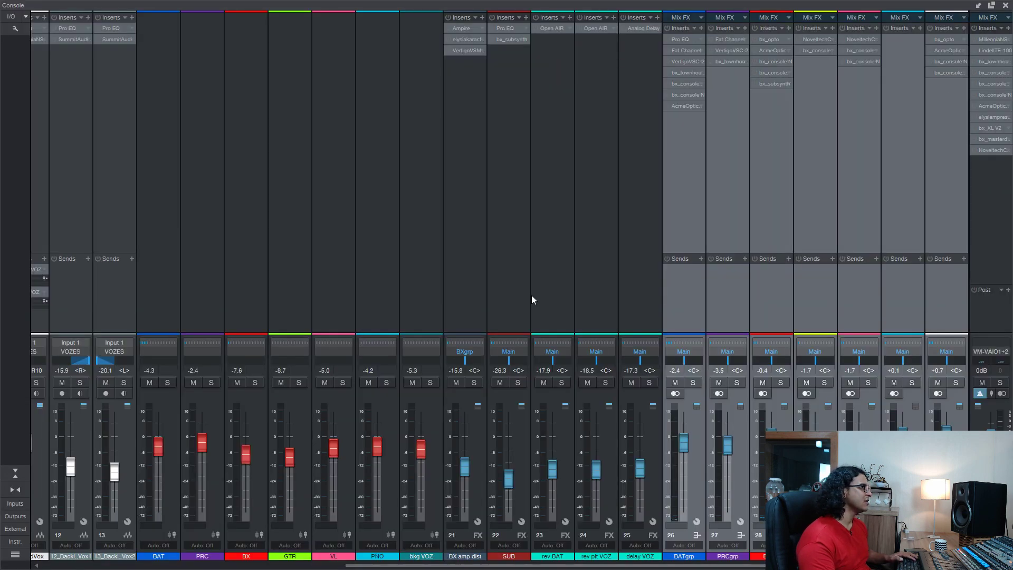
{"action": "left_click_drag", "start_coordinate": [409, 565], "coordinate": [31, 565]}
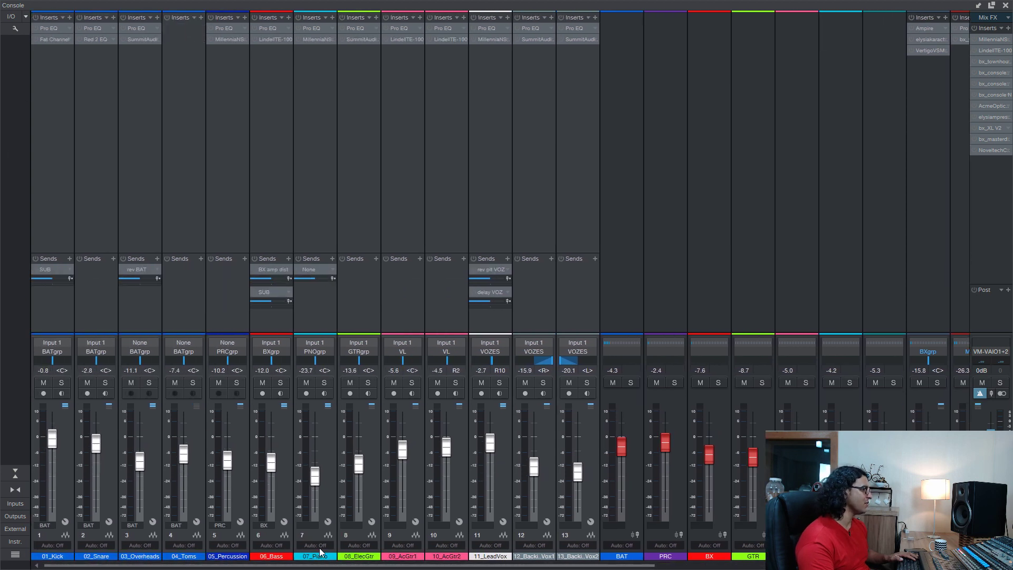
{"action": "left_click_drag", "start_coordinate": [321, 565], "coordinate": [723, 566]}
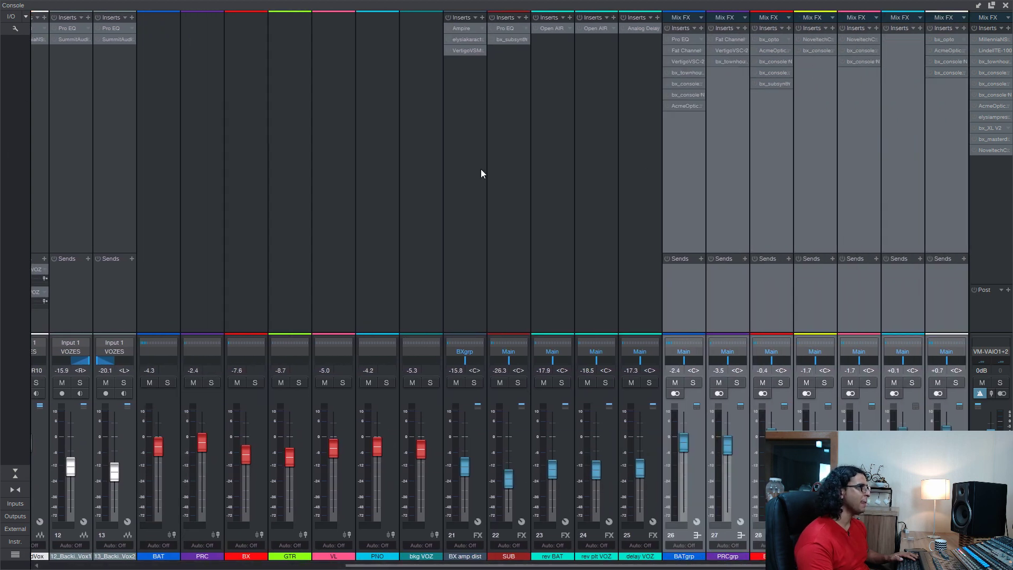
- Re-enable all inserts globally and check the console, and bypass them all again to show the unprocessed mix
{"action": "key", "text": "F3"}
{"action": "key", "text": "F3"}
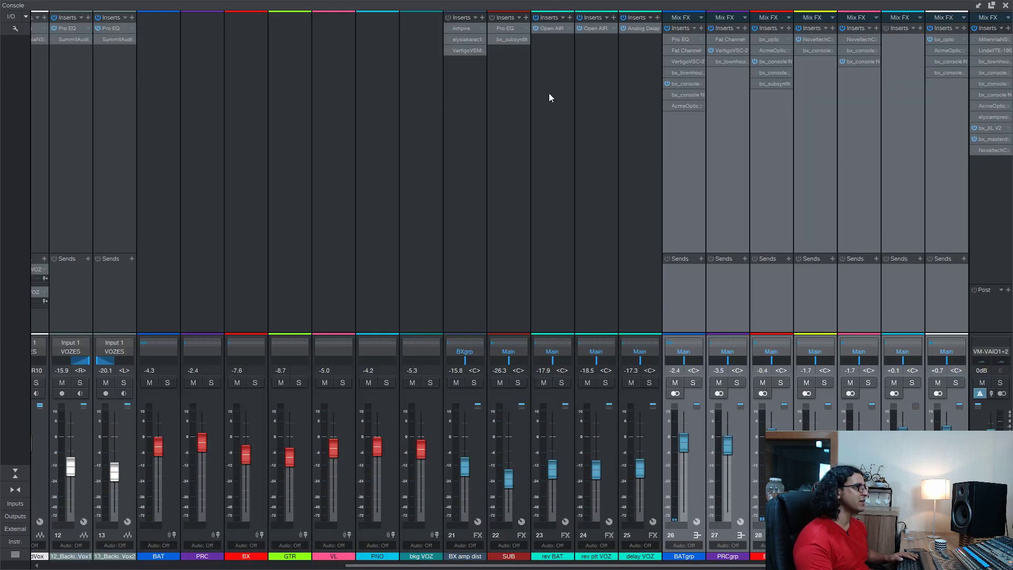
{"action": "key", "text": "F3"}
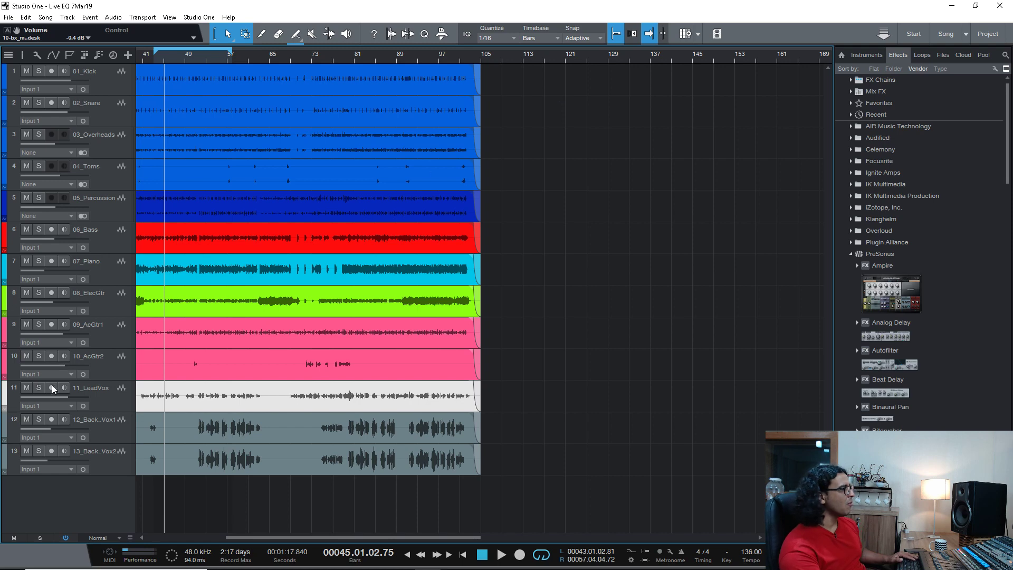
{"action": "left_click", "coordinate": [62, 537]}
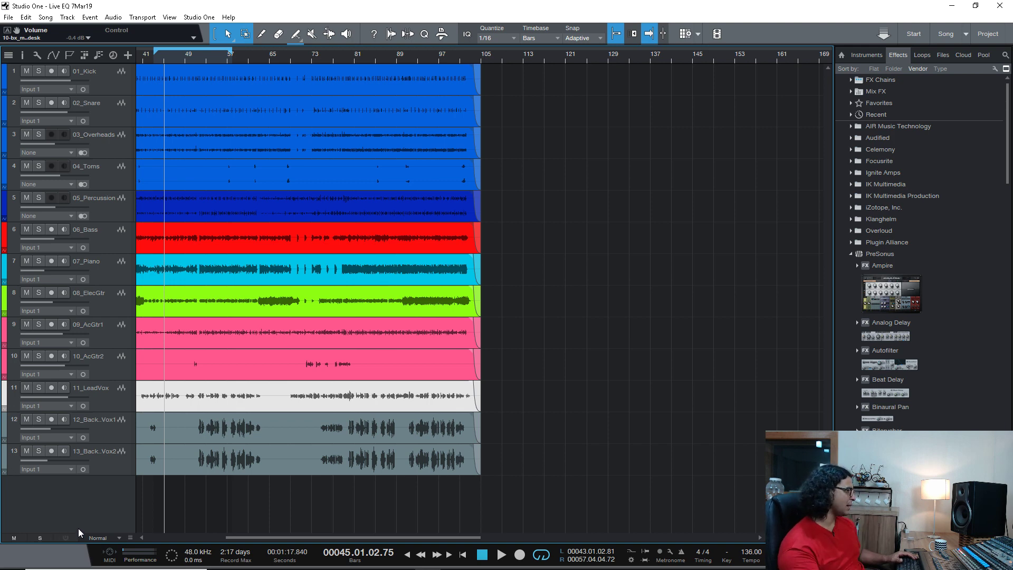
{"action": "key", "text": "F3"}
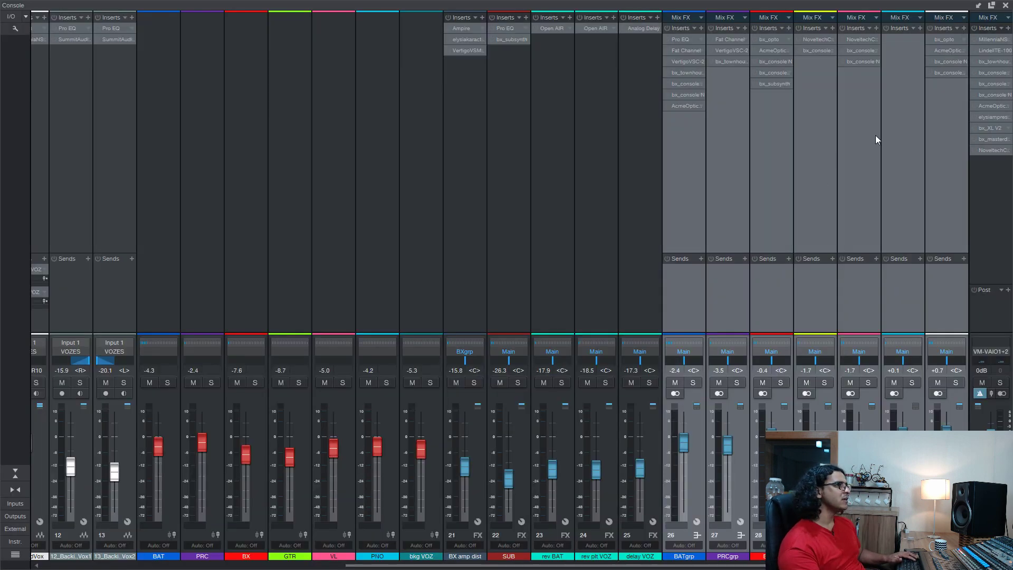
- Open bx_masterdesk on the Main bus and compare the playing mix with all inserts globally active and bypassed from the arrangement
{"action": "left_click", "coordinate": [995, 139]}
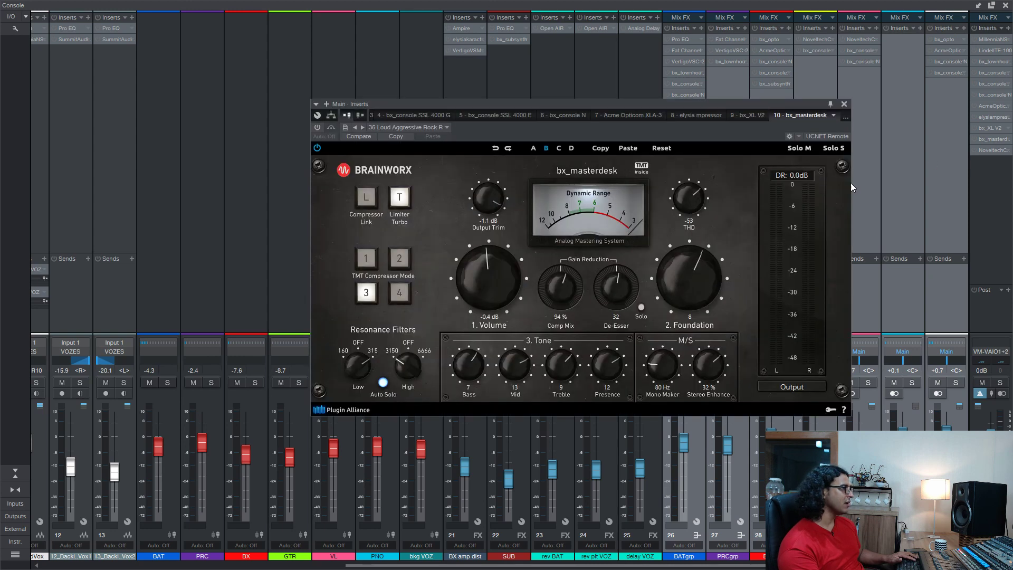
{"action": "key", "text": "F3"}
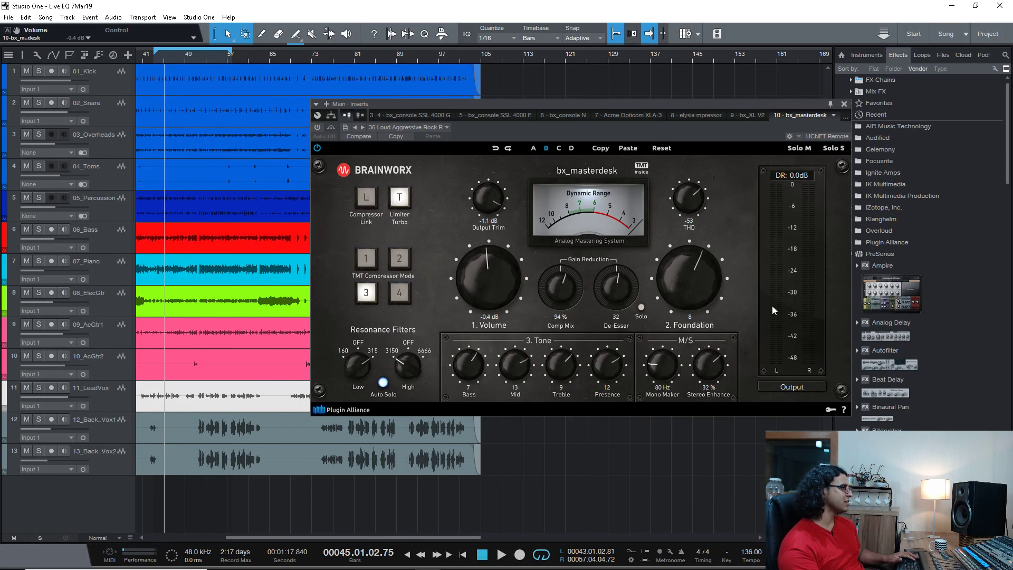
{"action": "left_click", "coordinate": [68, 539]}
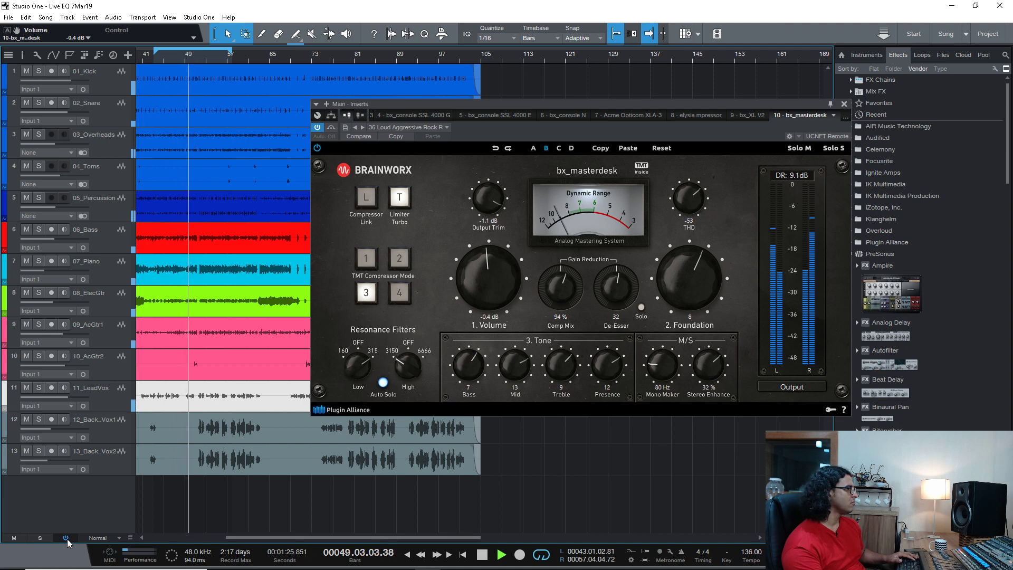
{"action": "left_click", "coordinate": [66, 538]}
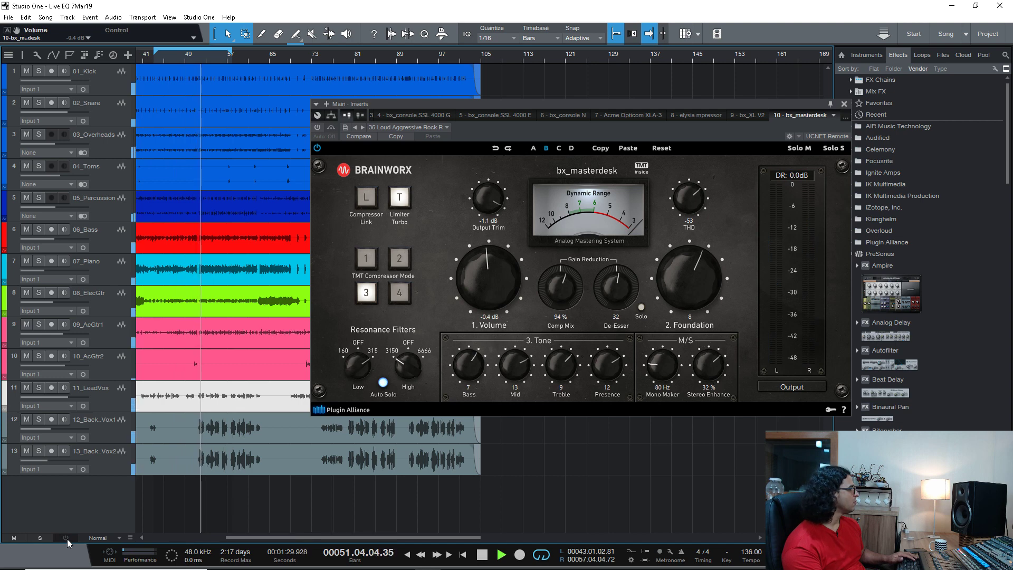
{"action": "left_click", "coordinate": [66, 539]}
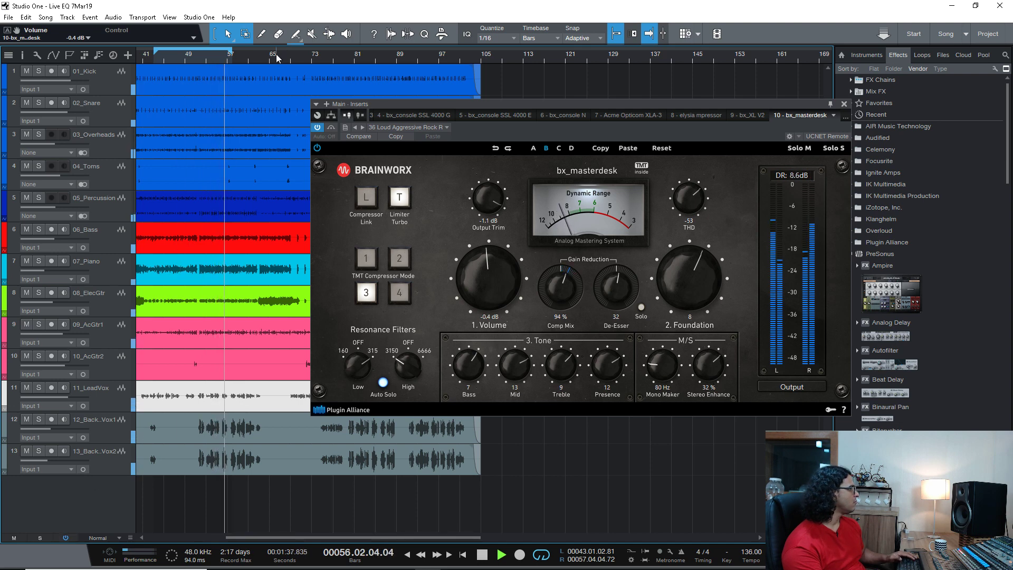
{"action": "left_click", "coordinate": [66, 539]}
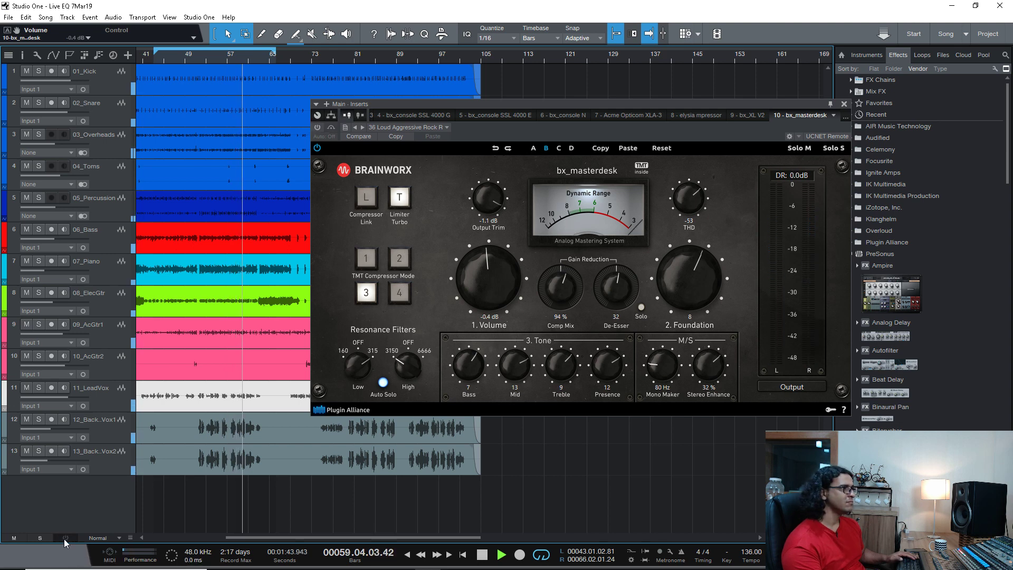
{"action": "left_click", "coordinate": [65, 539]}
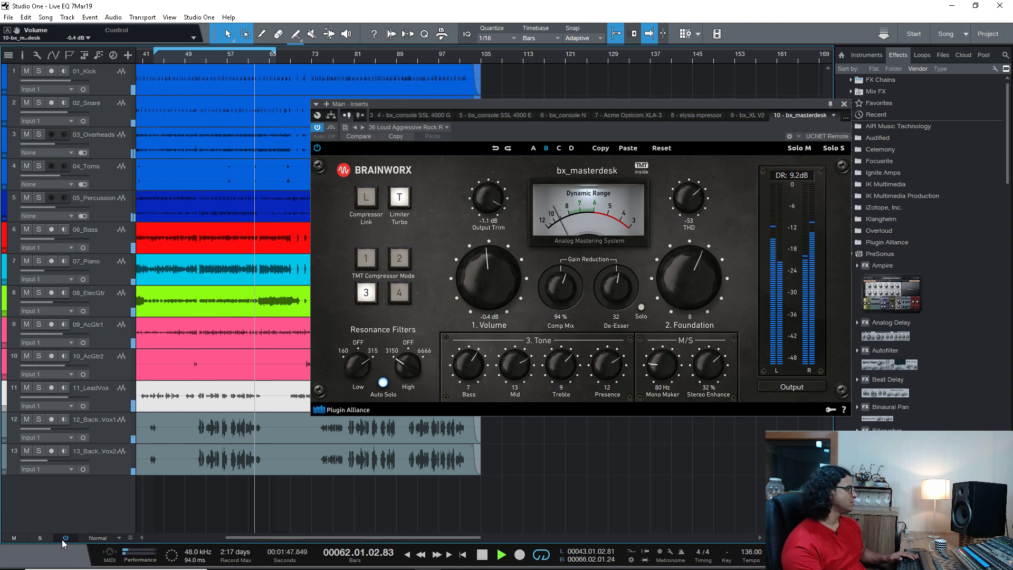
- Extend the loop end to about bar 70, compare all inserts on and off again, and stop playback with them bypassed
{"action": "left_click", "coordinate": [297, 57]}
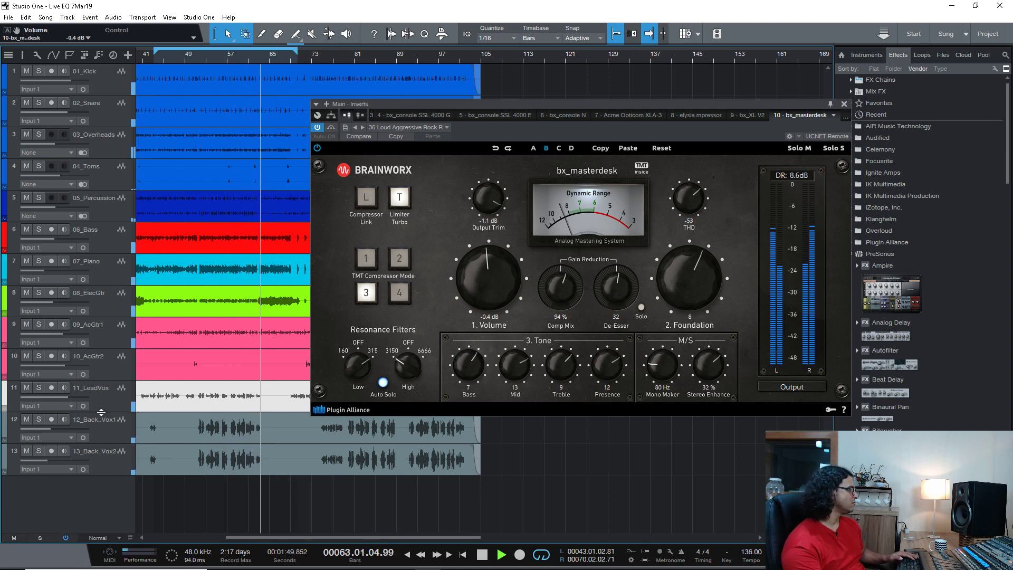
{"action": "left_click", "coordinate": [62, 539]}
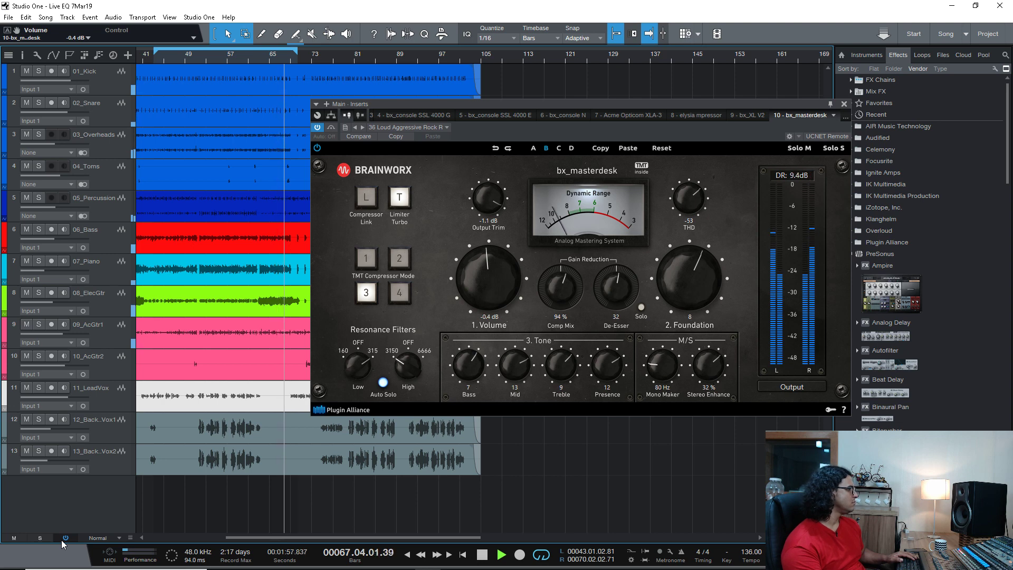
{"action": "left_click", "coordinate": [63, 539]}
{"action": "key", "text": "space"}
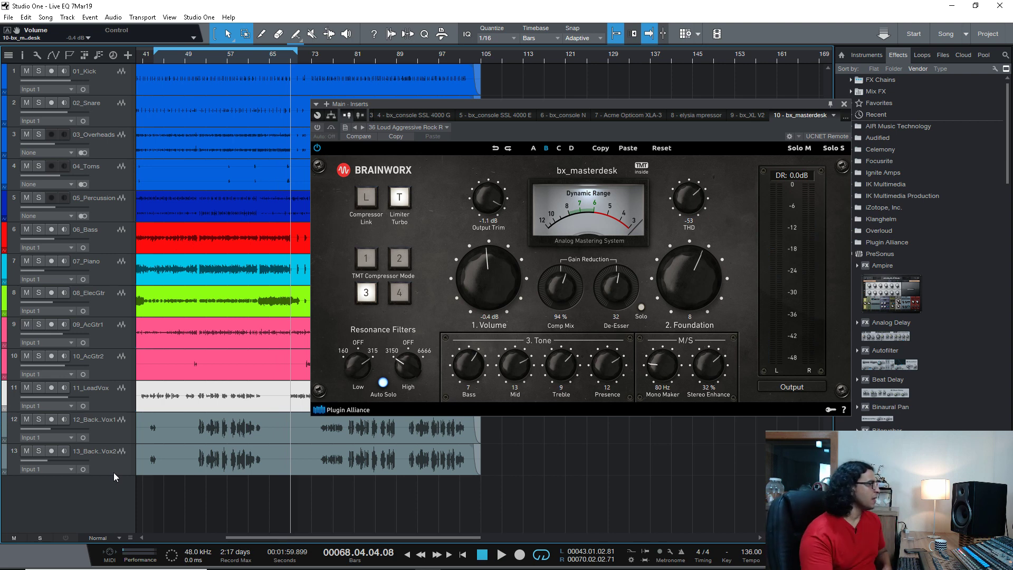
{"action": "left_click_drag", "start_coordinate": [523, 103], "coordinate": [469, 66]}
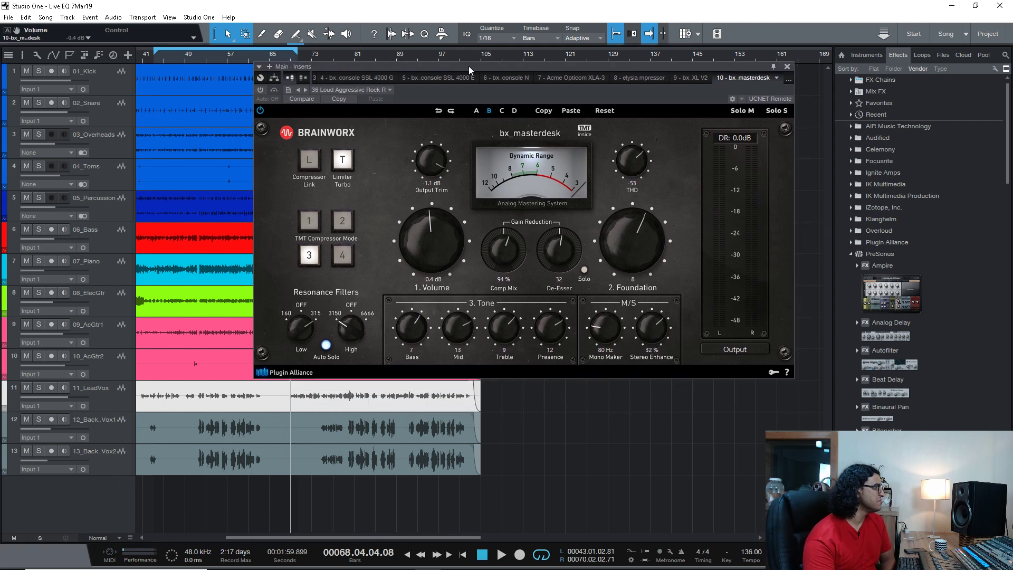